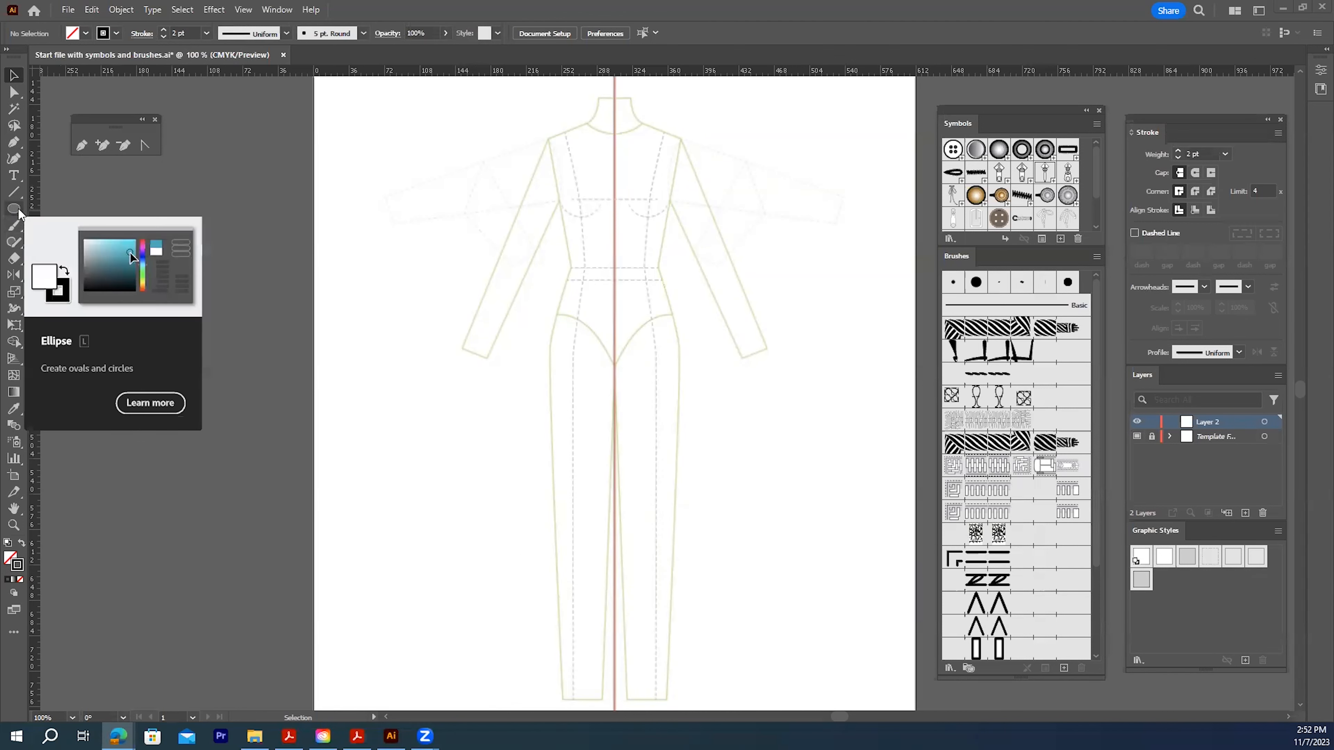
# Draw an unfilled ellipse about 258 by 57 pt across the figure's lower legs and centre it on the red centre line
pyautogui.moveTo(19, 212); pyautogui.dragTo(81, 241)
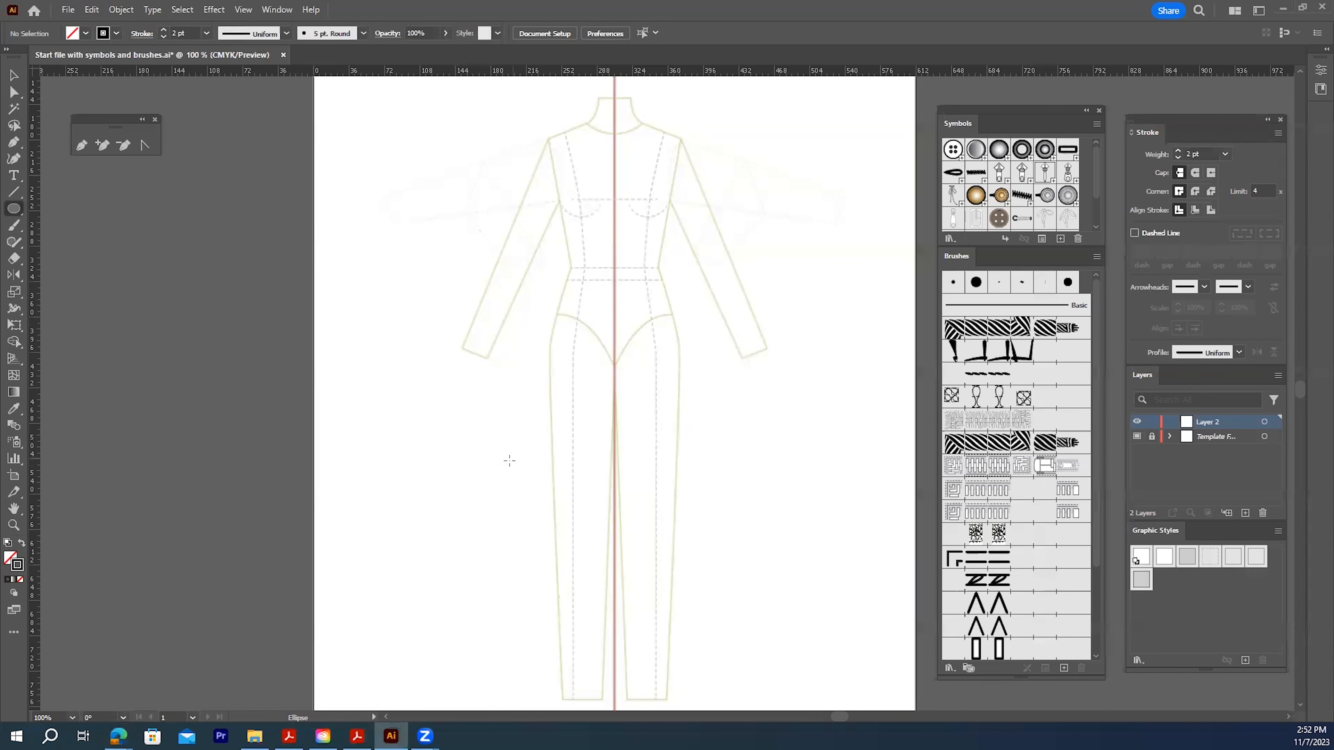
pyautogui.moveTo(512, 483)
pyautogui.mouseDown()
pyautogui.moveTo(582, 511)
pyautogui.moveTo(767, 540)
pyautogui.mouseUp()
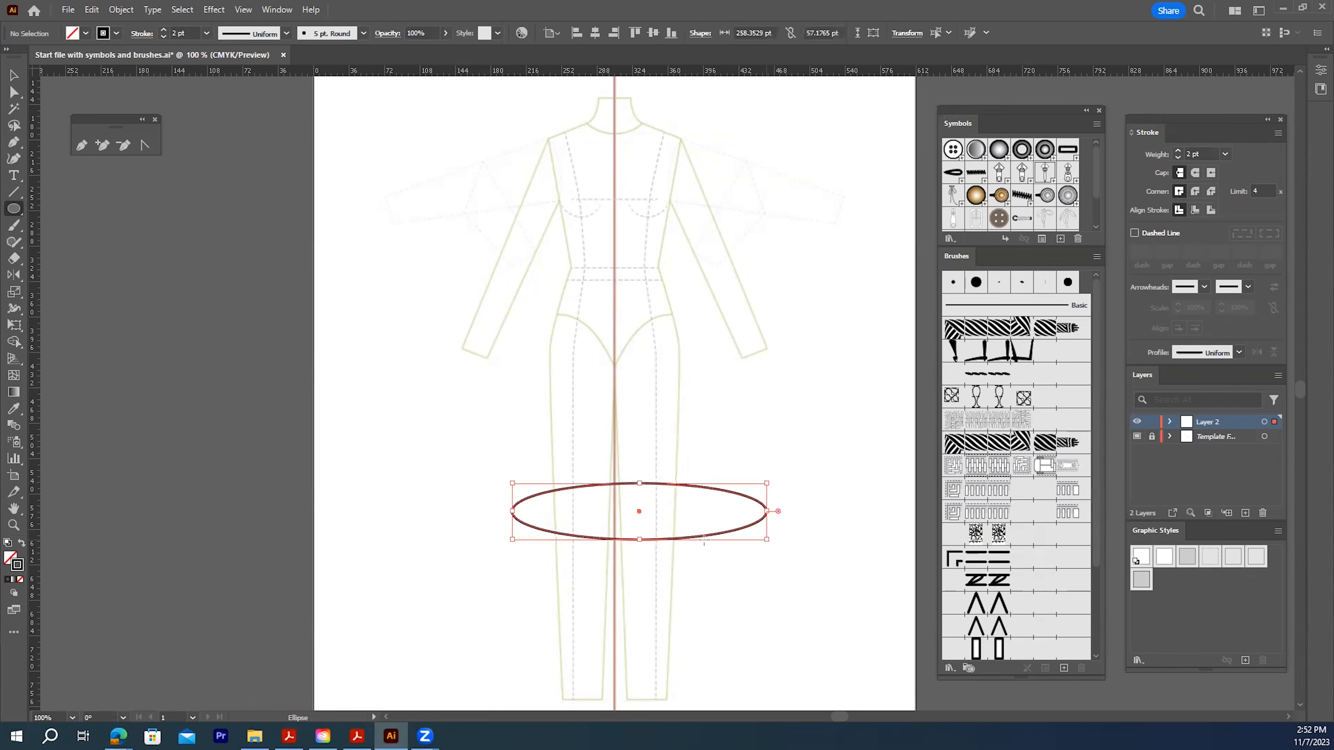
pyautogui.click(11, 78)
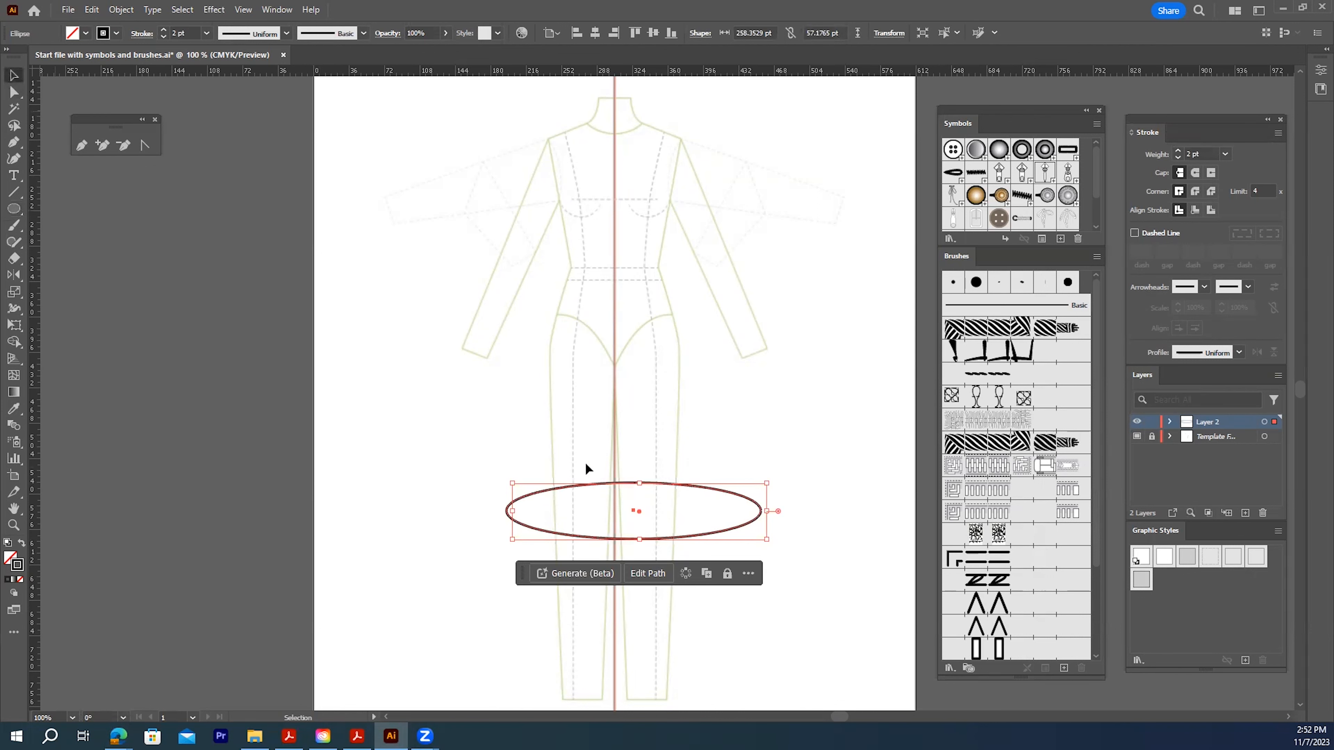
pyautogui.press('Return')
pyautogui.press('Escape')
pyautogui.moveTo(637, 511); pyautogui.dragTo(613, 526)
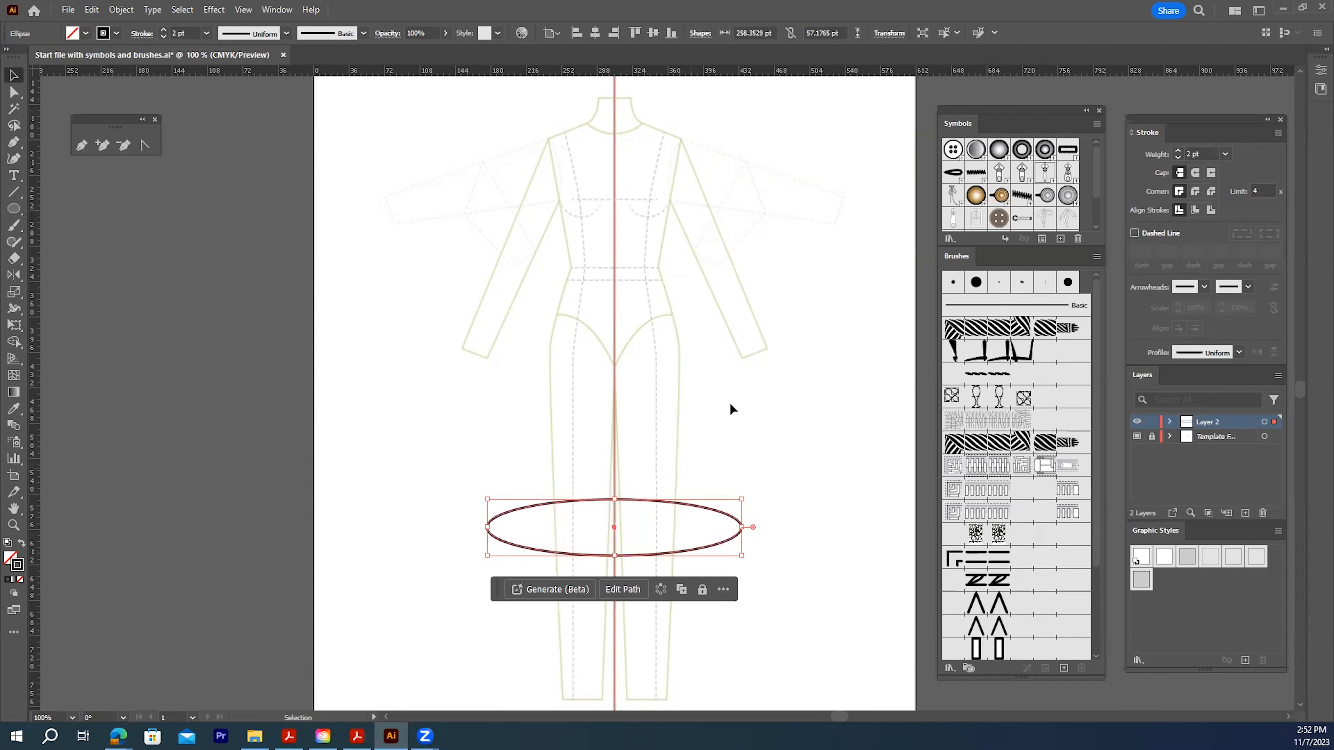
pyautogui.click(773, 492)
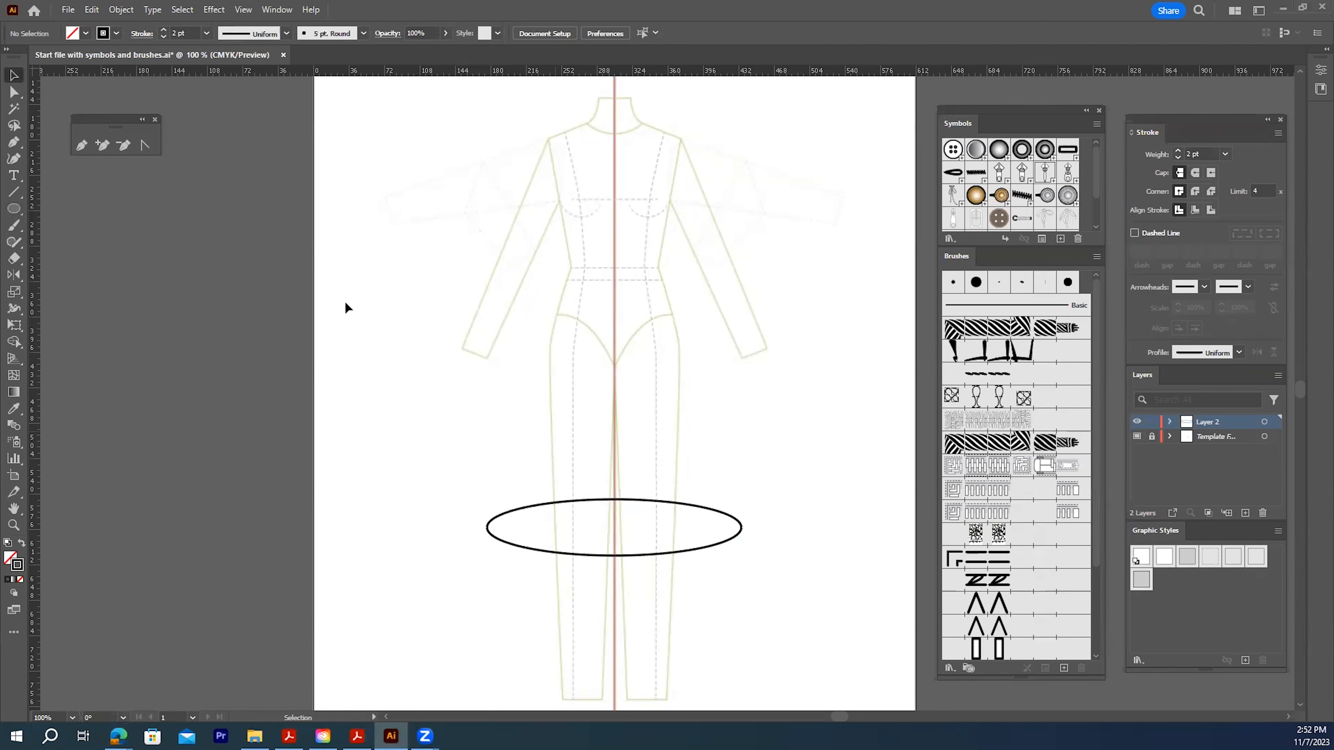
# Delete the ellipse's top anchor point so only its lower half is left as an open hem curve
pyautogui.click(15, 92)
pyautogui.moveTo(565, 471); pyautogui.dragTo(649, 514)
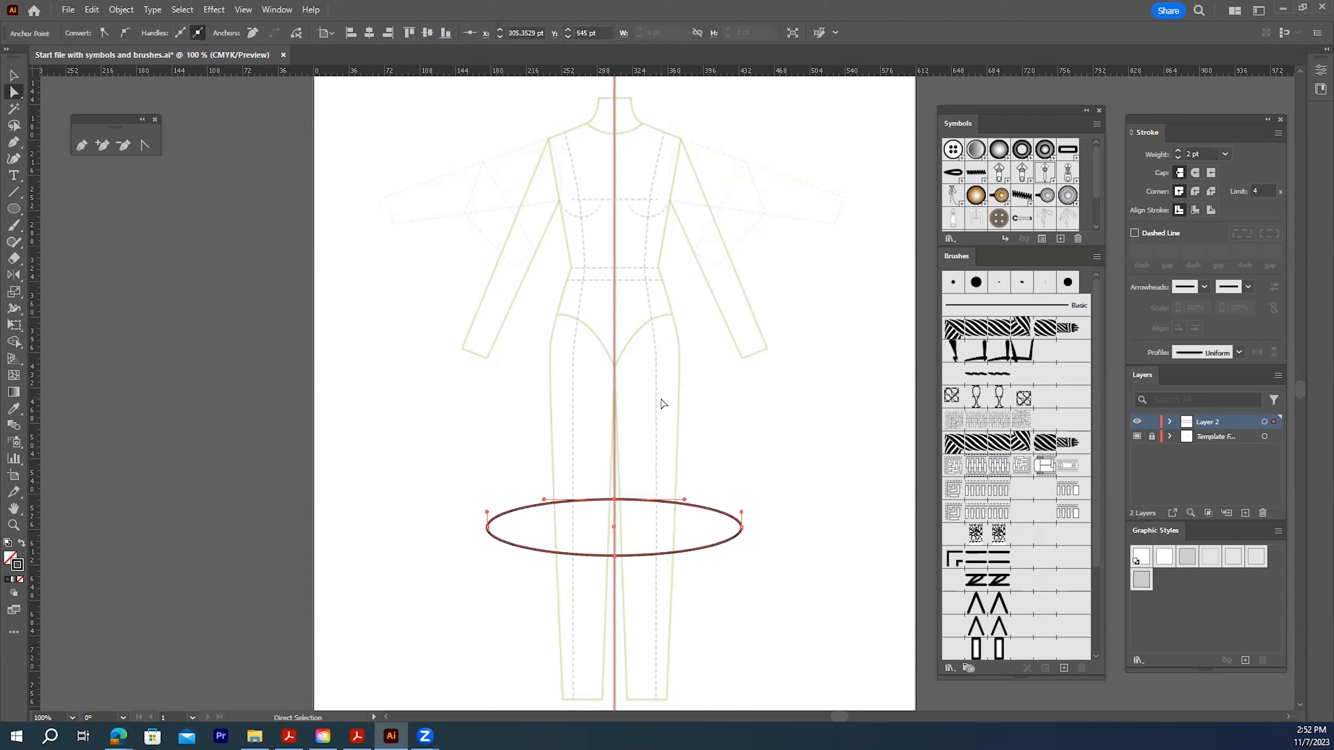
pyautogui.press('Delete')
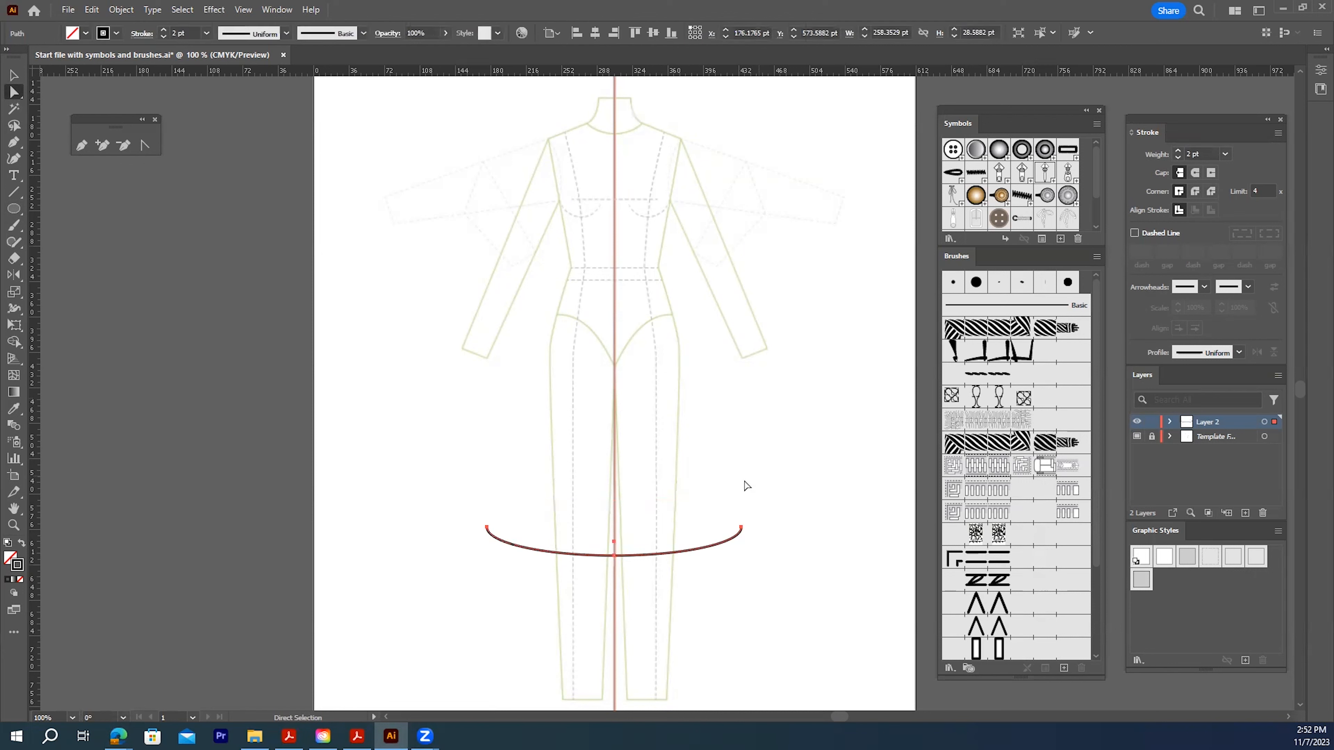
pyautogui.press('v')
pyautogui.hotkey('ctrl', 'z')
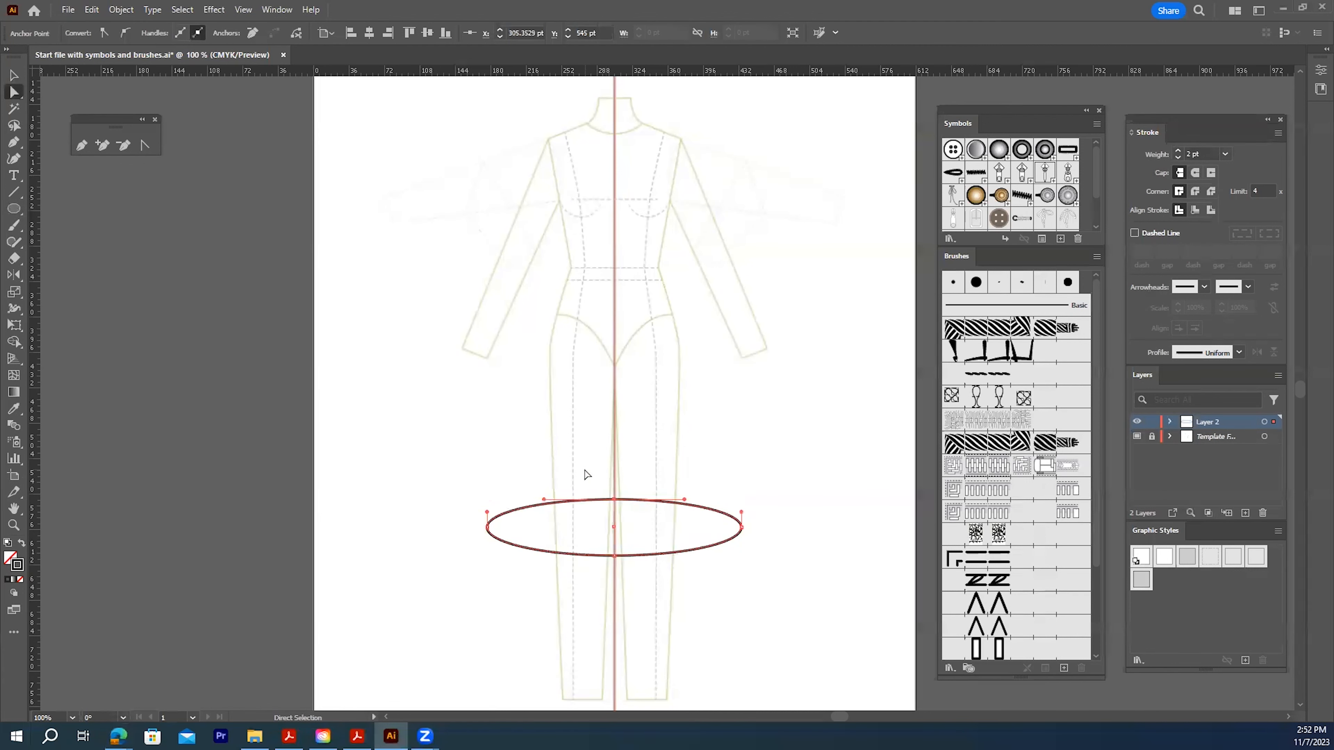
pyautogui.click(578, 476)
pyautogui.moveTo(583, 488); pyautogui.dragTo(685, 522)
pyautogui.press('Delete')
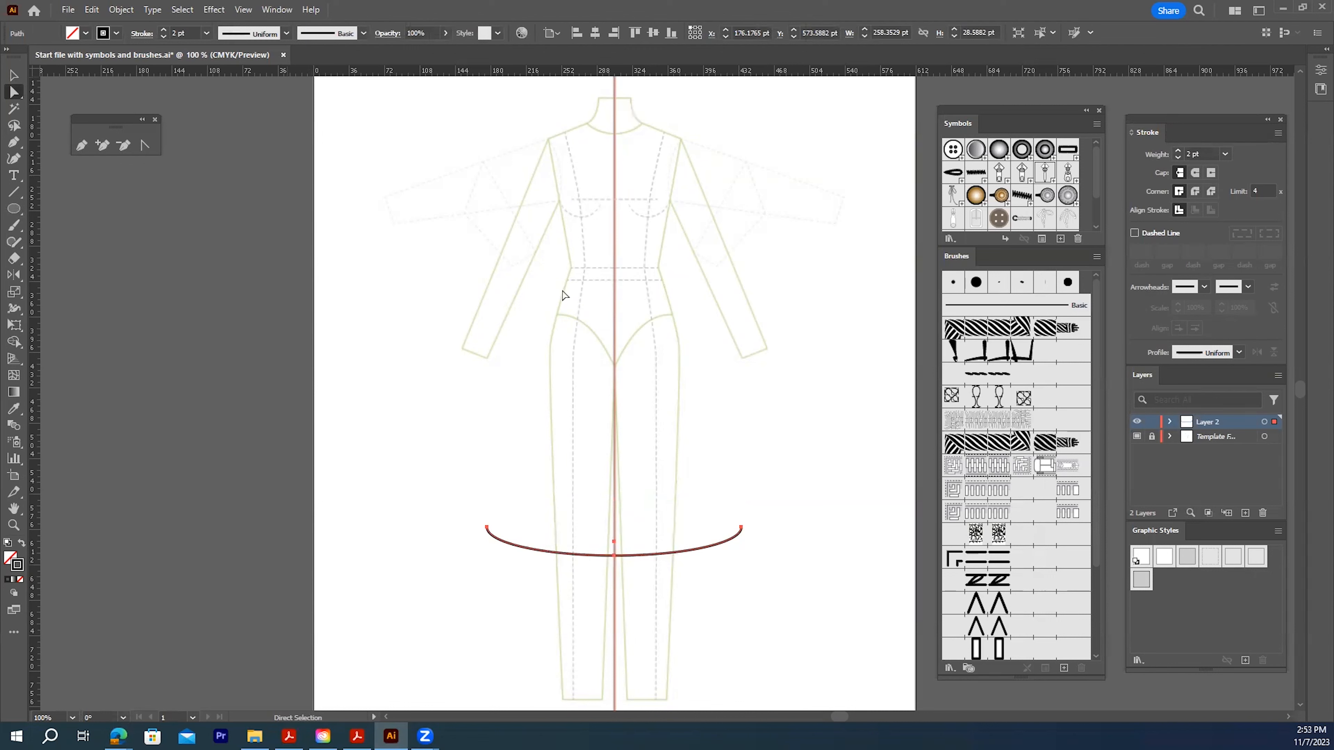
# Set the hem curve's stroke weight to 0.25 pt and its stroke colour to bright red
pyautogui.click(1224, 153)
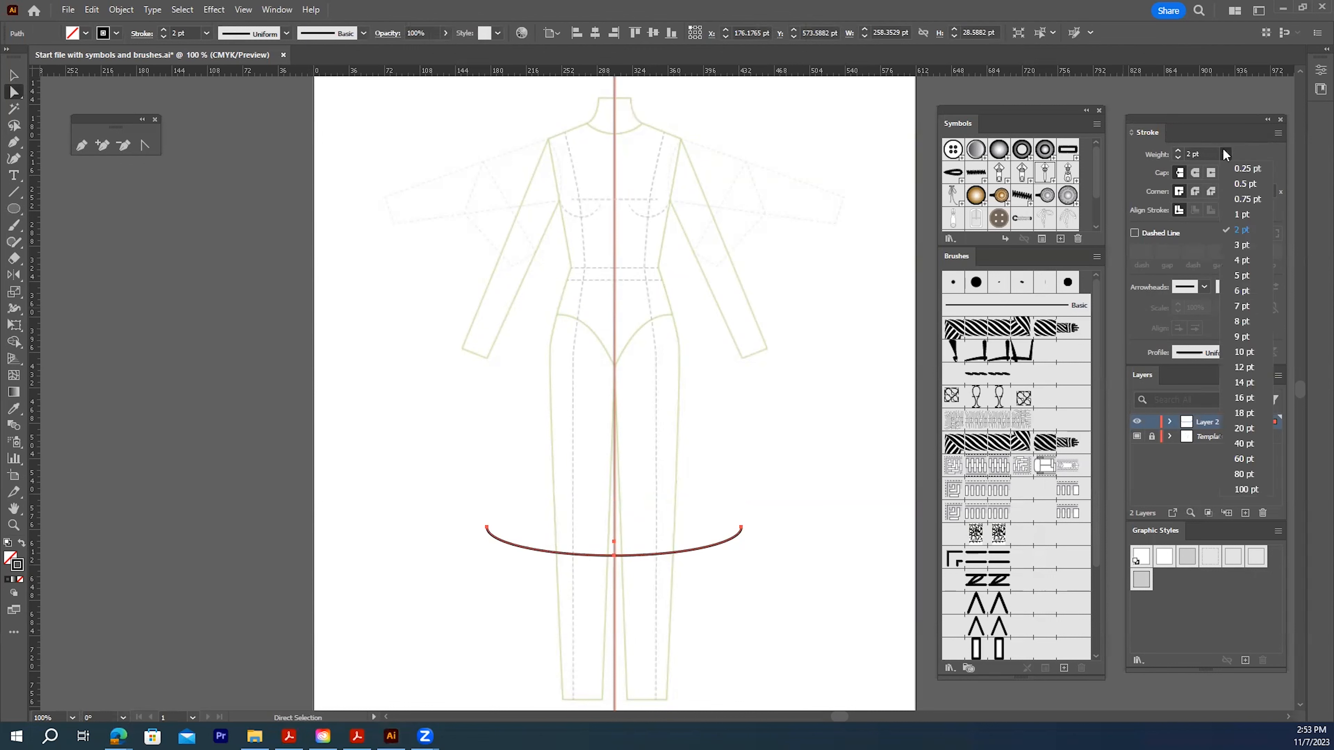
pyautogui.click(1240, 166)
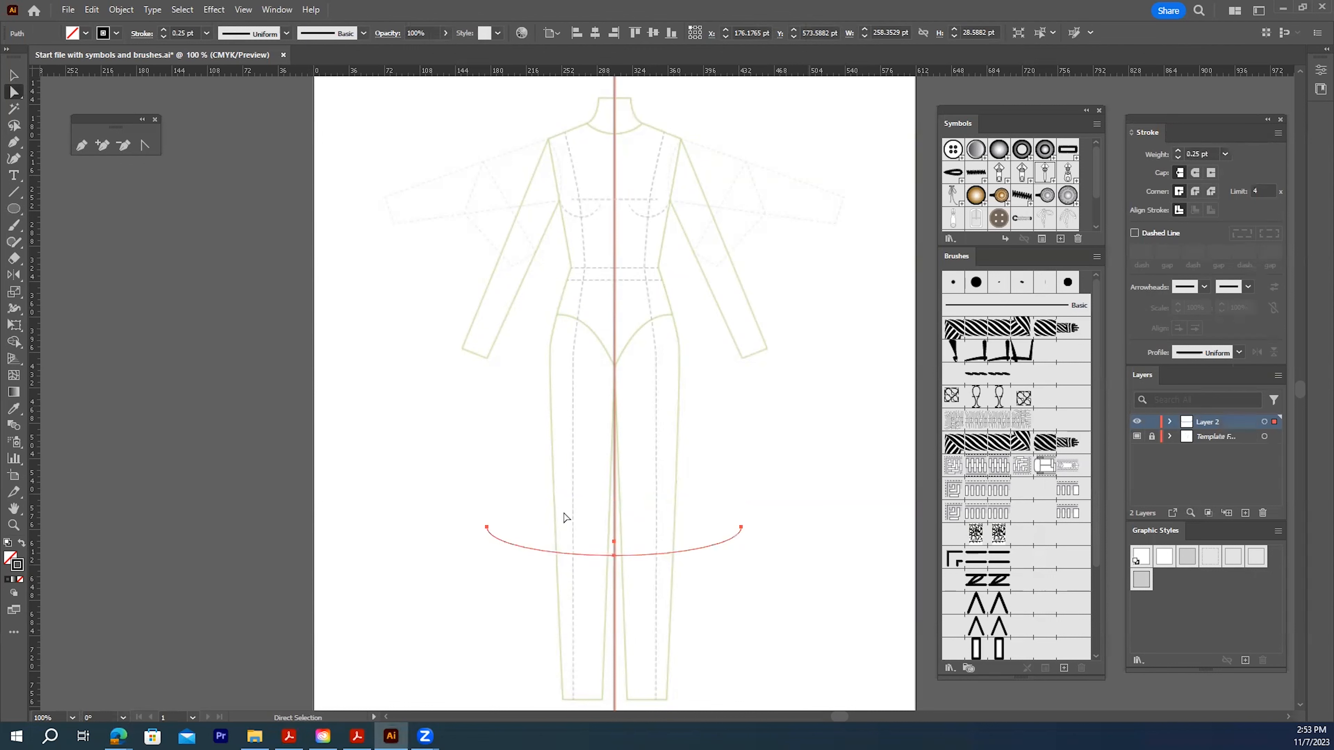
pyautogui.doubleClick(17, 566)
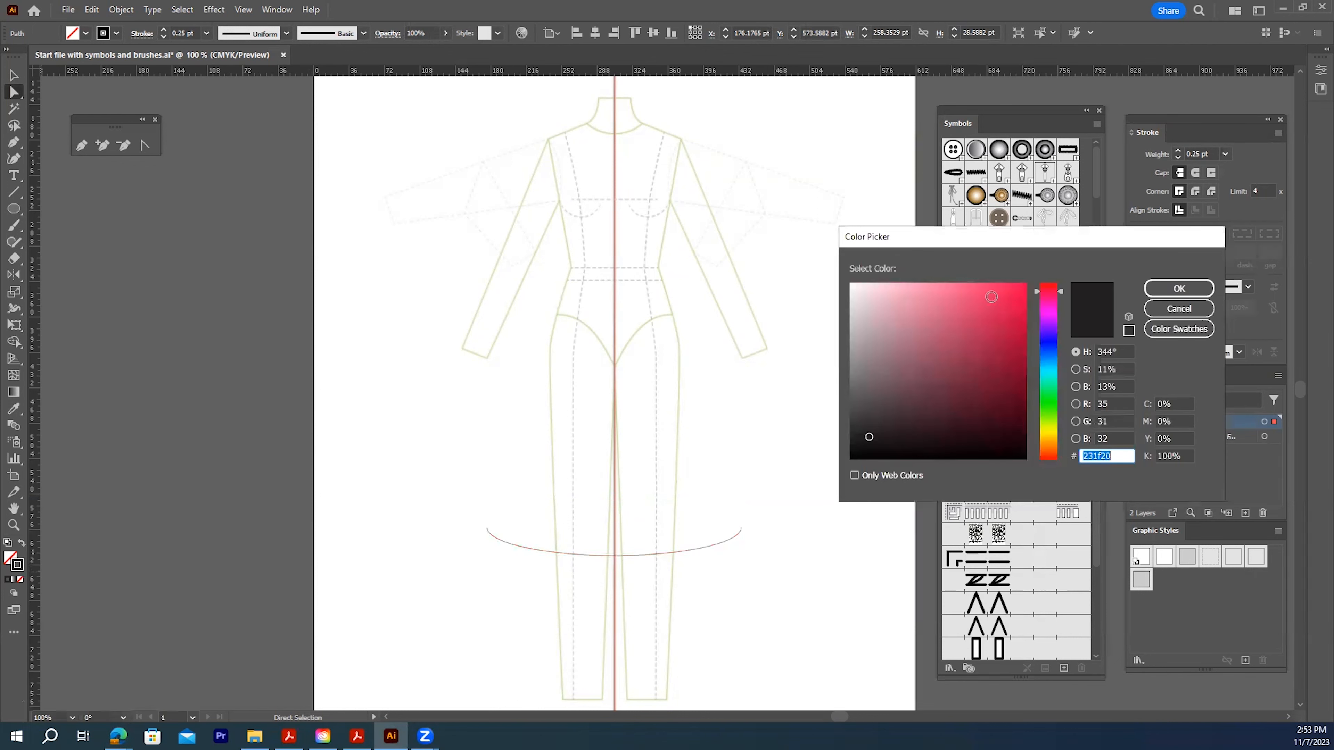
pyautogui.click(1021, 285)
pyautogui.moveTo(1035, 291); pyautogui.dragTo(1030, 279)
pyautogui.click(1179, 288)
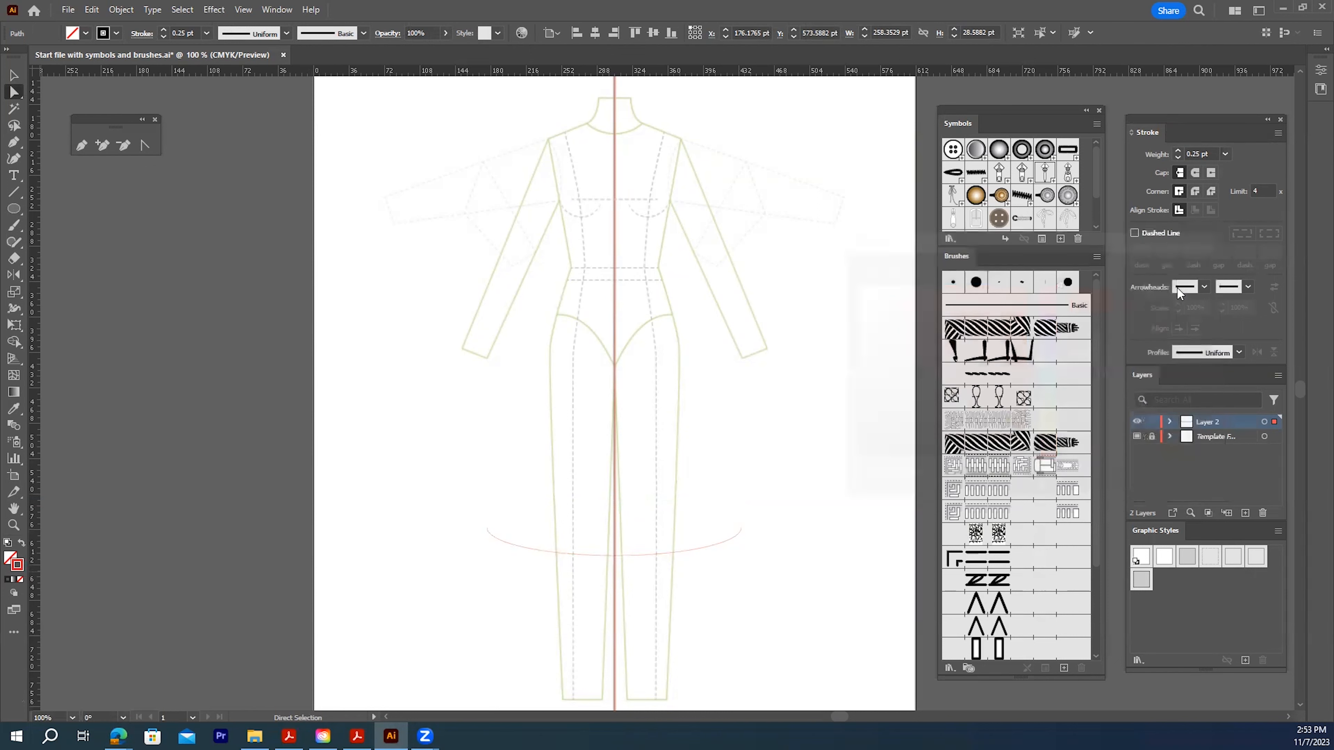
pyautogui.click(789, 551)
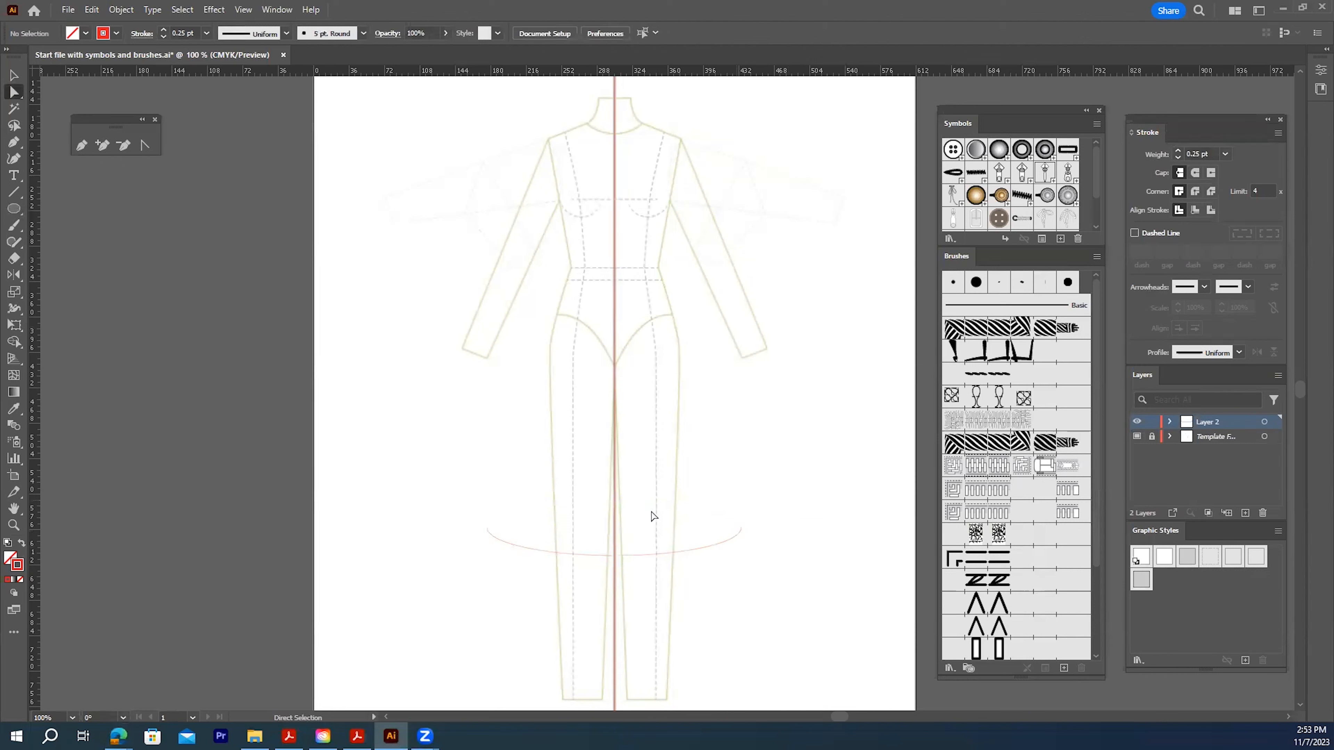
# Lock Layer 2, which holds the hem curve, and add a new layer above it
pyautogui.click(676, 556)
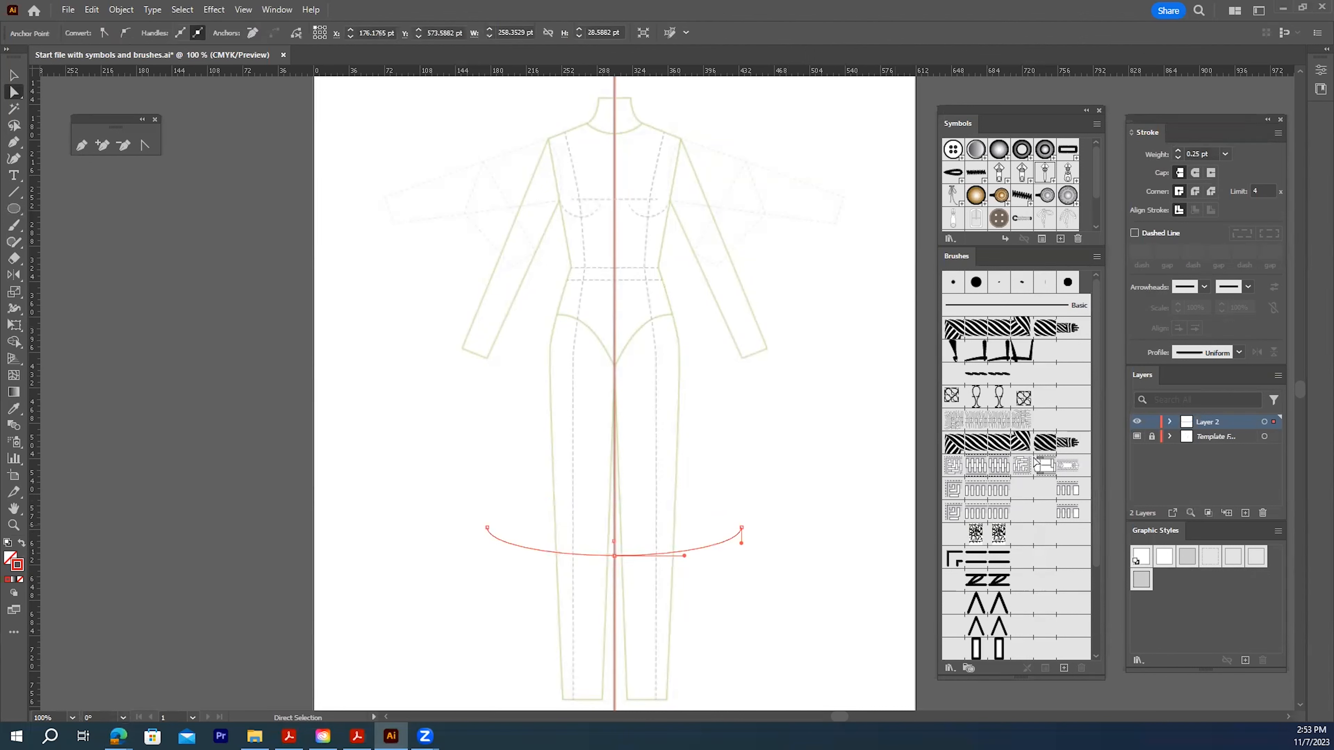
pyautogui.click(1151, 422)
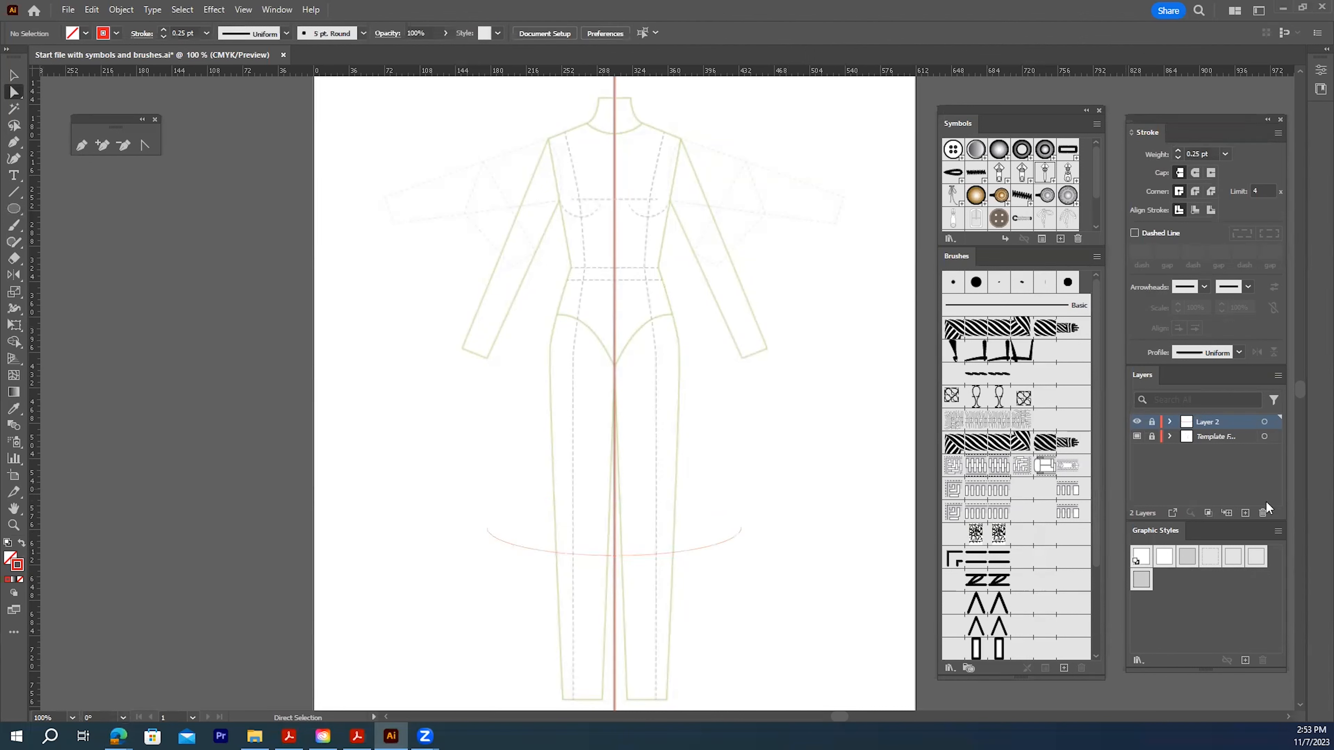
pyautogui.click(1245, 513)
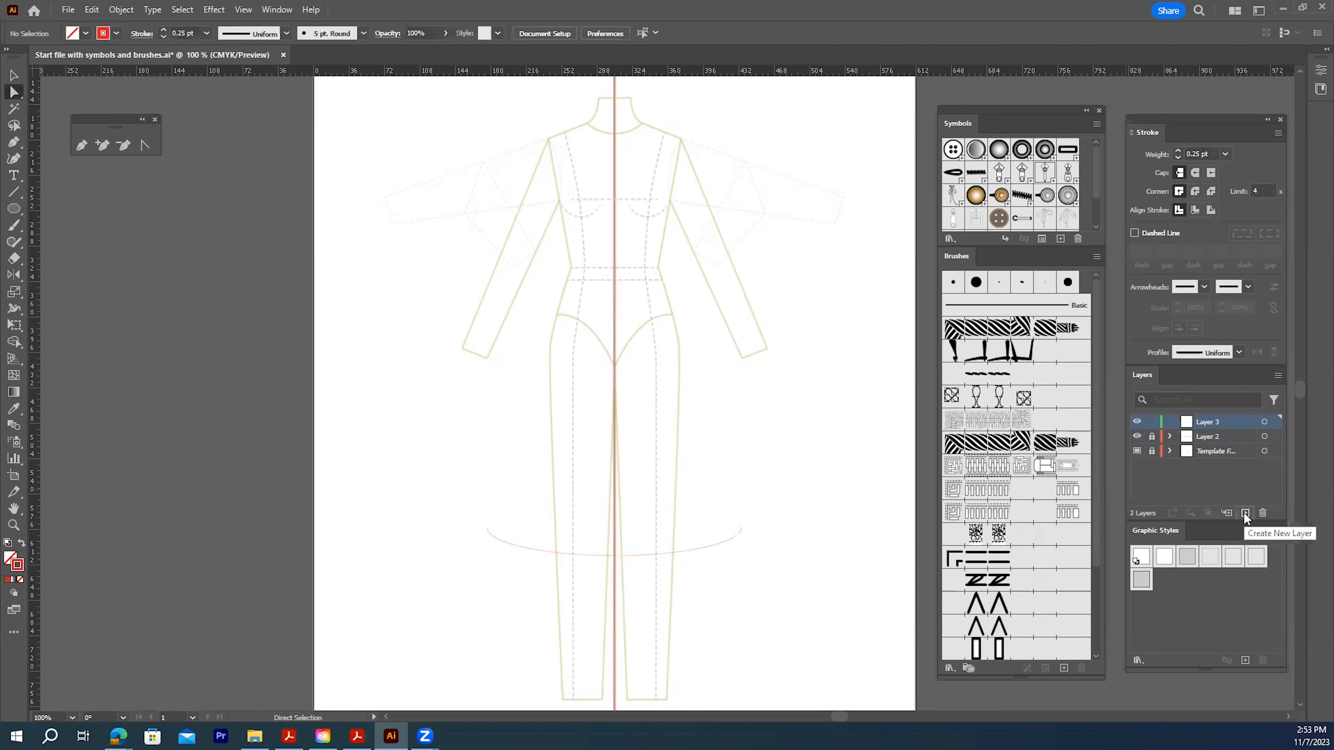
# Rename Layer 2 as Guide and the new layer above it as Skirt 1
pyautogui.doubleClick(1215, 433)
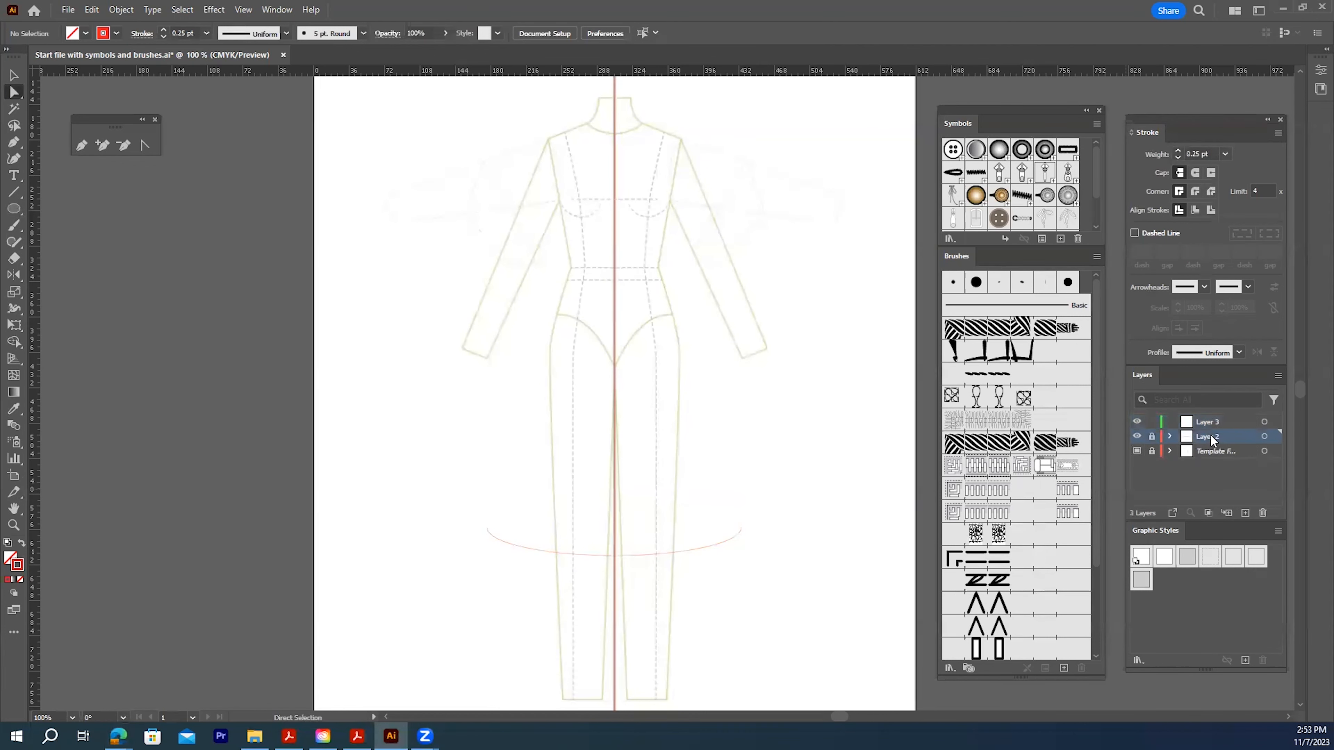
pyautogui.write('Guide')
pyautogui.click(1208, 424)
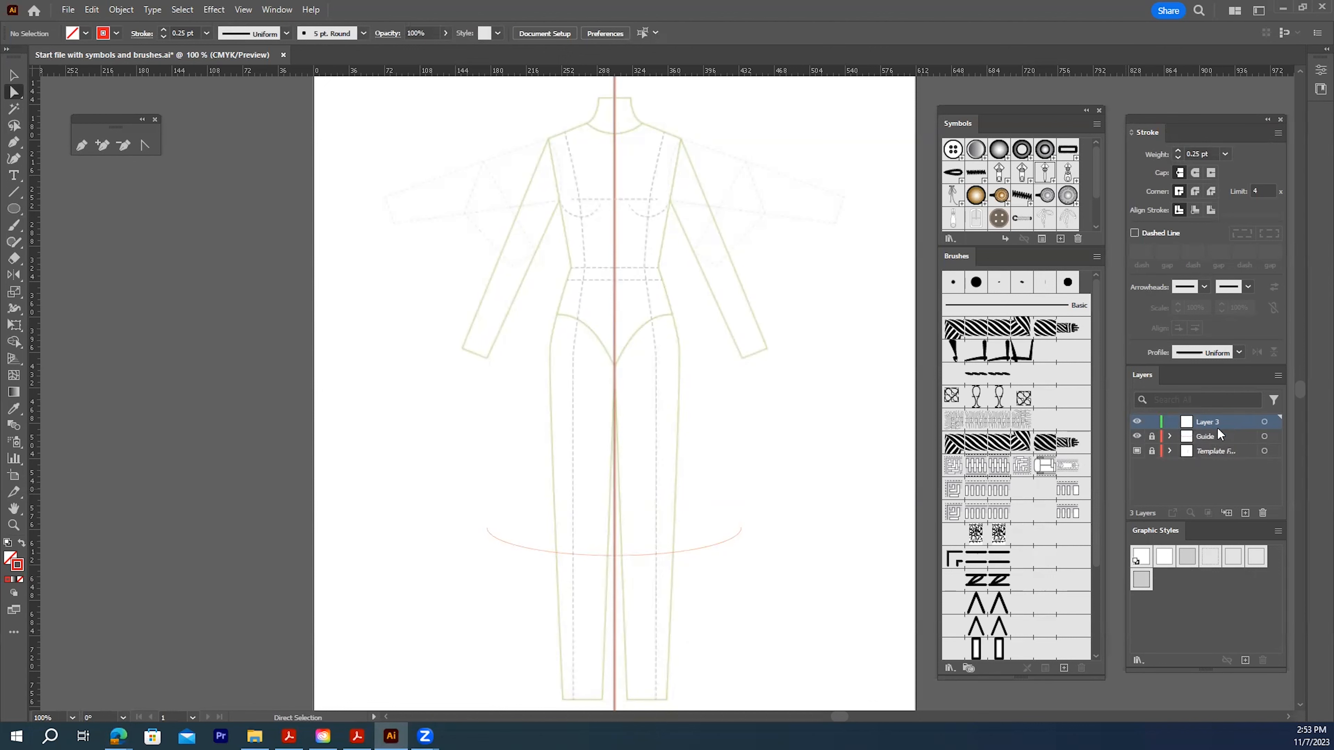
pyautogui.doubleClick(1208, 423)
pyautogui.write('Skirt 1')
pyautogui.press('Return')
# Draw the skirt's side line with the Pen tool from the waist through the lower waistline to the hem guide, using default fill and stroke
pyautogui.click(82, 144)
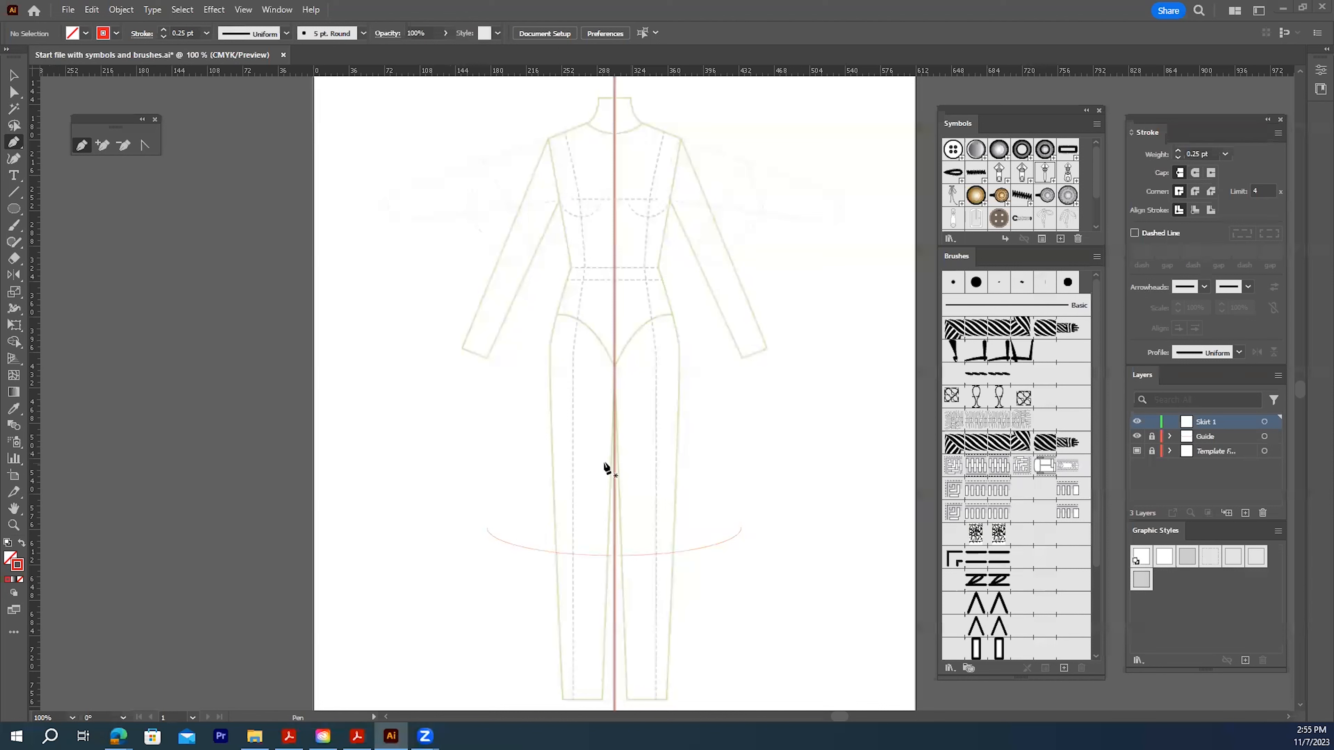
pyautogui.click(657, 266)
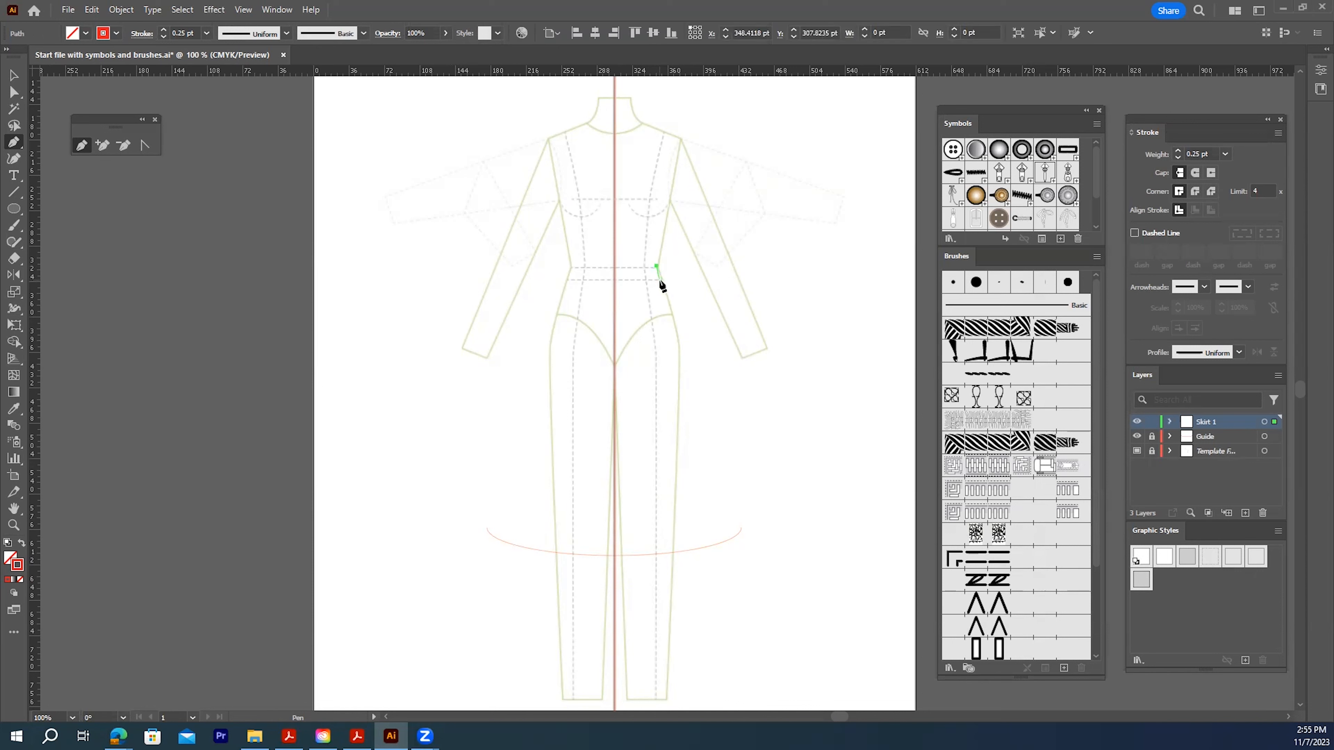
pyautogui.moveTo(659, 279); pyautogui.dragTo(706, 404)
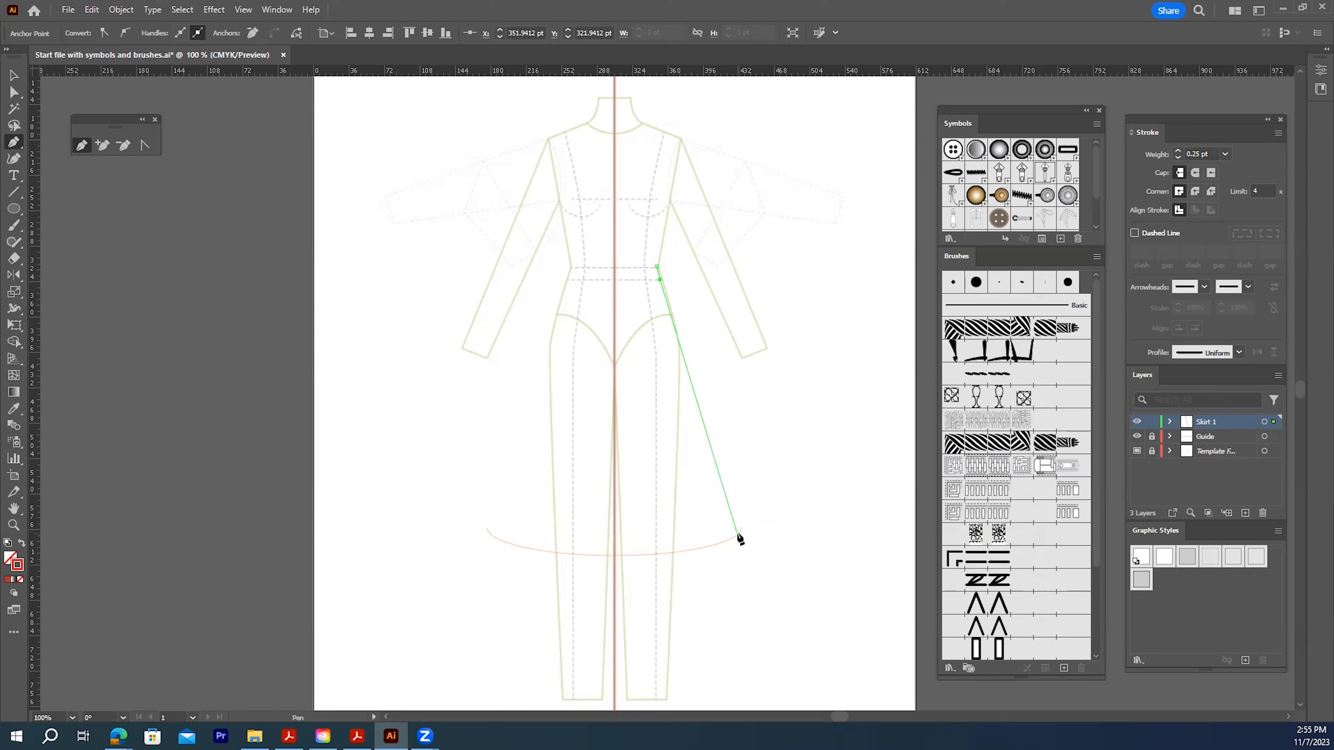
pyautogui.click(737, 533)
pyautogui.press('Escape')
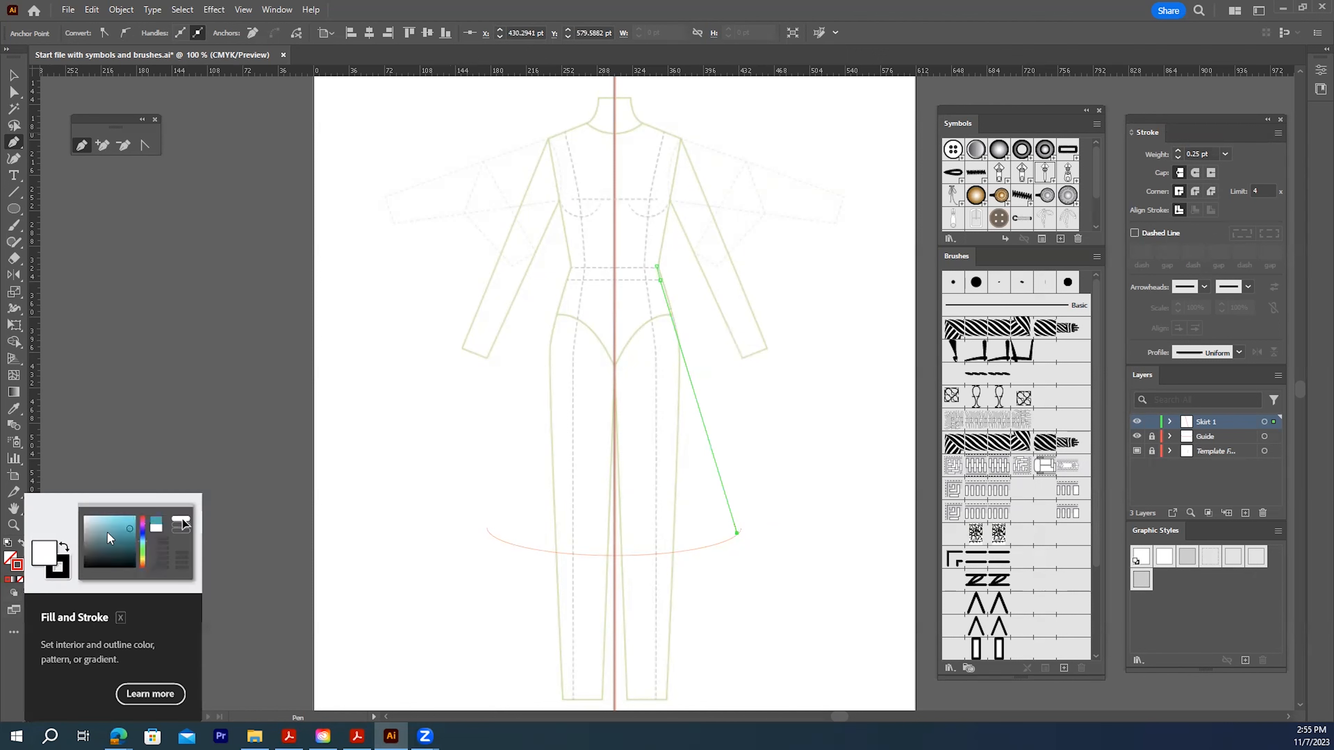
pyautogui.press('d')
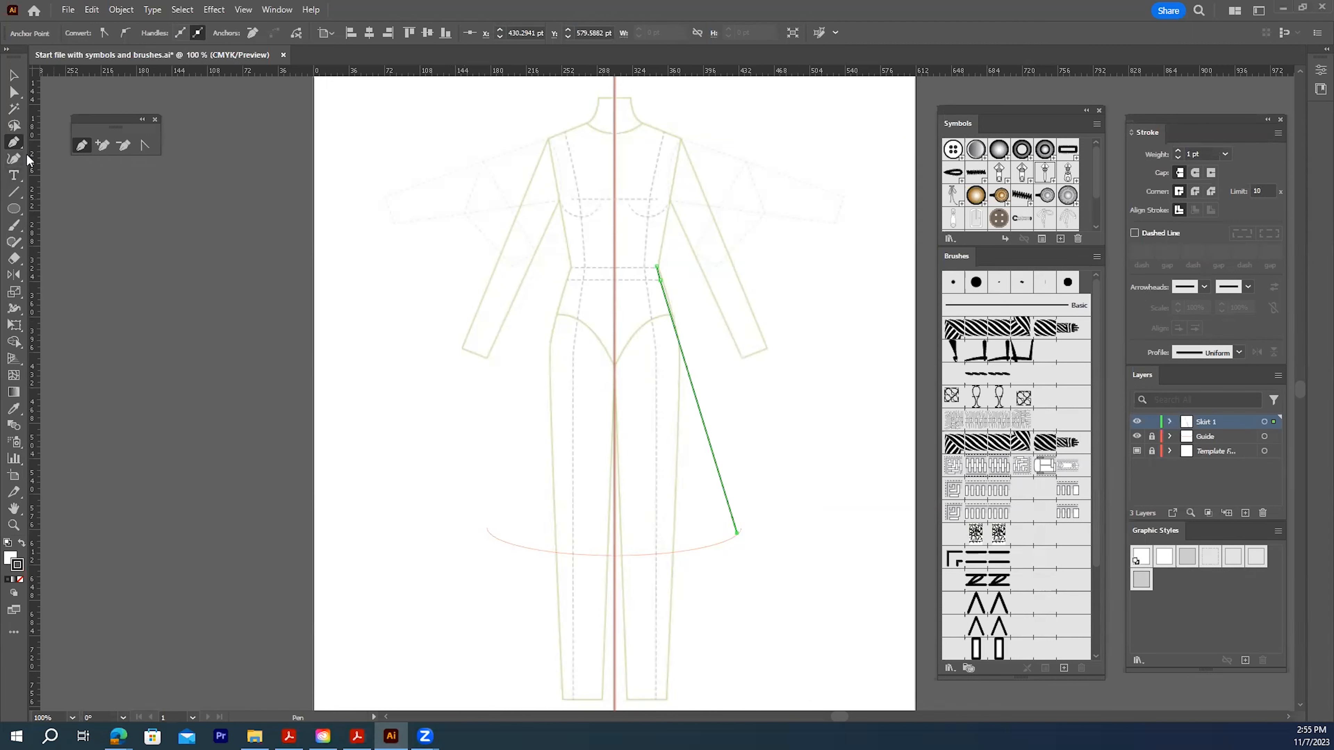
# Bend the long side segment with the Anchor Point tool so it curves out over the hip and flares to the hem
pyautogui.click(144, 142)
pyautogui.moveTo(706, 417)
pyautogui.mouseDown()
pyautogui.moveTo(740, 451)
pyautogui.moveTo(678, 460)
pyautogui.moveTo(682, 412)
pyautogui.mouseUp()
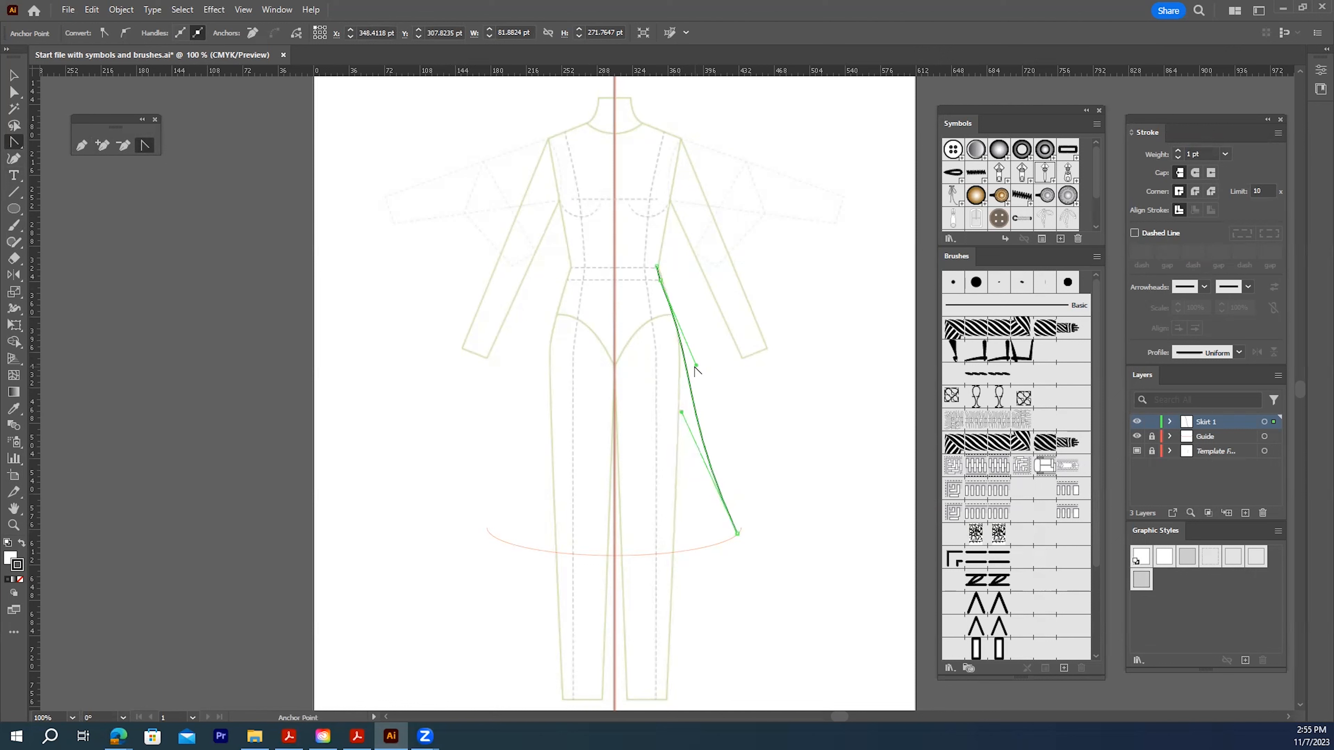
pyautogui.moveTo(696, 364); pyautogui.dragTo(705, 361)
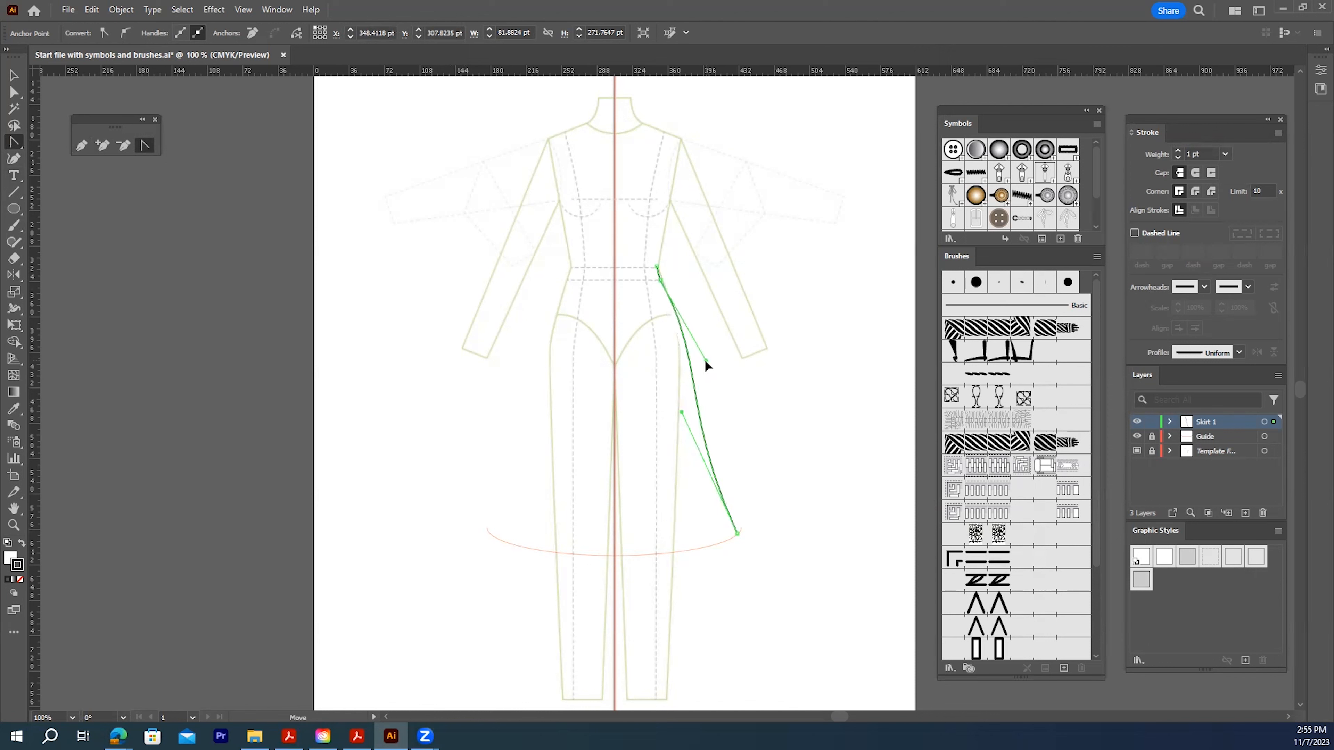
pyautogui.doubleClick(14, 76)
pyautogui.click(755, 477)
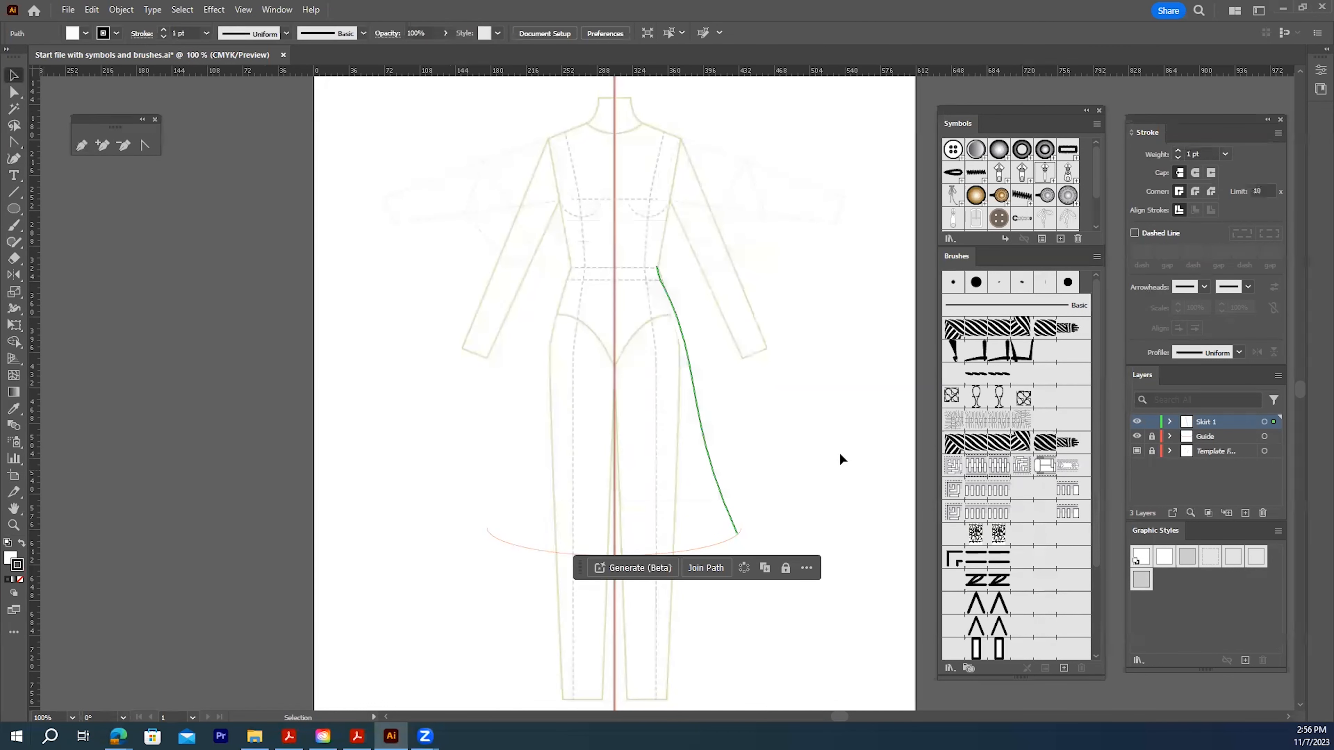
pyautogui.click(840, 460)
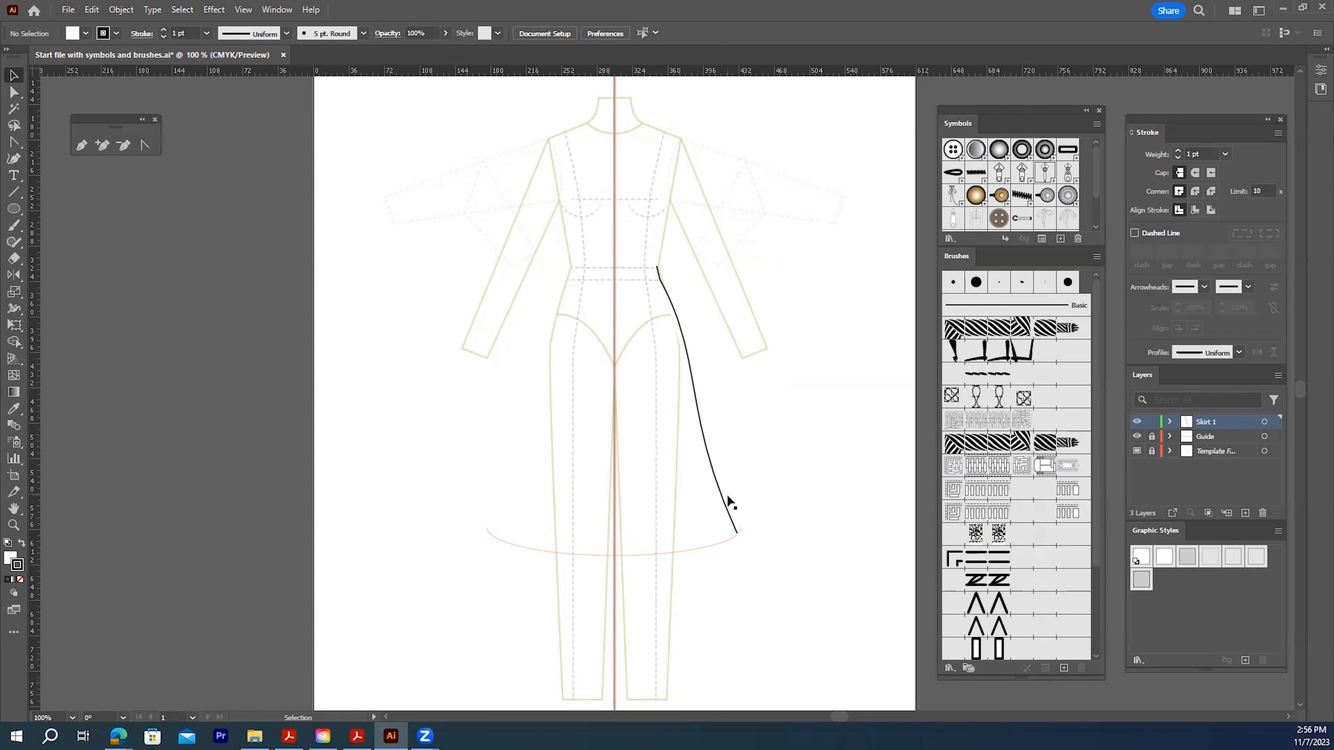
# Reflect a copy of the skirt's side line across the vertical centre line to form the opposite side
pyautogui.click(724, 505)
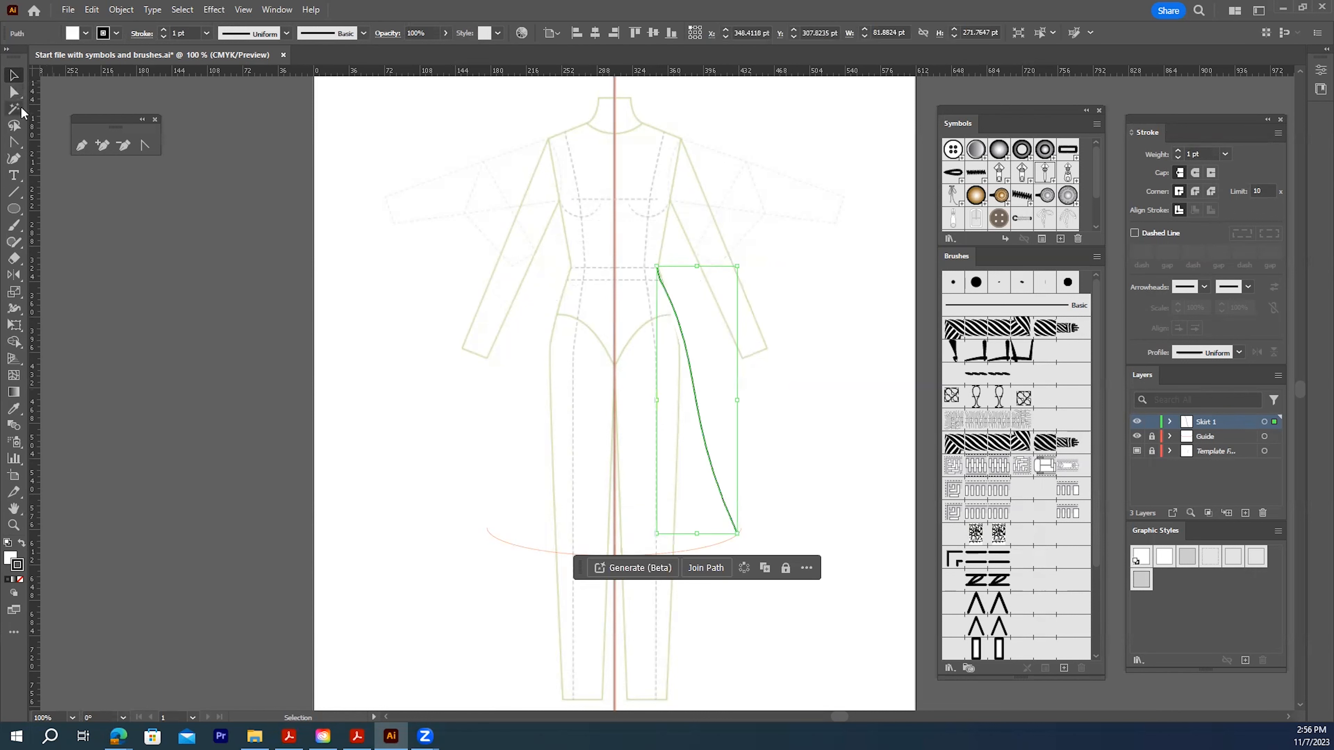
pyautogui.click(13, 275)
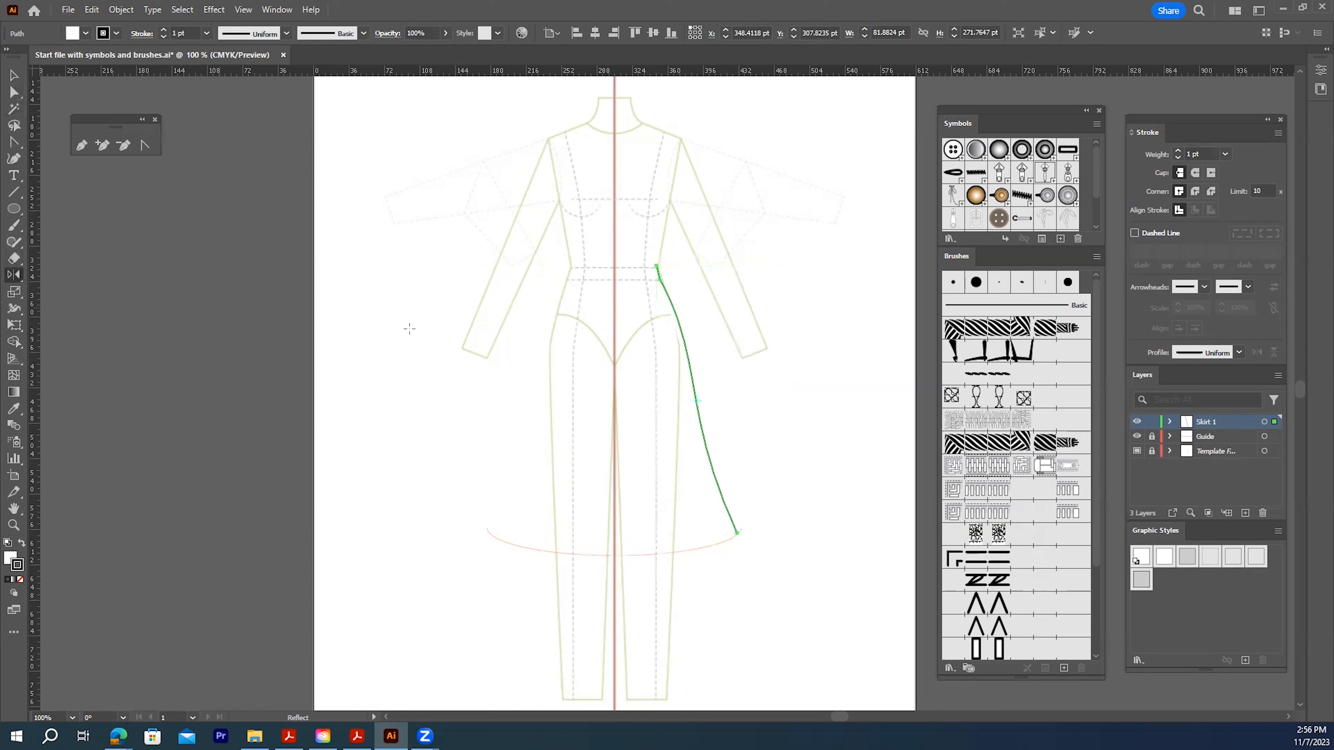
pyautogui.keyDown('alt'); pyautogui.click(613, 417); pyautogui.keyUp('alt')
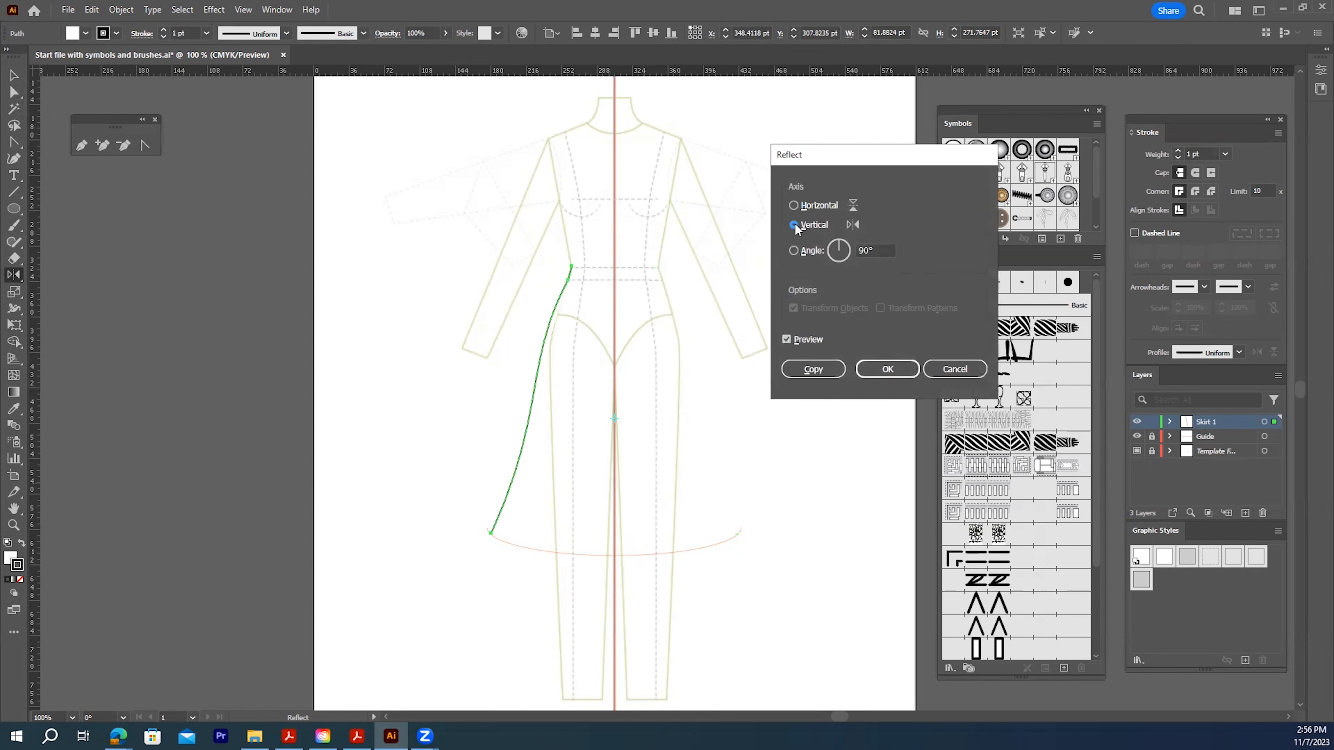
pyautogui.click(812, 370)
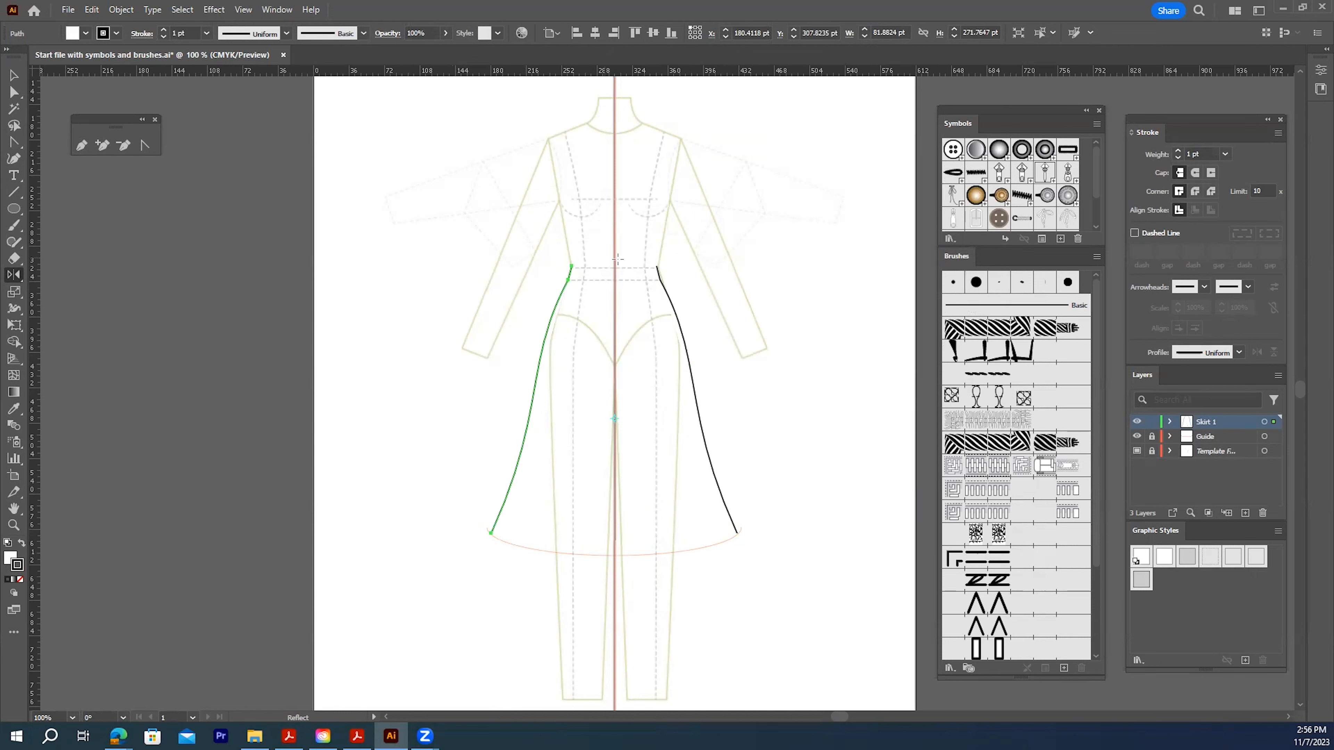
pyautogui.click(13, 75)
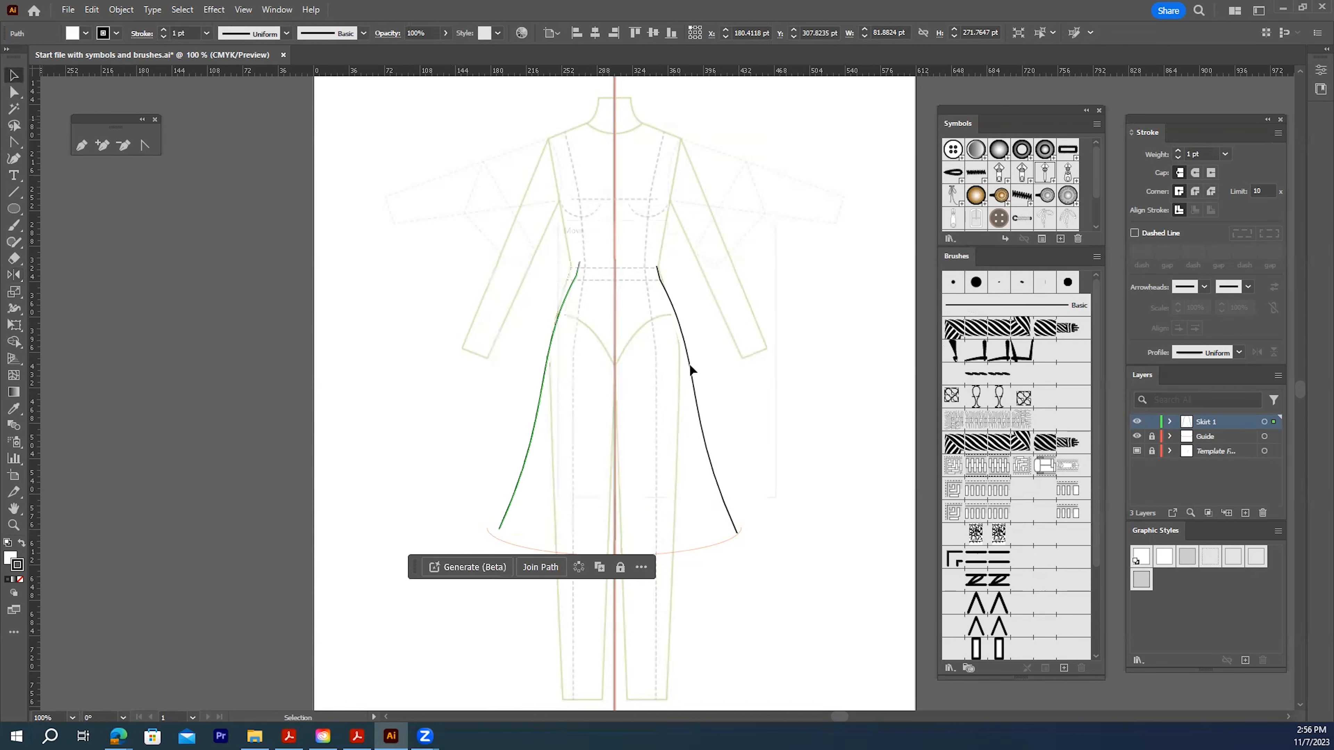
pyautogui.press('Return')
pyautogui.click(738, 473)
pyautogui.click(819, 410)
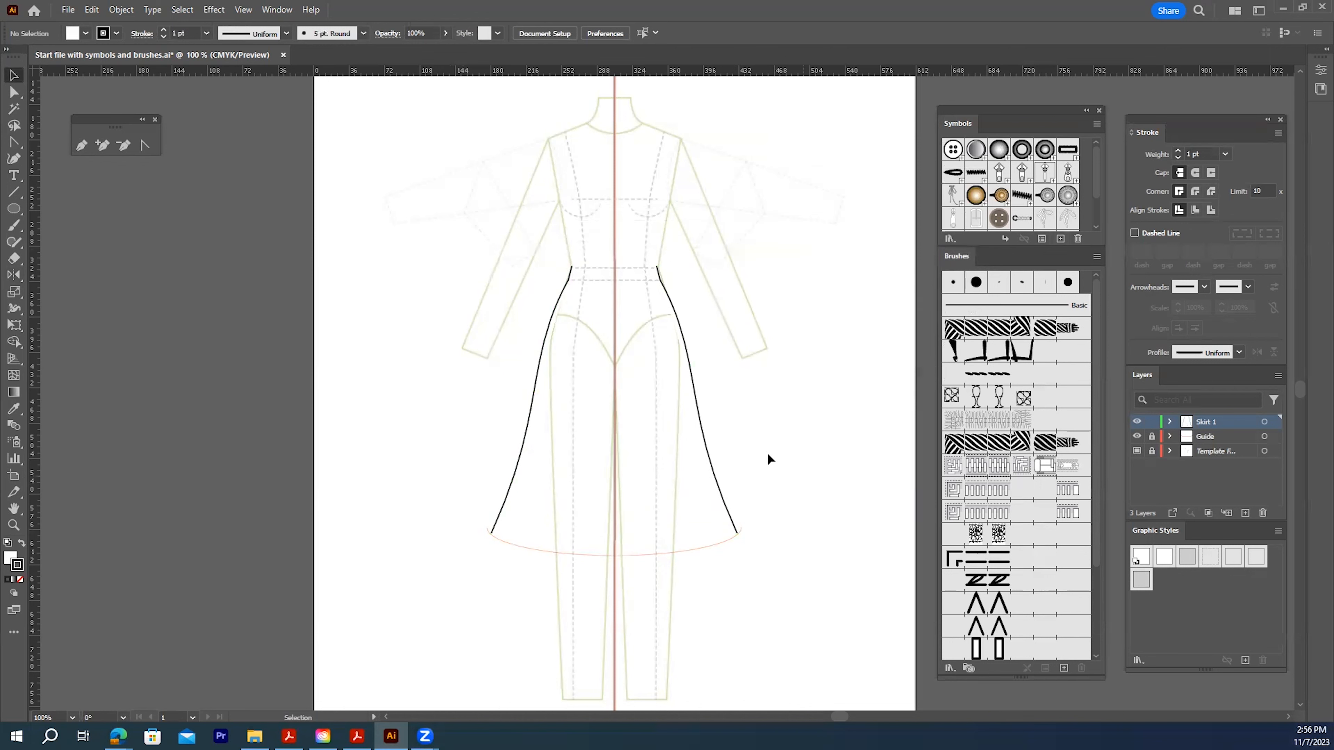
# Join the two skirt side lines into one path across the waist
pyautogui.moveTo(432, 248); pyautogui.dragTo(769, 559)
pyautogui.moveTo(824, 593); pyautogui.dragTo(824, 594)
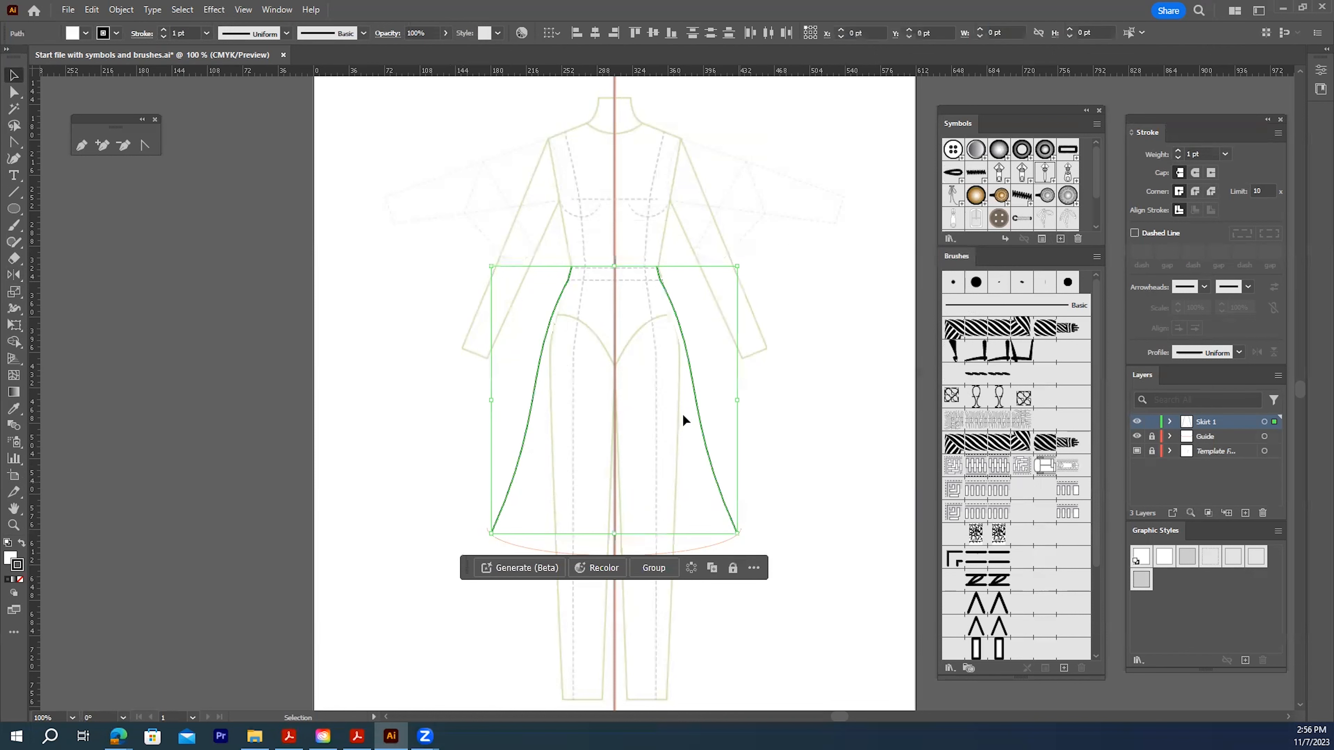
pyautogui.rightClick(701, 422)
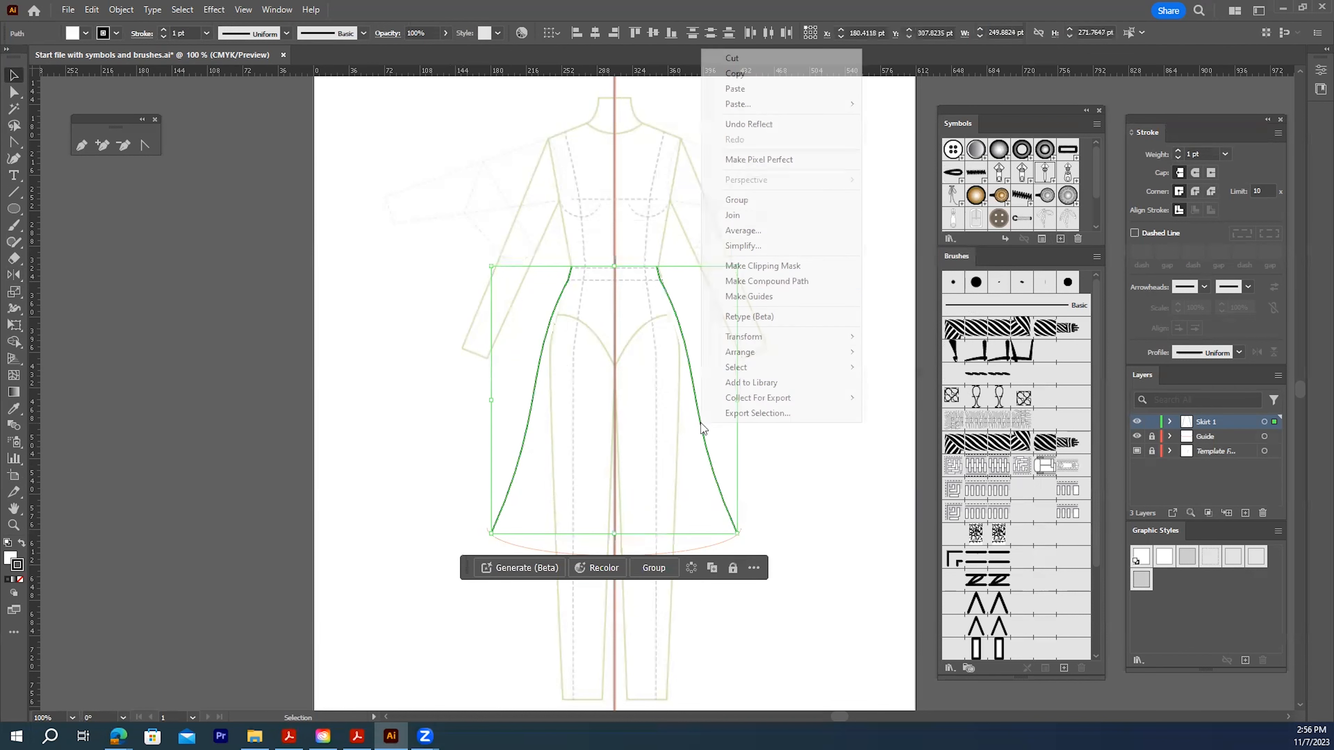
pyautogui.click(734, 217)
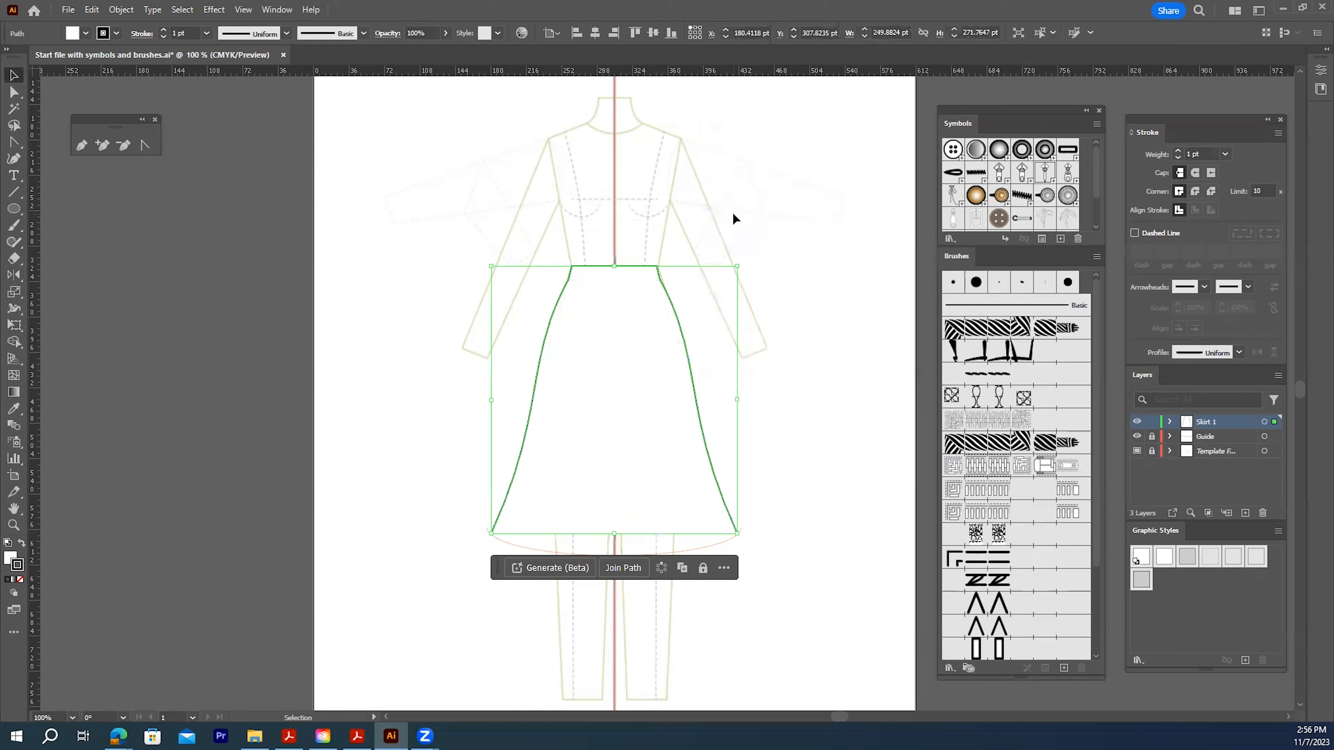
pyautogui.click(789, 503)
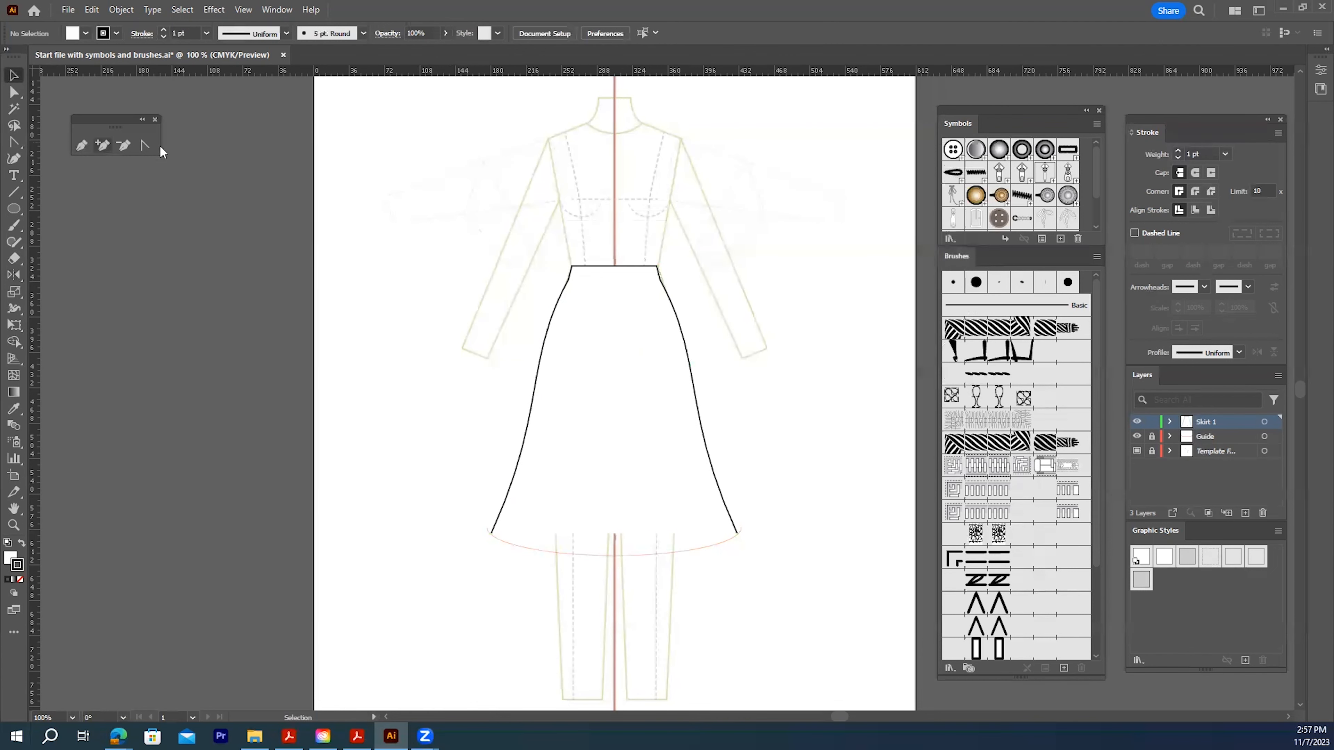
# Bend the straight waist edge slightly downward at the centre front with the Anchor Point tool
pyautogui.click(145, 146)
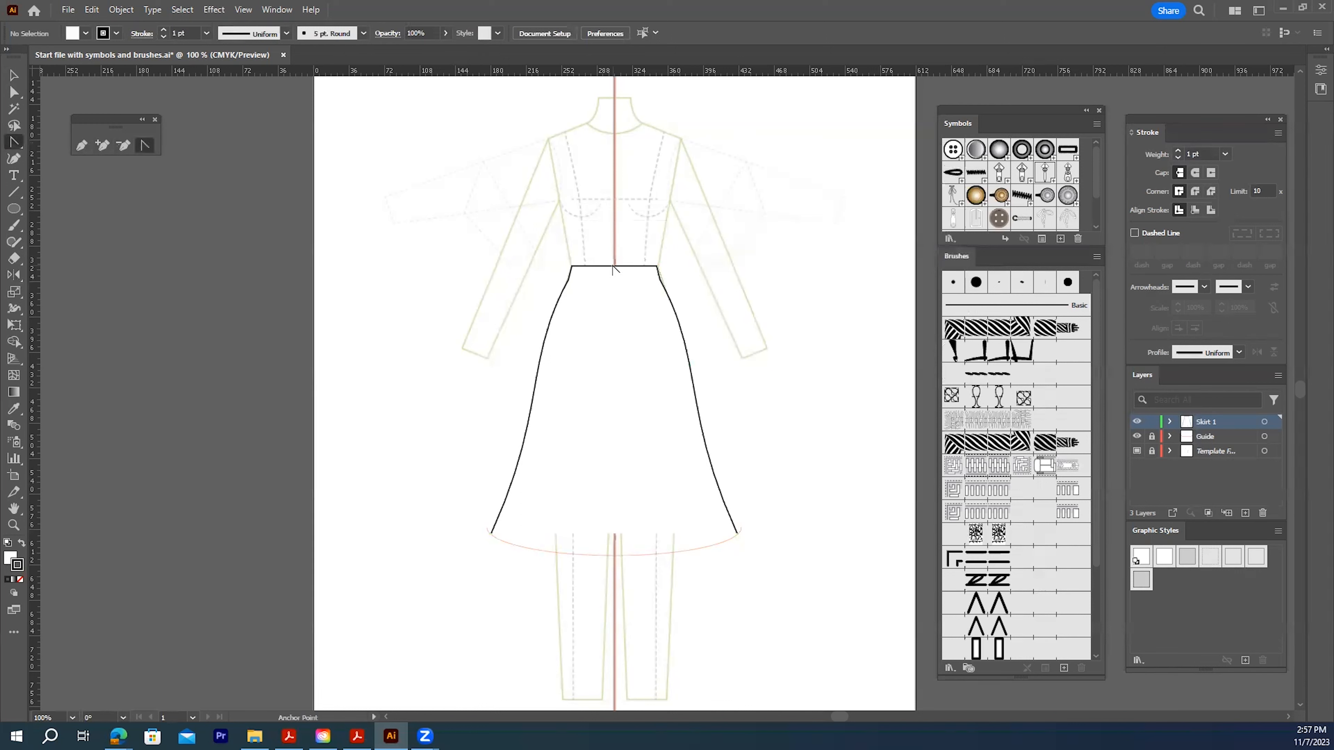
pyautogui.click(617, 278)
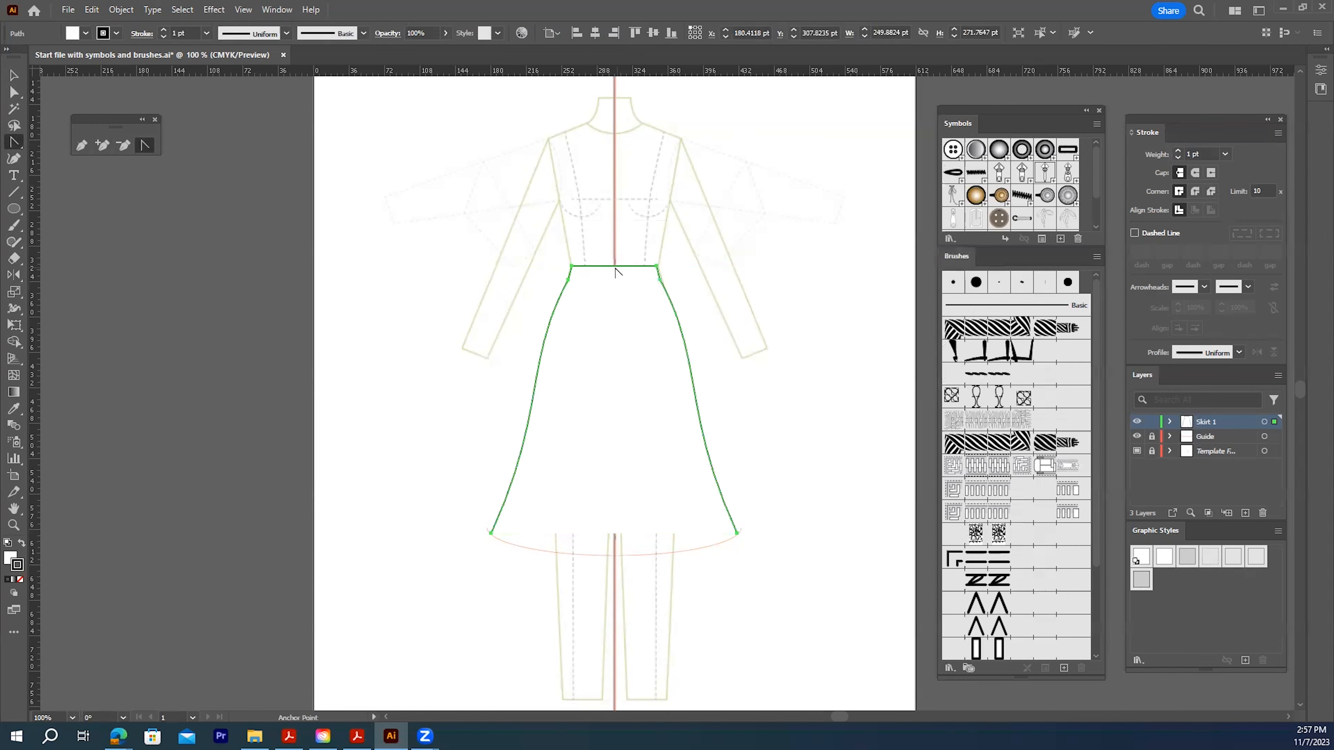
pyautogui.moveTo(614, 267); pyautogui.dragTo(614, 275)
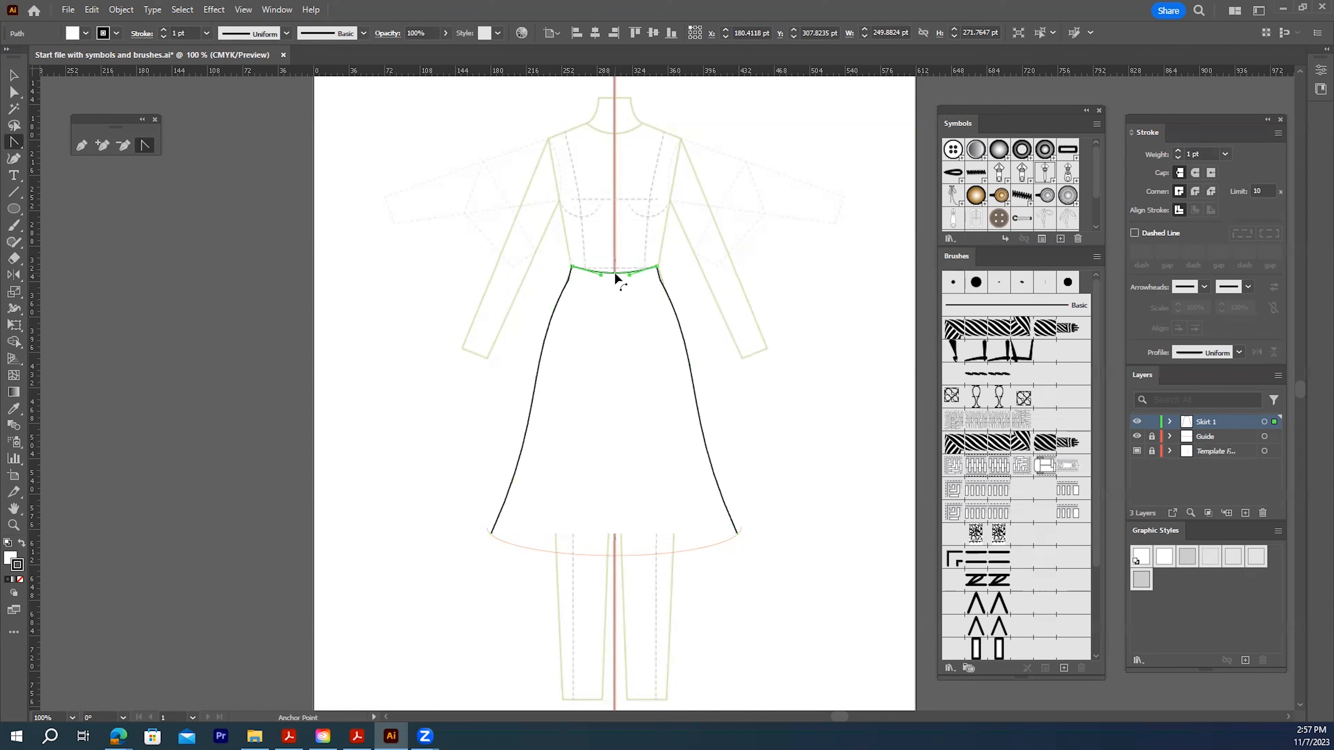
pyautogui.moveTo(614, 274); pyautogui.dragTo(618, 278)
pyautogui.click(12, 76)
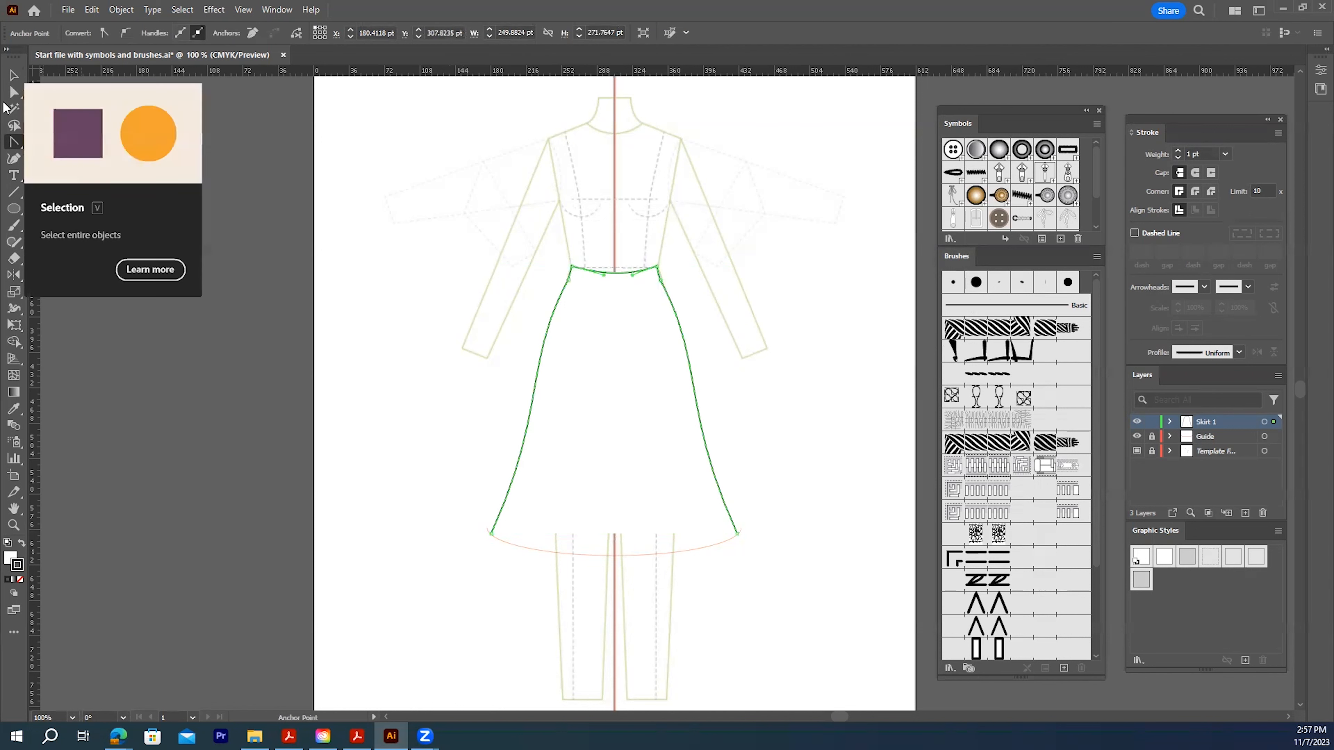
# Draw a straight waistband seam with the Pen tool between the two lower waistline corners of the skirt
pyautogui.click(83, 146)
pyautogui.press('v')
pyautogui.click(428, 282)
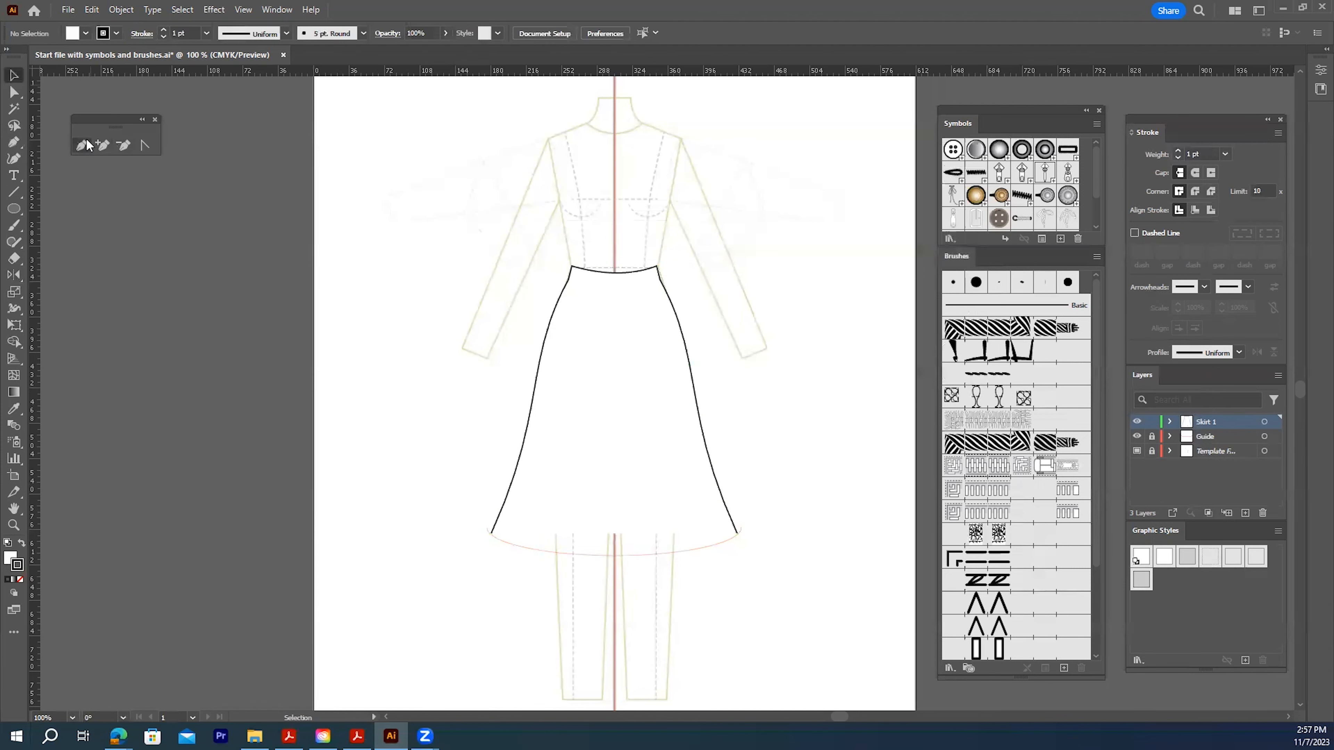
pyautogui.press('p')
pyautogui.click(568, 280)
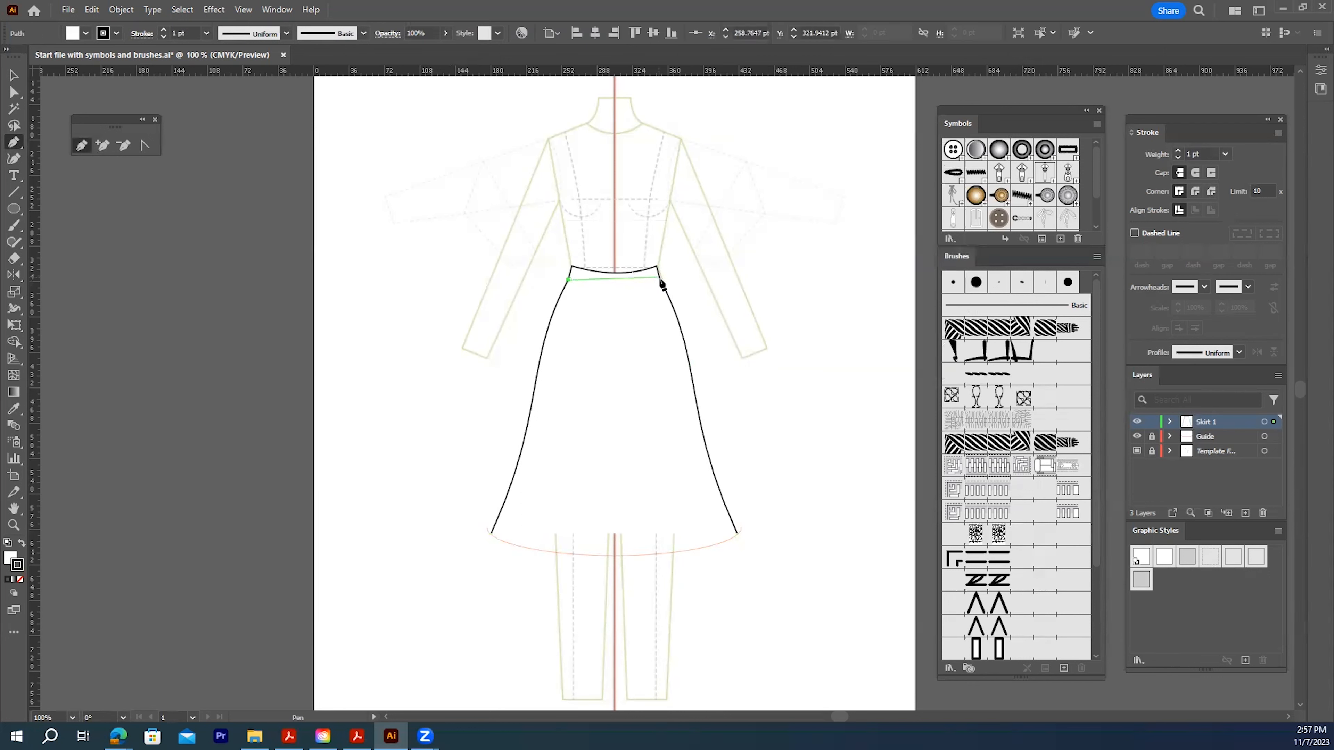
pyautogui.click(660, 280)
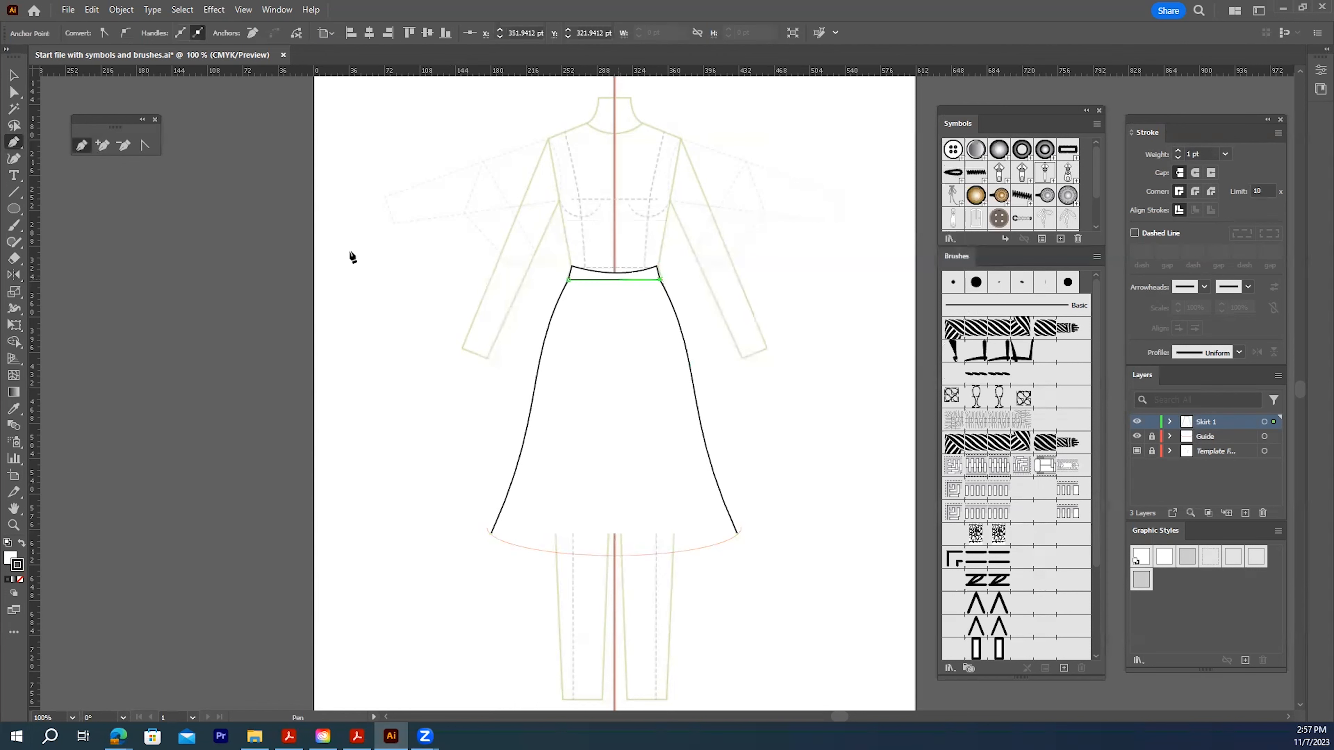
# Bend the waistband seam downward at the centre with the Anchor Point tool so it runs parallel to the curved waist edge
pyautogui.click(145, 146)
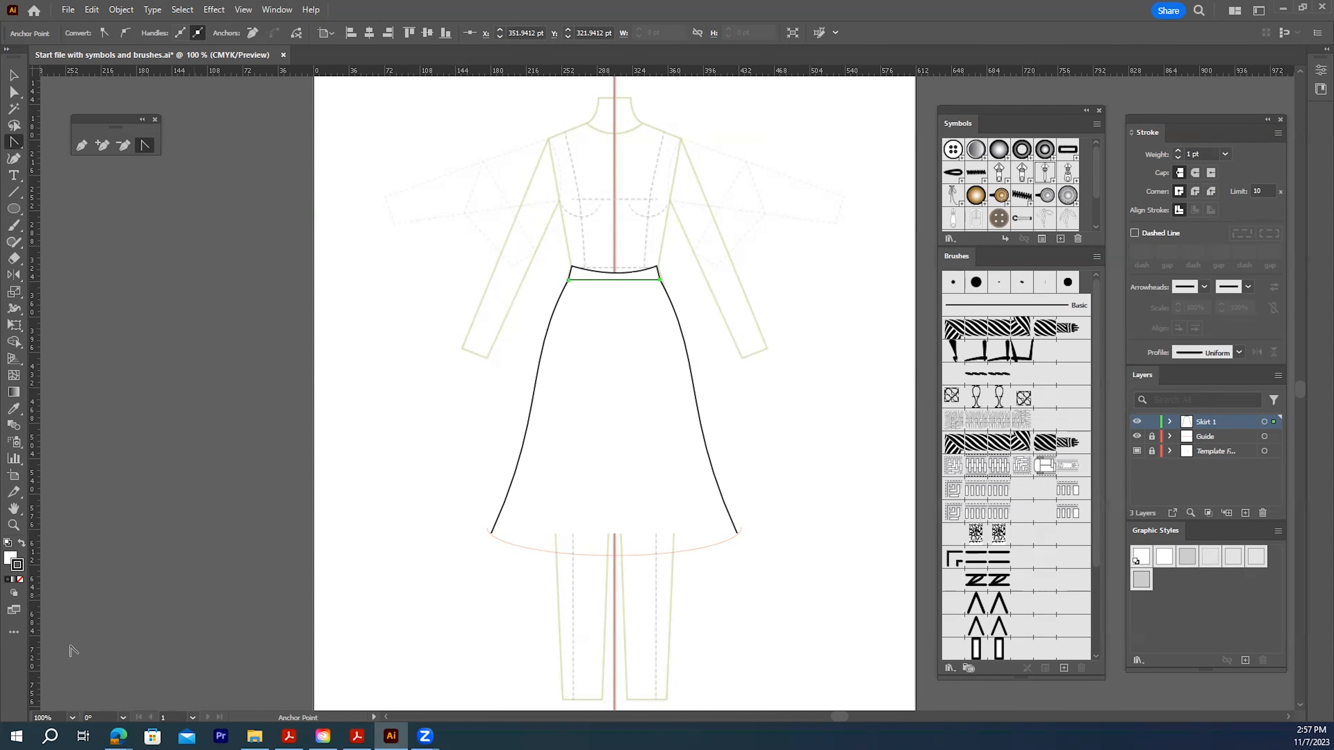
pyautogui.click(14, 525)
pyautogui.moveTo(574, 244); pyautogui.dragTo(751, 418)
pyautogui.moveTo(669, 413); pyautogui.dragTo(521, 406)
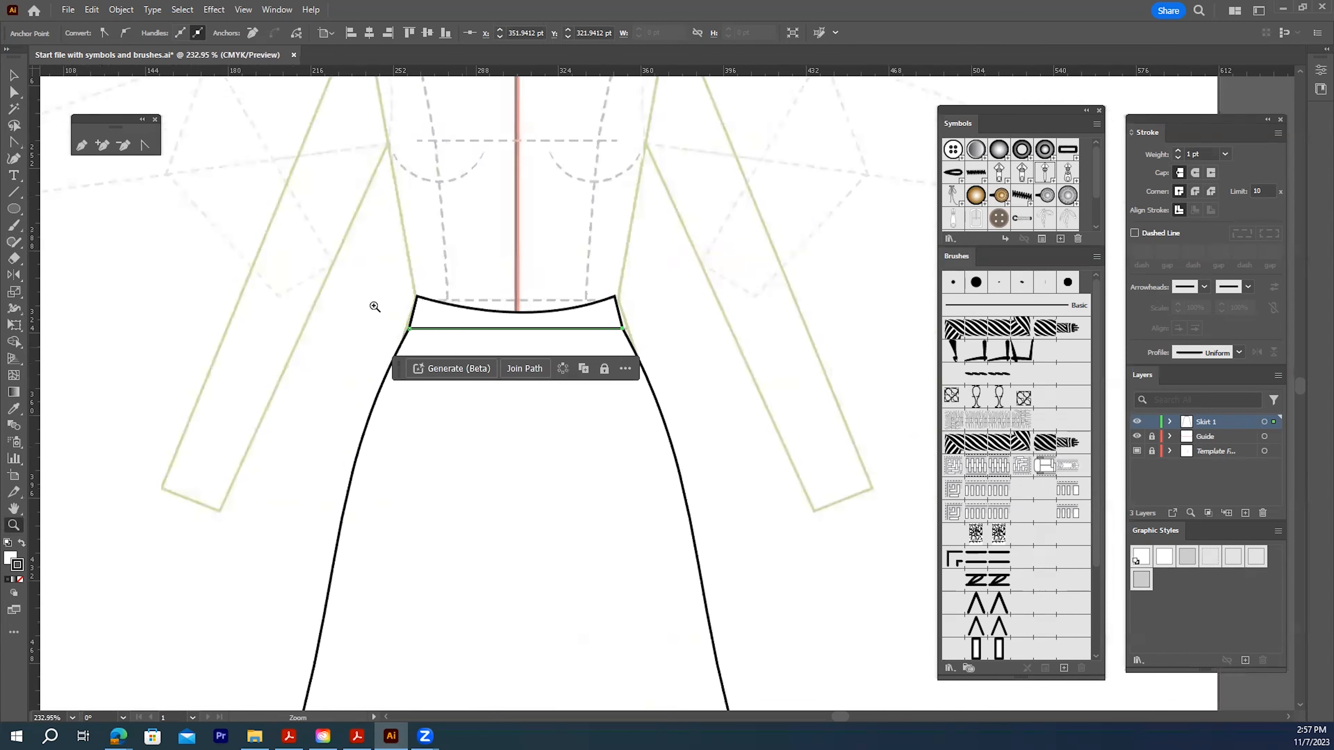
pyautogui.click(145, 145)
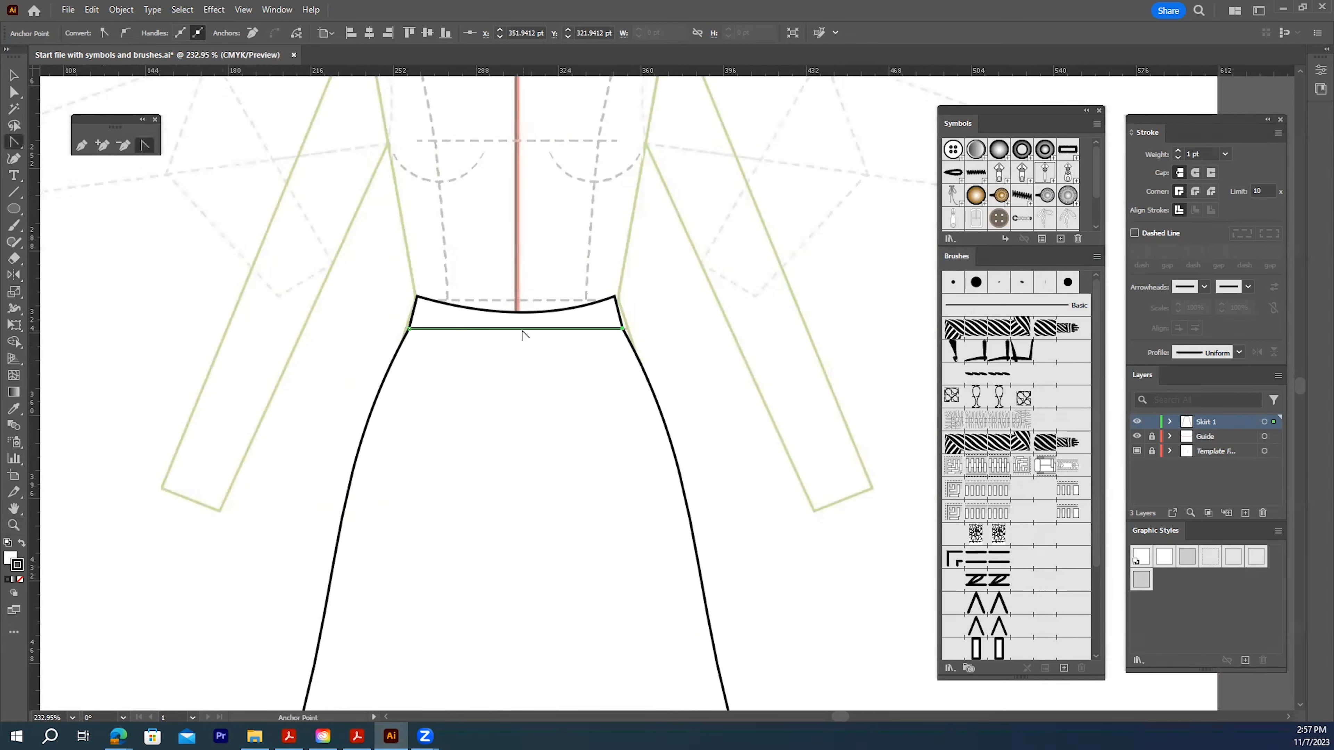
pyautogui.moveTo(514, 328); pyautogui.dragTo(516, 340)
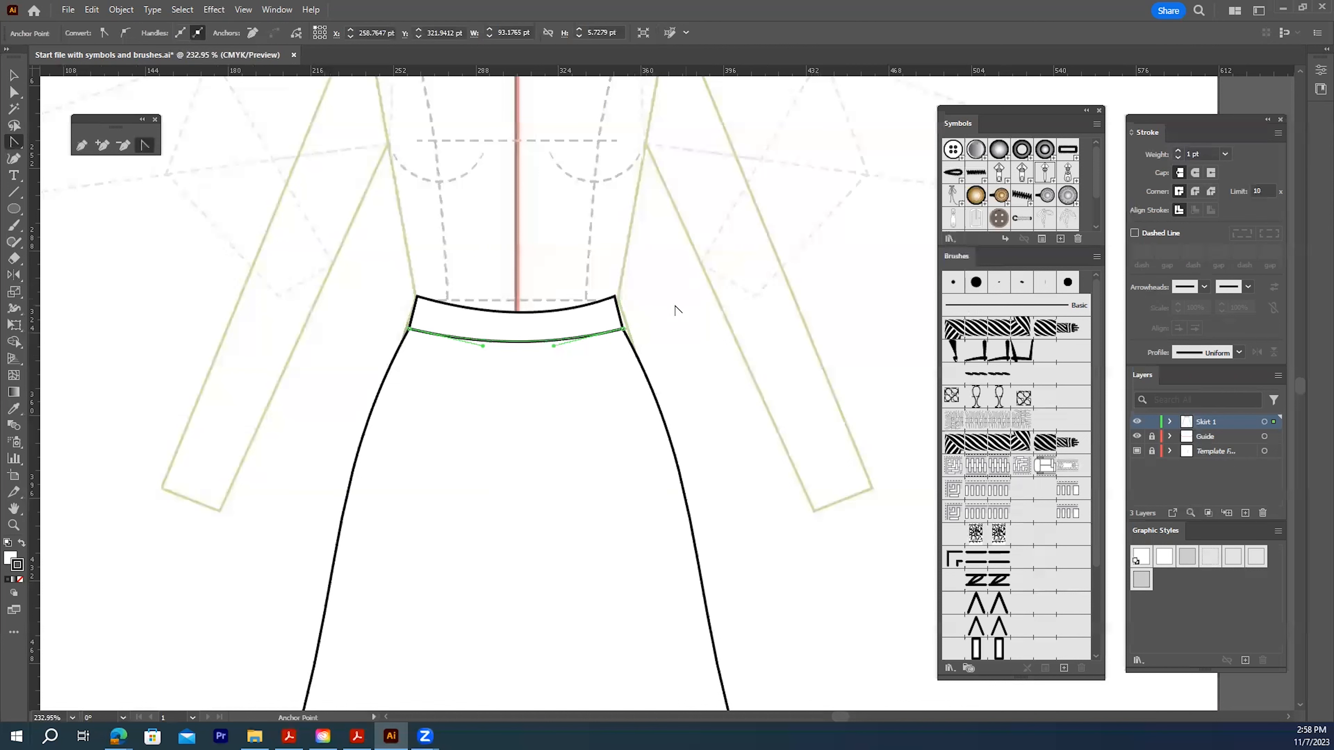
# Give the skirt outline and the waistband seam strokes round caps and round joins
pyautogui.press('v')
pyautogui.doubleClick(548, 310)
pyautogui.click(1195, 172)
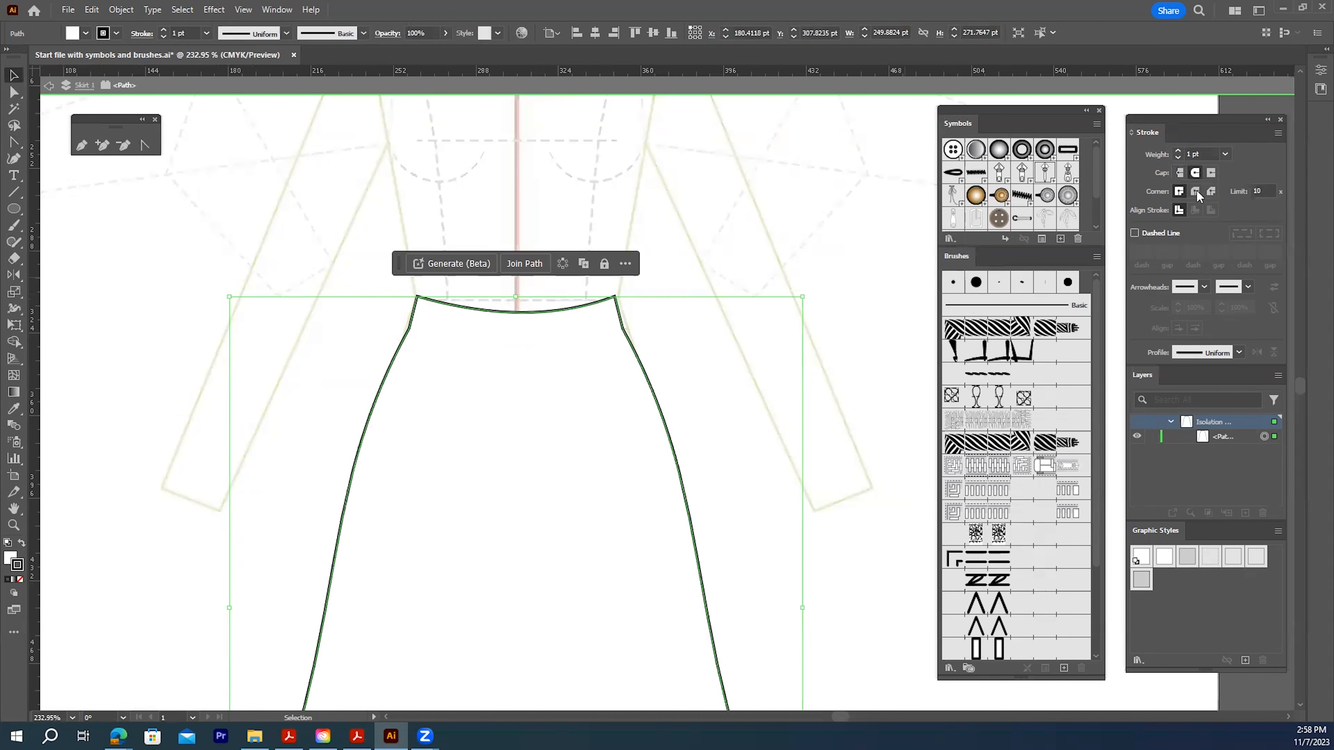
pyautogui.click(1193, 191)
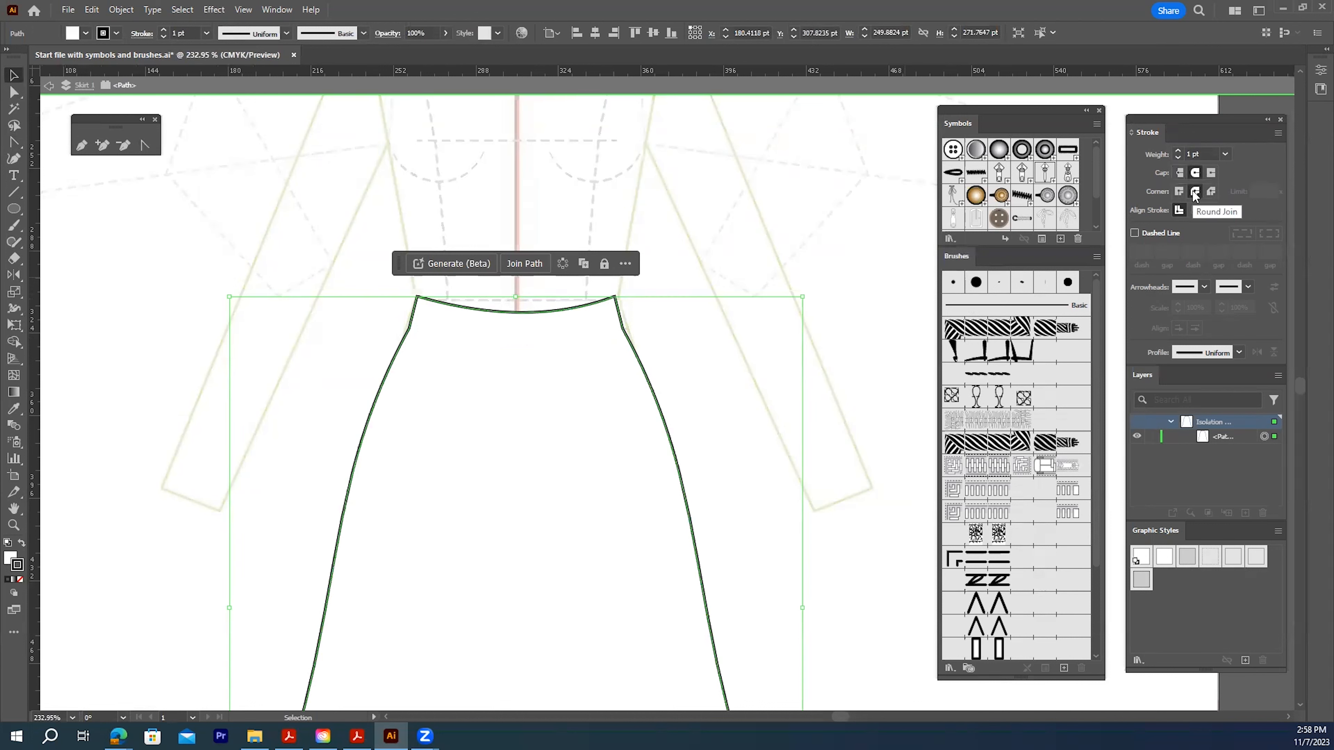
pyautogui.click(697, 251)
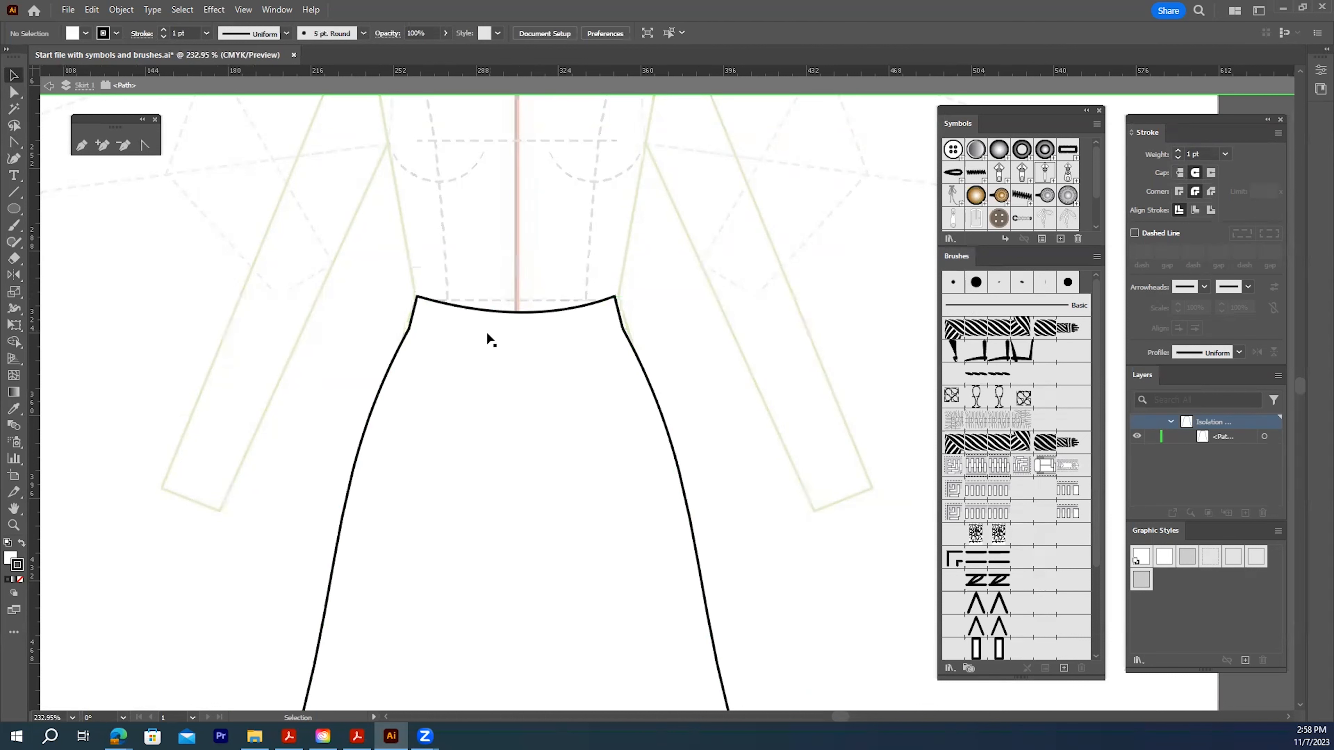
pyautogui.click(503, 336)
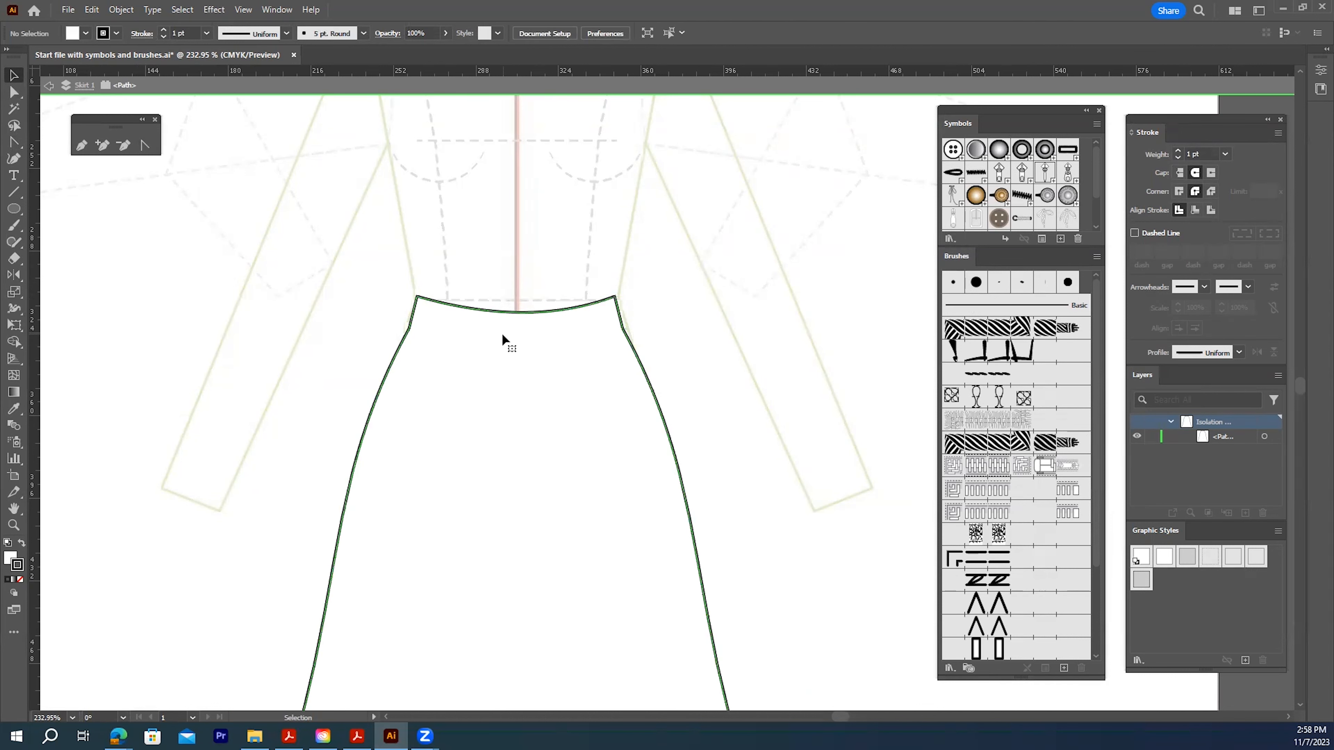
pyautogui.doubleClick(783, 278)
pyautogui.click(567, 335)
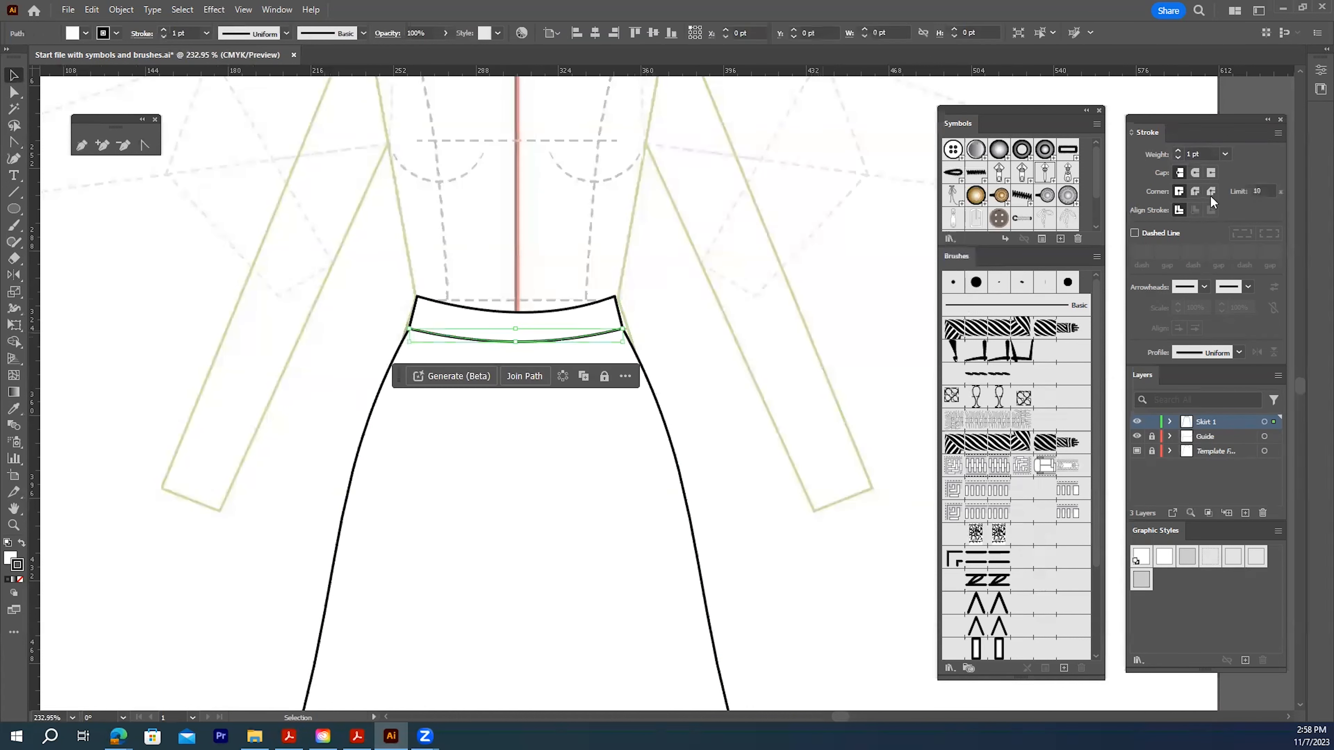
pyautogui.click(1196, 192)
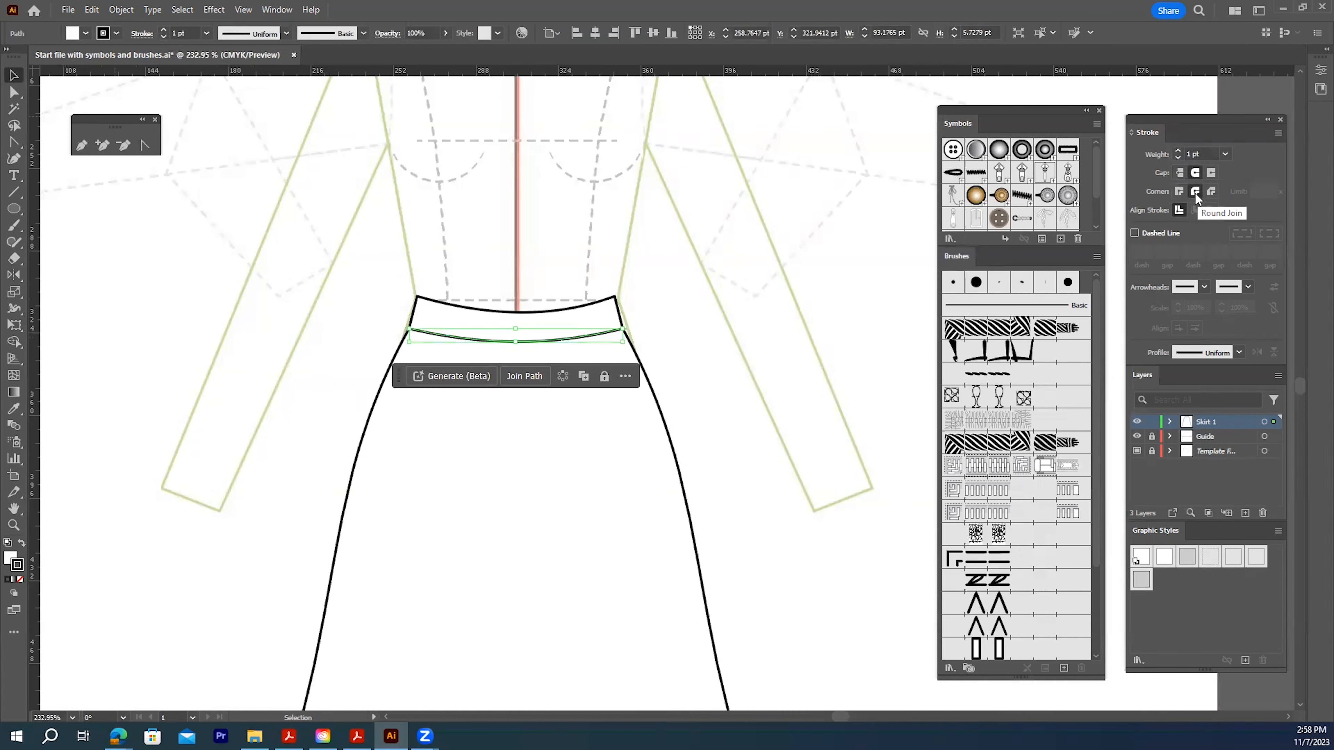
pyautogui.click(718, 332)
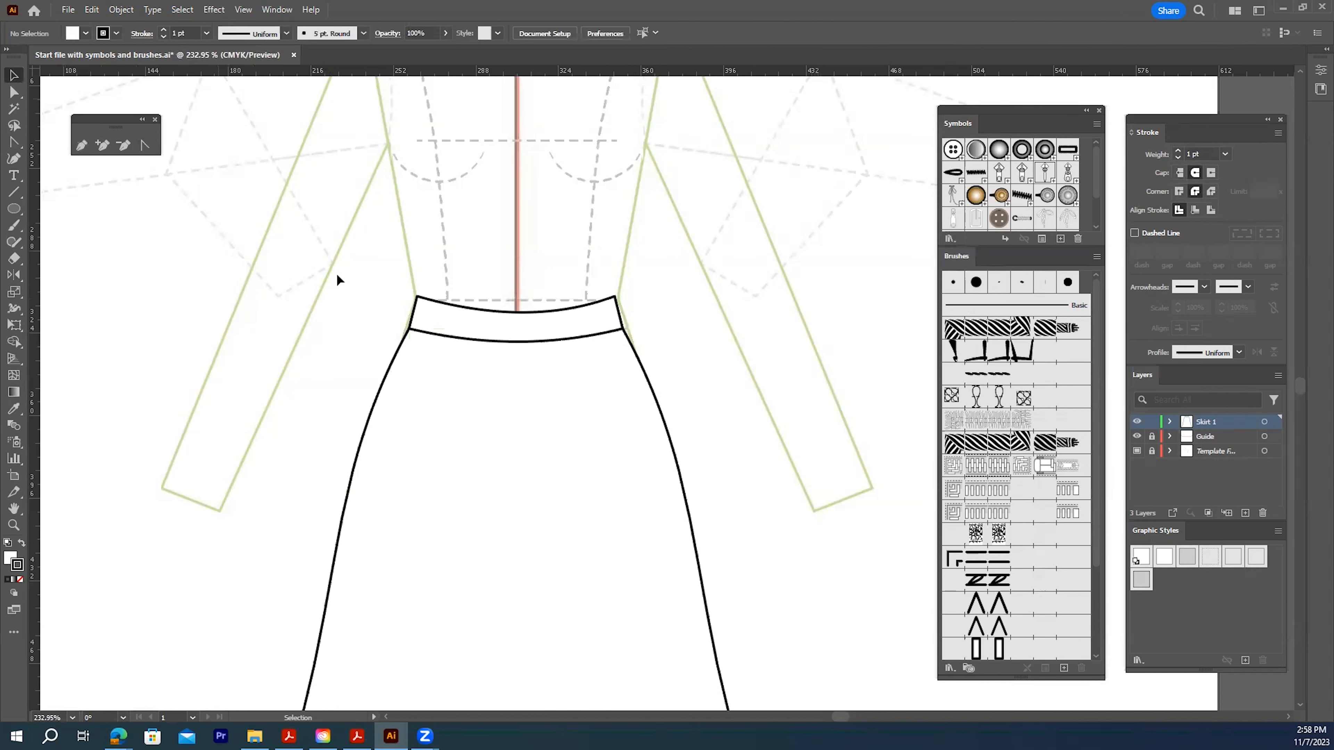
# Examine the skirt body from the waistband down to the open hem and the hem guide
pyautogui.scroll(-2, 566, 348)
pyautogui.scroll(2, 564, 347)
pyautogui.scroll(-3, 563, 347)
pyautogui.scroll(-4, 563, 344)
pyautogui.scroll(4, 564, 343)
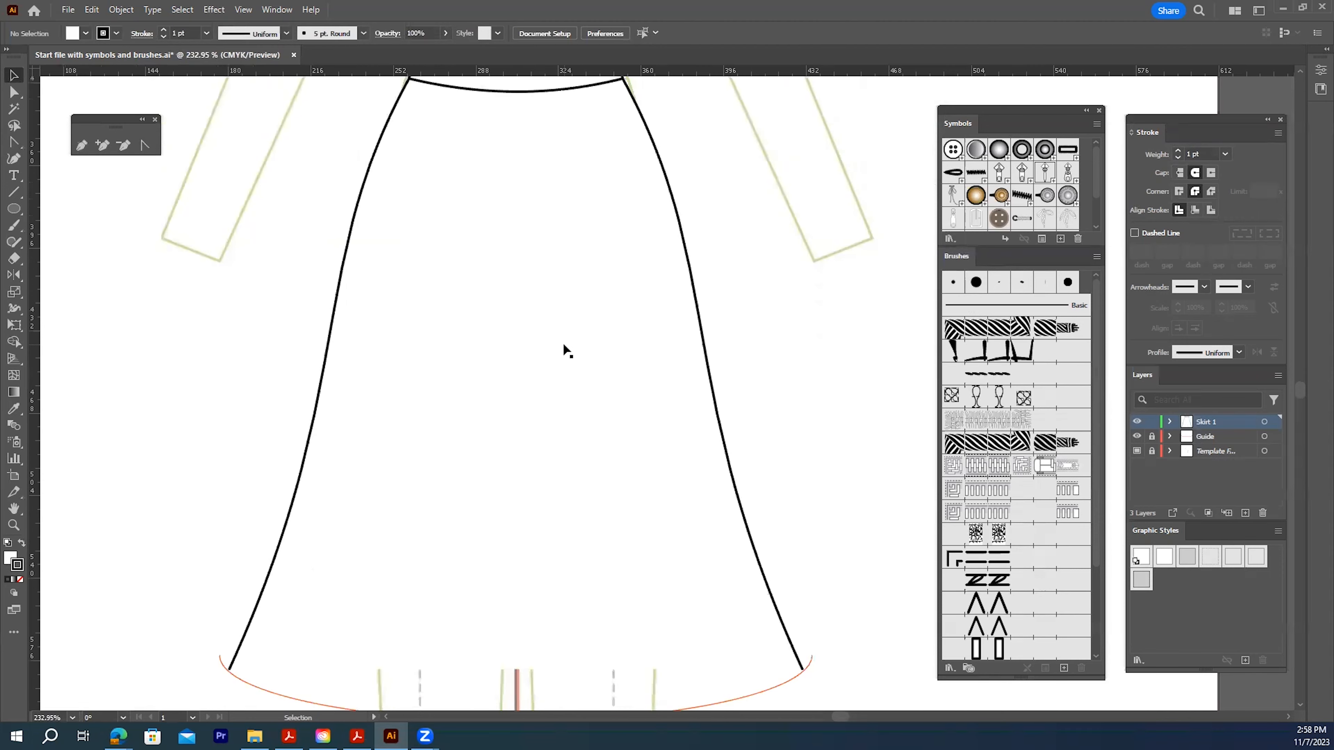
pyautogui.scroll(-5, 563, 347)
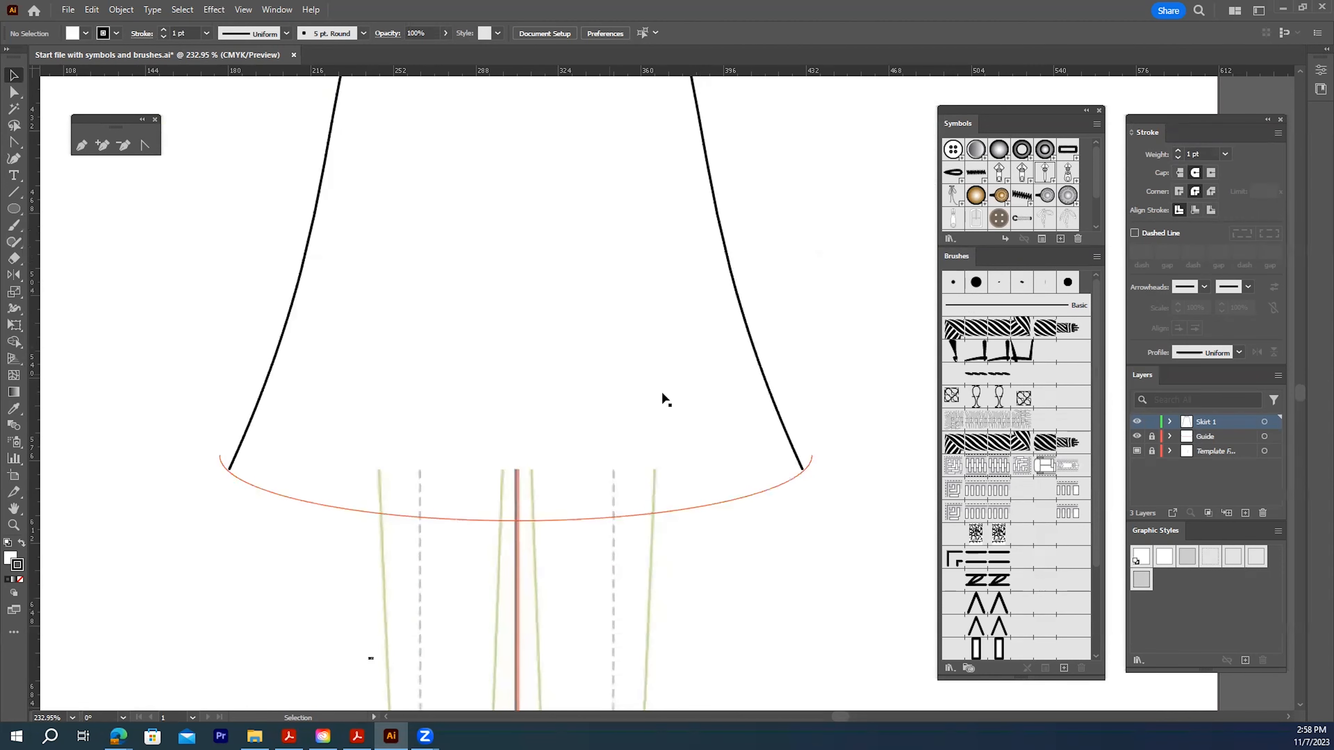
pyautogui.scroll(-1, 494, 419)
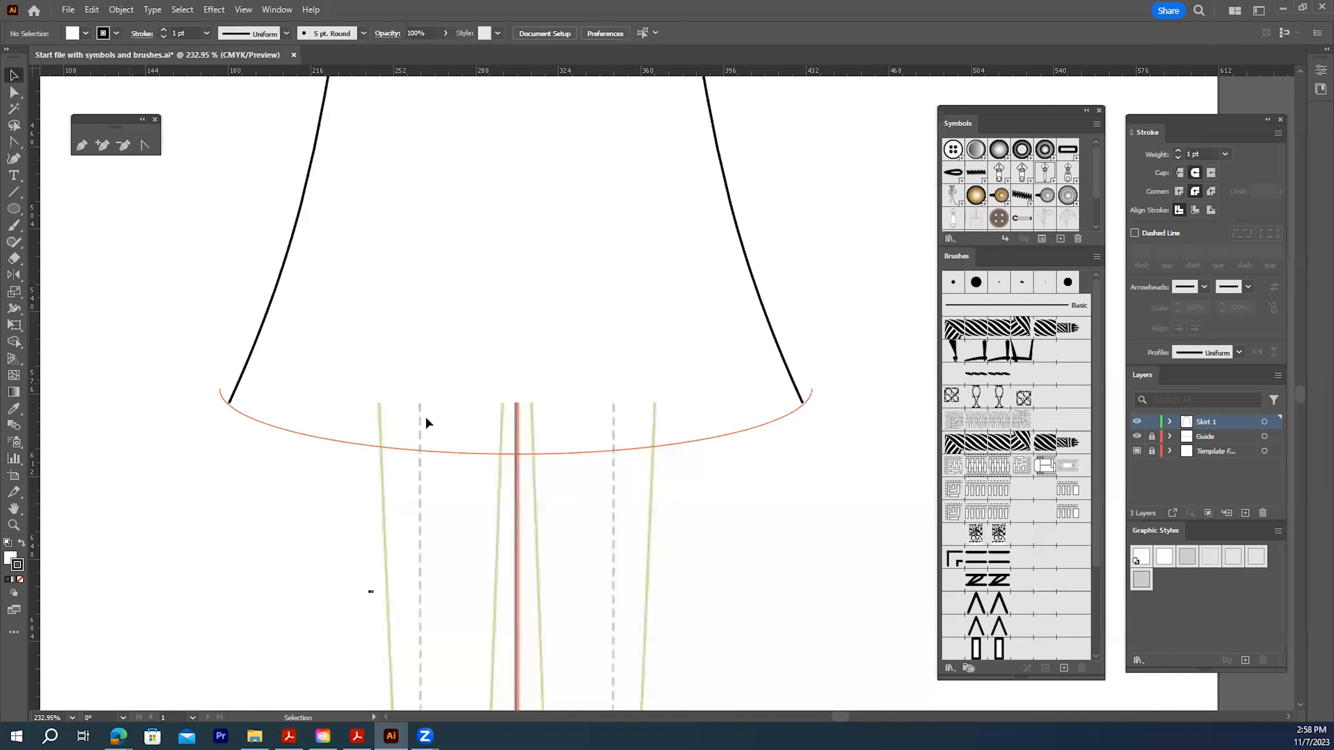
pyautogui.scroll(10, 564, 284)
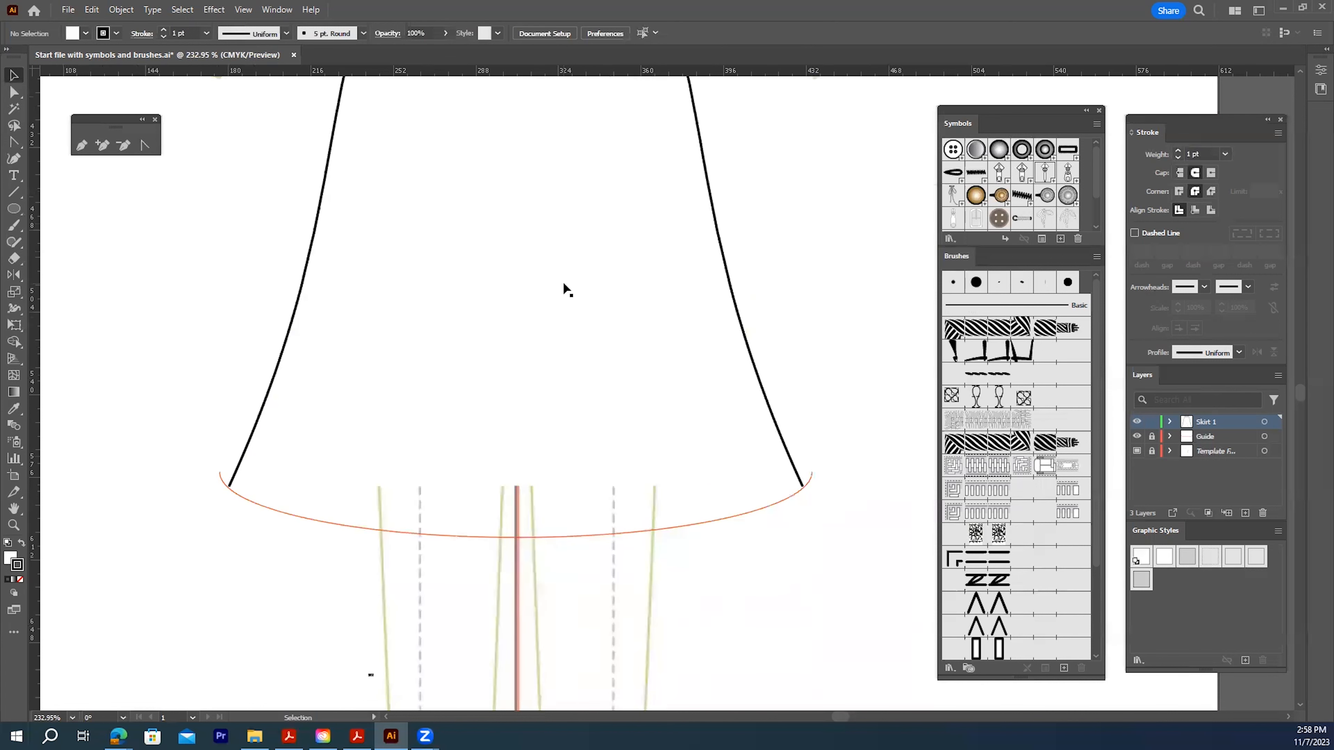
pyautogui.scroll(2, 563, 282)
pyautogui.scroll(-4, 566, 289)
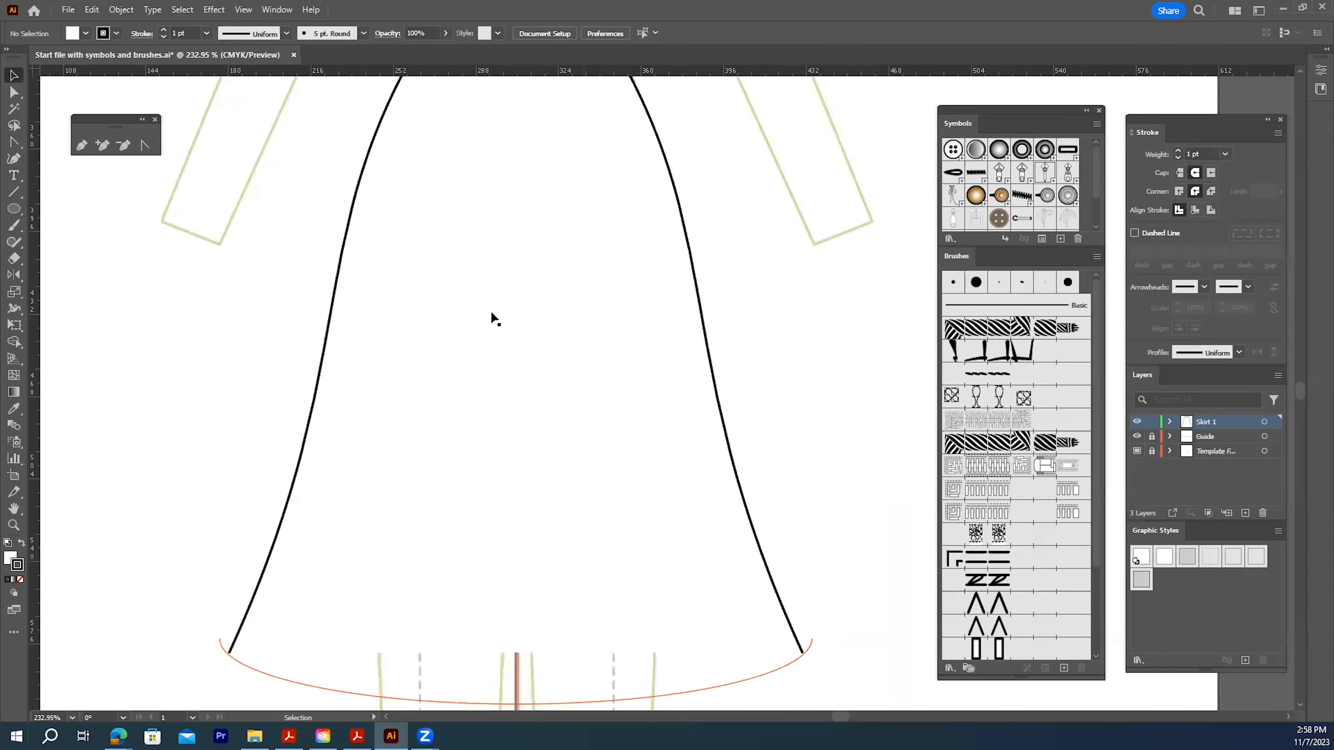
pyautogui.scroll(-1, 849, 578)
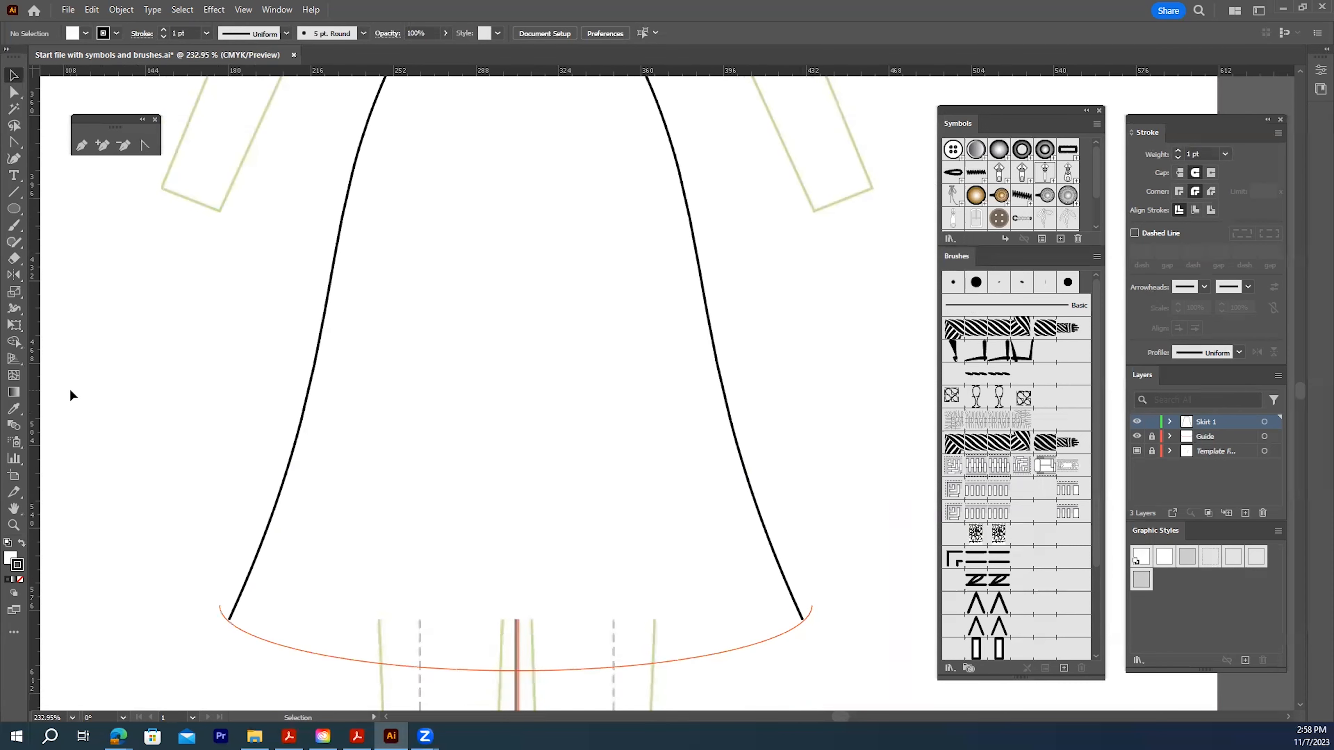
# Draw a straight fold line with no fill and a black stroke, from the hem guide left of centre up into the skirt body
pyautogui.click(80, 148)
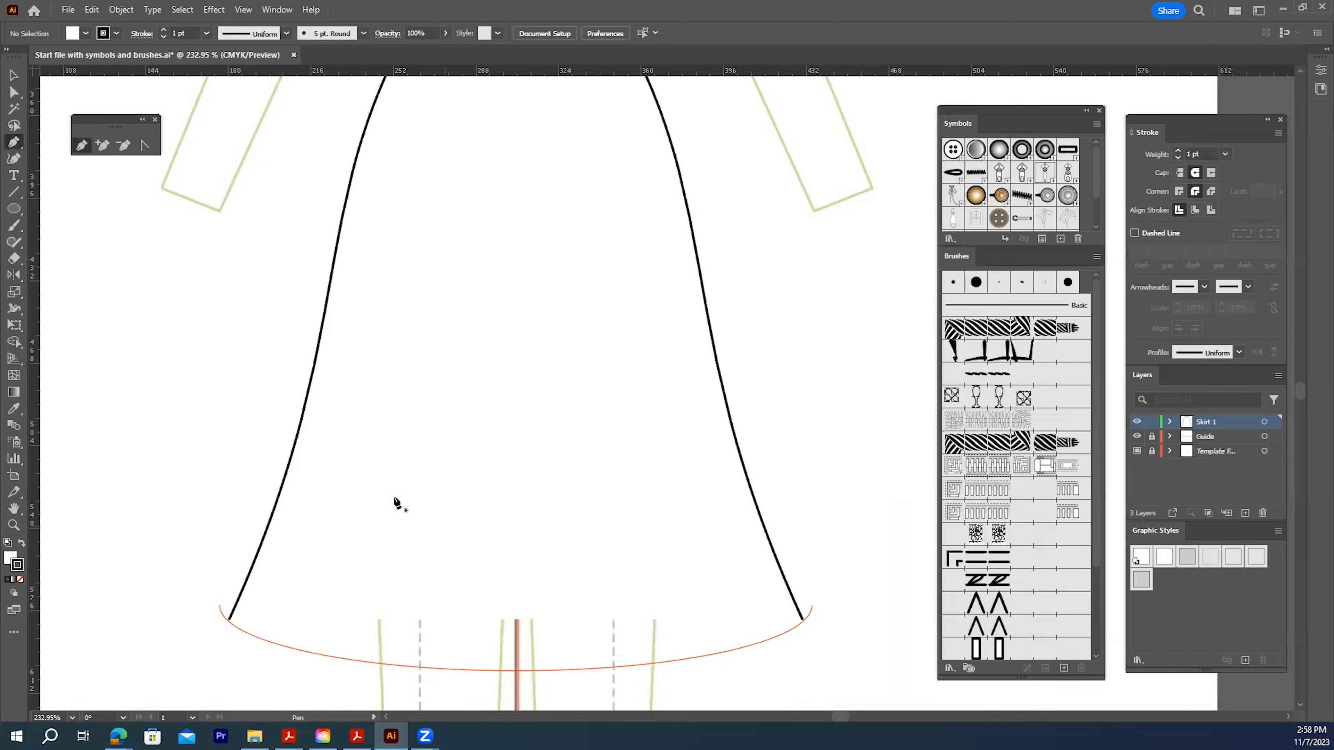
pyautogui.scroll(1, 257, 498)
pyautogui.click(14, 525)
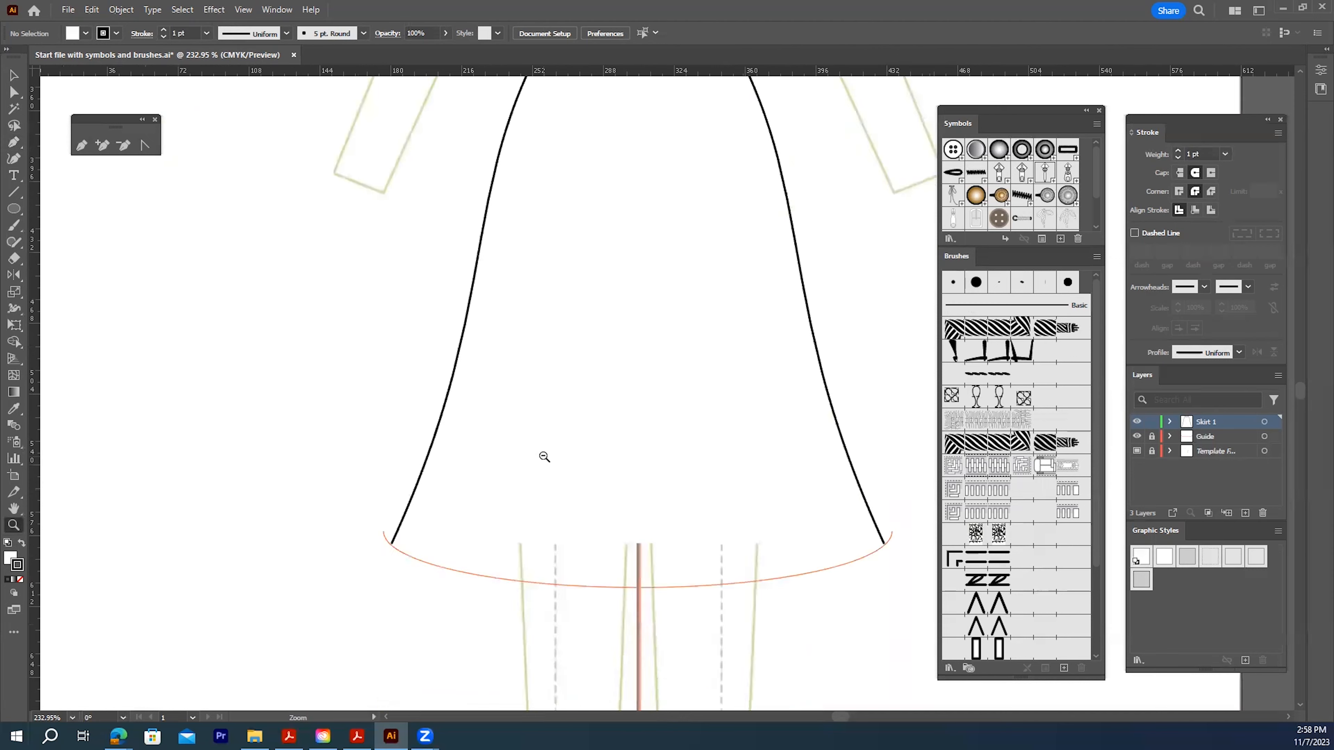
pyautogui.moveTo(592, 396); pyautogui.dragTo(514, 474)
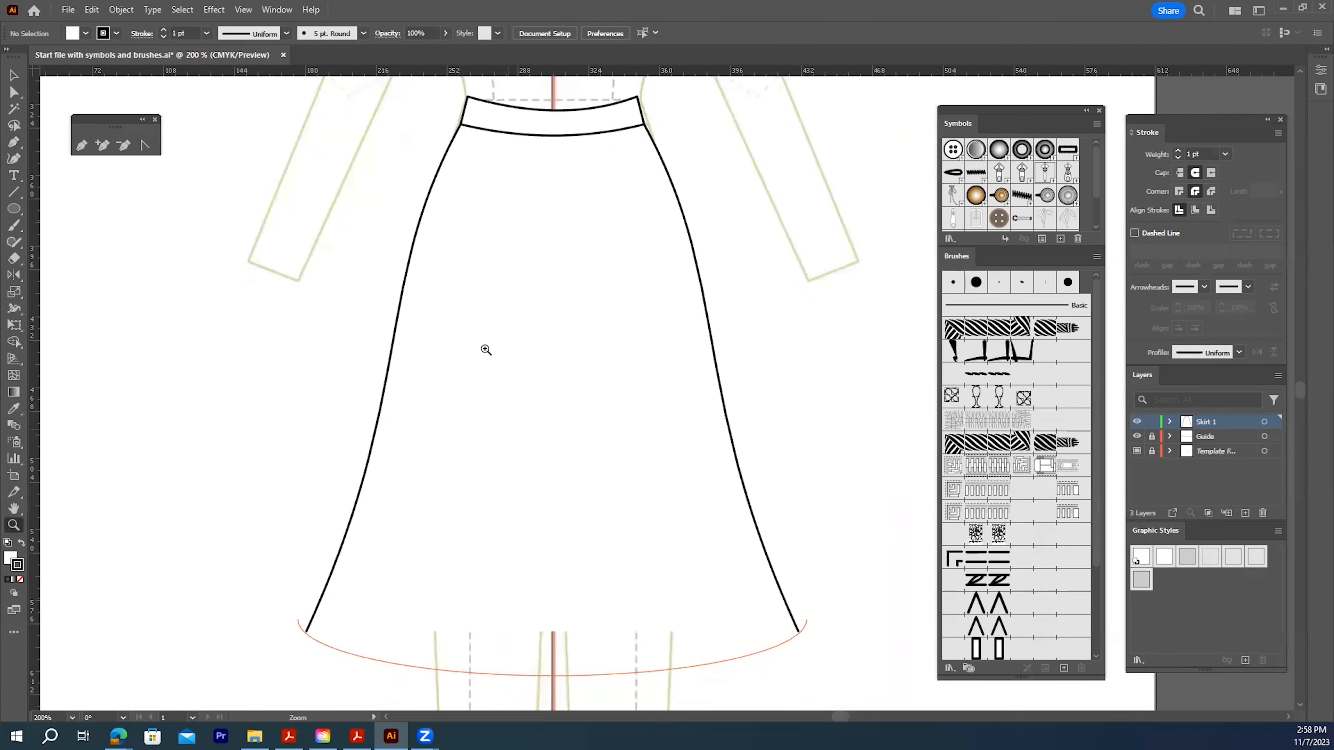
pyautogui.click(81, 146)
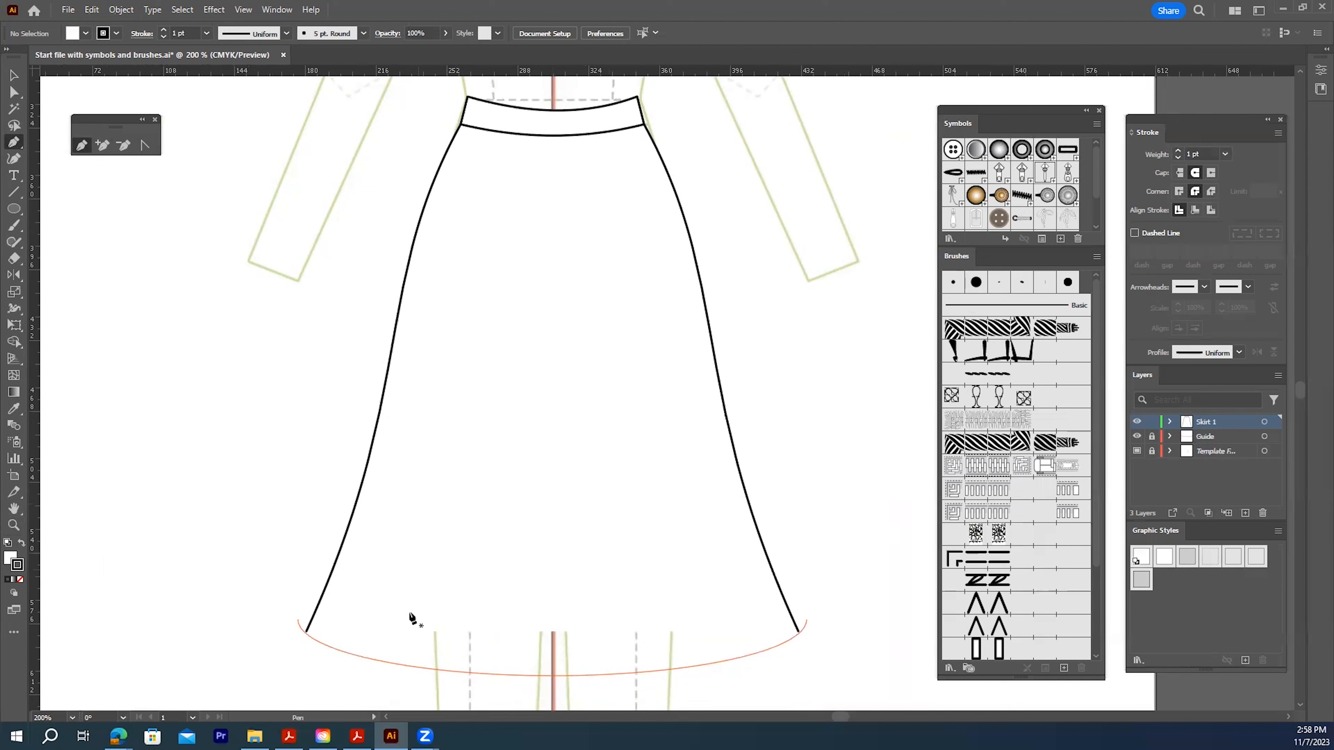
pyautogui.click(470, 672)
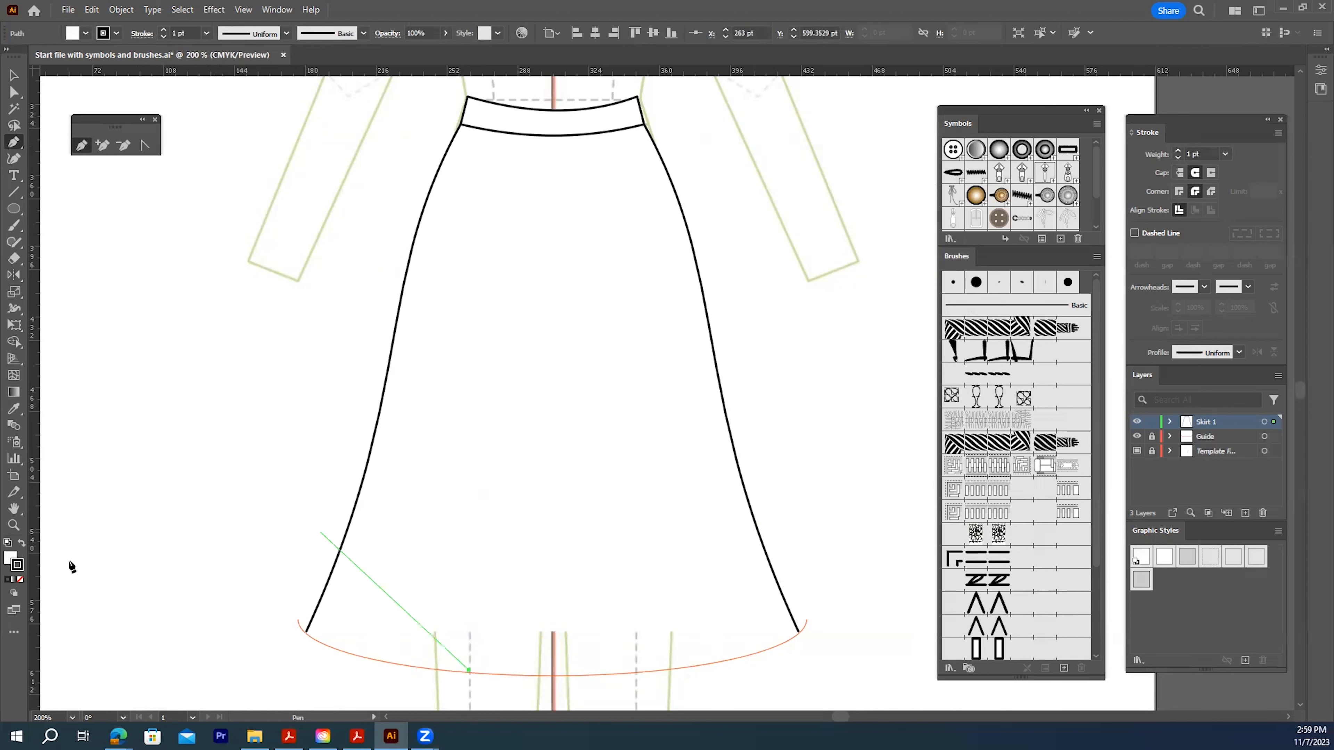
pyautogui.click(21, 580)
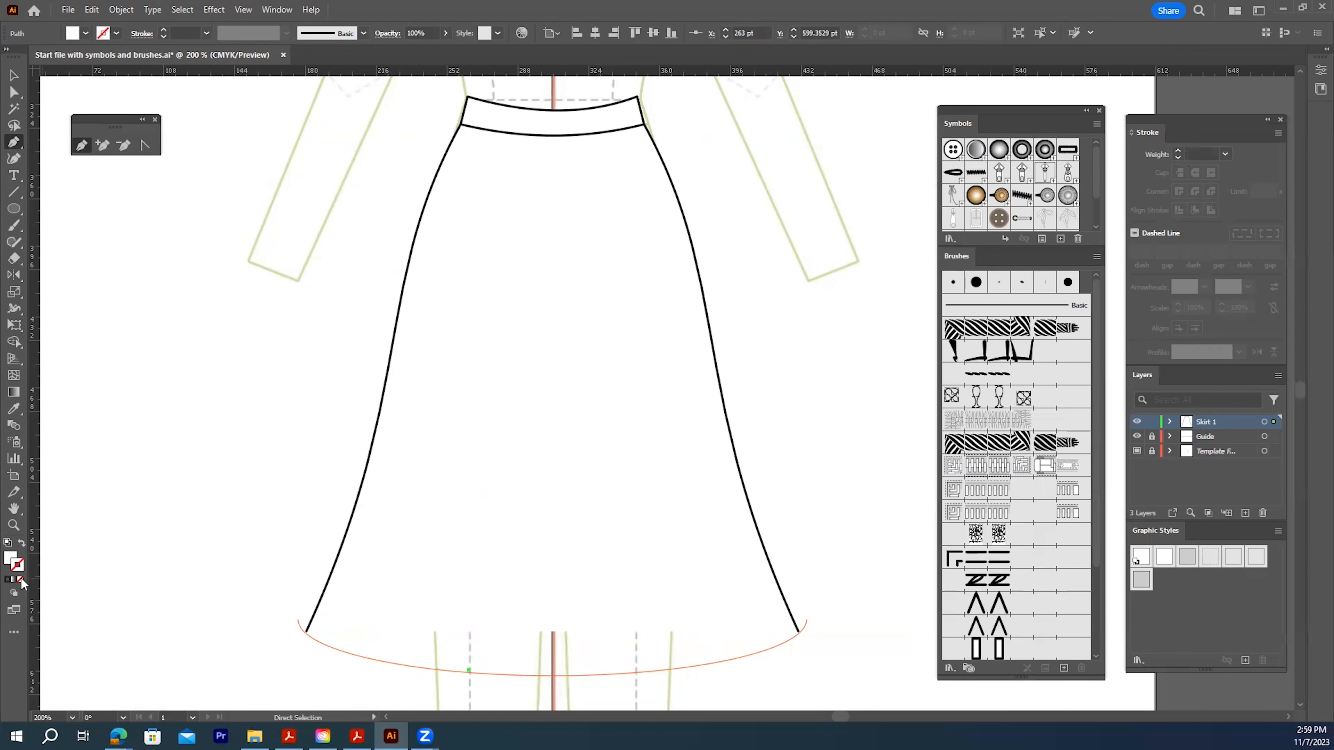
pyautogui.hotkey('ctrl', 'z')
pyautogui.click(10, 559)
pyautogui.click(21, 580)
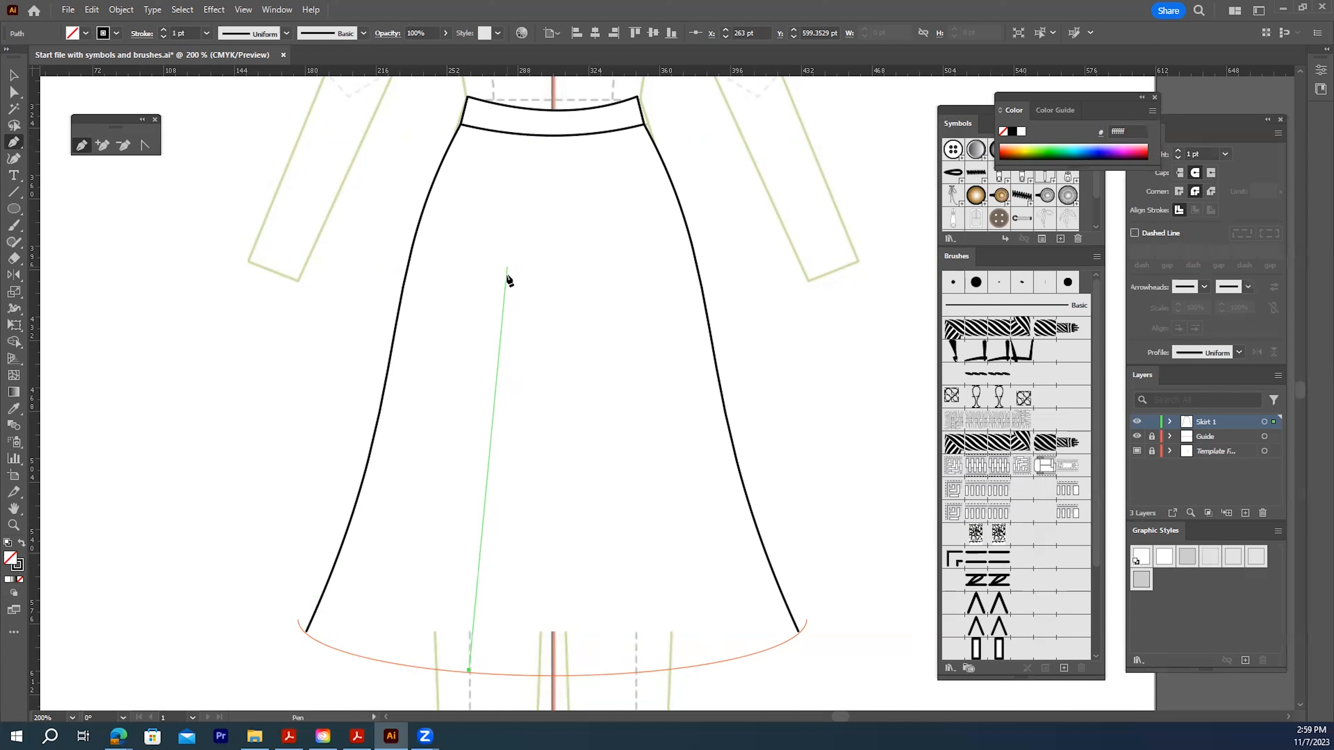
pyautogui.click(504, 308)
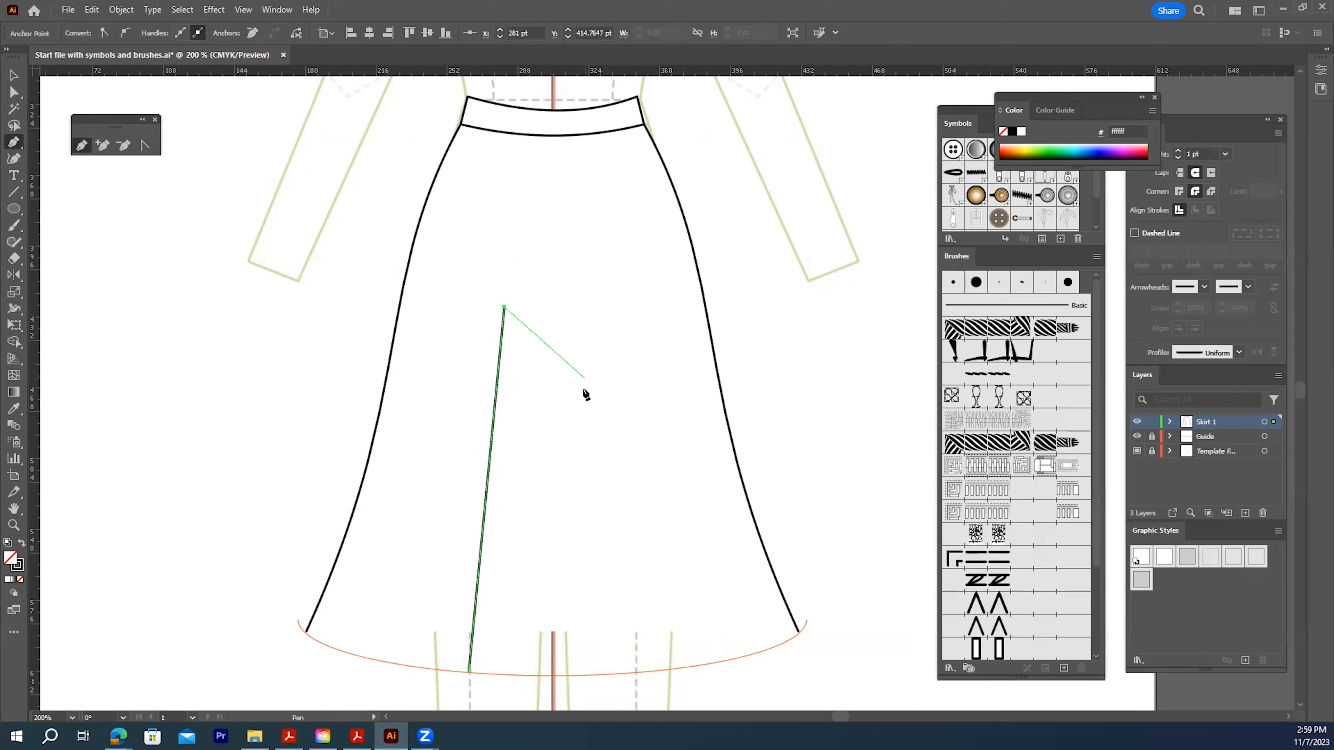
pyautogui.press('Escape')
# Draw a shorter fold line just left of centre and a longer one right of centre, both rising from the hem guide
pyautogui.click(539, 673)
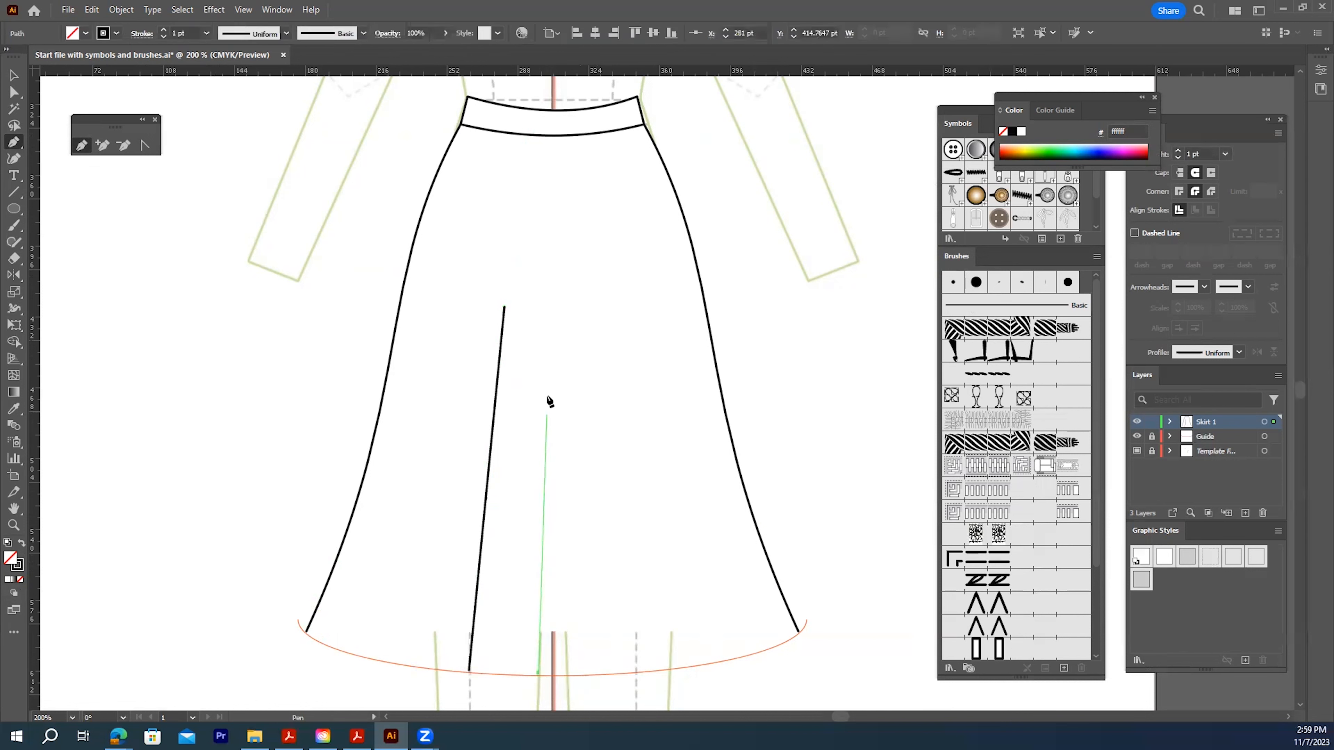
pyautogui.click(546, 377)
pyautogui.press('Escape')
pyautogui.click(619, 672)
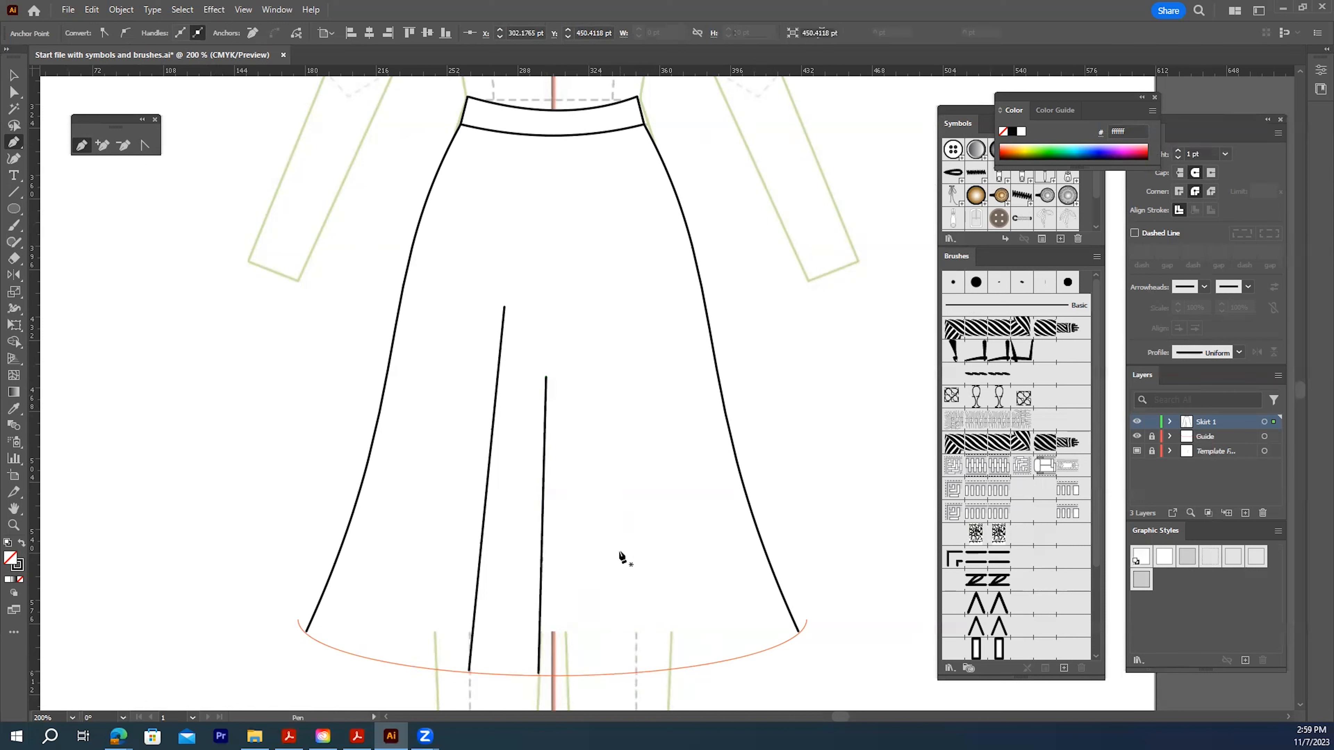
pyautogui.click(590, 314)
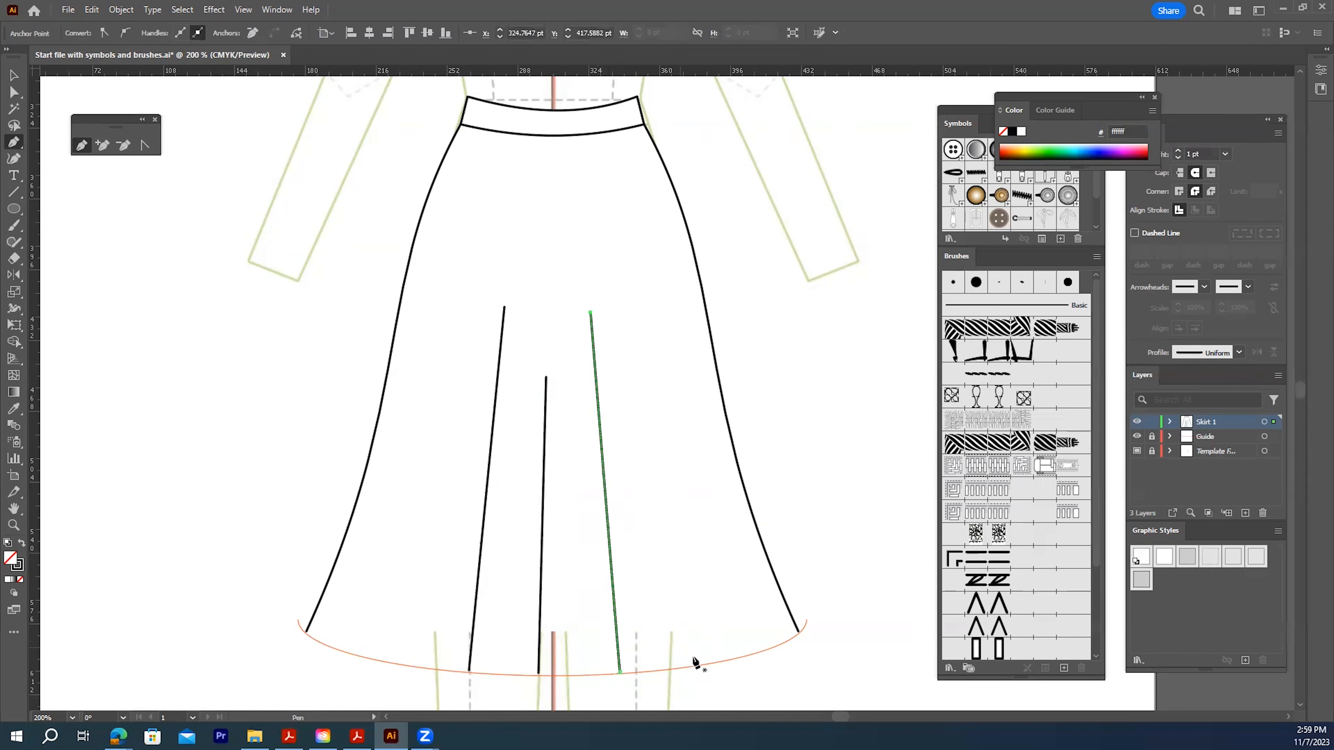
pyautogui.press('Escape')
# Draw two outer slanted fold lines from the hem guide, one towards the right side seam and one towards the left
pyautogui.click(712, 660)
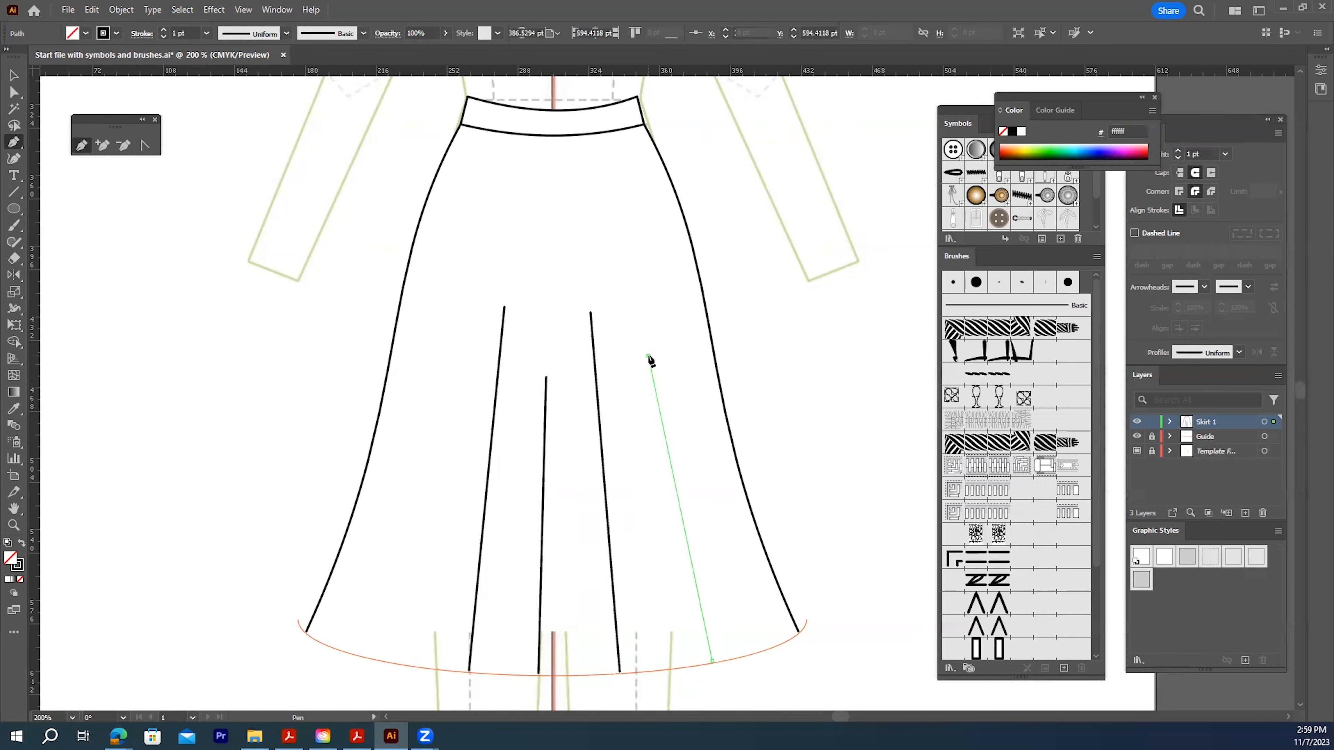
pyautogui.click(648, 356)
pyautogui.press('Escape')
pyautogui.click(387, 662)
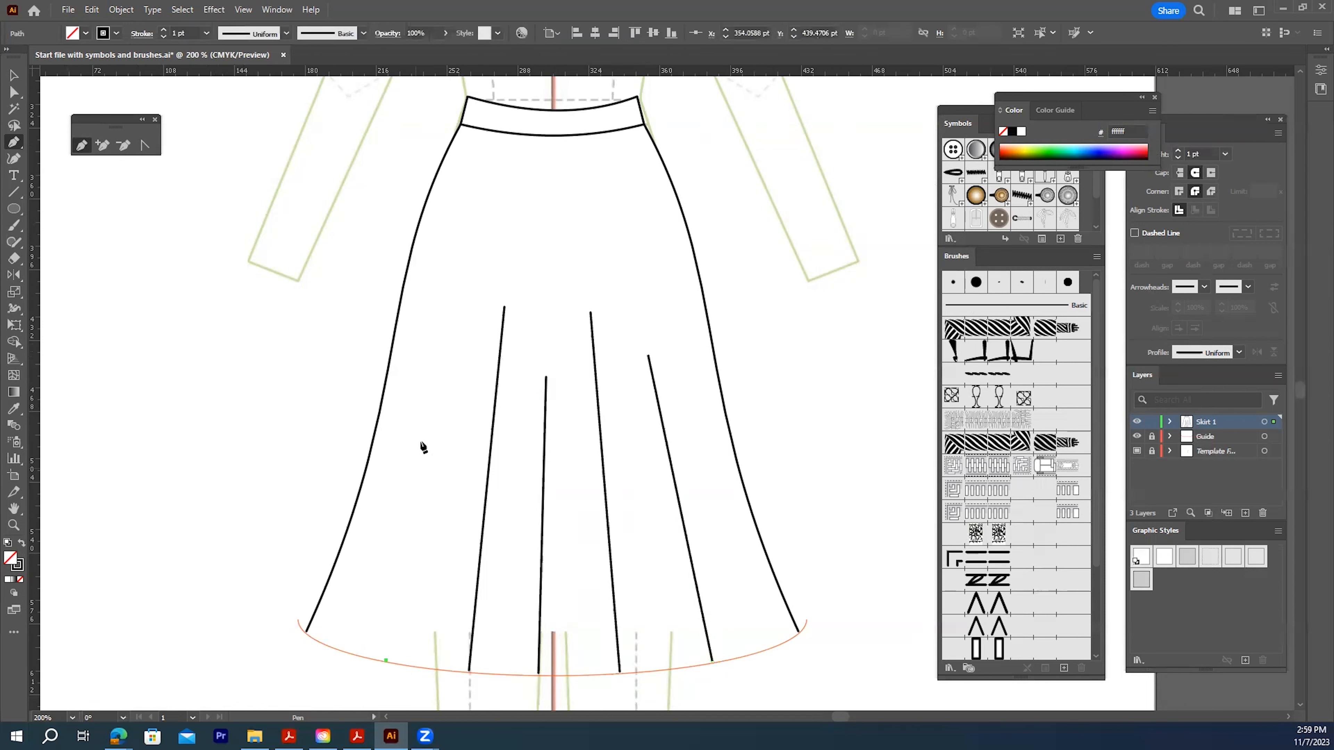
pyautogui.click(471, 279)
pyautogui.press('Escape')
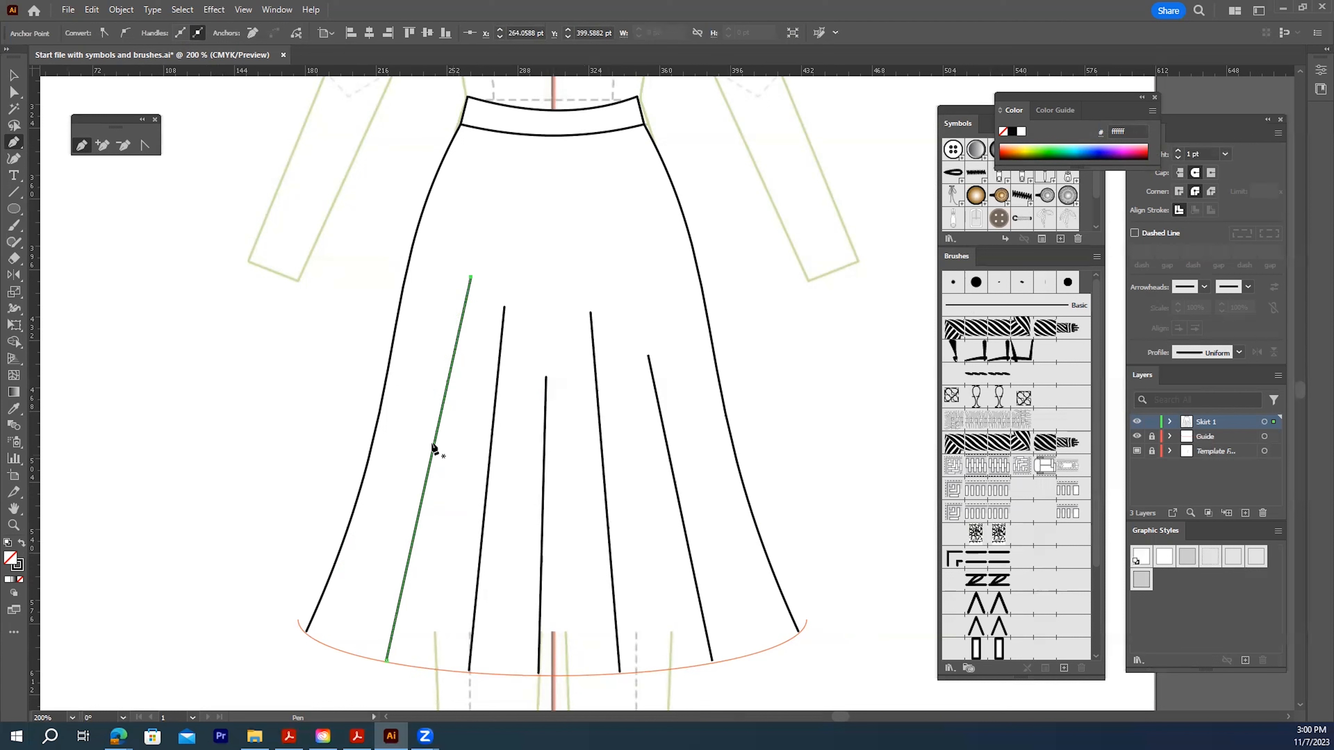
# Select all five fold lines and move them from Skirt 1 to a new layer above it
pyautogui.click(13, 75)
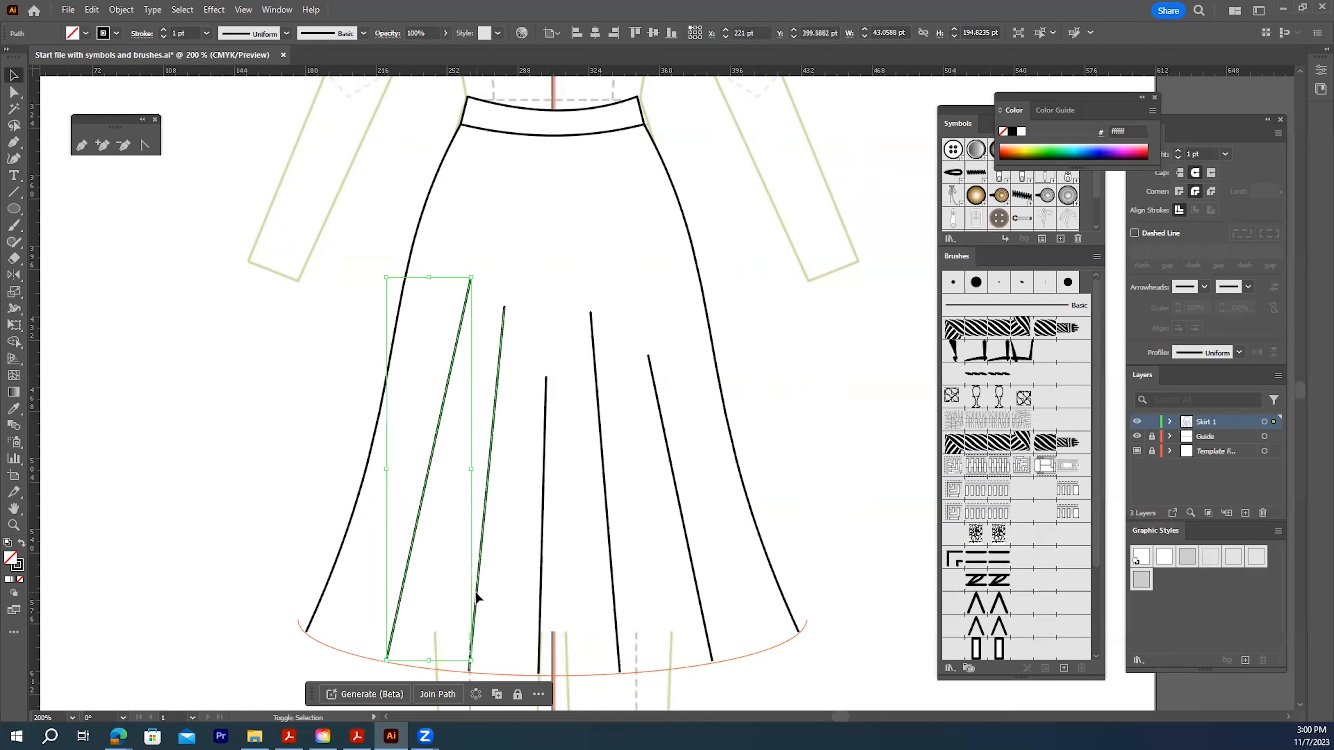
pyautogui.doubleClick(541, 631)
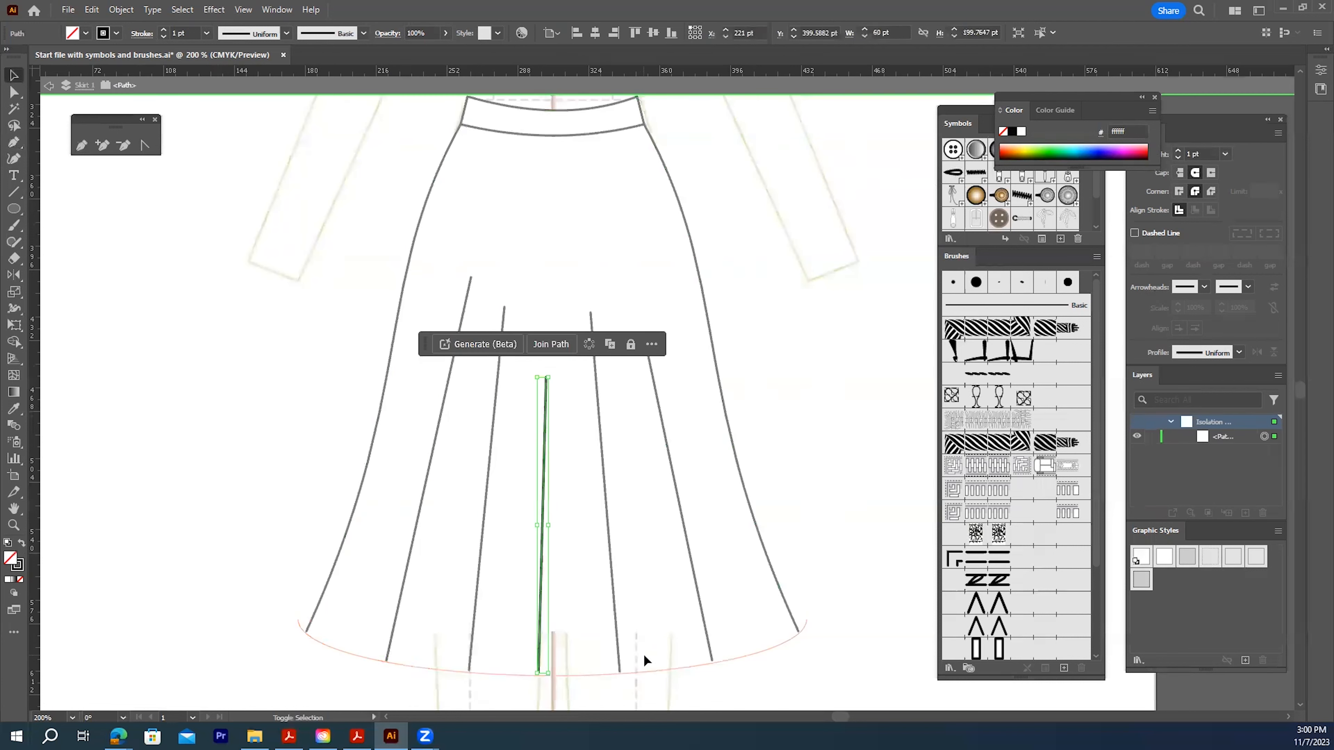
pyautogui.click(837, 494)
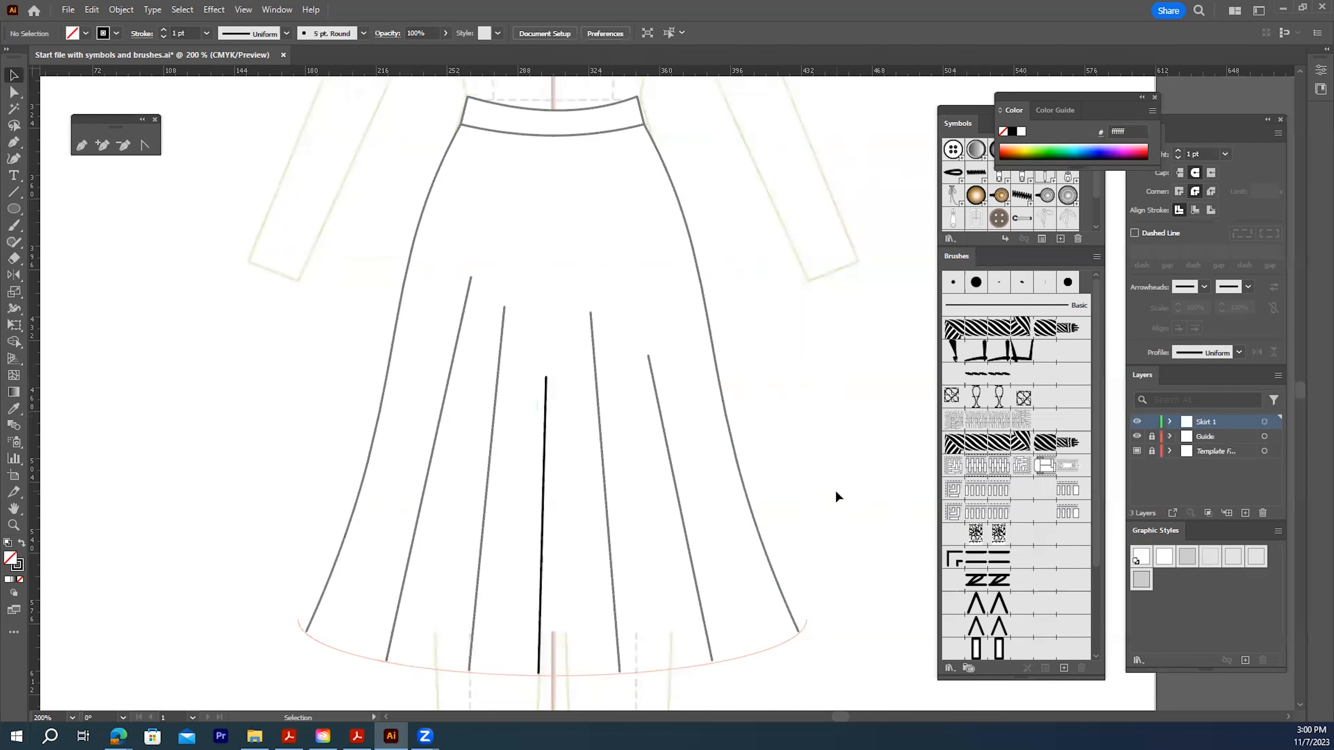
pyautogui.doubleClick(318, 553)
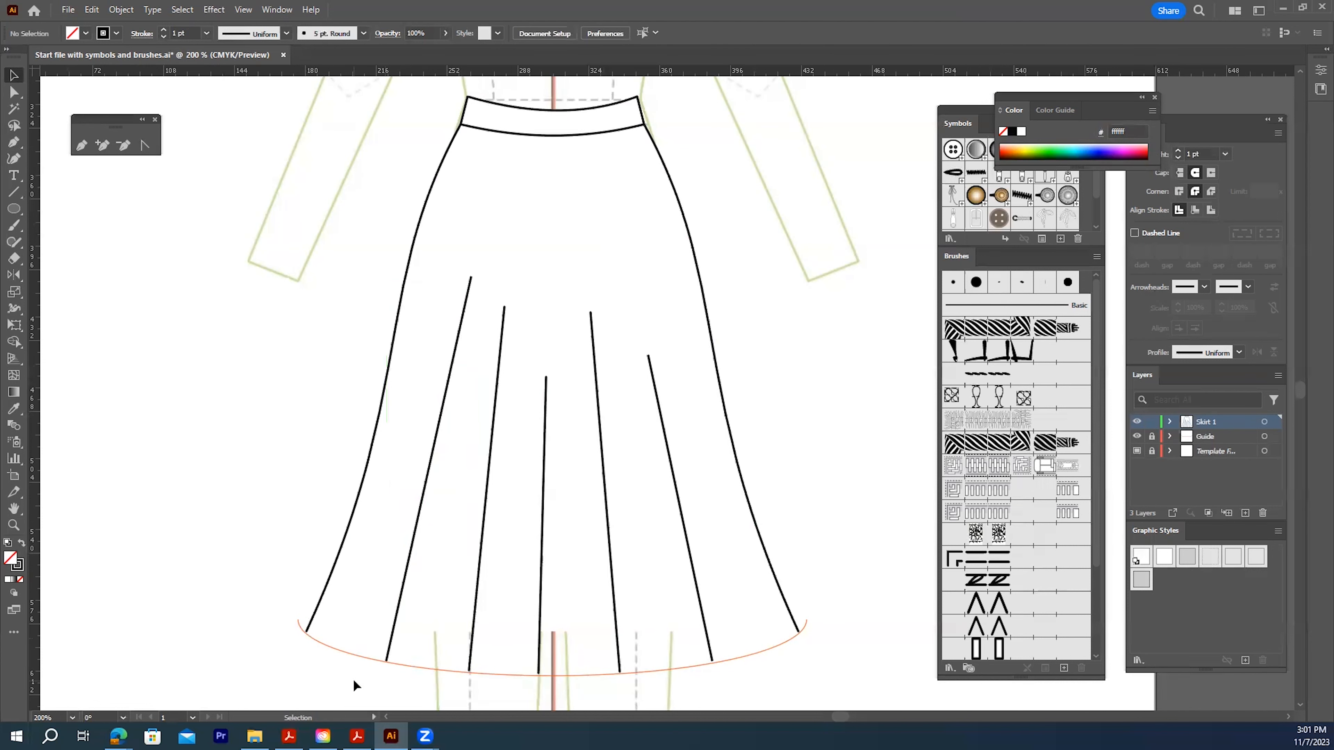
pyautogui.moveTo(604, 664); pyautogui.dragTo(731, 647)
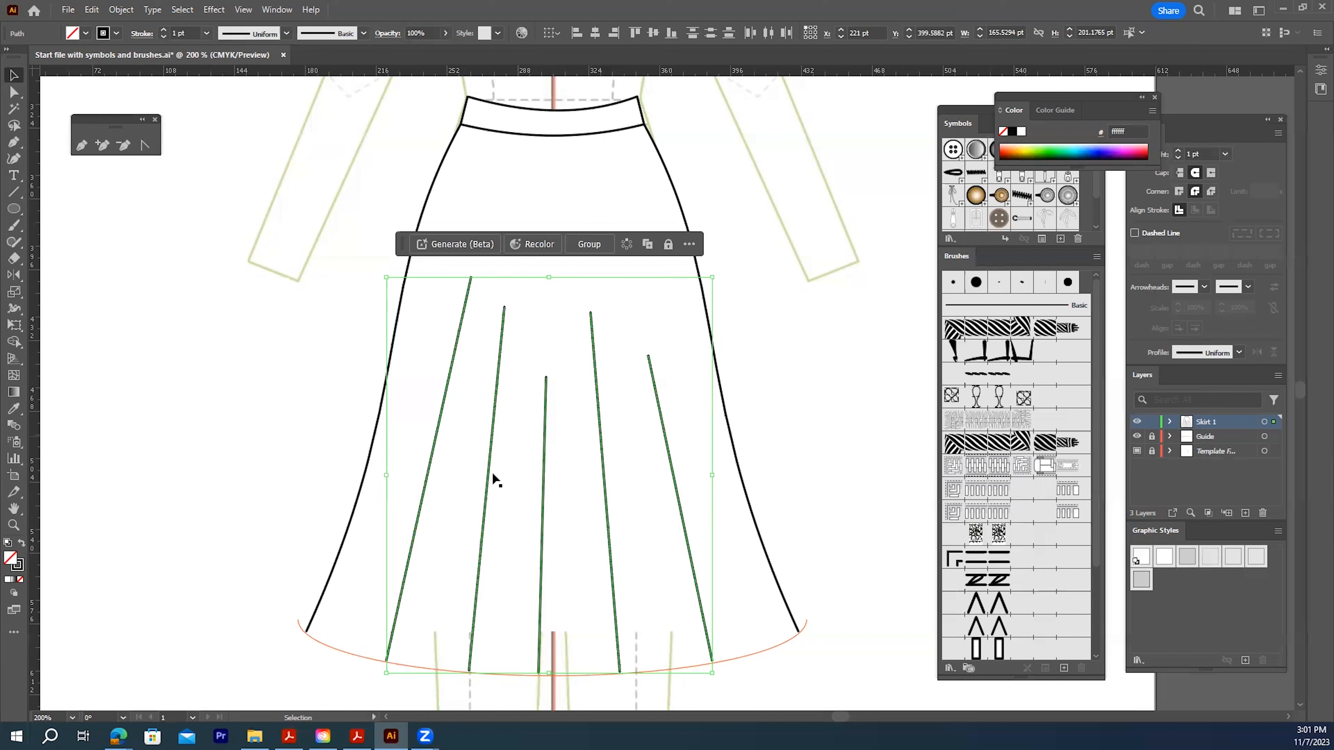
pyautogui.click(1245, 512)
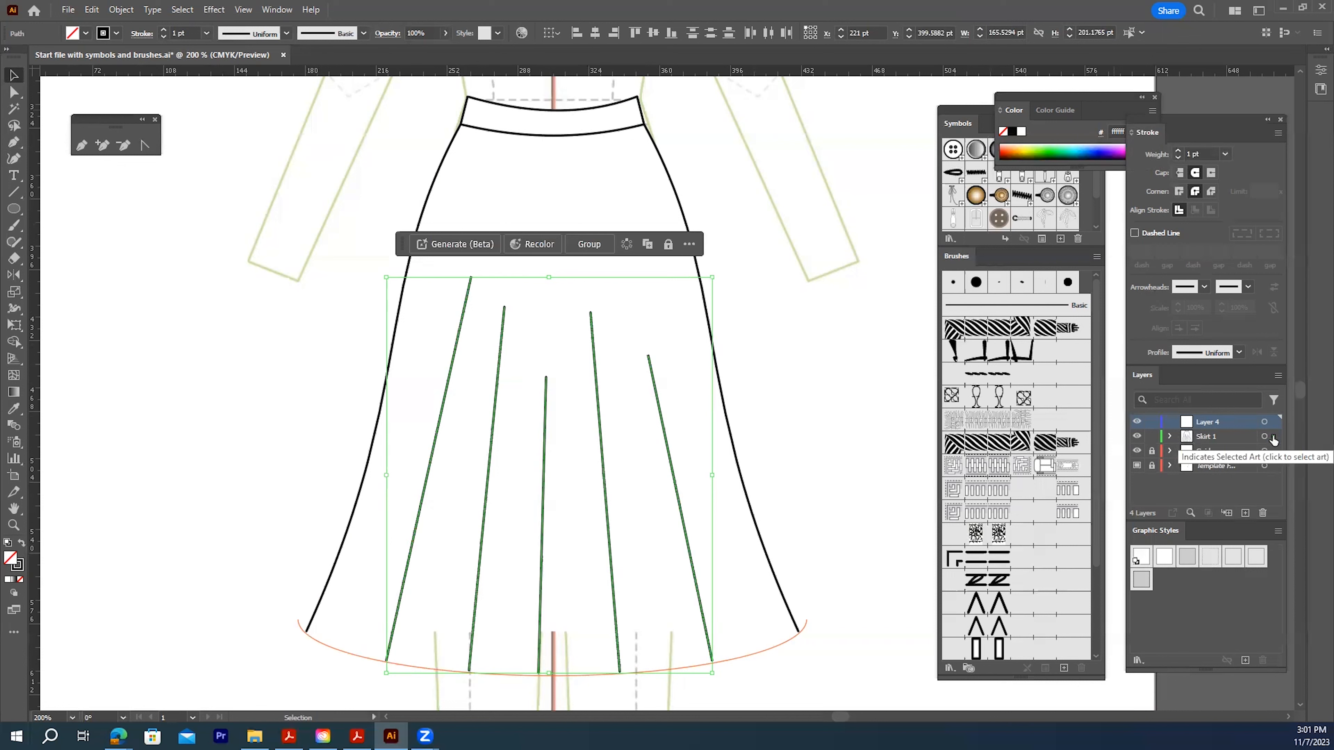
pyautogui.moveTo(1273, 440); pyautogui.dragTo(1273, 422)
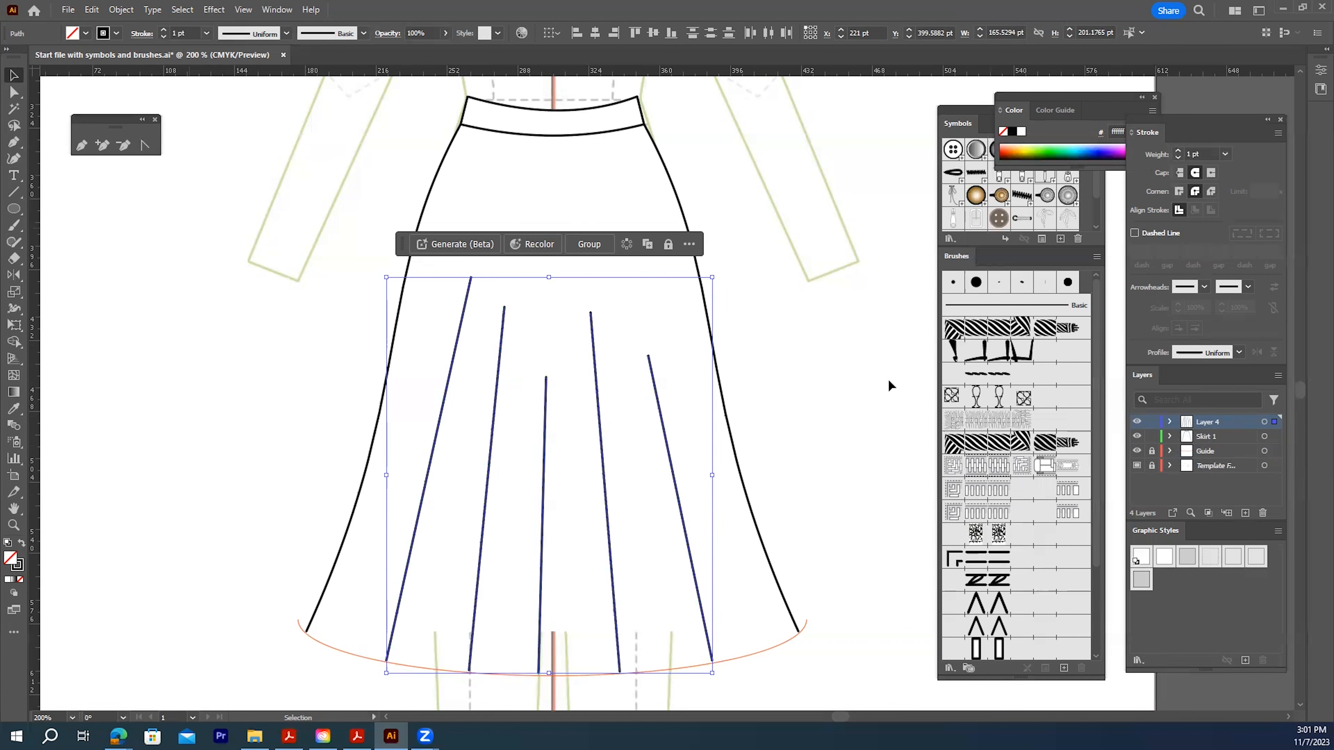
pyautogui.click(798, 430)
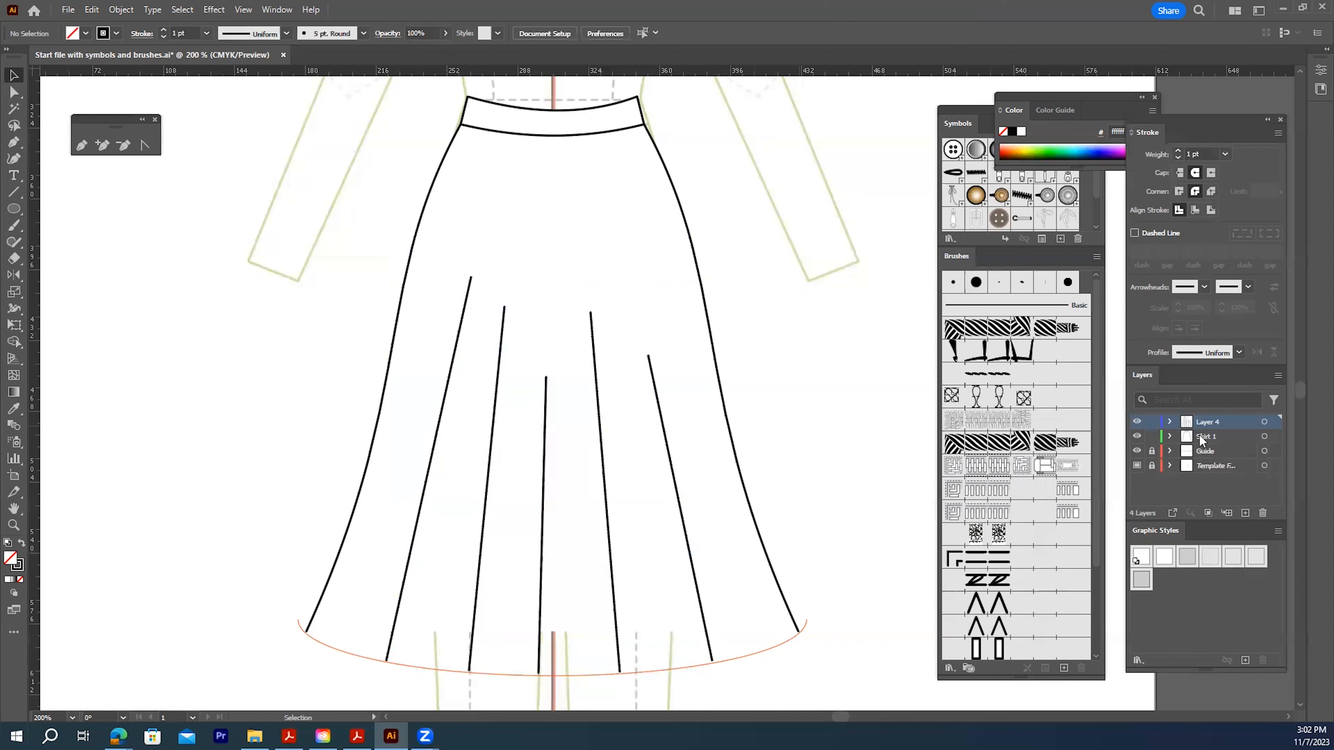
# Lock the Skirt 1 layer and rename the new layer as drape lines
pyautogui.click(1150, 437)
pyautogui.doubleClick(1210, 421)
pyautogui.moveTo(1230, 421); pyautogui.dragTo(1182, 427)
pyautogui.write('drape lines')
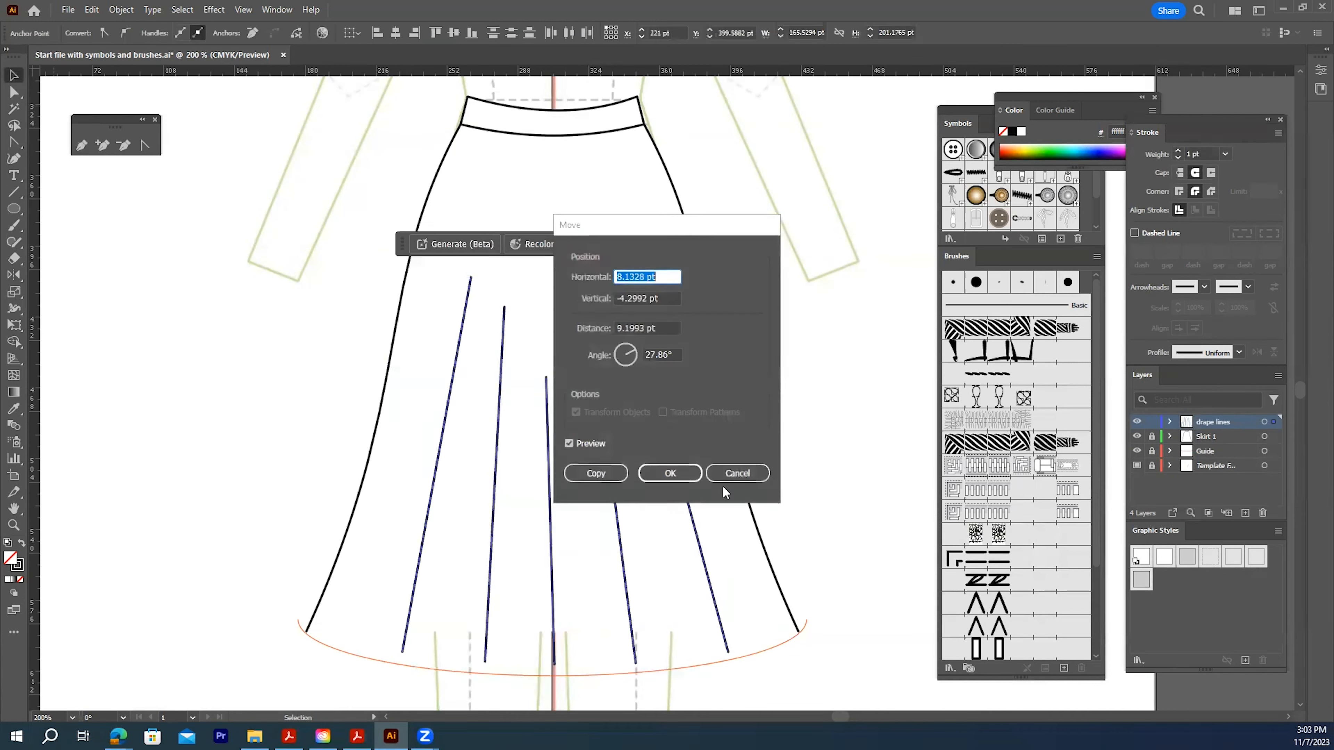
pyautogui.click(737, 472)
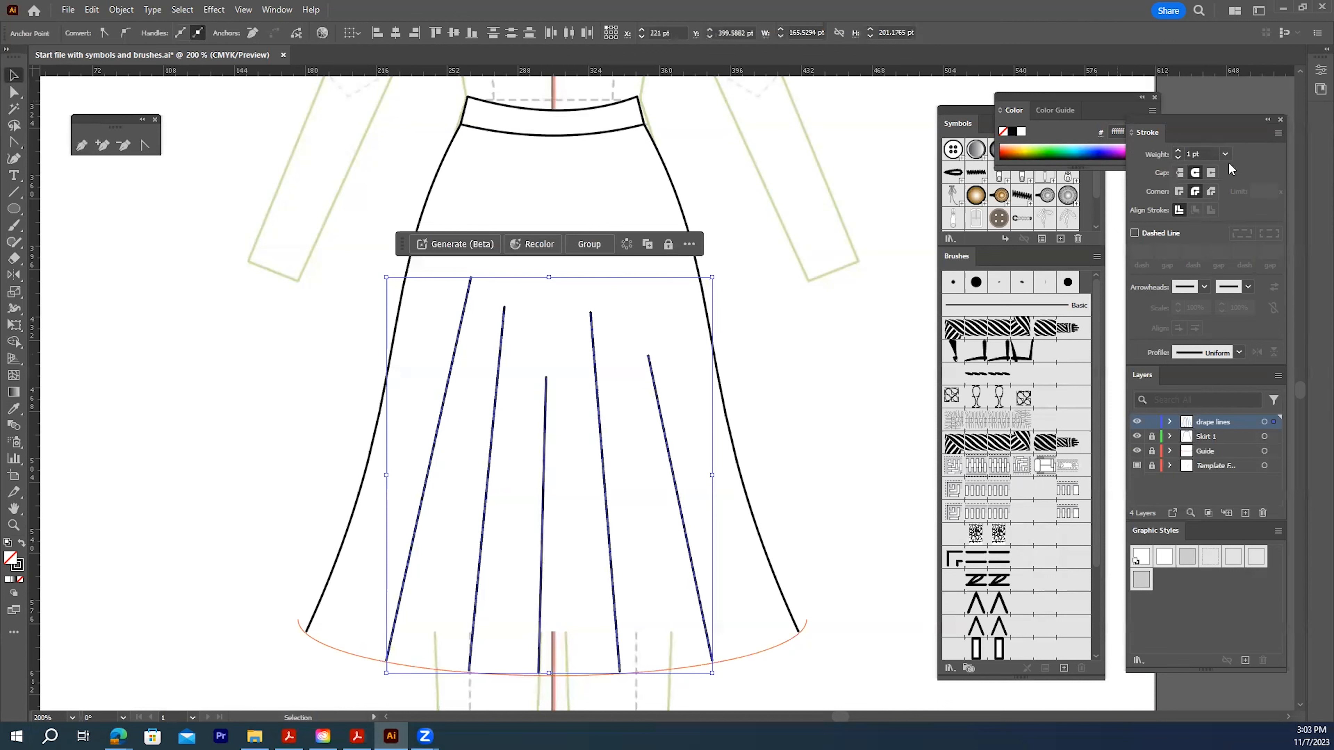
# Apply the tapered triangular width profile to all five fold lines and flip it along the strokes
pyautogui.click(1240, 353)
pyautogui.press('Escape')
pyautogui.click(1192, 468)
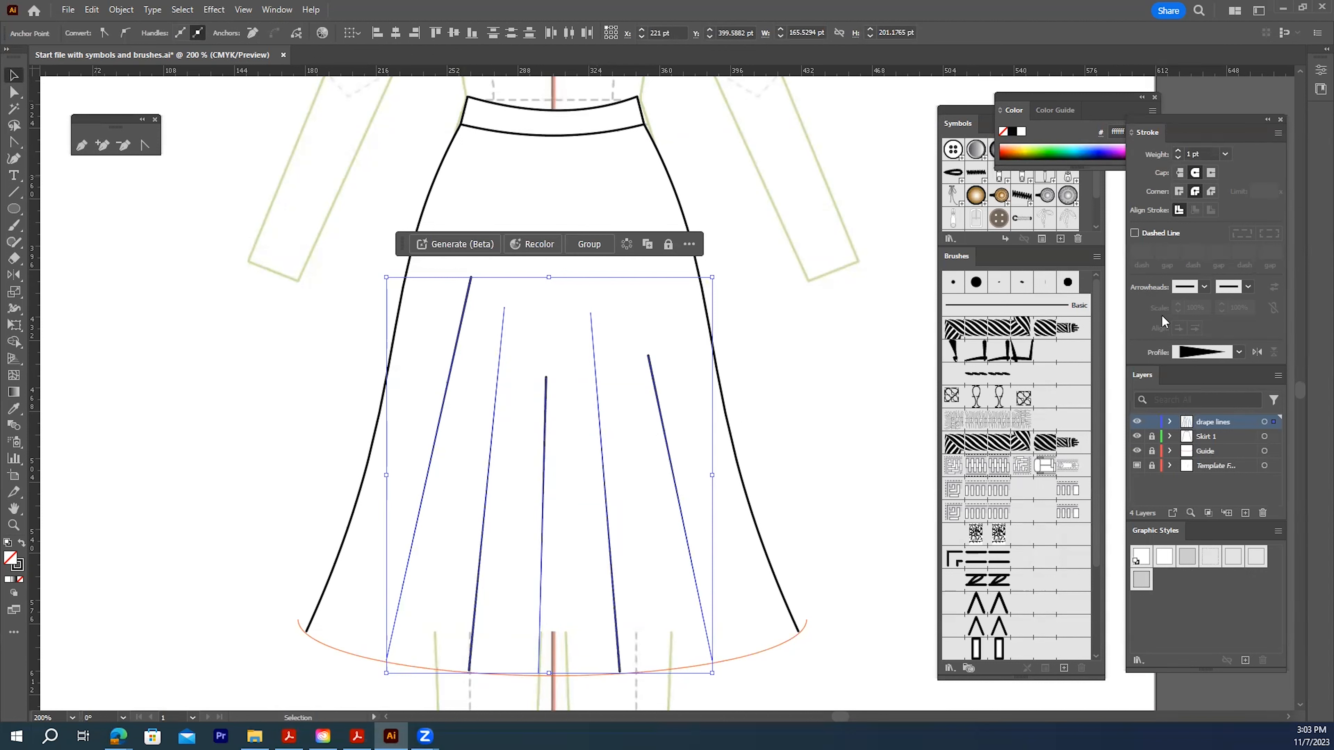
pyautogui.click(1257, 353)
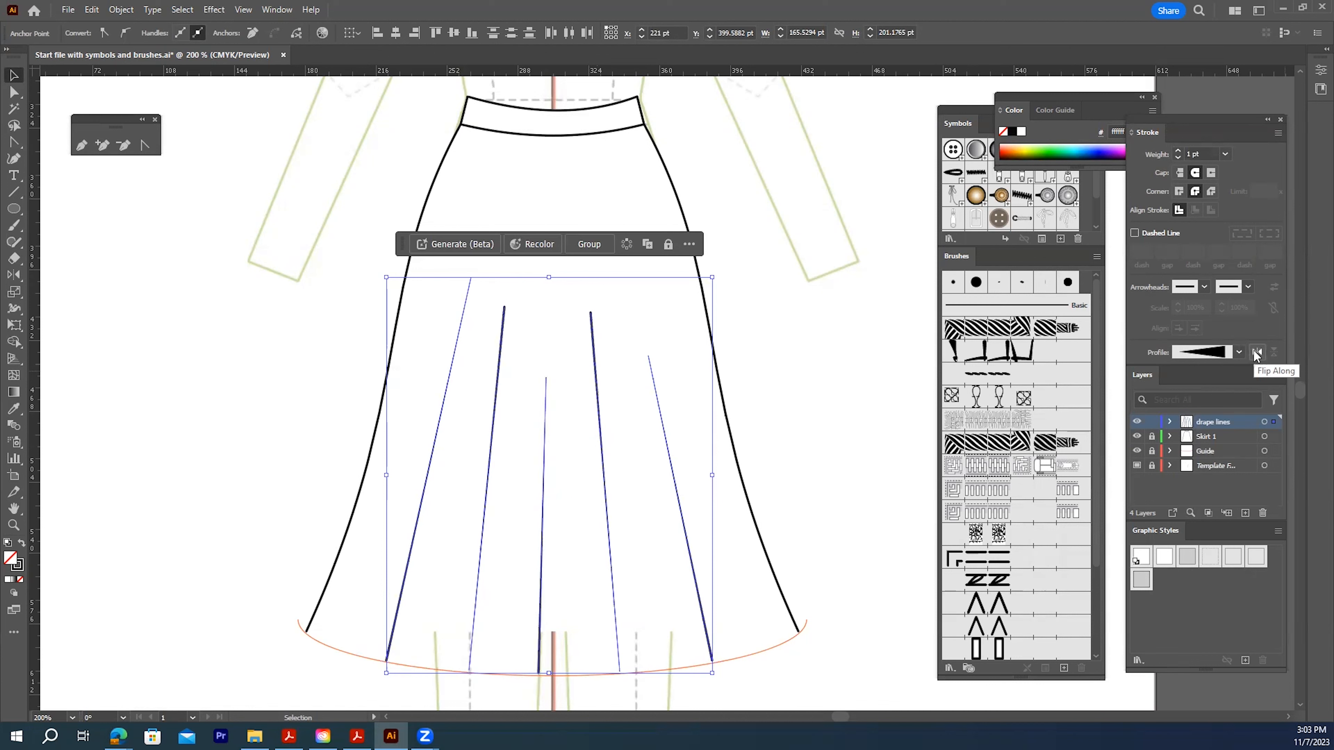
pyautogui.click(835, 350)
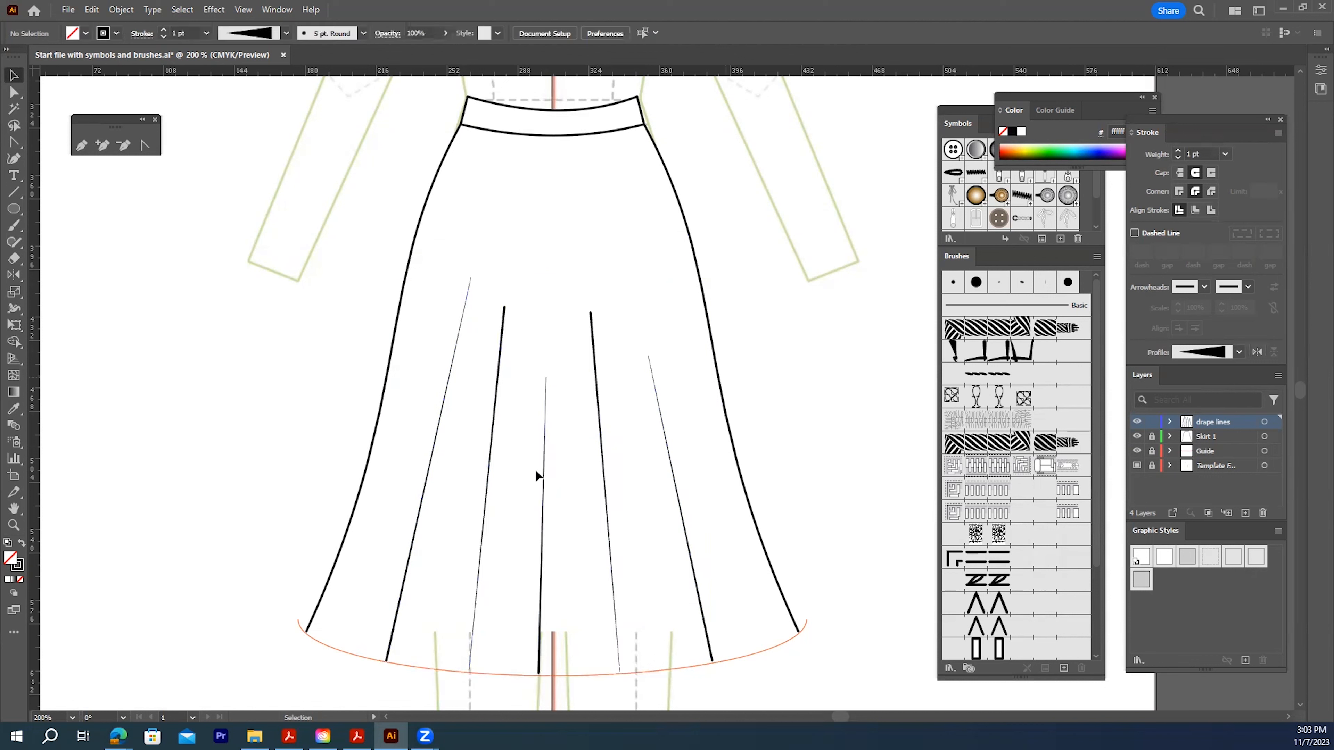
# Flip the width profile along the second and fourth fold lines so that they also thin out towards the top
pyautogui.click(478, 553)
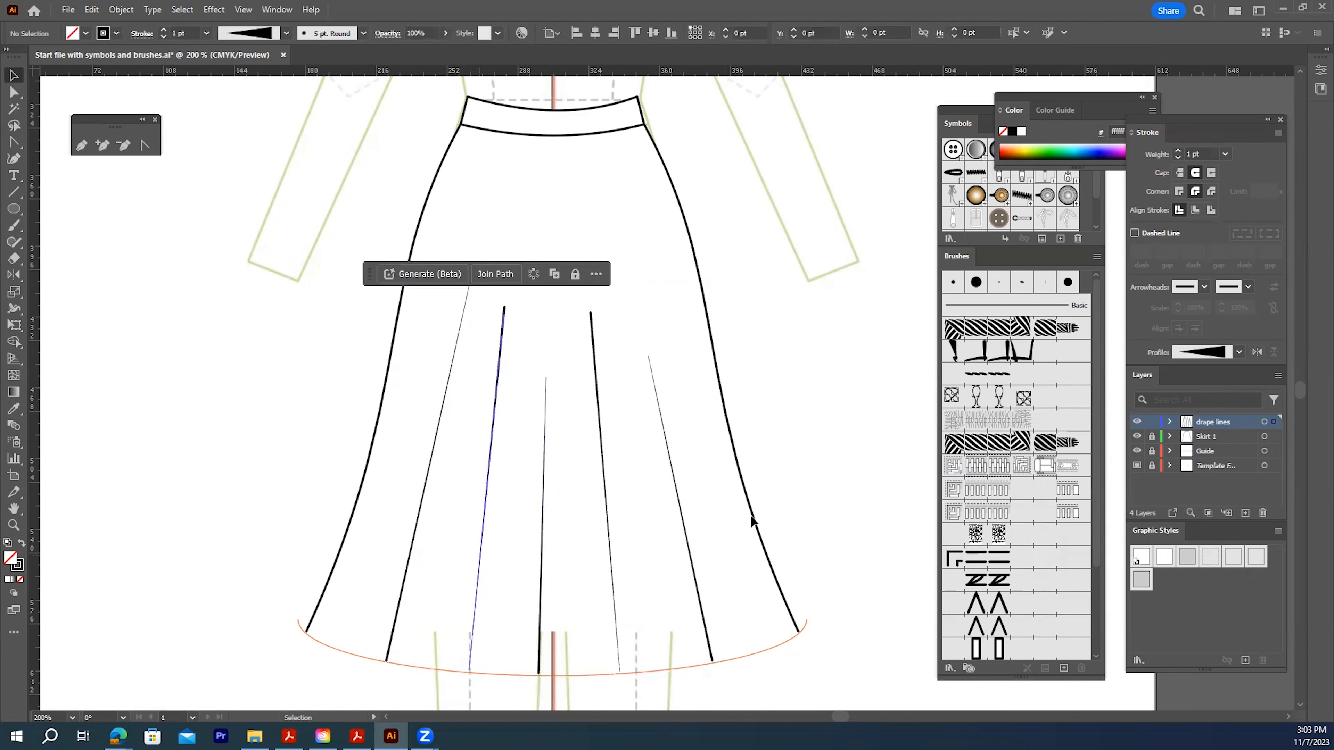
pyautogui.click(1258, 352)
pyautogui.click(609, 564)
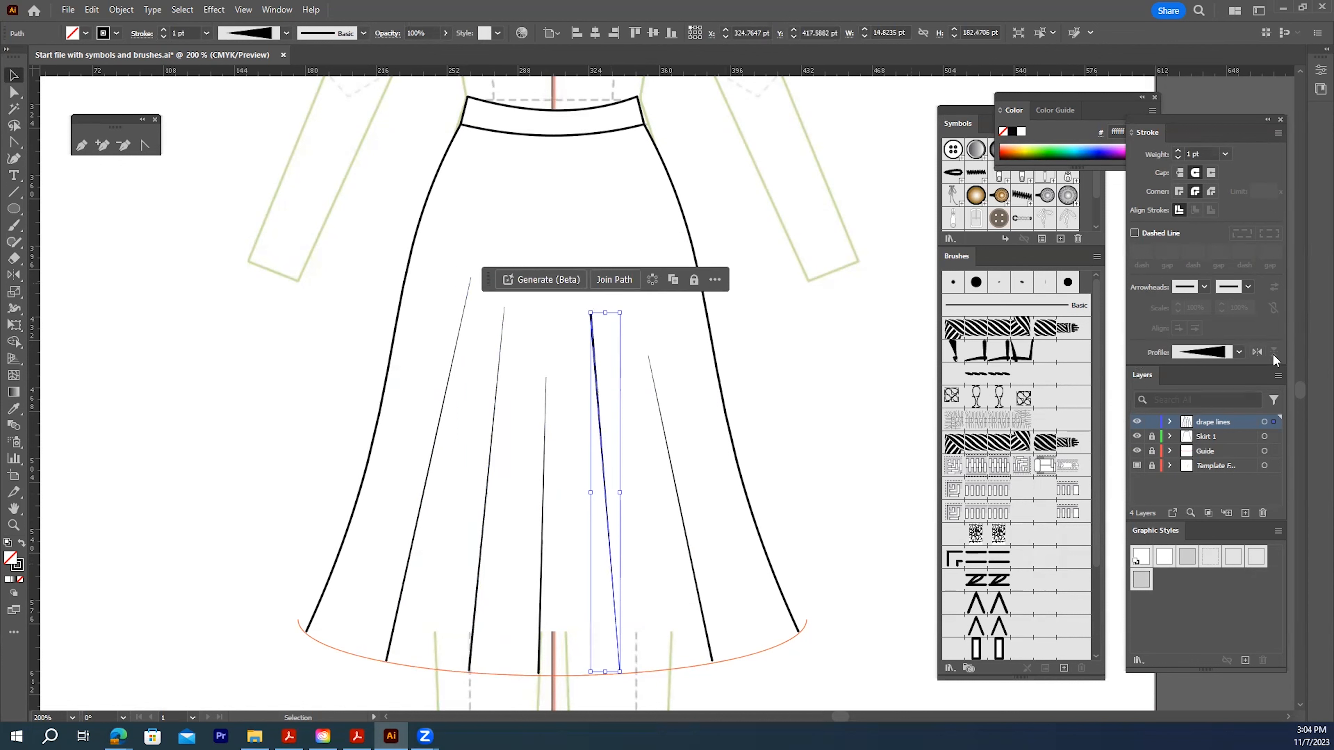
pyautogui.click(1255, 350)
pyautogui.click(617, 366)
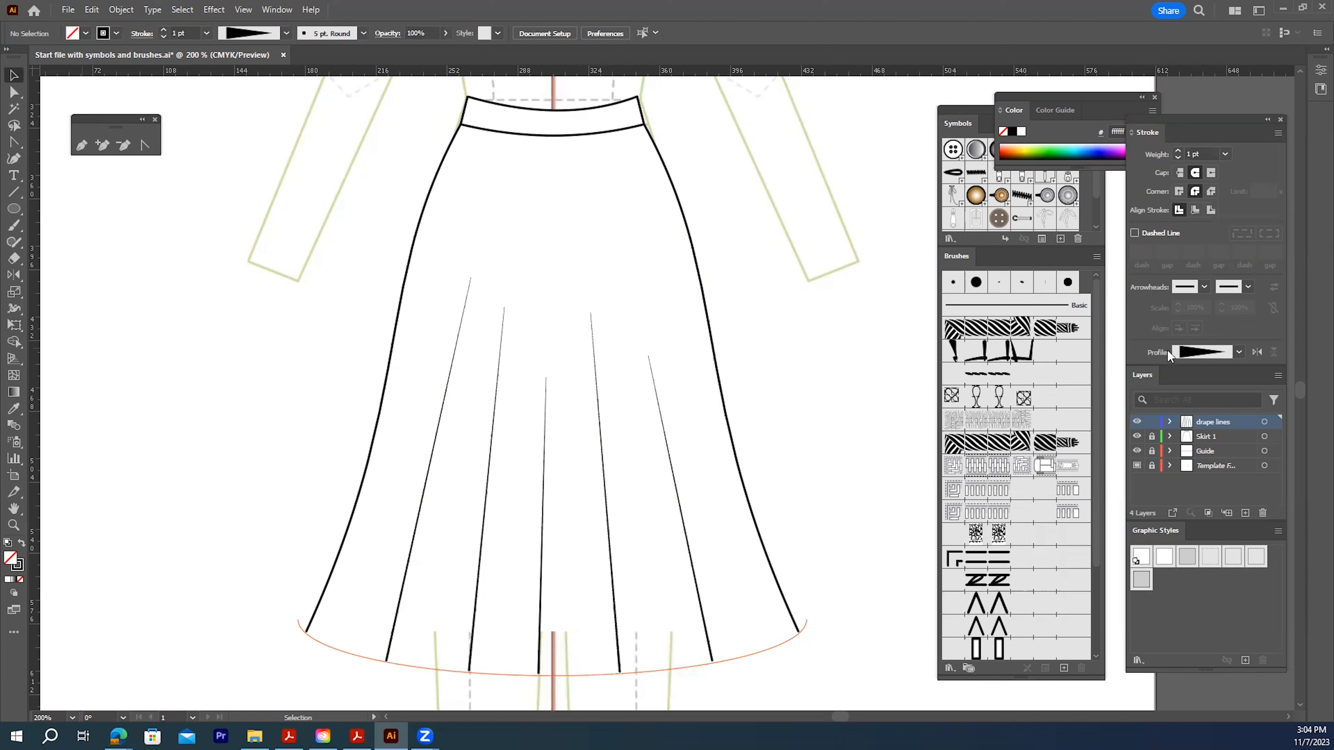
# Lock the drape lines layer, unlock Skirt 1 and make Skirt 1 the active layer
pyautogui.click(1152, 422)
pyautogui.click(1151, 437)
pyautogui.click(1205, 437)
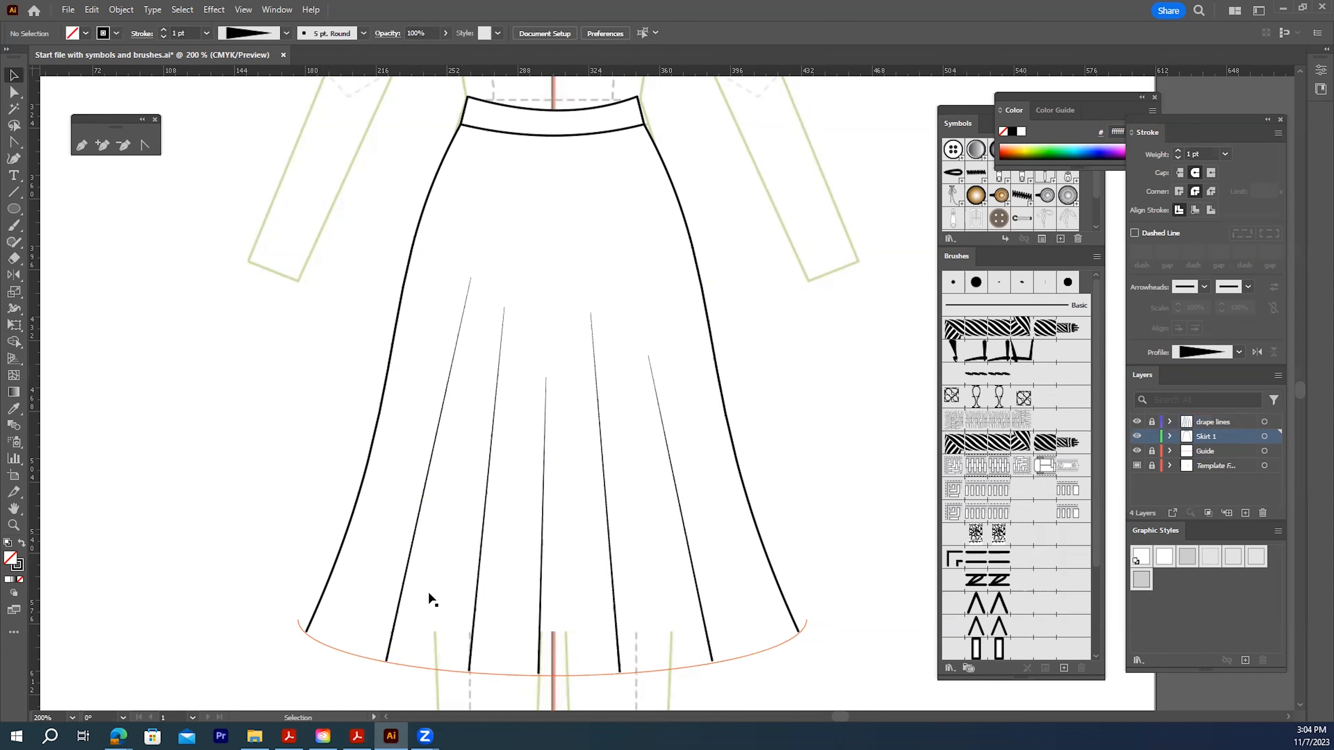
# Draw a straight hem segment with the Pen tool between the lower ends of the two leftmost fold lines
pyautogui.scroll(-2, 828, 563)
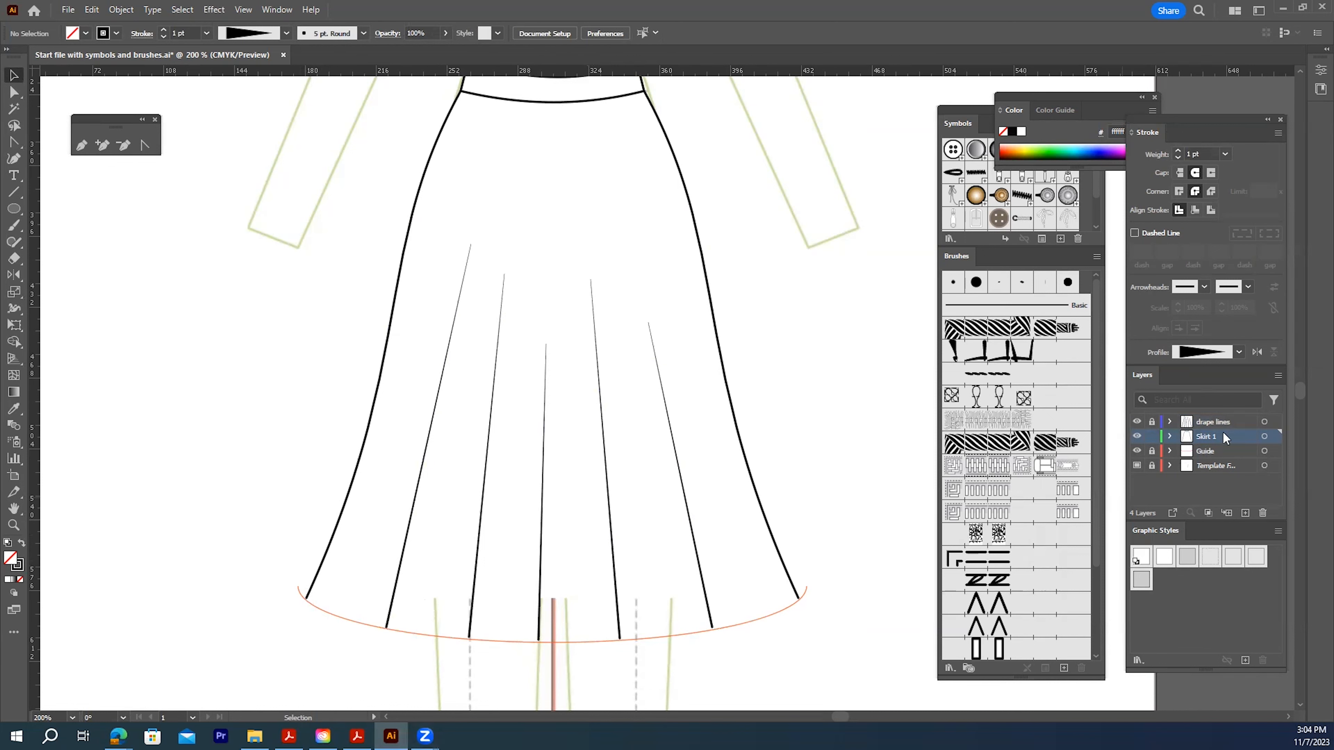
pyautogui.click(81, 146)
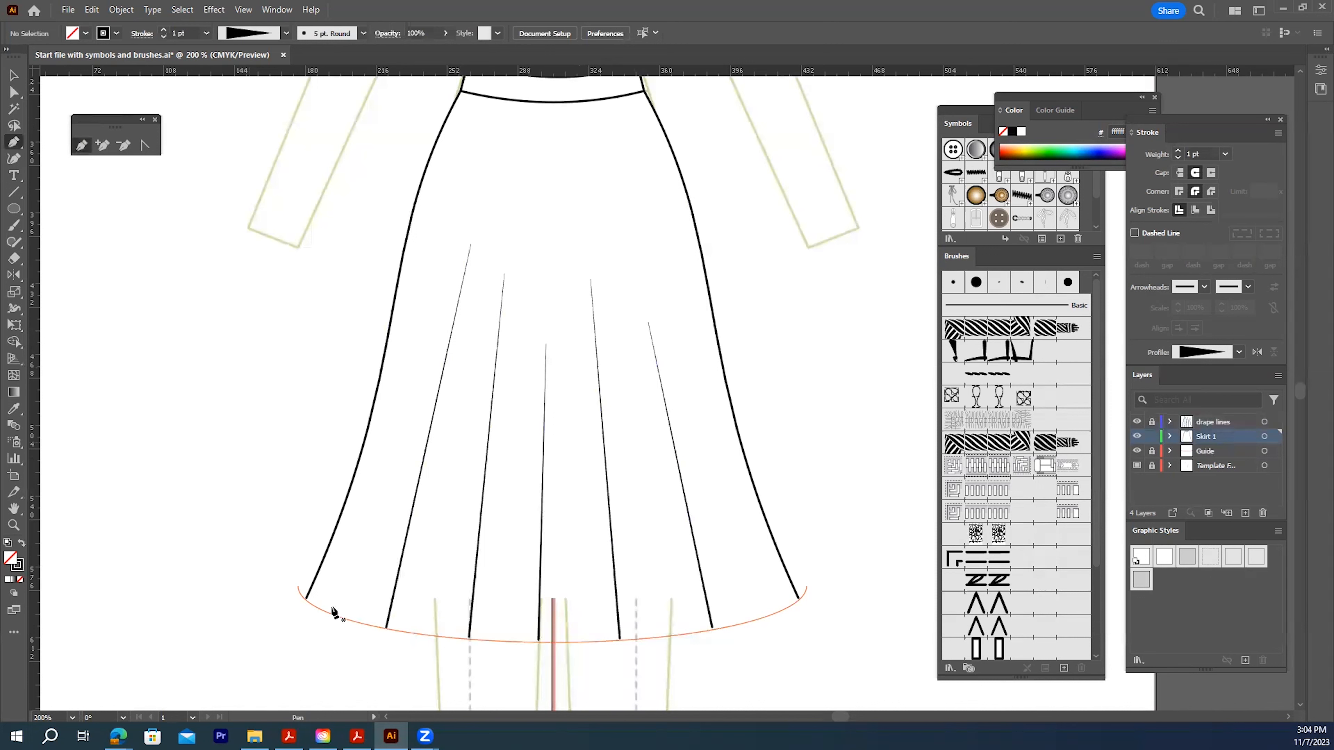
pyautogui.click(386, 628)
pyautogui.click(469, 636)
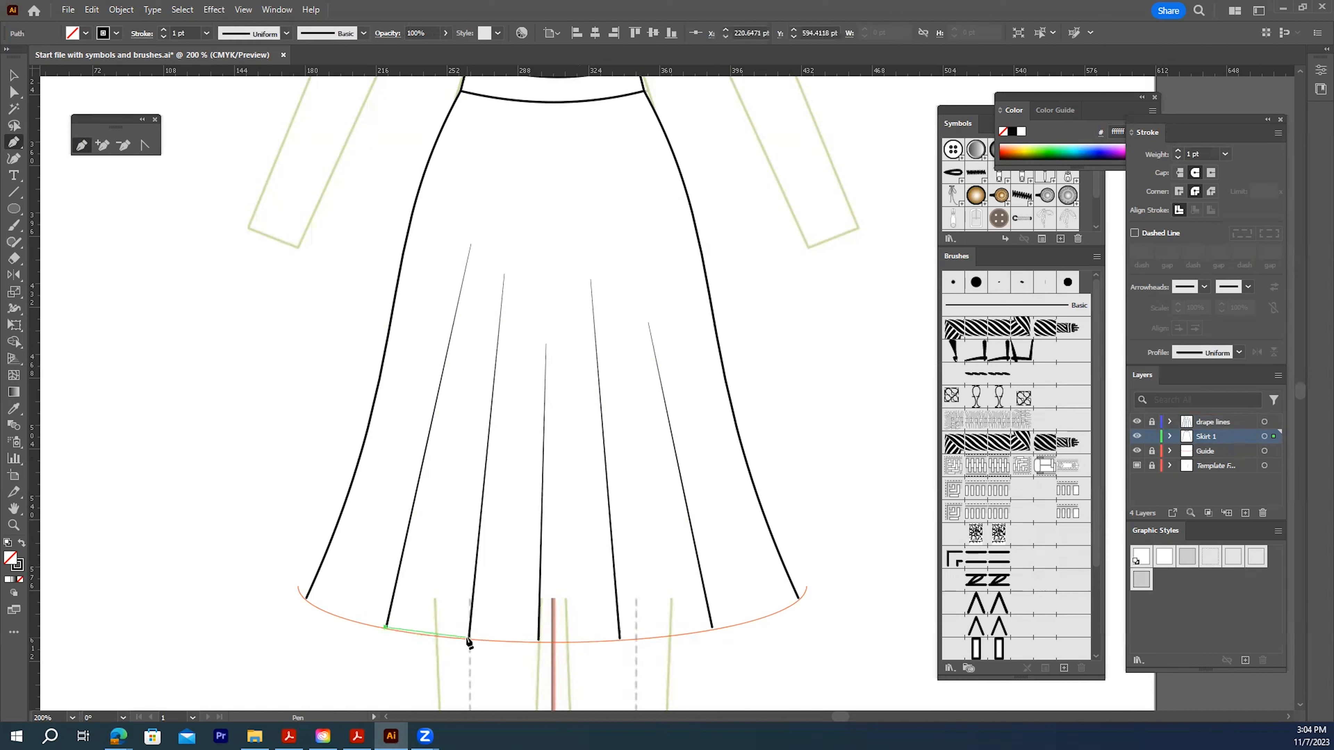
pyautogui.click(469, 637)
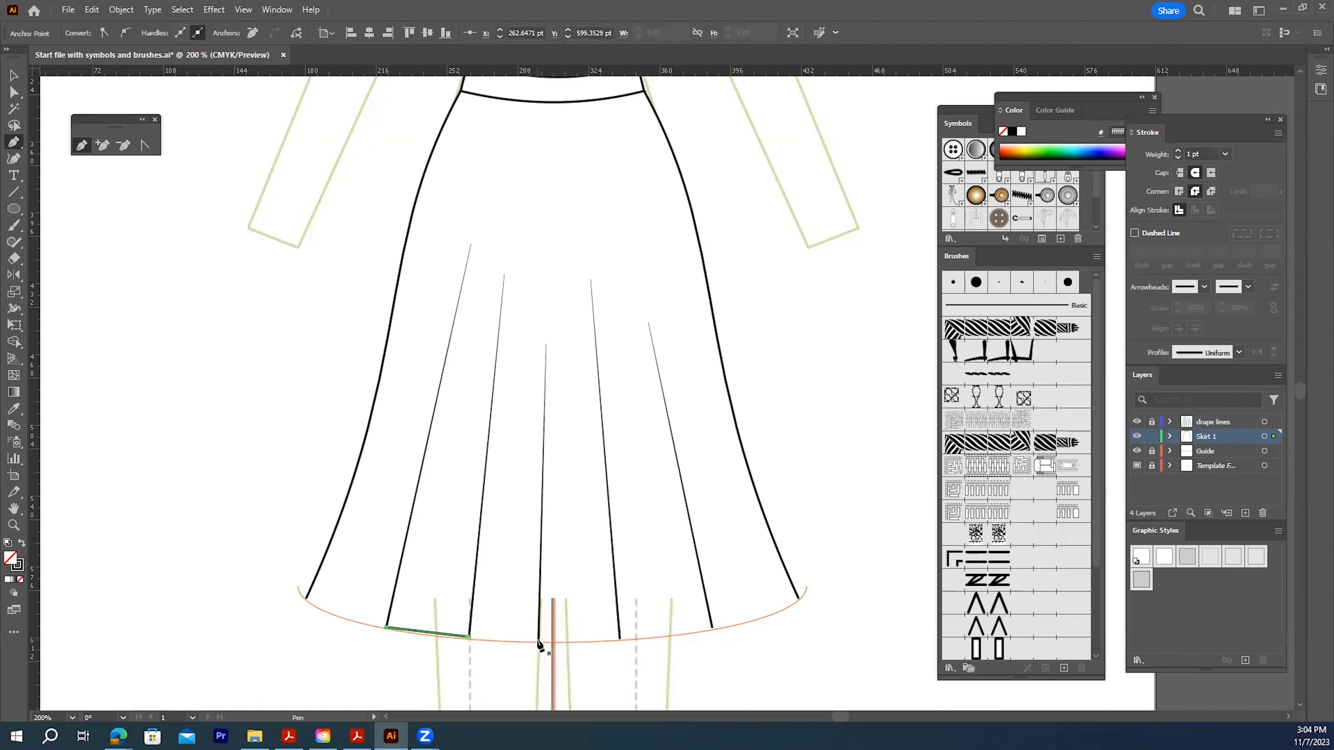
# Draw straight hem segments between the third and fourth fold lines and from the fifth fold line to the skirt's right corner
pyautogui.keyDown('ctrl'); pyautogui.click(574, 651); pyautogui.keyUp('ctrl')
pyautogui.click(538, 640)
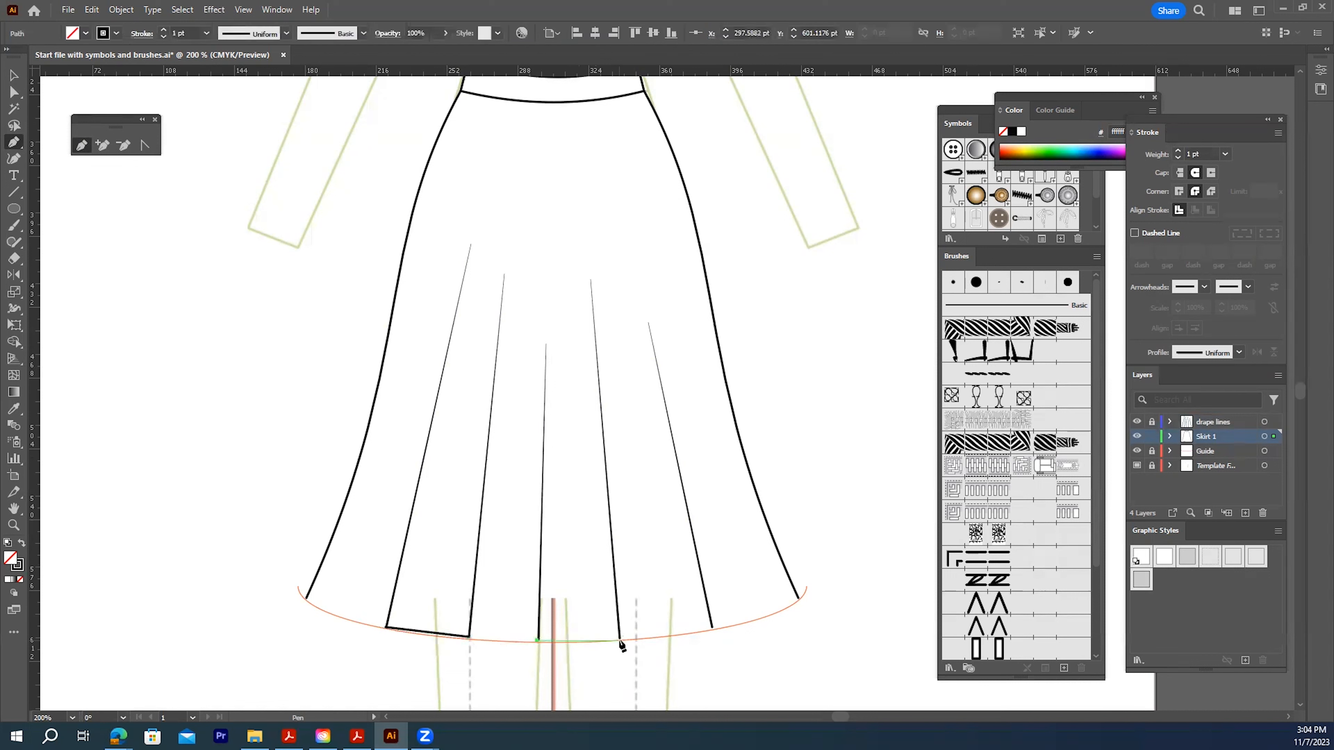
pyautogui.click(620, 640)
pyautogui.press('Escape')
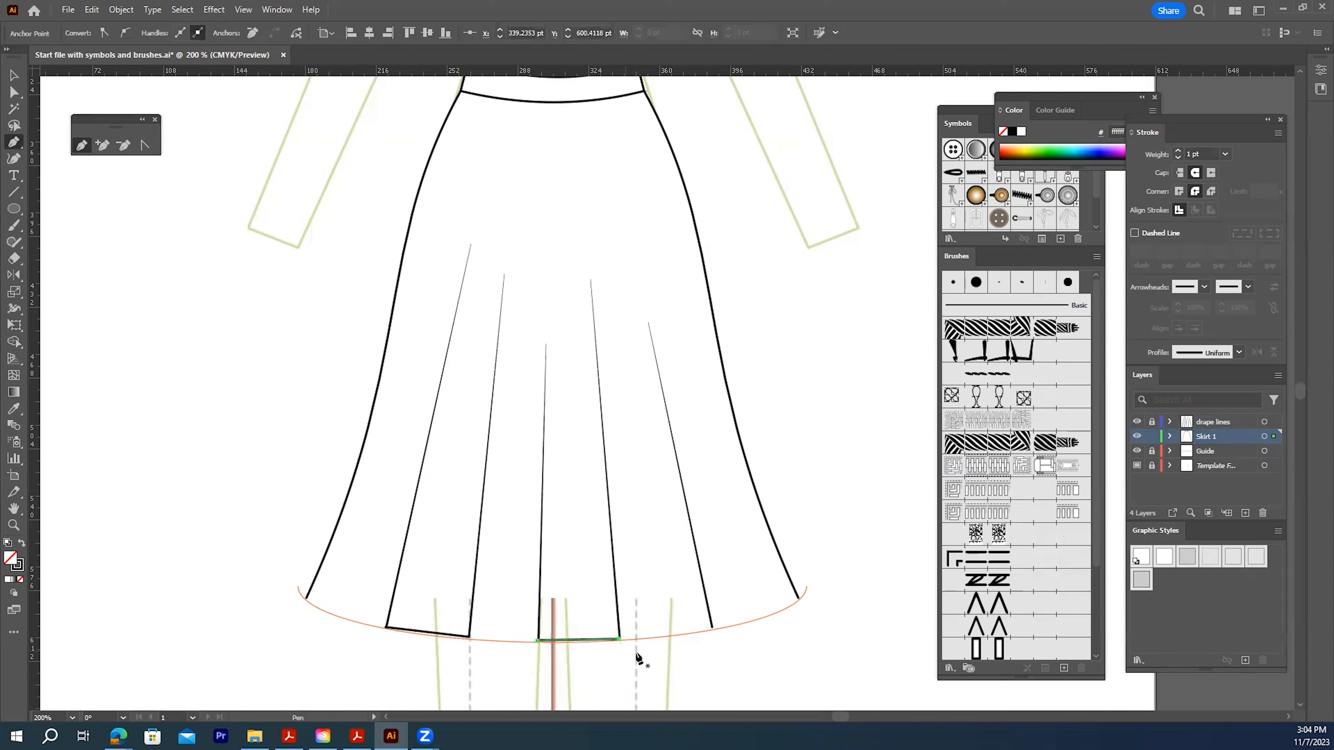
pyautogui.click(712, 627)
pyautogui.click(799, 600)
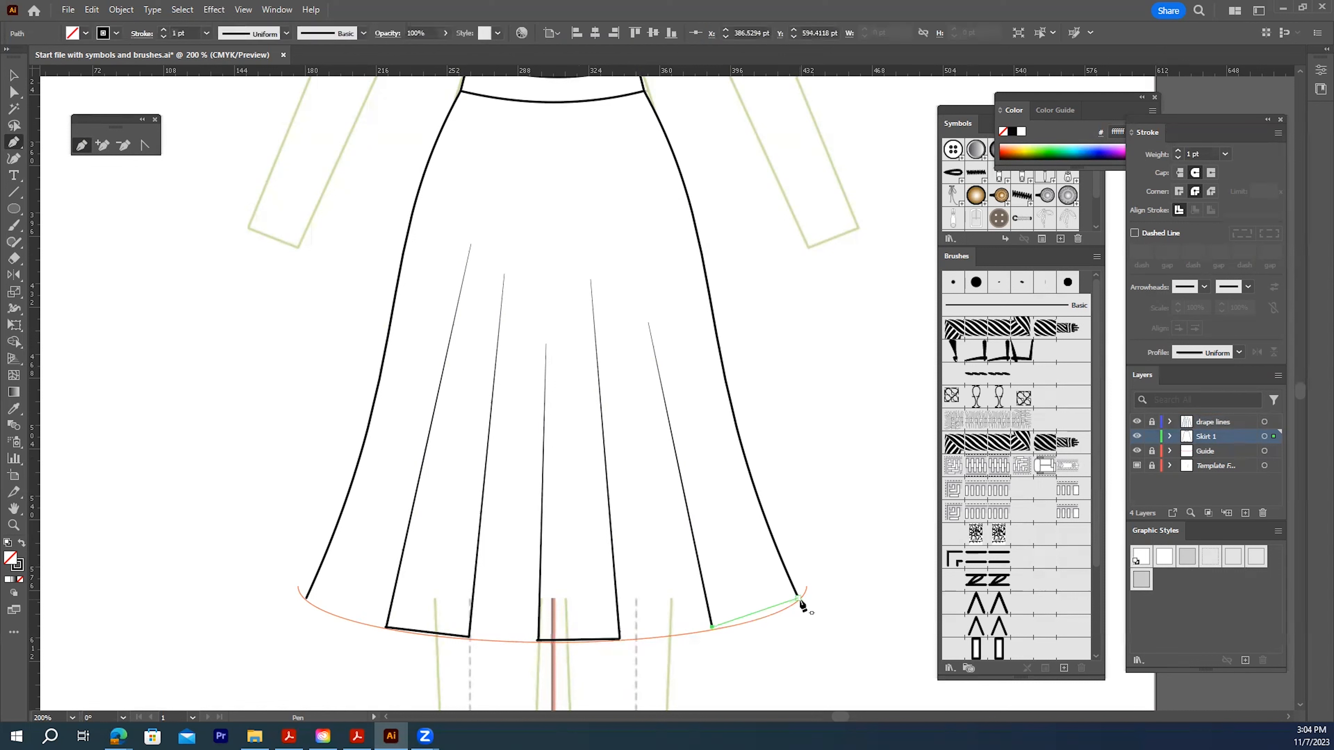
pyautogui.click(798, 600)
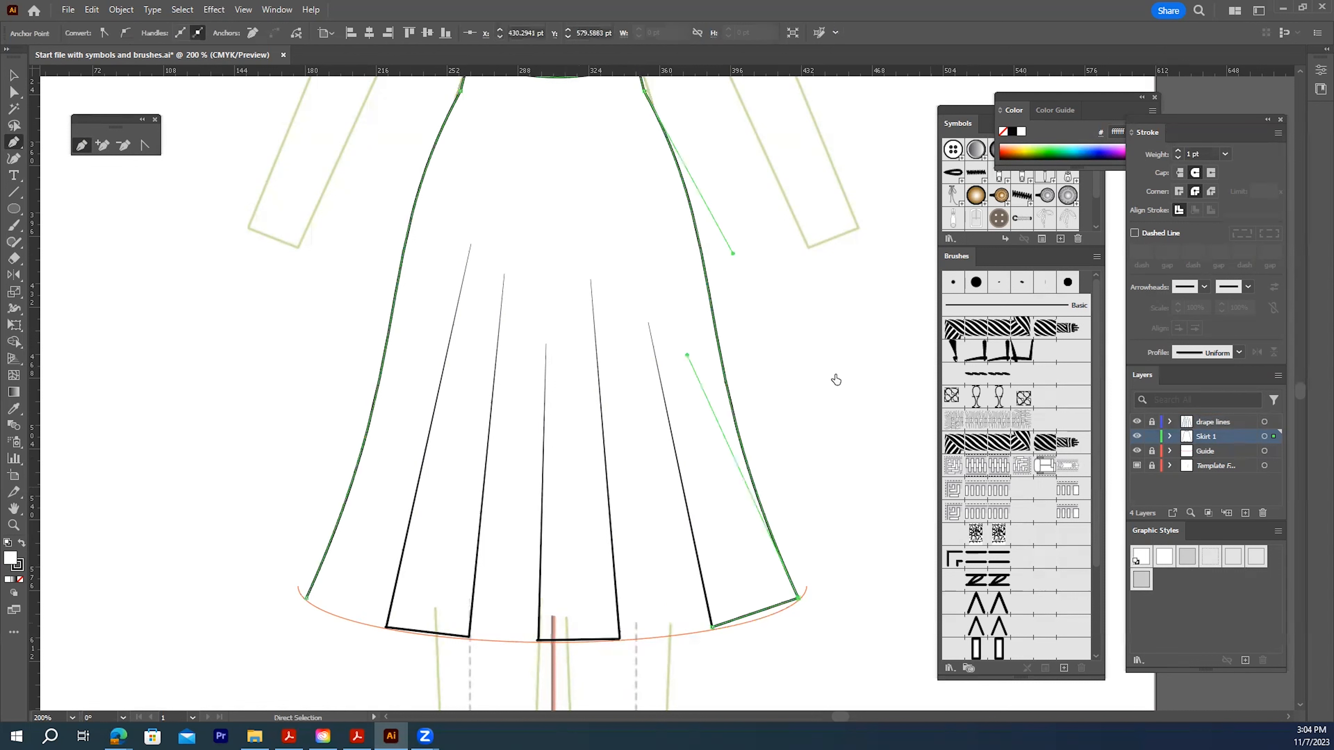
# Bend the three straight hem segments downward with the Anchor Point tool so that they follow the curved guide
pyautogui.click(145, 145)
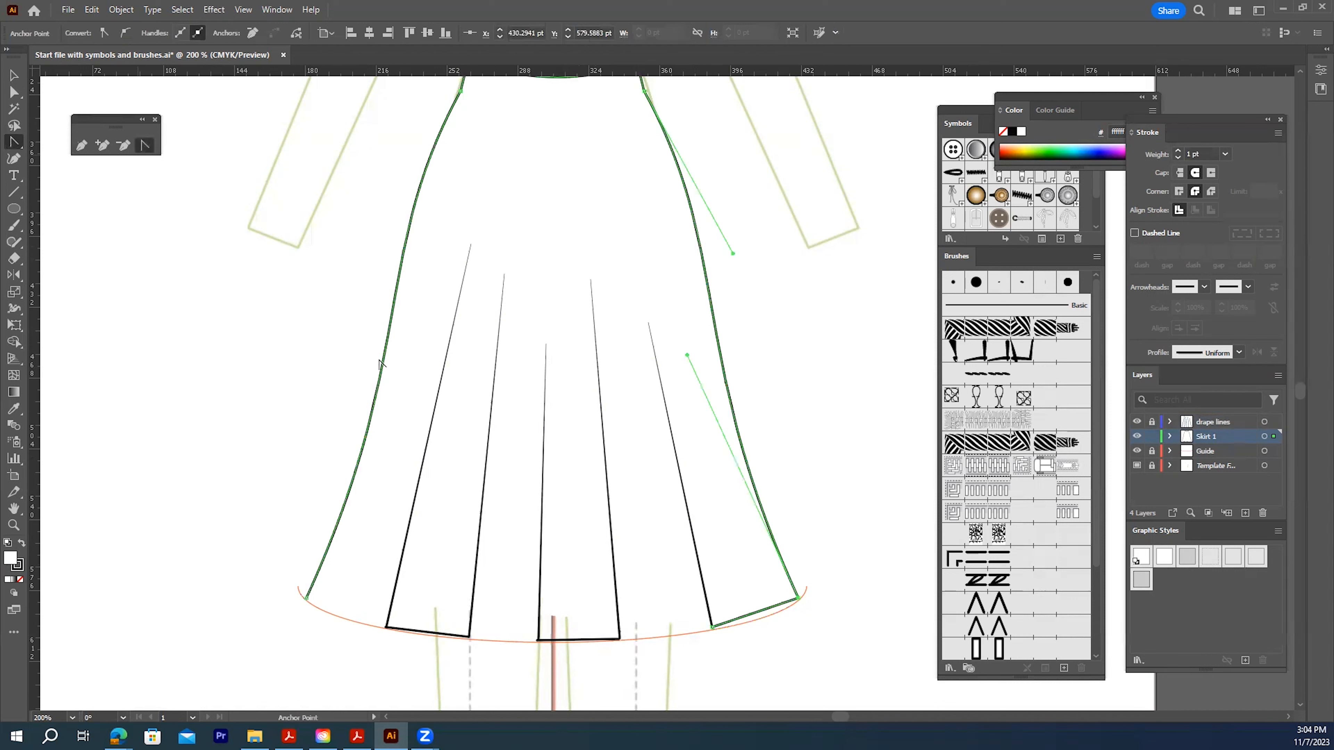
pyautogui.moveTo(426, 635); pyautogui.dragTo(426, 641)
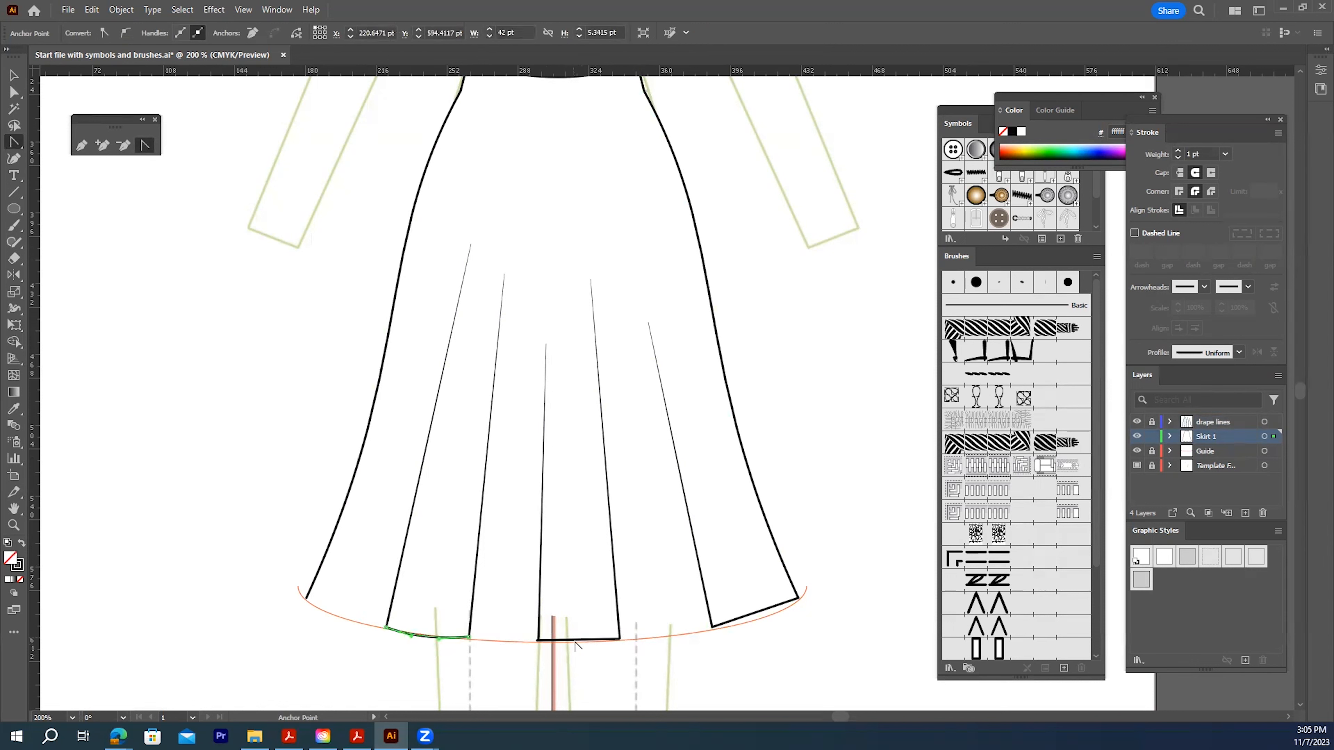
pyautogui.moveTo(574, 640); pyautogui.dragTo(574, 643)
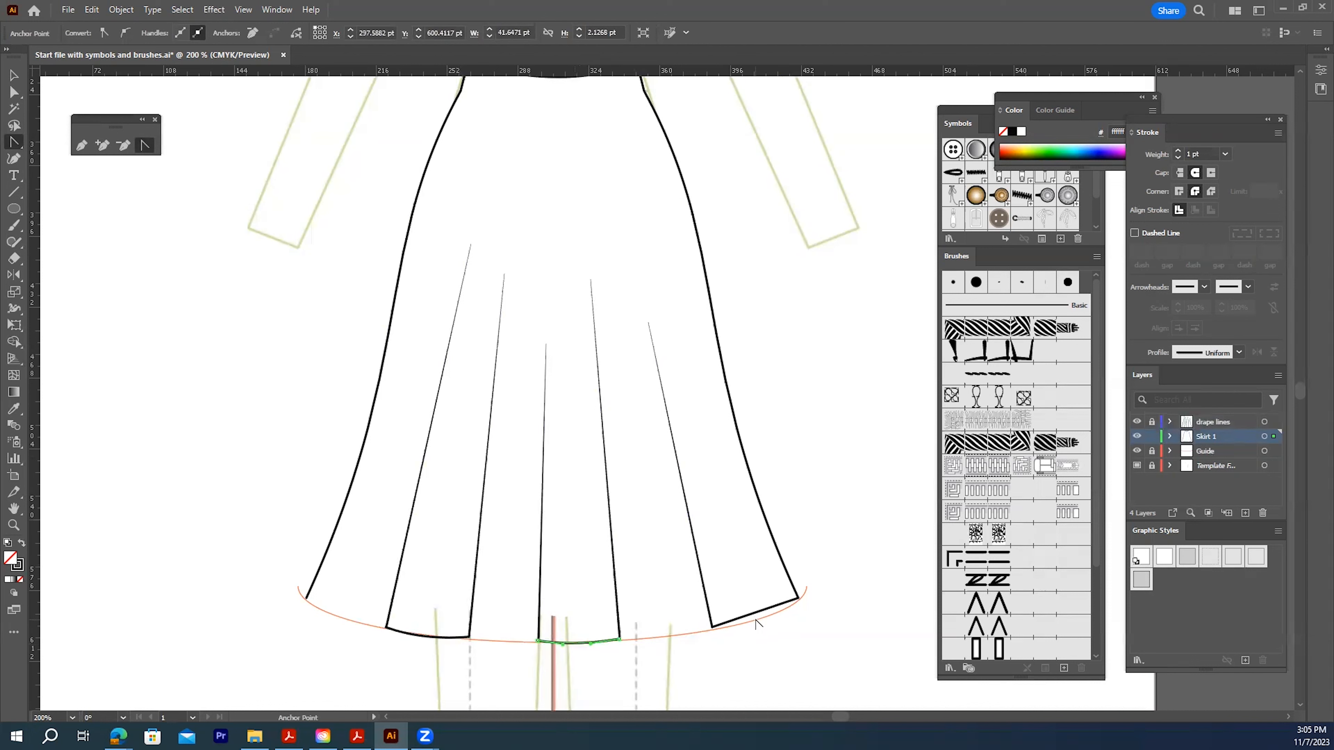
pyautogui.moveTo(753, 616); pyautogui.dragTo(755, 623)
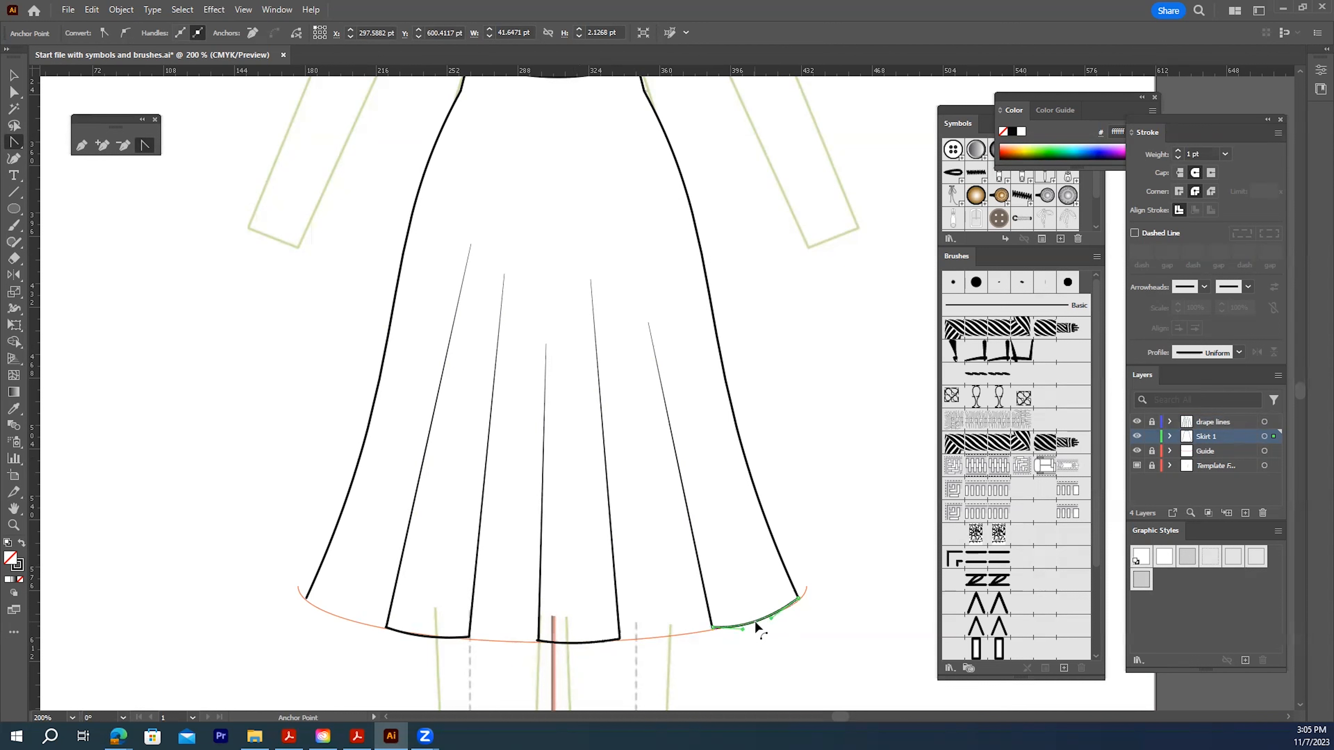
# Continue the skirt outline from its left corner with an upward-arching hem curve ending on the first fold line just above its lower end
pyautogui.click(307, 598)
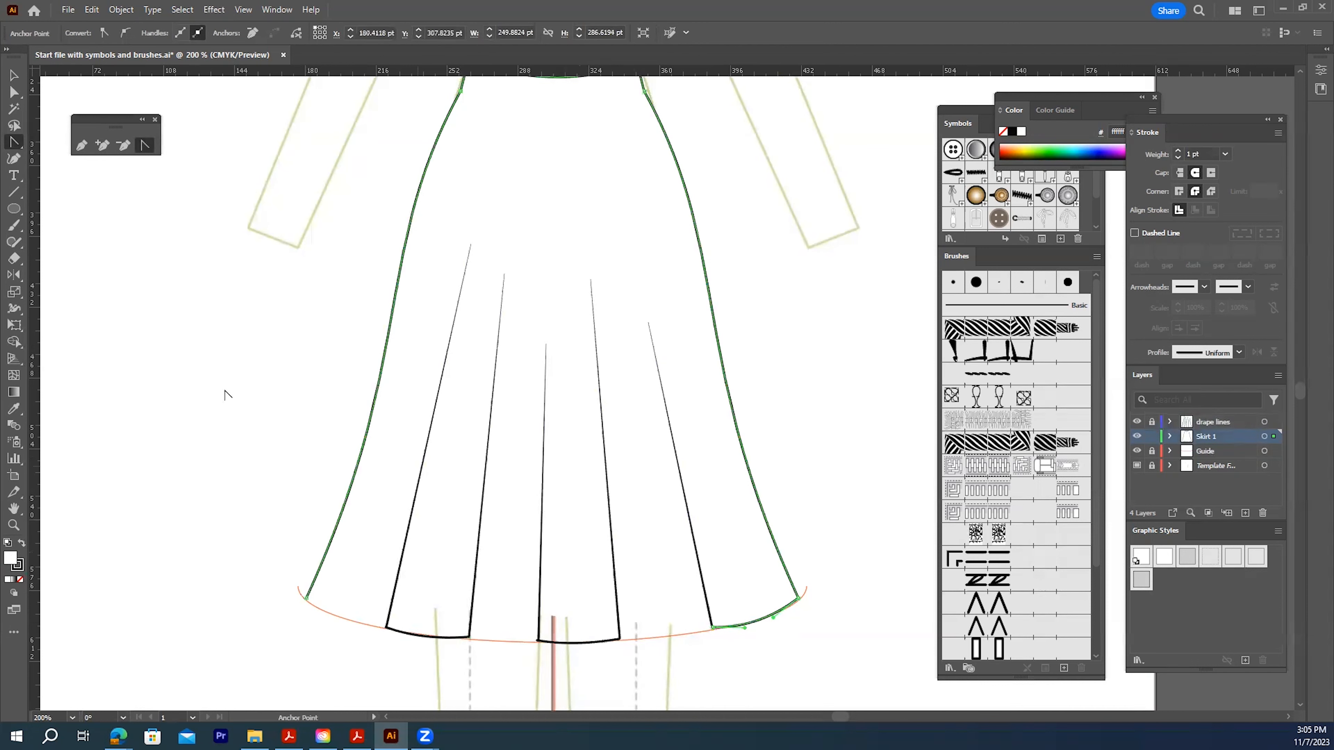
pyautogui.click(81, 145)
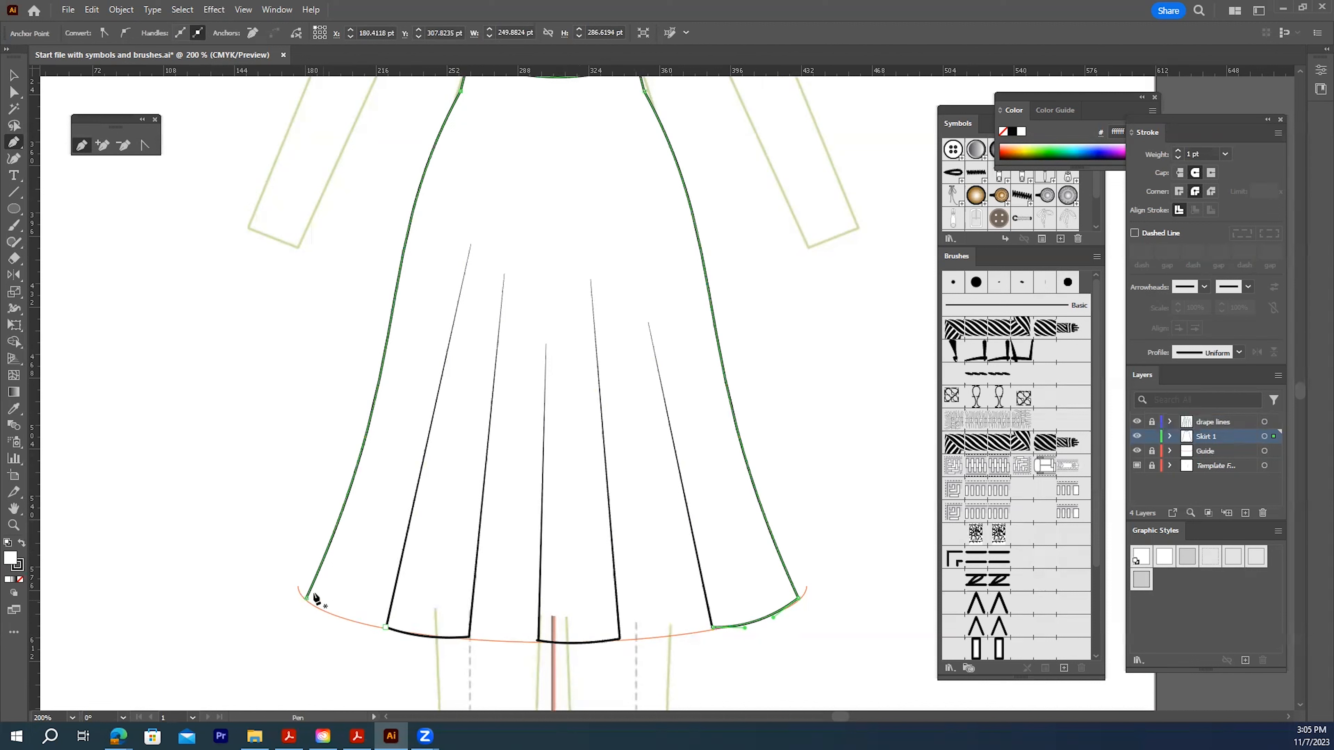
pyautogui.click(307, 602)
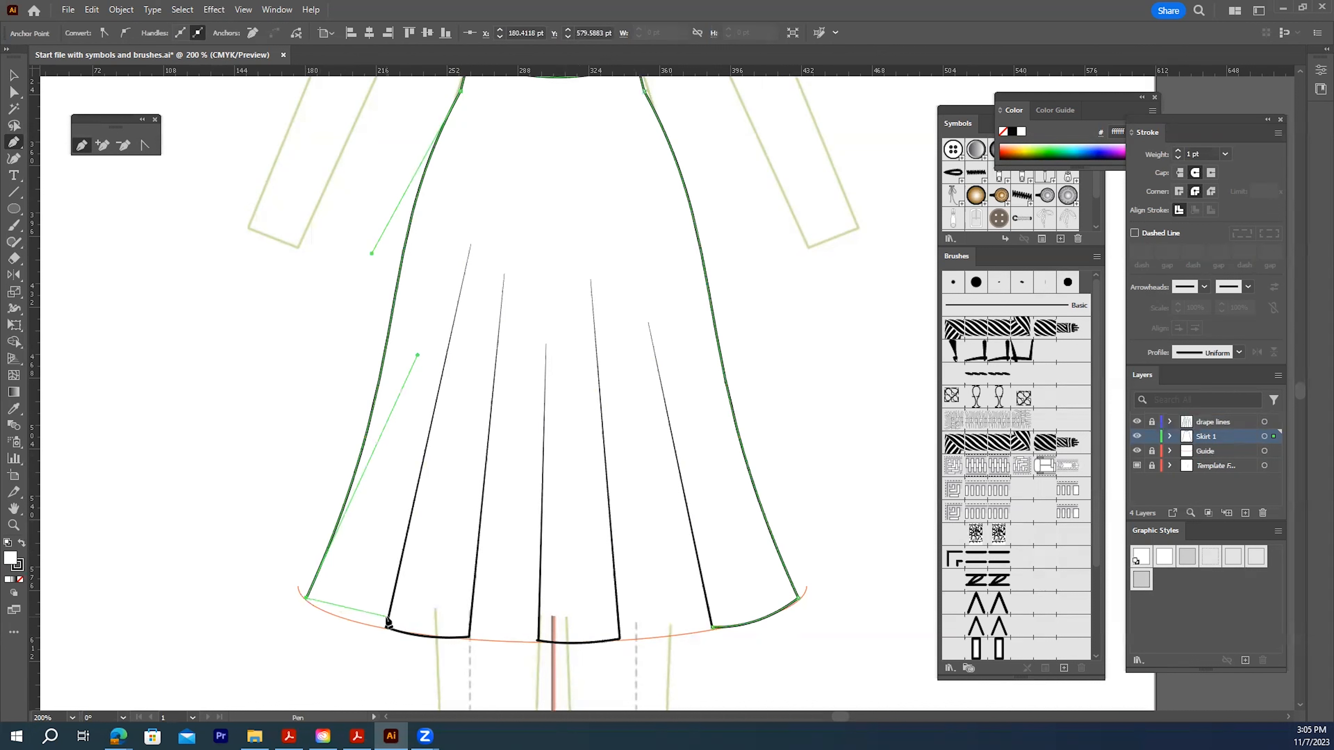
pyautogui.moveTo(386, 619); pyautogui.dragTo(387, 637)
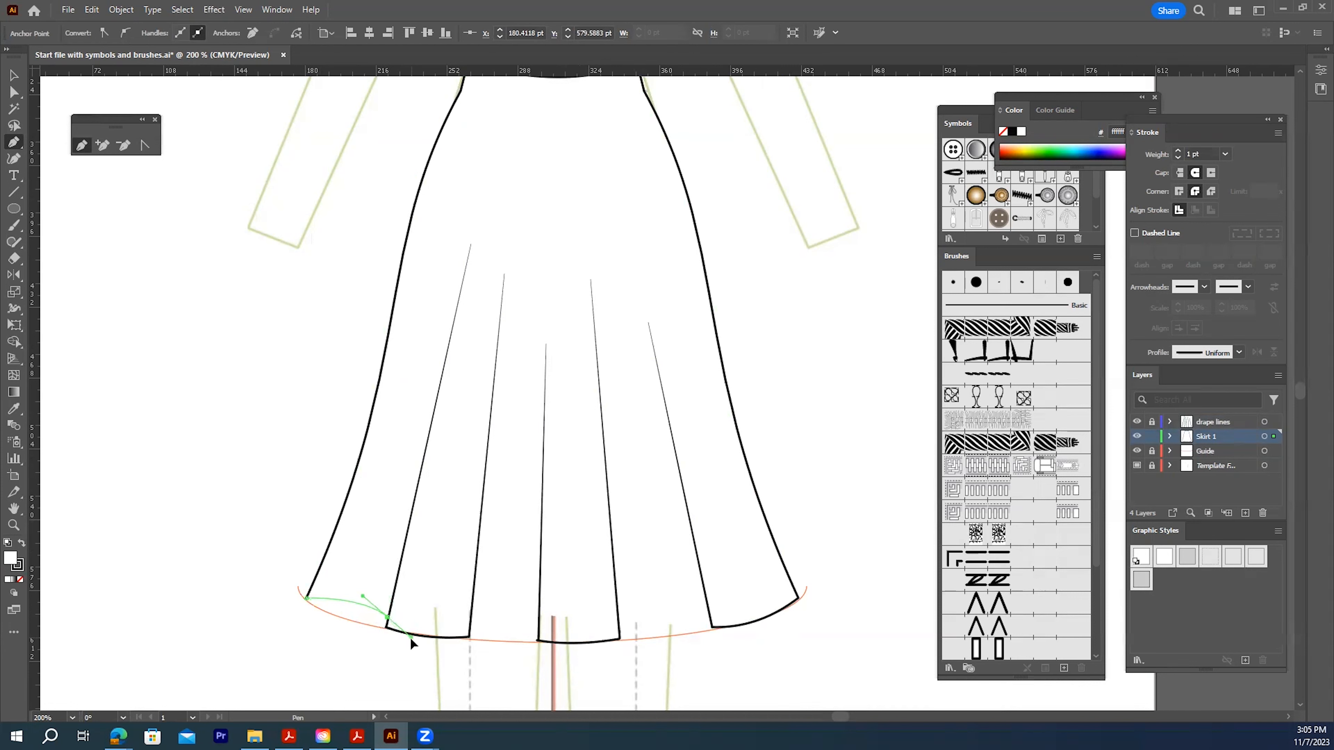
pyautogui.moveTo(412, 639); pyautogui.dragTo(427, 658)
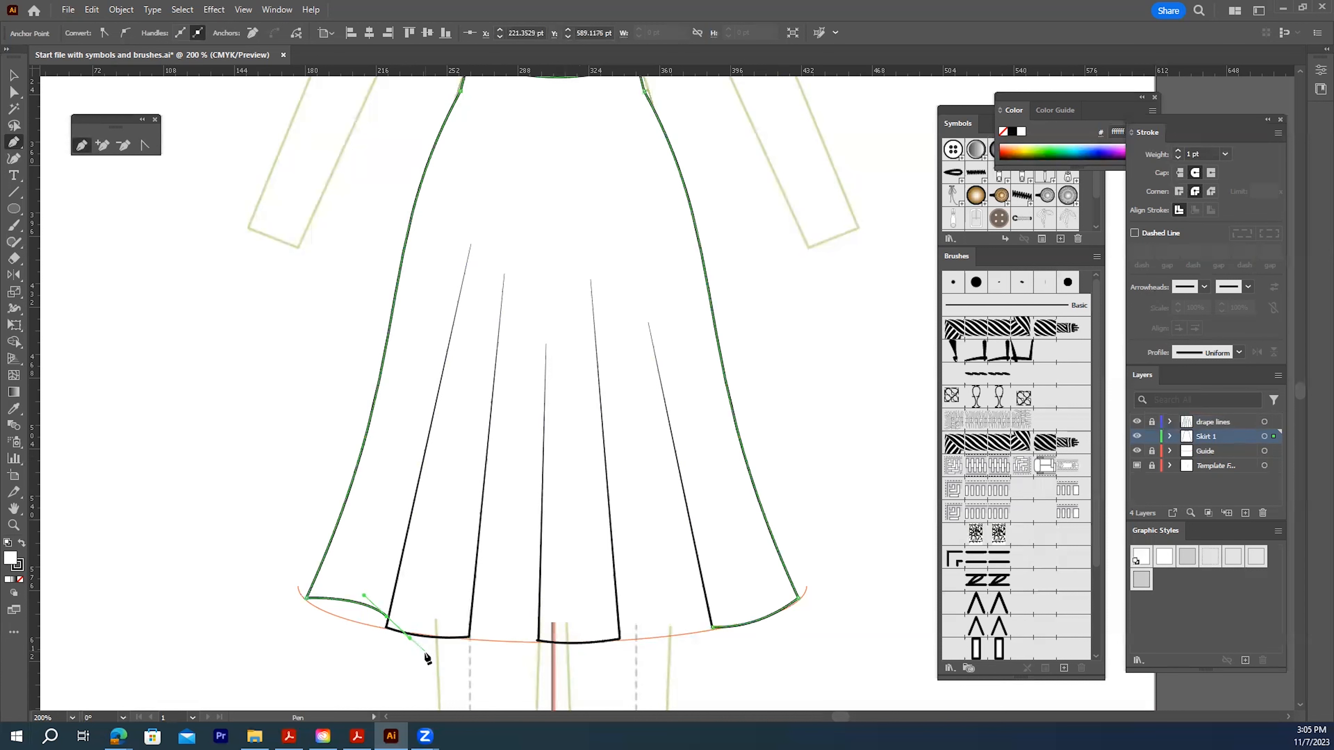
pyautogui.press('Escape')
# Draw a hem segment slightly above the guide between the second and third fold lines and arch it upward
pyautogui.click(470, 633)
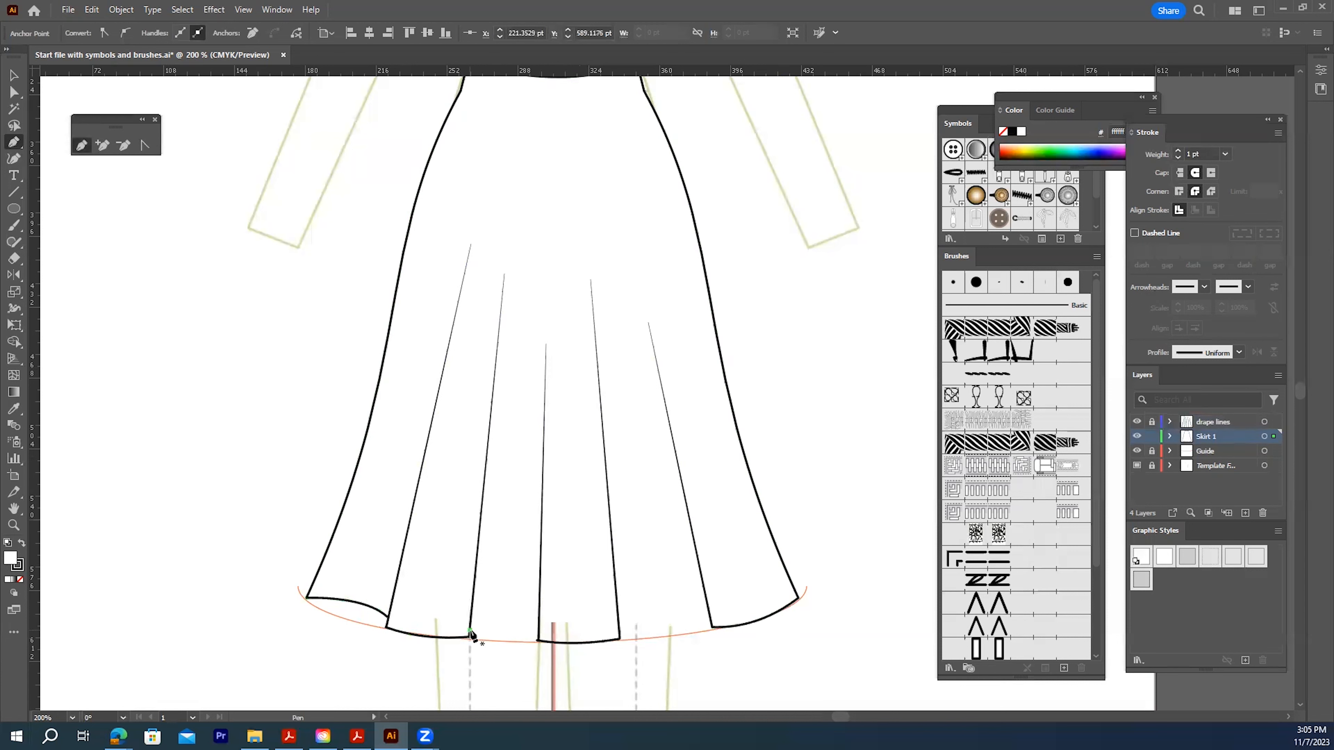
pyautogui.click(538, 633)
pyautogui.click(145, 146)
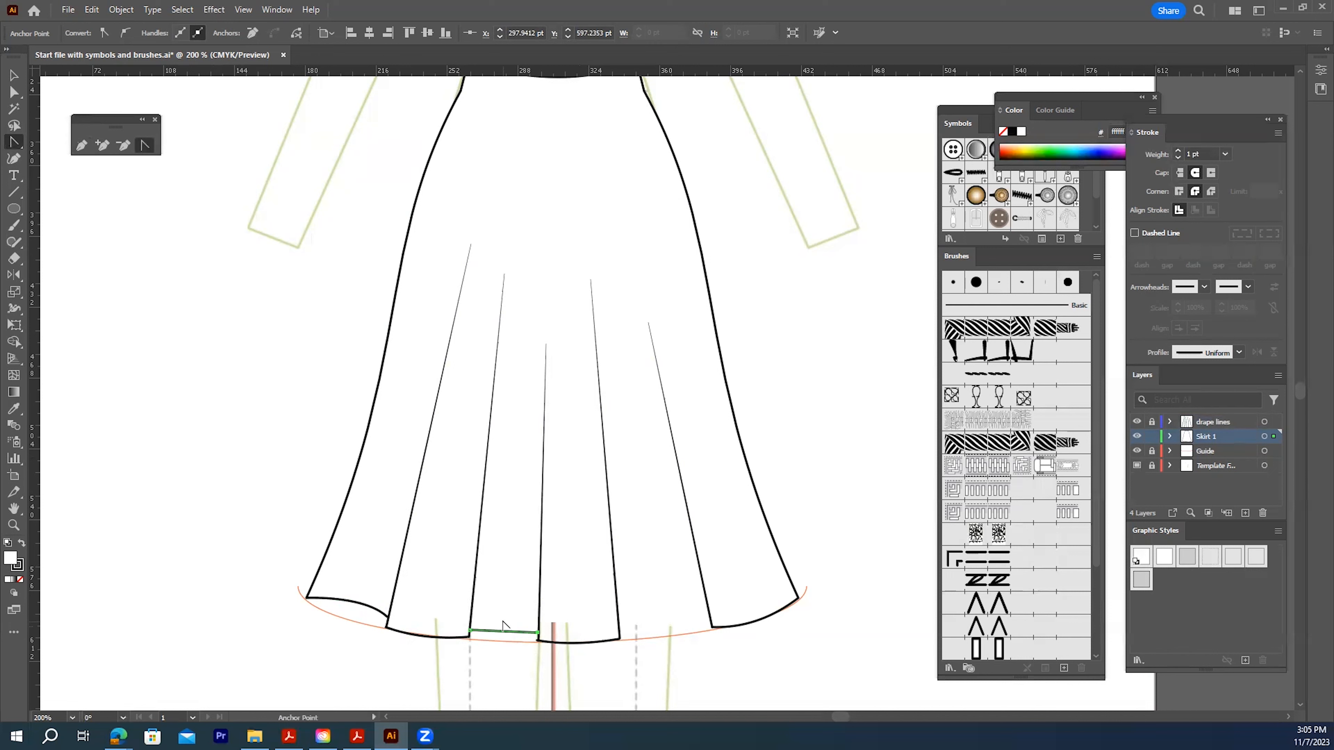
pyautogui.moveTo(501, 627); pyautogui.dragTo(501, 629)
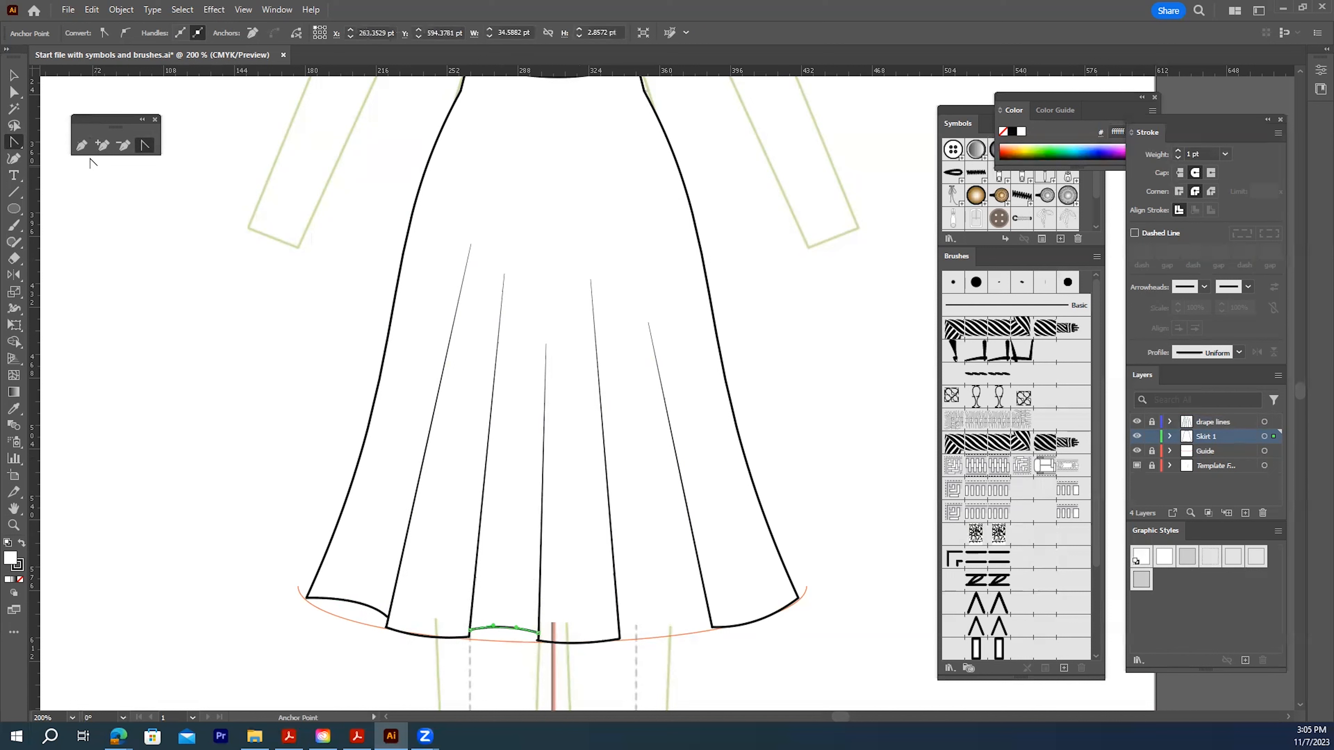
# Draw a hem segment slightly above the guide between the fourth and fifth fold lines and arch it upward
pyautogui.click(82, 146)
pyautogui.click(619, 631)
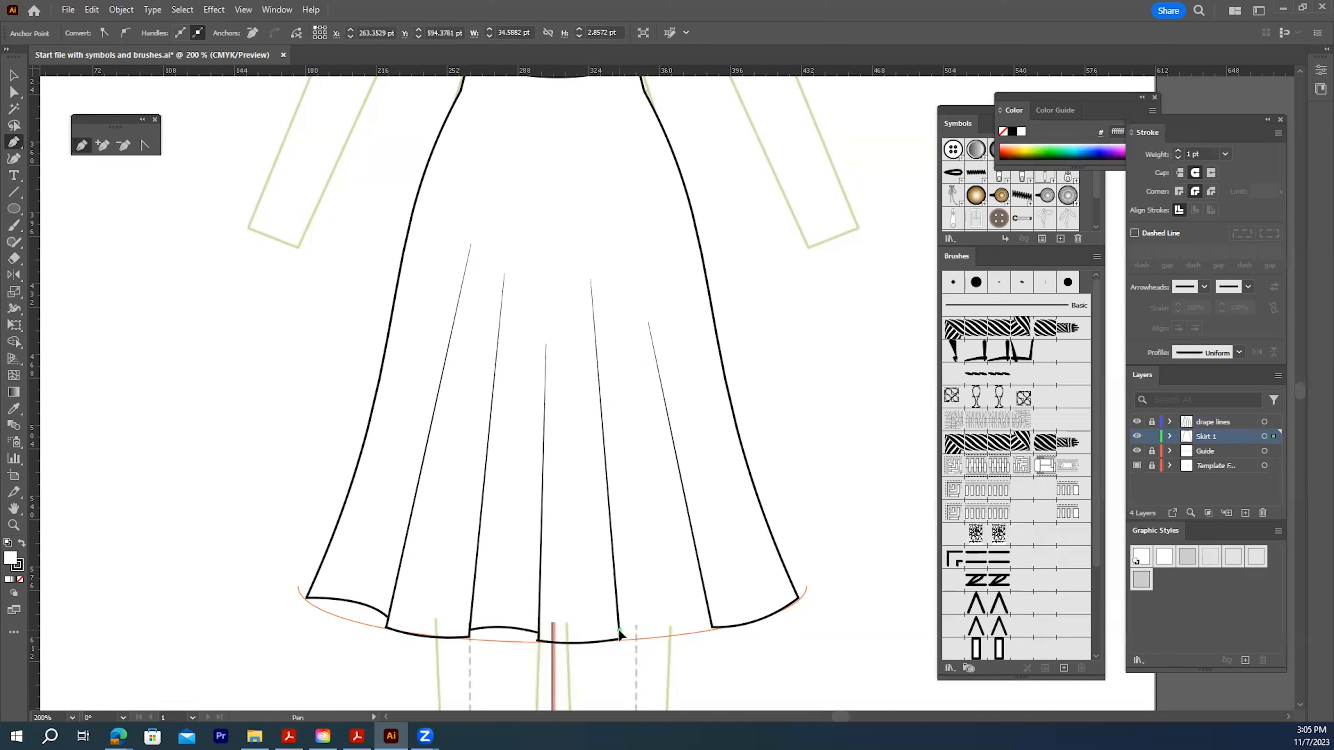
pyautogui.click(711, 621)
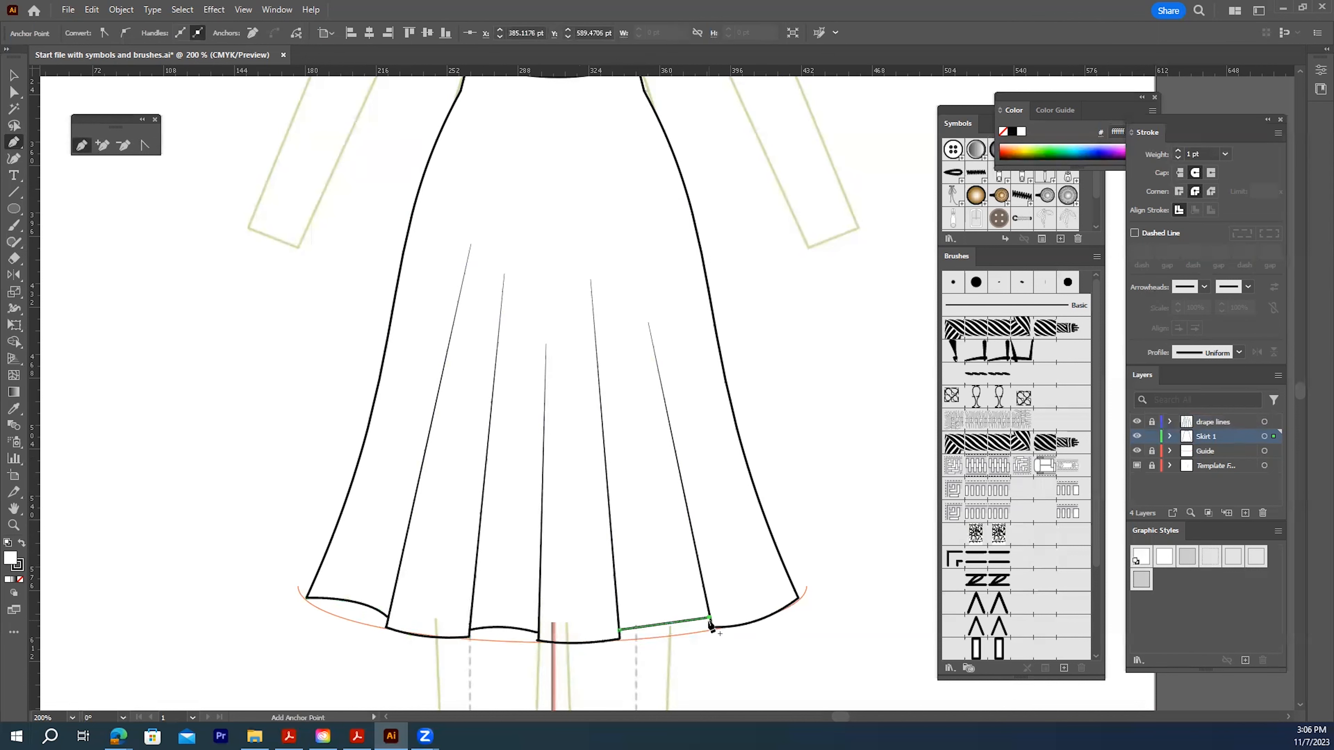
pyautogui.click(145, 145)
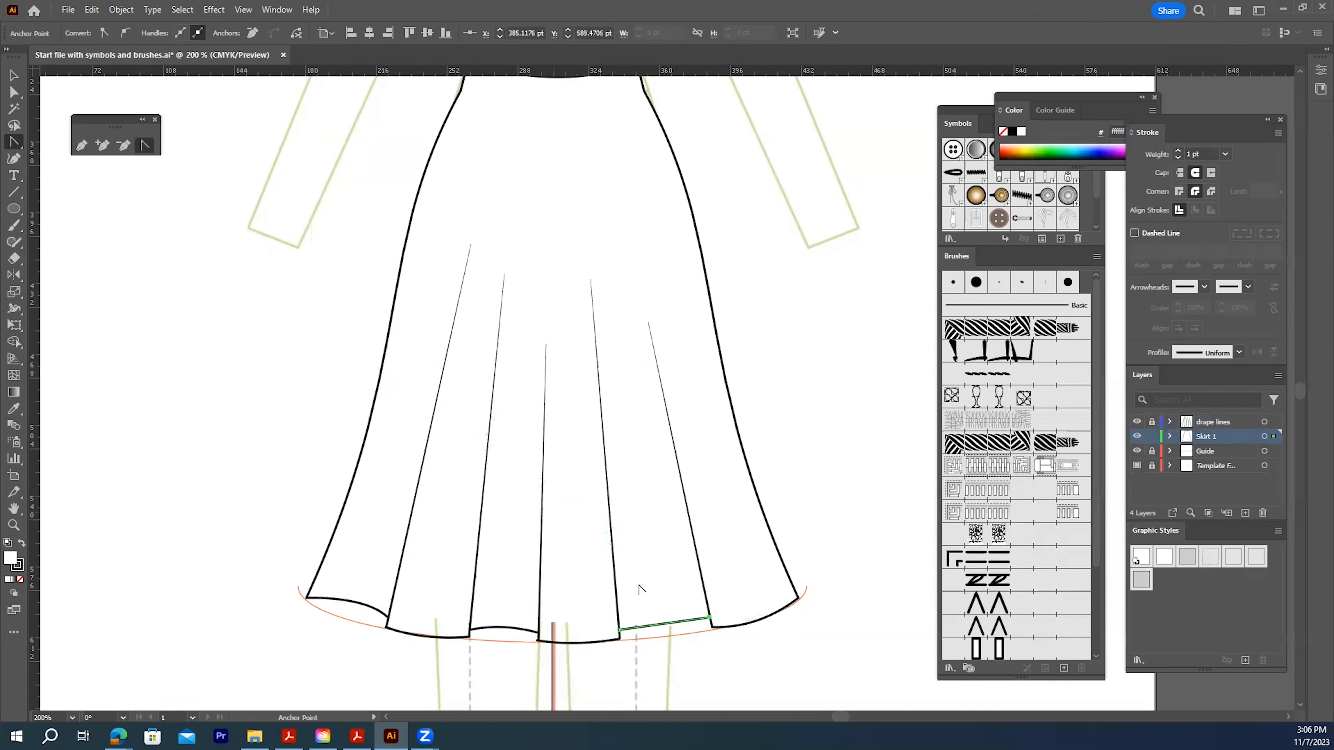
pyautogui.moveTo(659, 625); pyautogui.dragTo(659, 618)
# Nudge the arched hem segment between the fourth and fifth fold lines down by two increments
pyautogui.press('v')
pyautogui.click(838, 669)
pyautogui.click(665, 617)
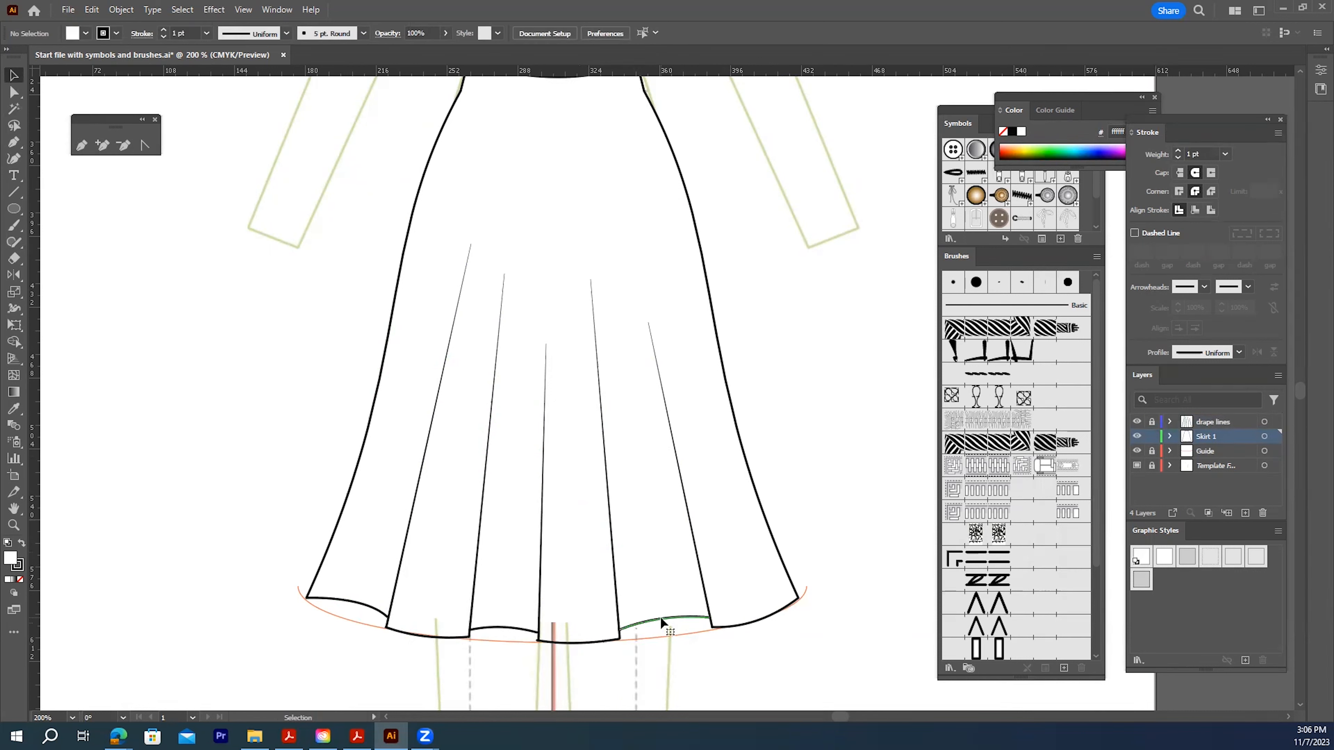
pyautogui.press('Down')
pyautogui.press('Down')
pyautogui.click(860, 647)
# Move the end anchor of the leftmost arched hem curve slightly down along the first fold line
pyautogui.click(14, 93)
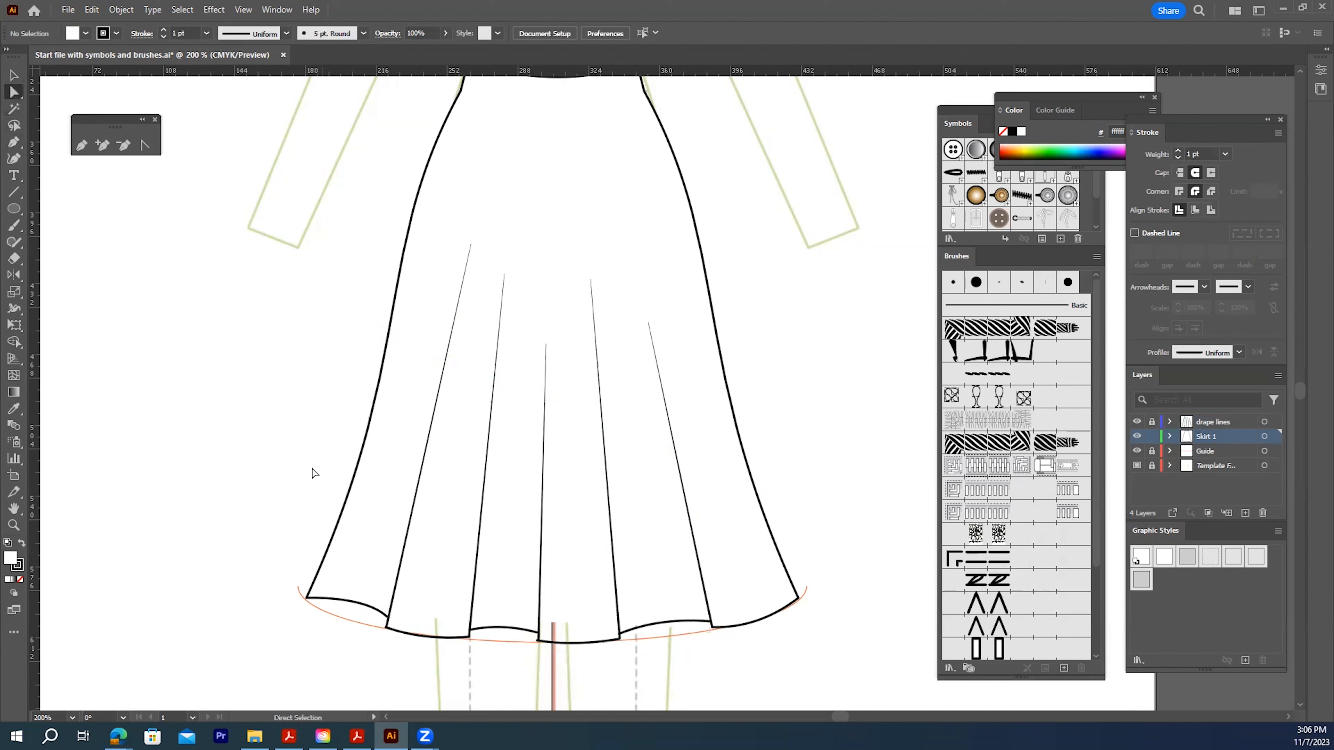
pyautogui.click(390, 624)
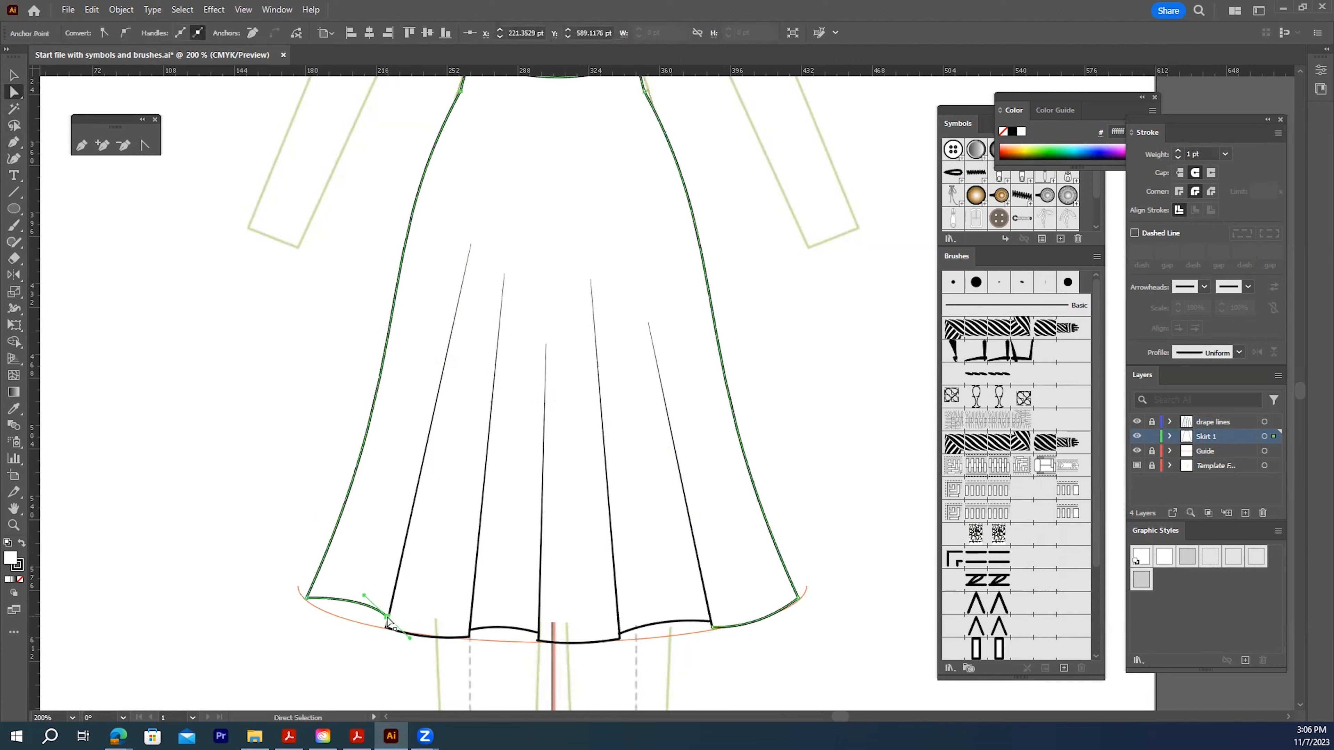
pyautogui.moveTo(387, 614); pyautogui.dragTo(387, 617)
pyautogui.press('Down')
pyautogui.click(390, 662)
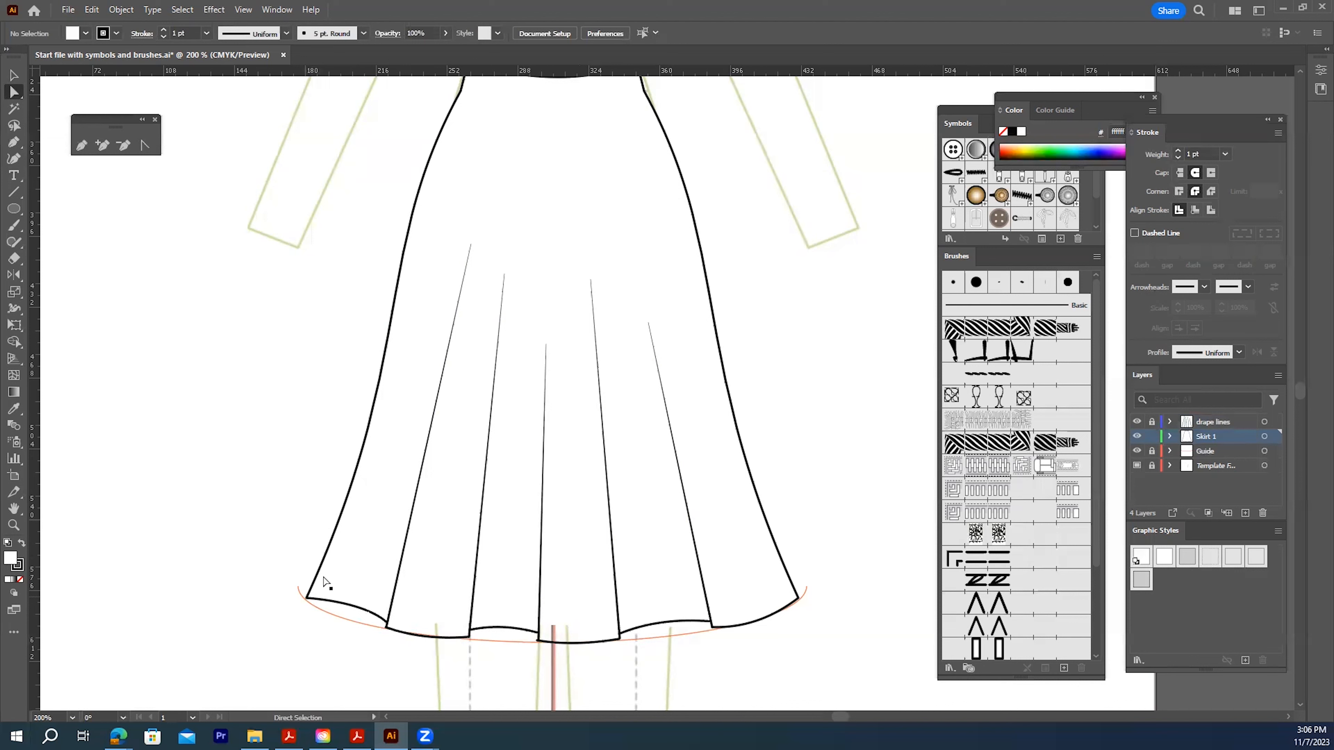
# Hide the drape lines layer and join the skirt outline and all hem segments into one closed path
pyautogui.click(1137, 422)
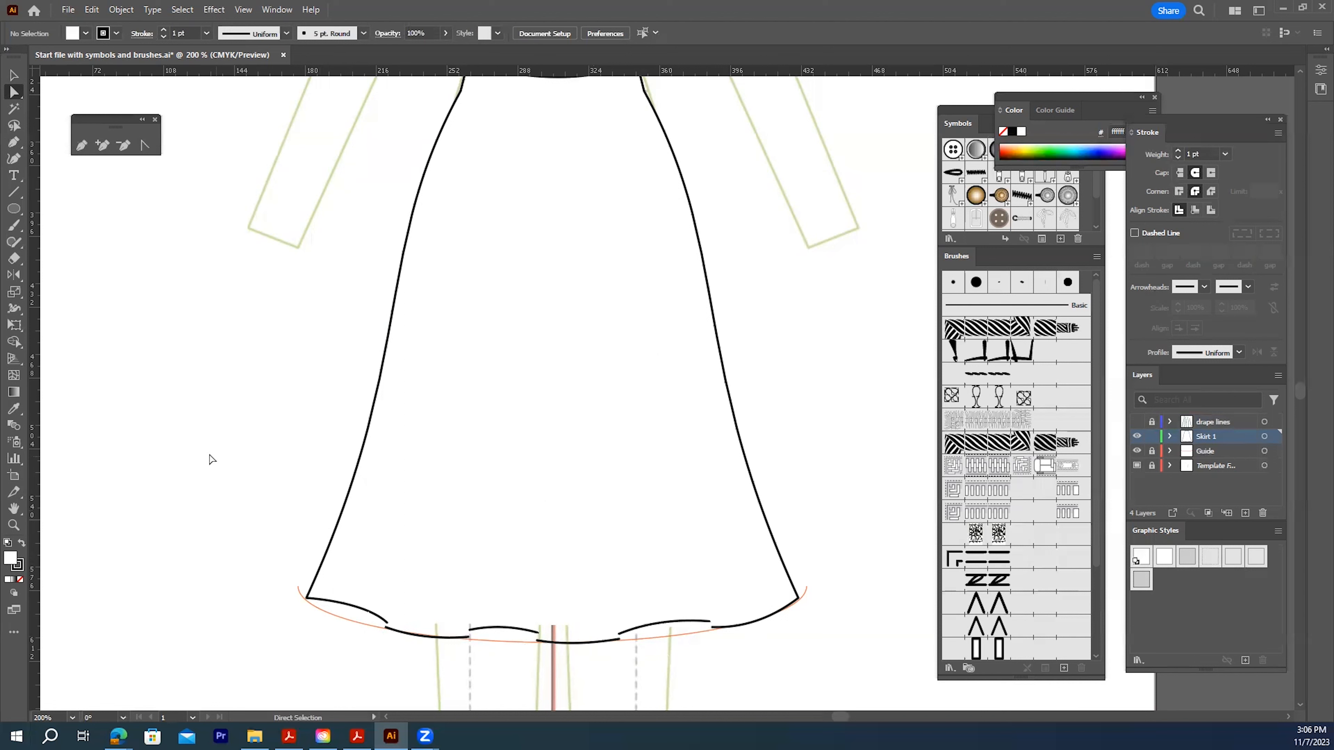
pyautogui.click(14, 75)
pyautogui.moveTo(461, 653); pyautogui.dragTo(855, 658)
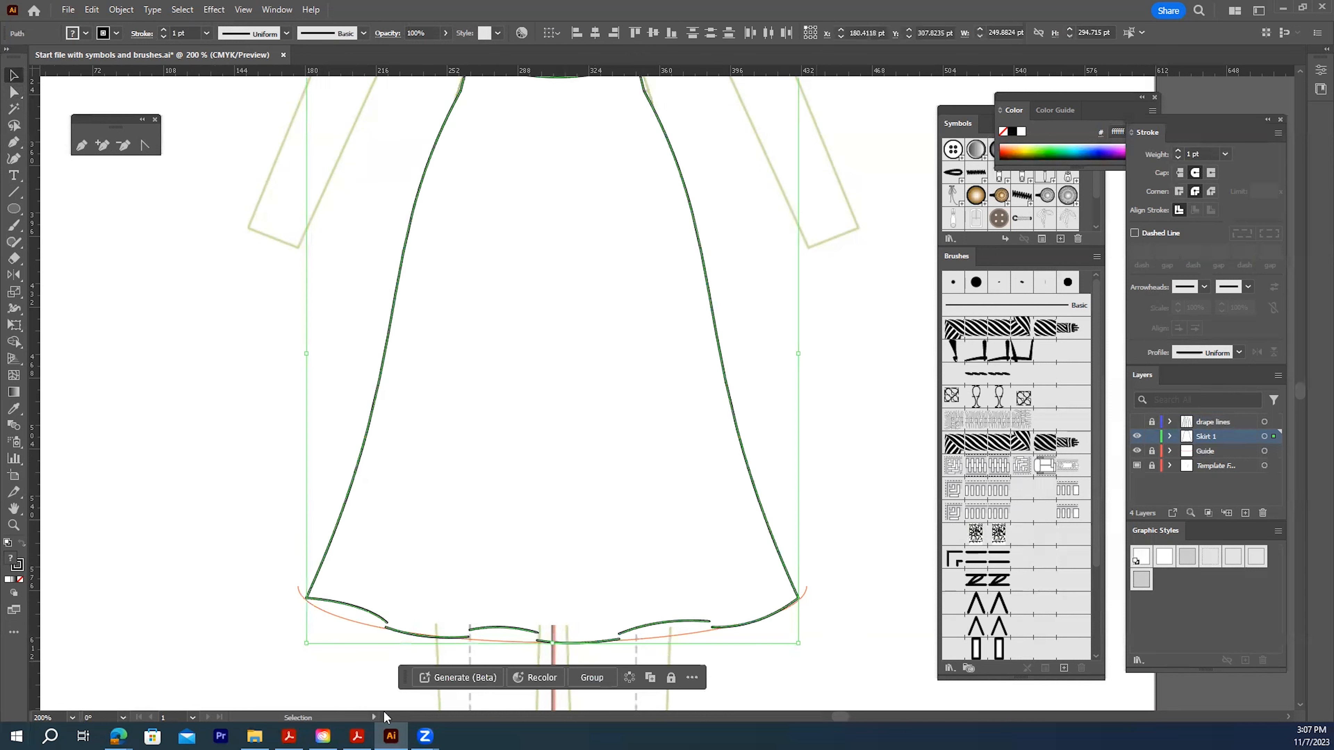
pyautogui.rightClick(447, 435)
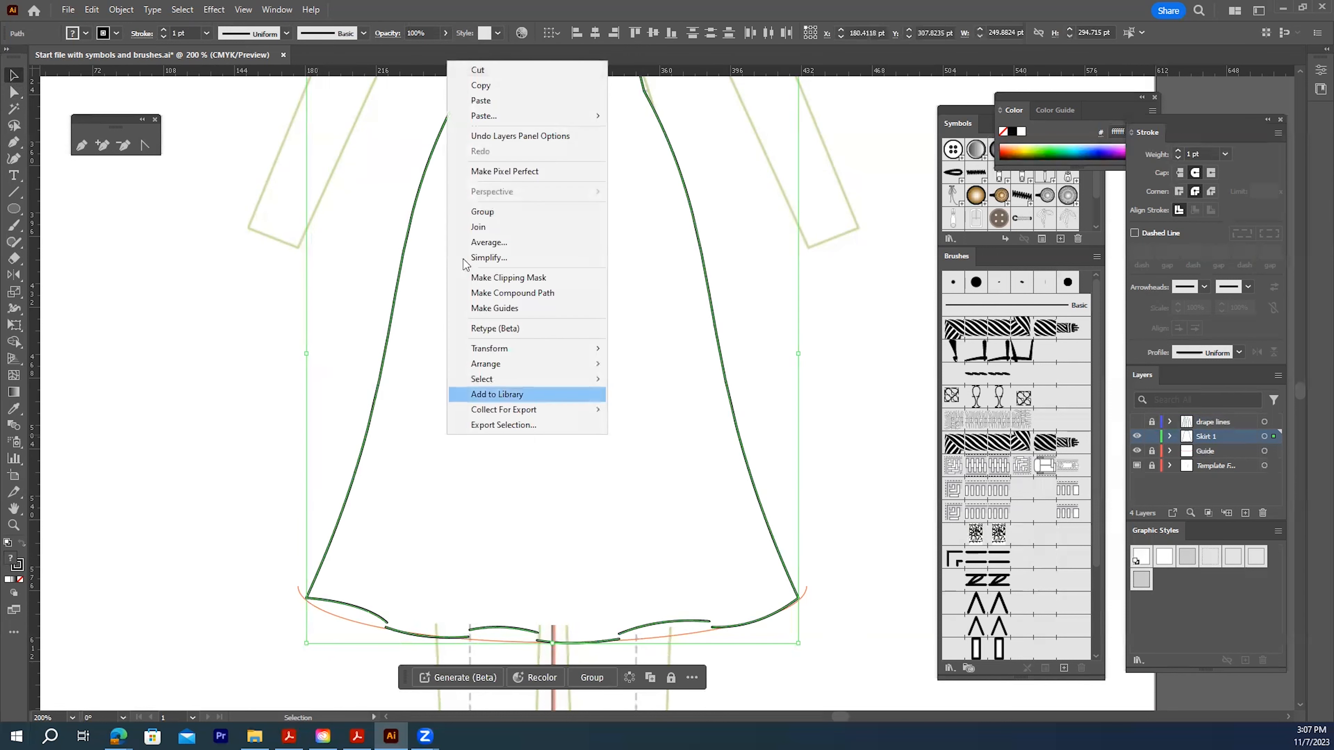
pyautogui.click(480, 231)
pyautogui.rightClick(434, 461)
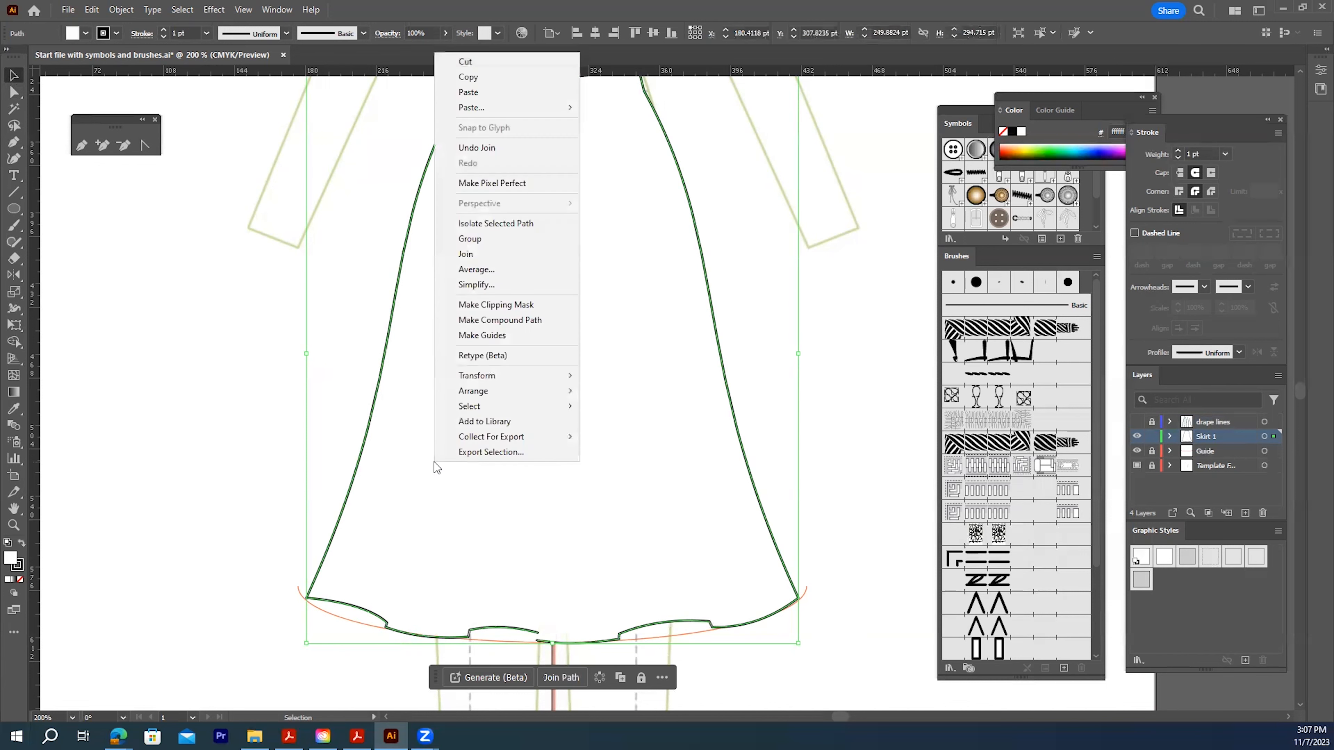
pyautogui.click(465, 255)
pyautogui.click(851, 500)
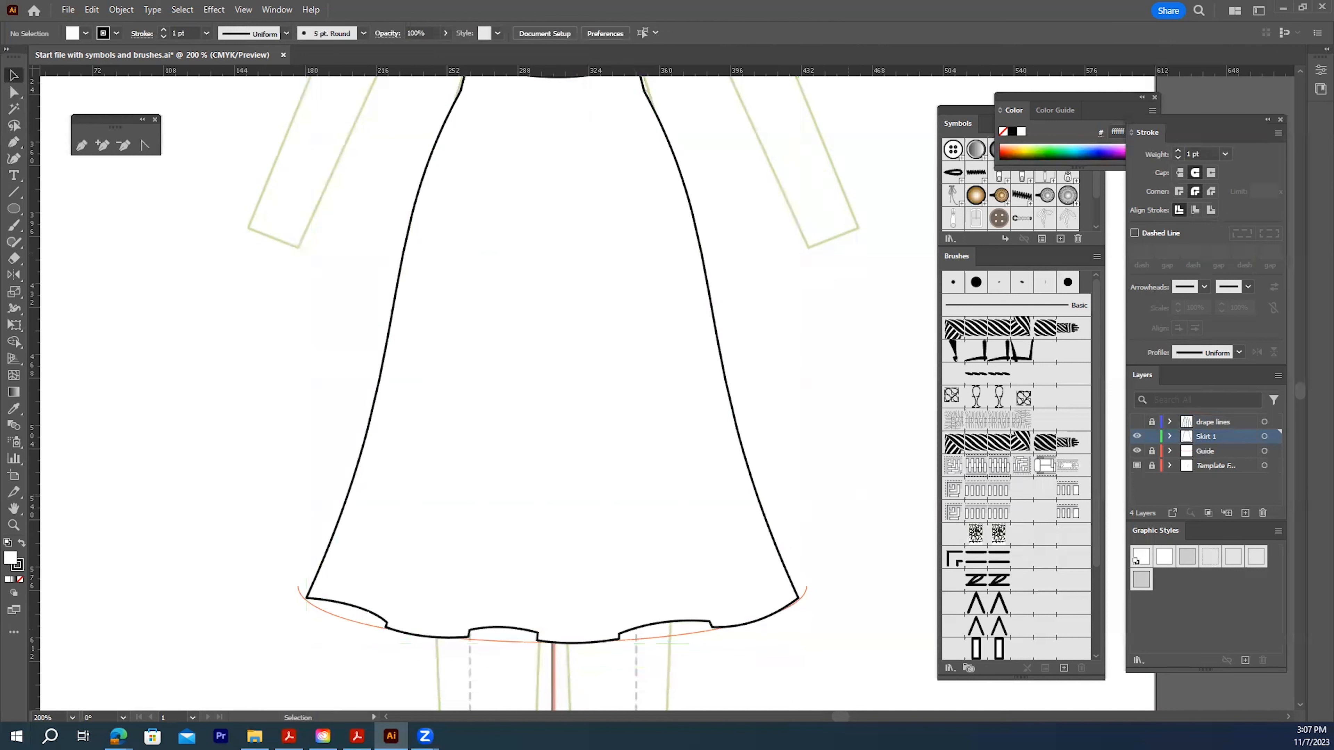
# Send the joined skirt shape to the back, behind the waistband, and show the drape lines layer again
pyautogui.scroll(3, 648, 625)
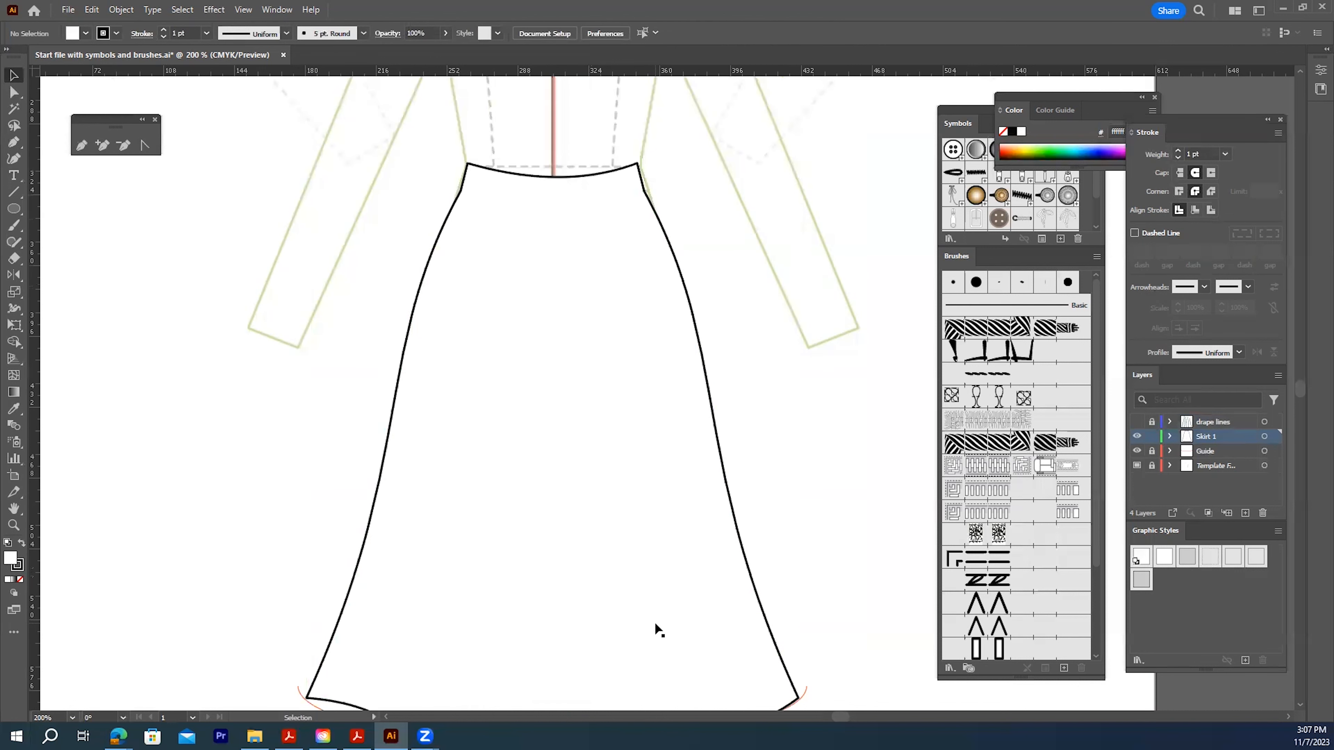
pyautogui.scroll(-3, 651, 628)
pyautogui.scroll(3, 640, 622)
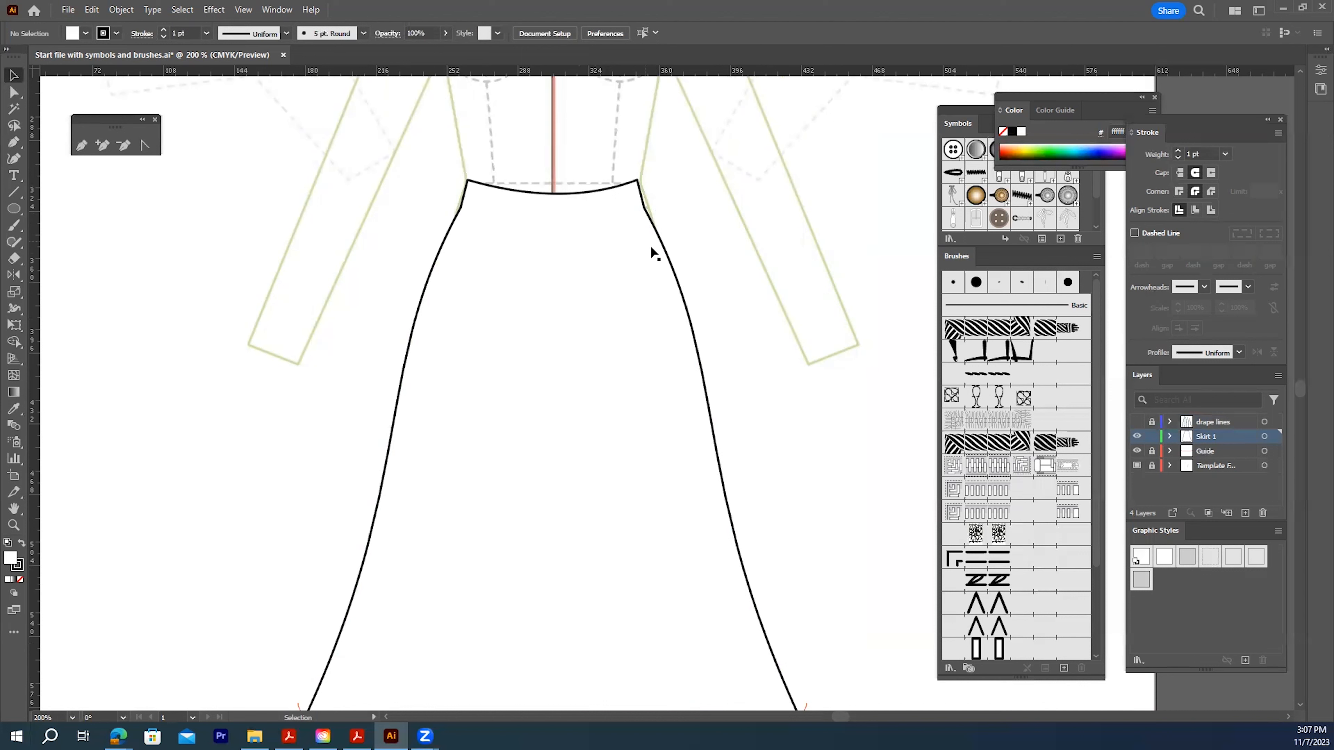
pyautogui.click(667, 255)
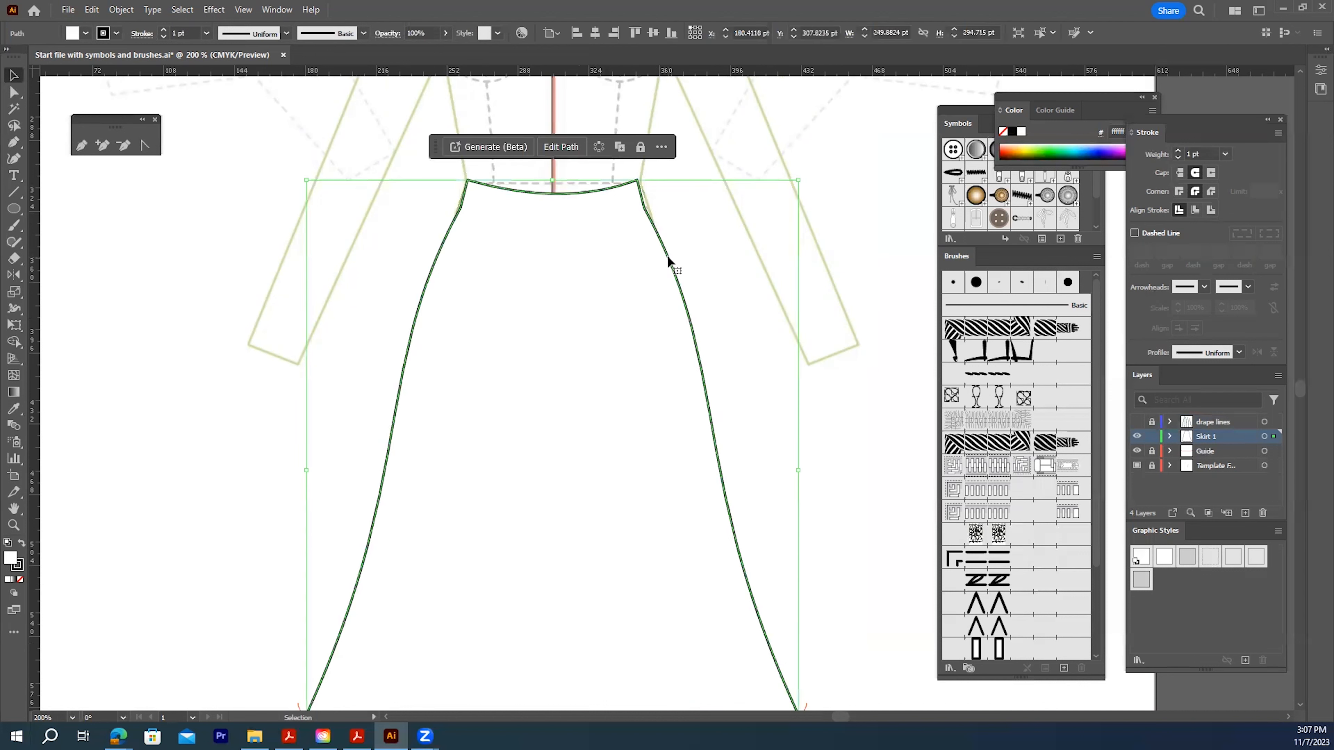
pyautogui.rightClick(668, 257)
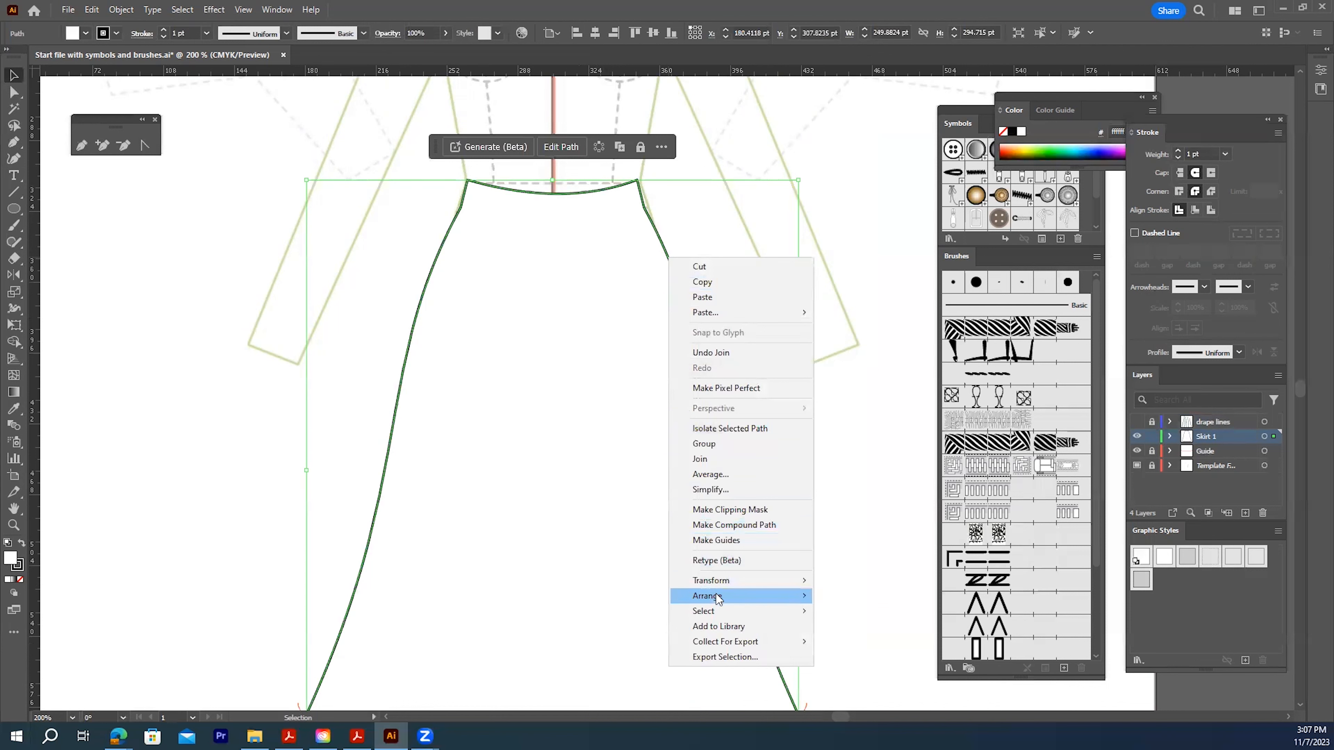
pyautogui.moveTo(716, 595)
pyautogui.click(862, 640)
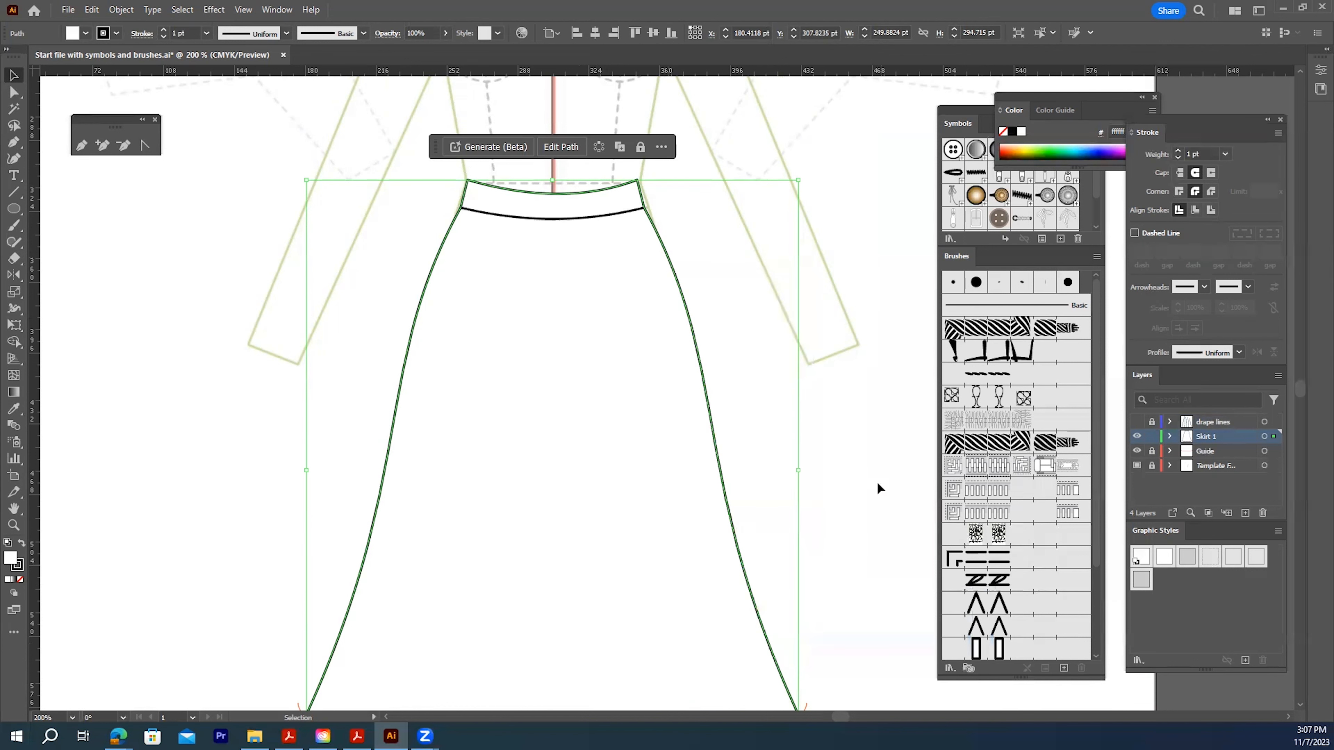
pyautogui.click(850, 436)
pyautogui.scroll(-3, 639, 553)
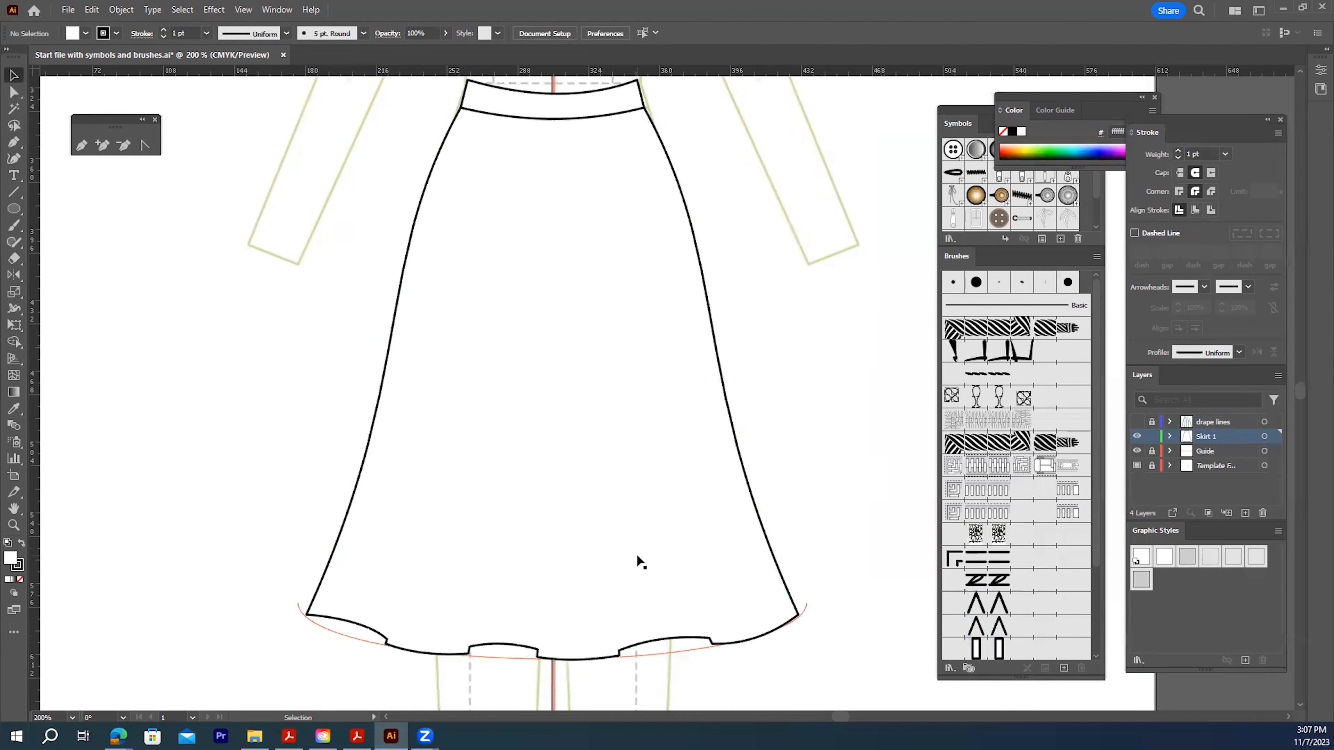
pyautogui.click(1137, 423)
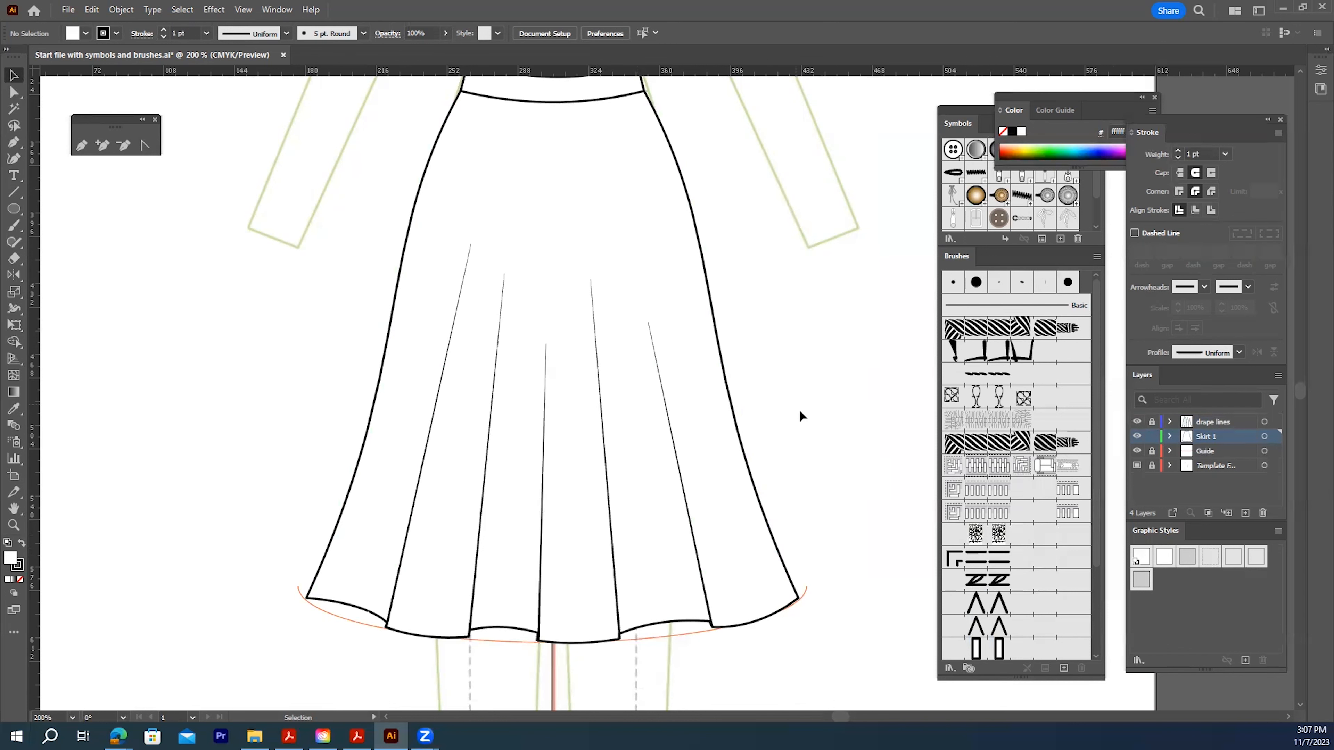
# Examine the joined skirt shape from the folded hem up to the waistband
pyautogui.scroll(2, 620, 541)
pyautogui.scroll(-2, 630, 544)
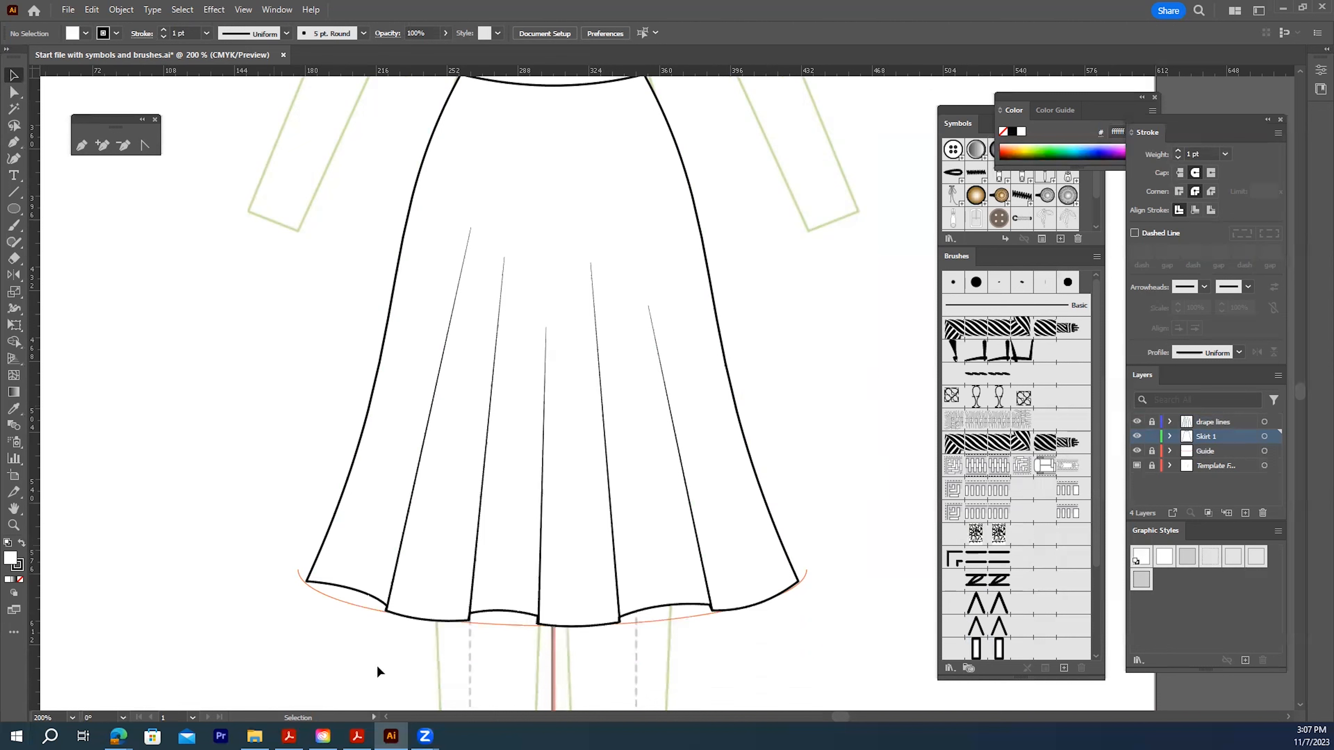
pyautogui.scroll(2, 510, 527)
pyautogui.scroll(-1, 510, 527)
pyautogui.scroll(5, 510, 526)
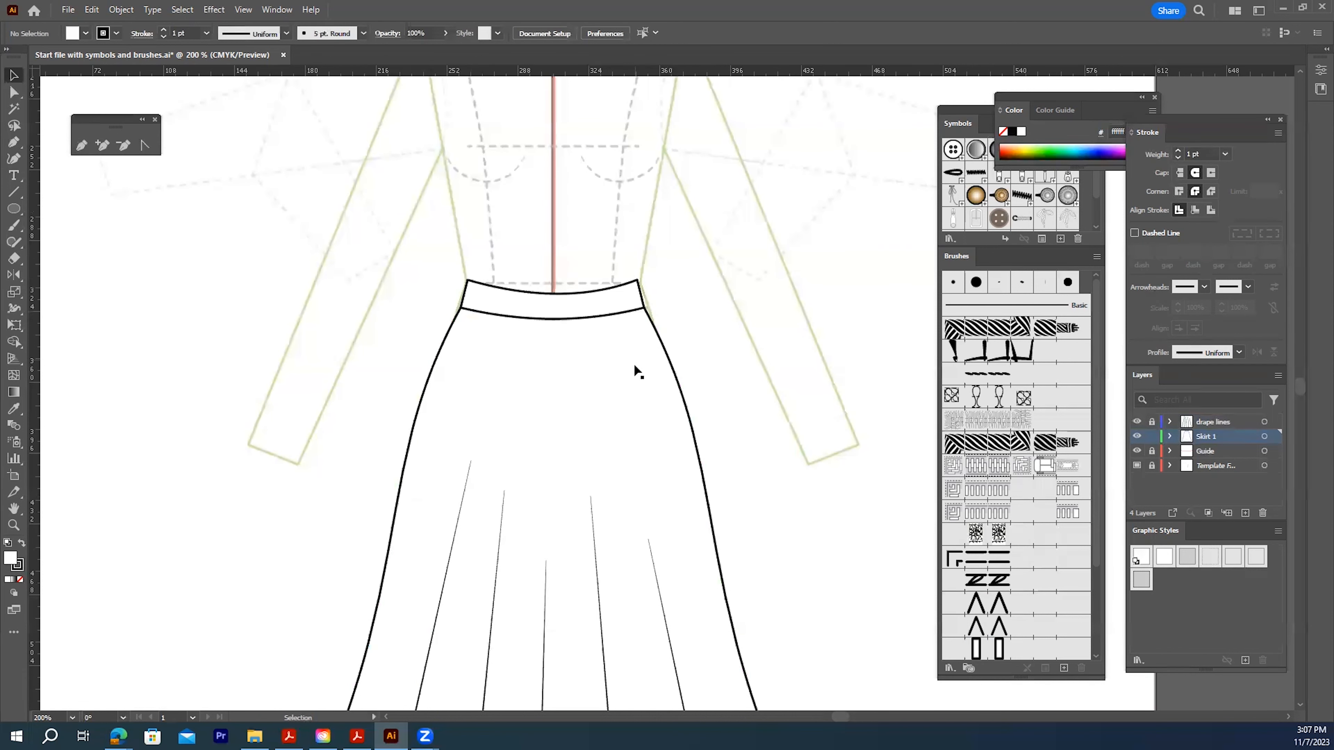
pyautogui.scroll(2, 630, 376)
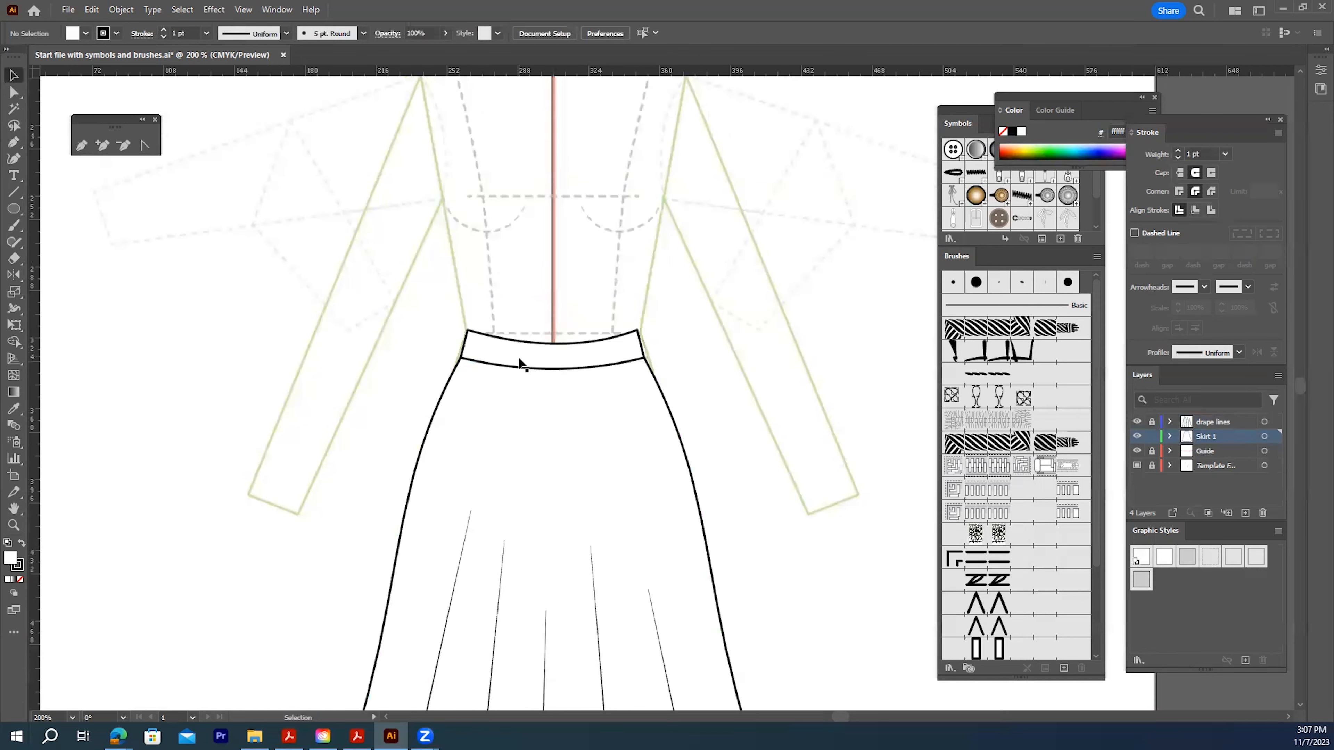
pyautogui.scroll(1, 522, 368)
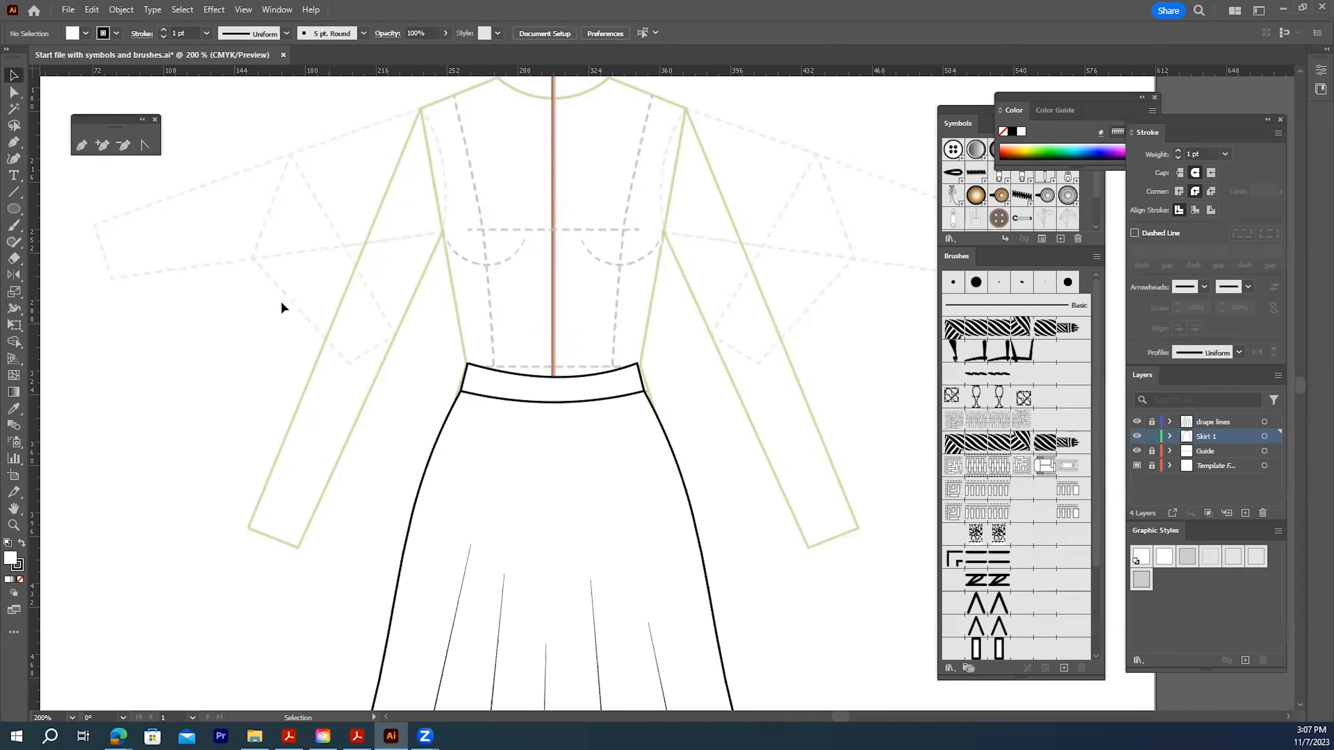
# Paste a copy of the joined skirt outline directly behind the original
pyautogui.doubleClick(494, 370)
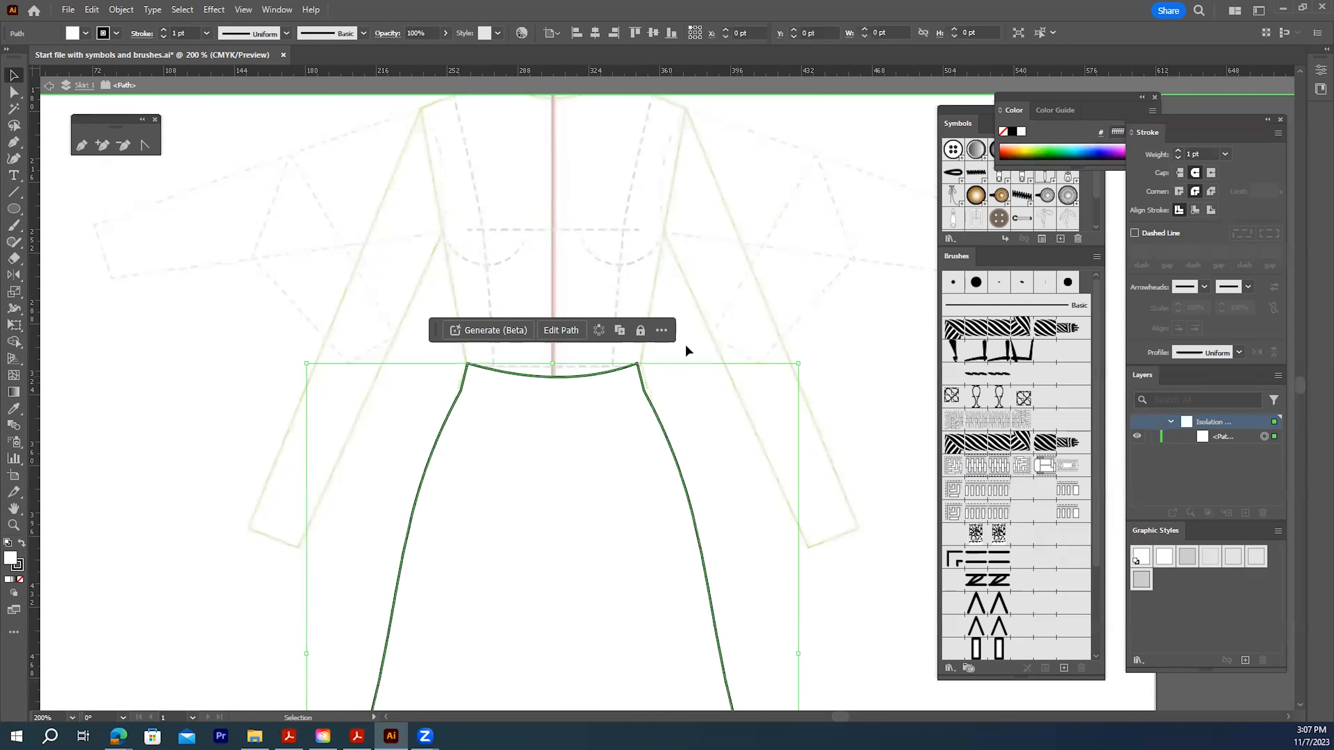
pyautogui.doubleClick(720, 307)
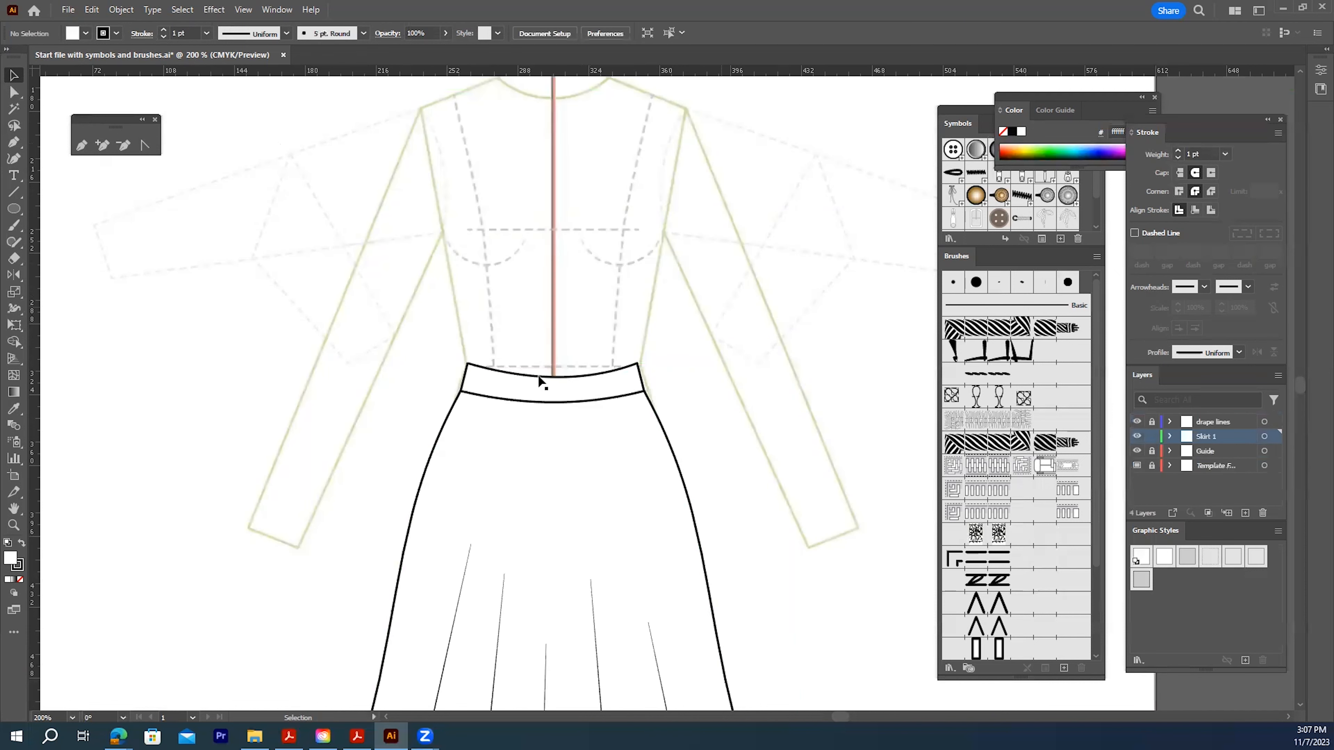
pyautogui.click(505, 377)
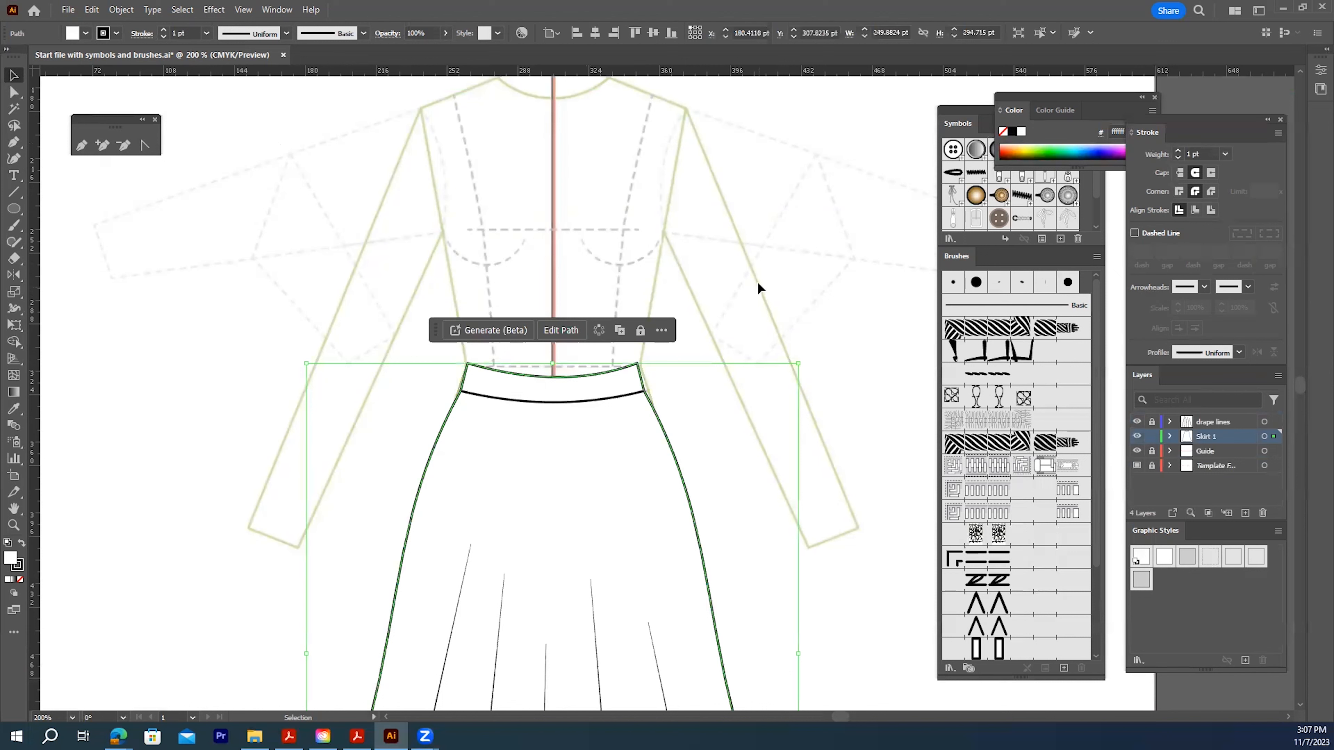
pyautogui.hotkey('ctrl', 'b')
pyautogui.press('a')
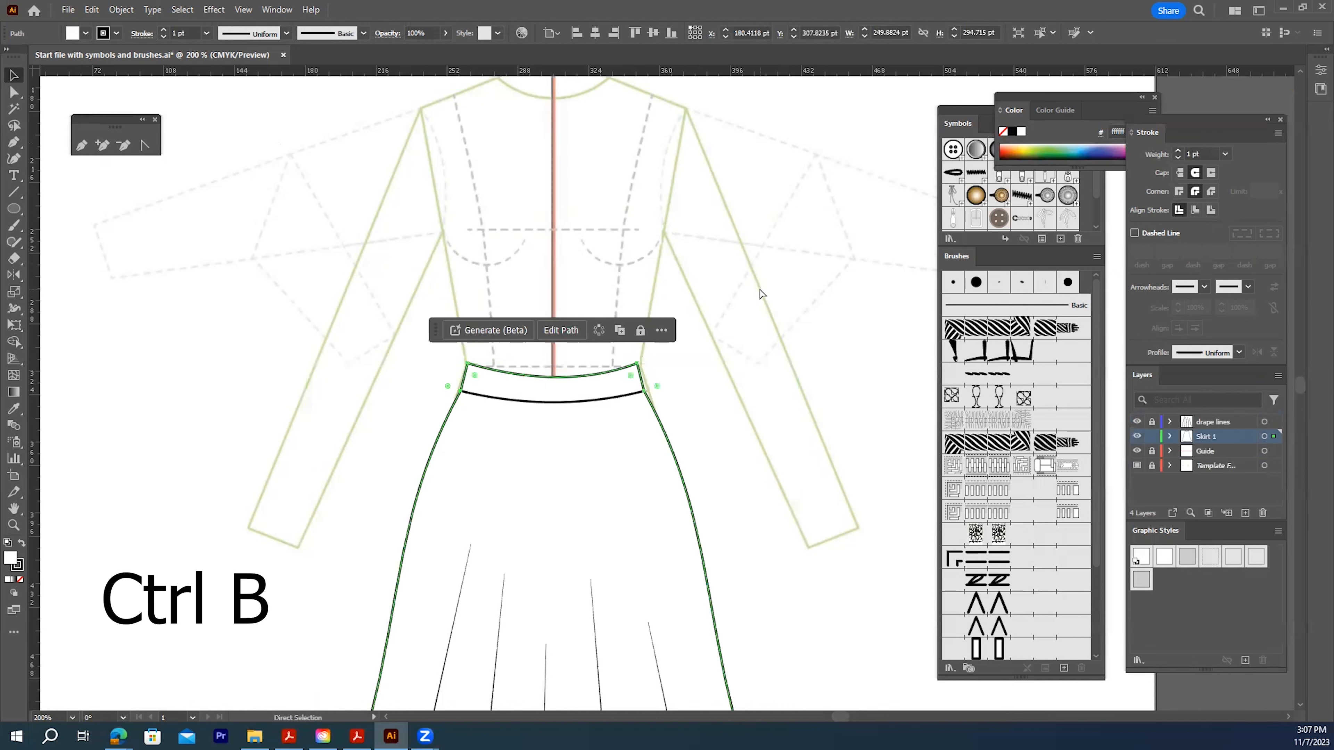
pyautogui.press('v')
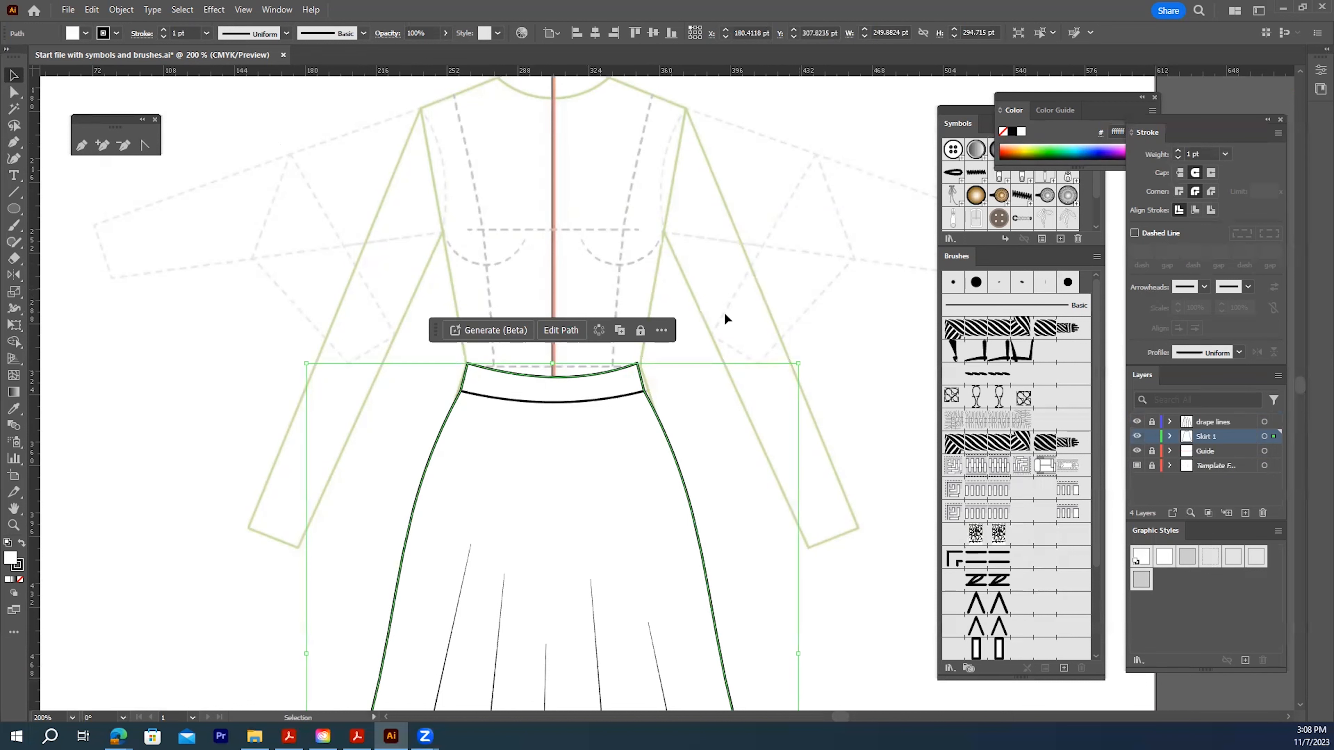
# Isolate the pasted skirt copy and bend its waist edge upward at the centre into a shallow arch
pyautogui.scroll(-5, 744, 307)
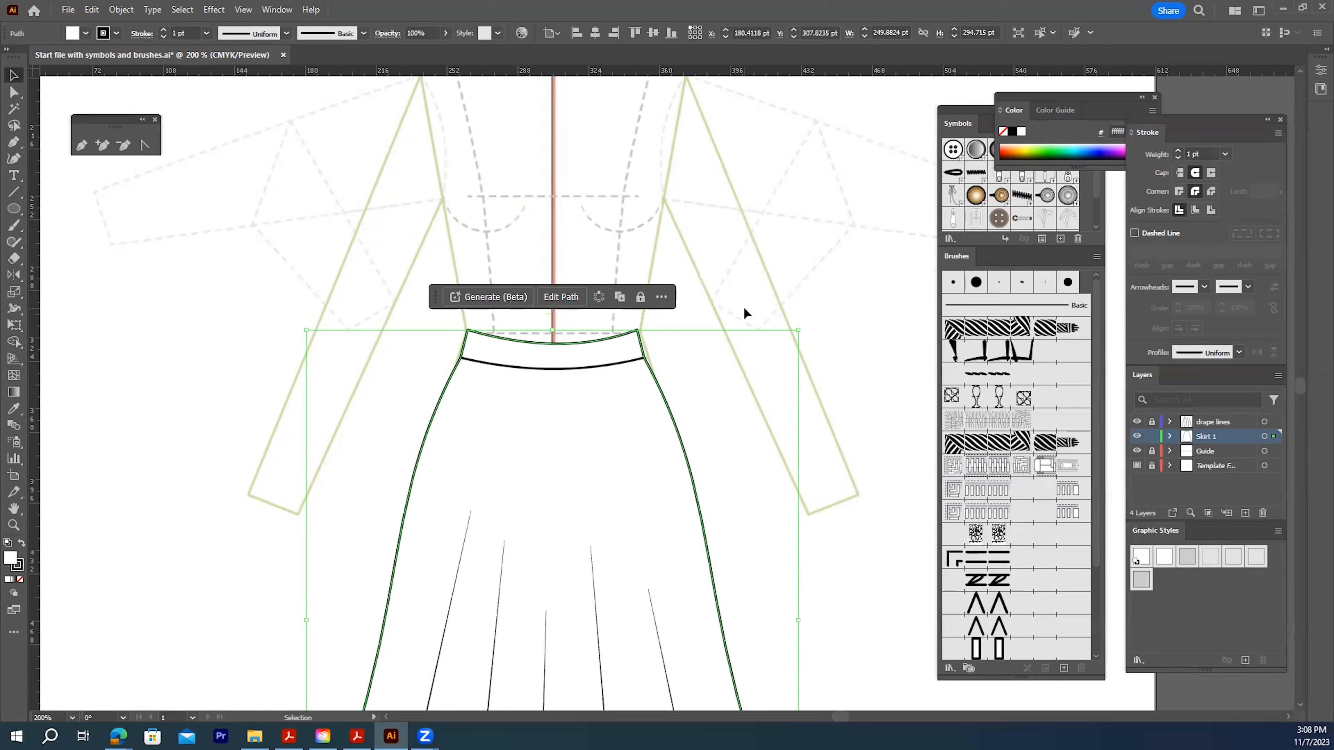
pyautogui.scroll(5, 746, 310)
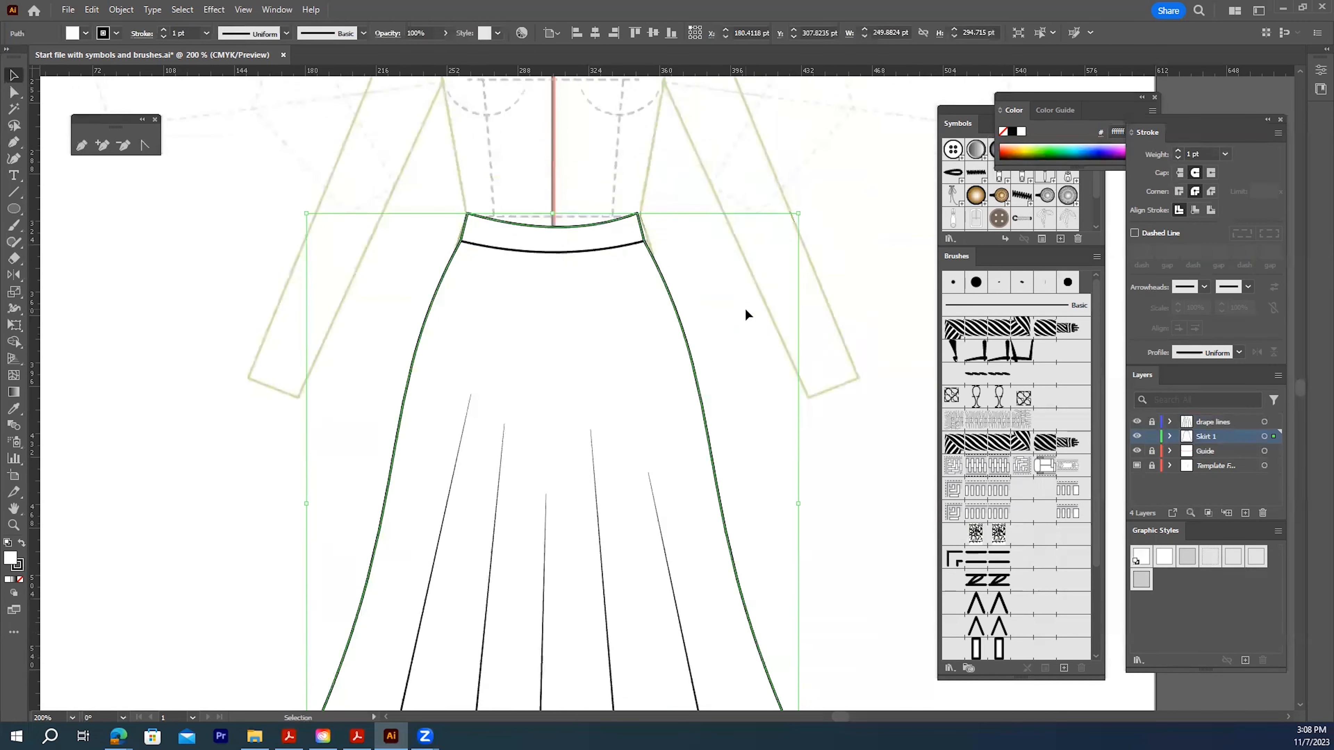
pyautogui.rightClick(642, 330)
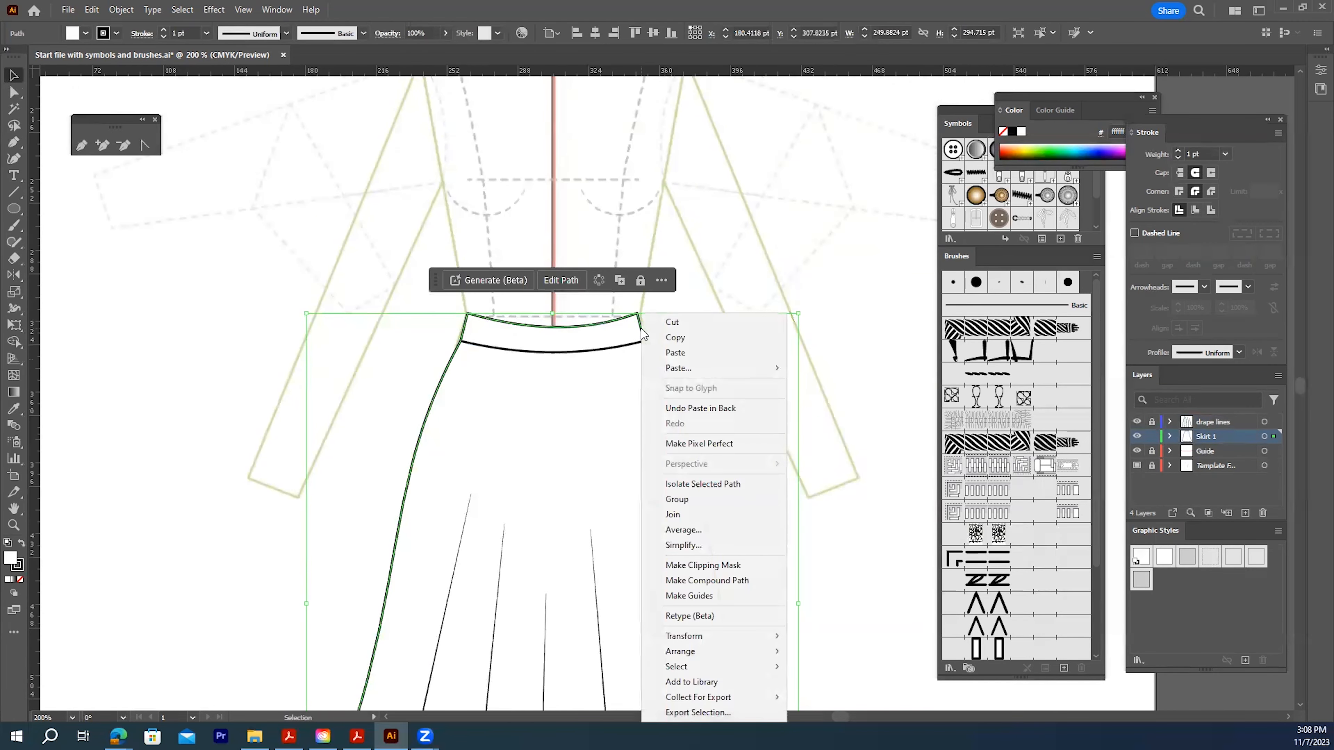
pyautogui.click(695, 484)
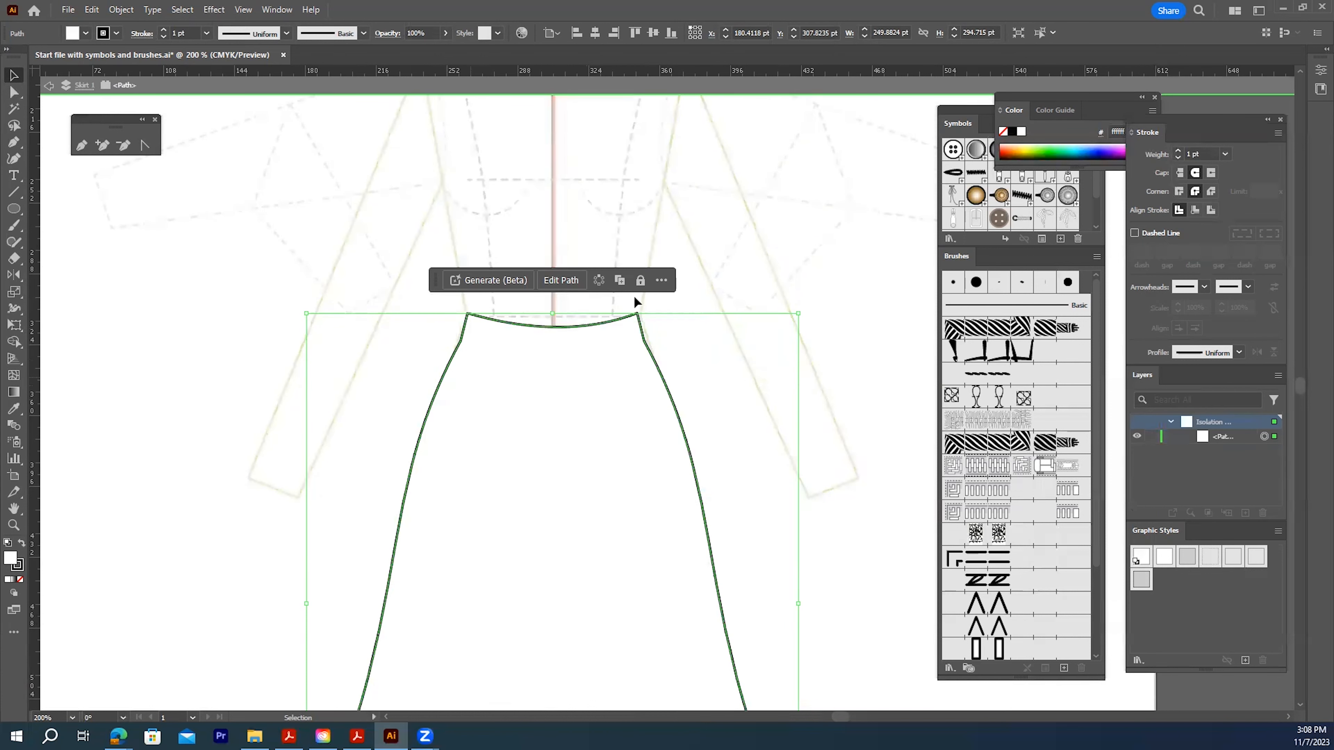
pyautogui.click(144, 145)
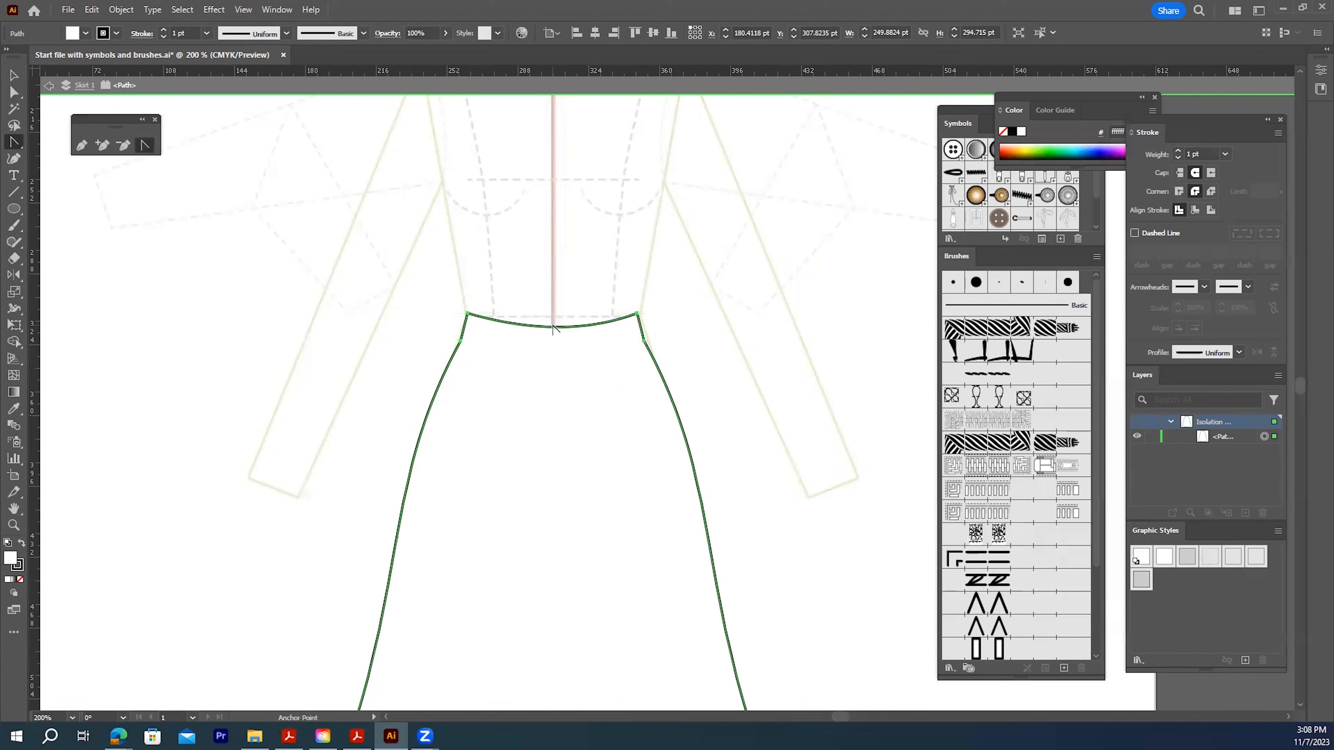
pyautogui.moveTo(552, 328); pyautogui.dragTo(555, 309)
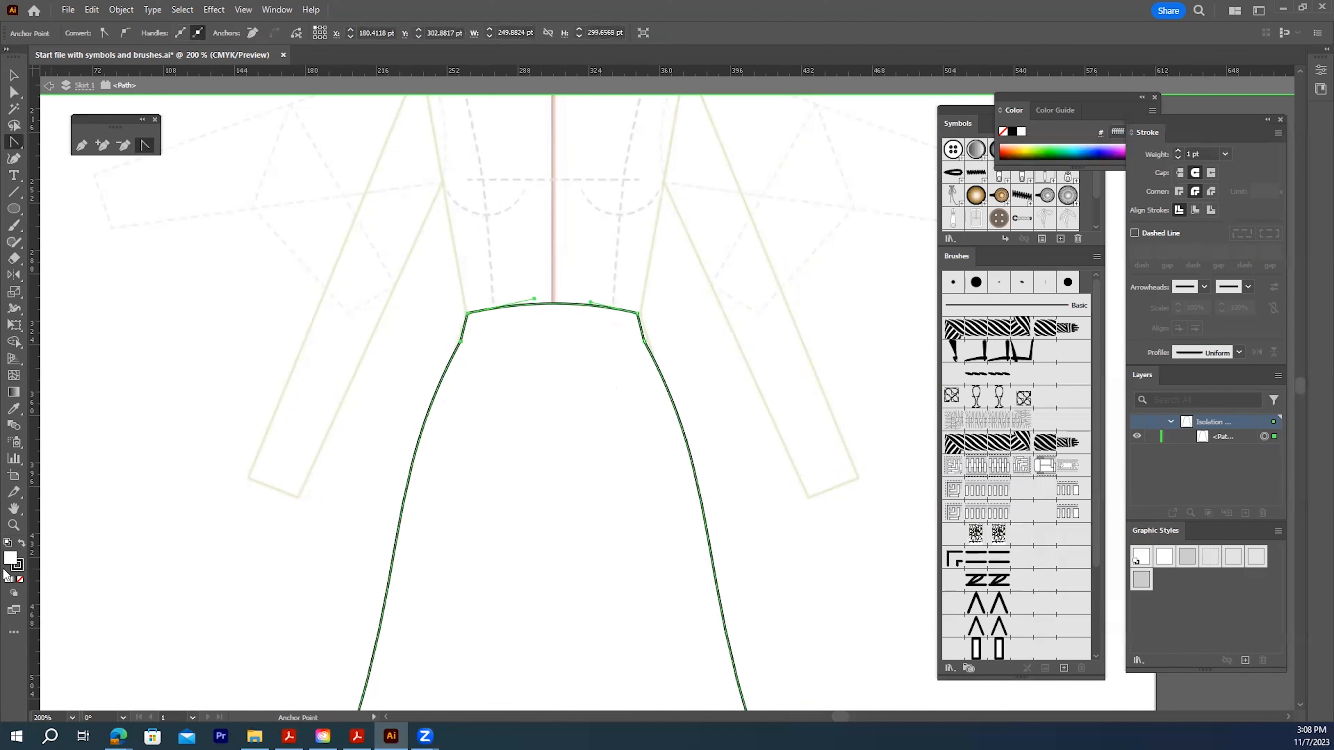
# Fill the isolated skirt copy with grey #cccccc and exit isolation mode
pyautogui.doubleClick(10, 559)
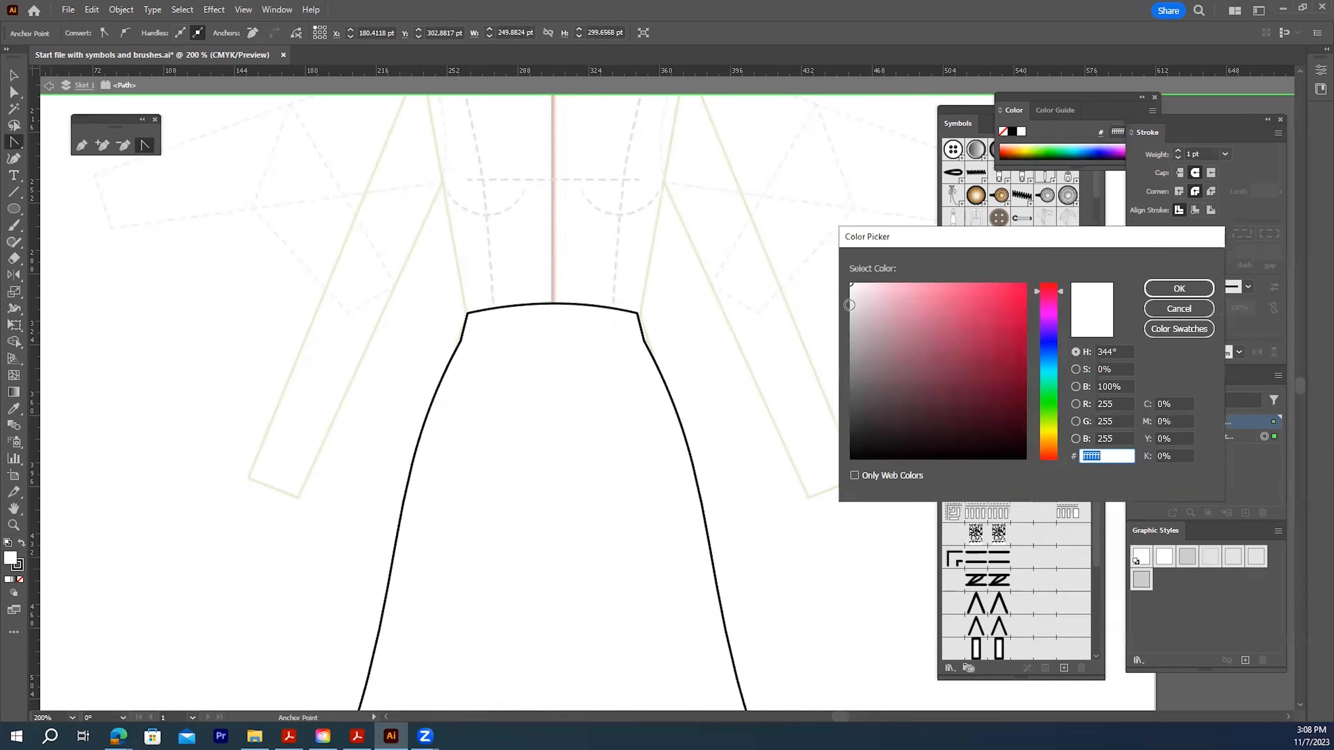
pyautogui.click(851, 305)
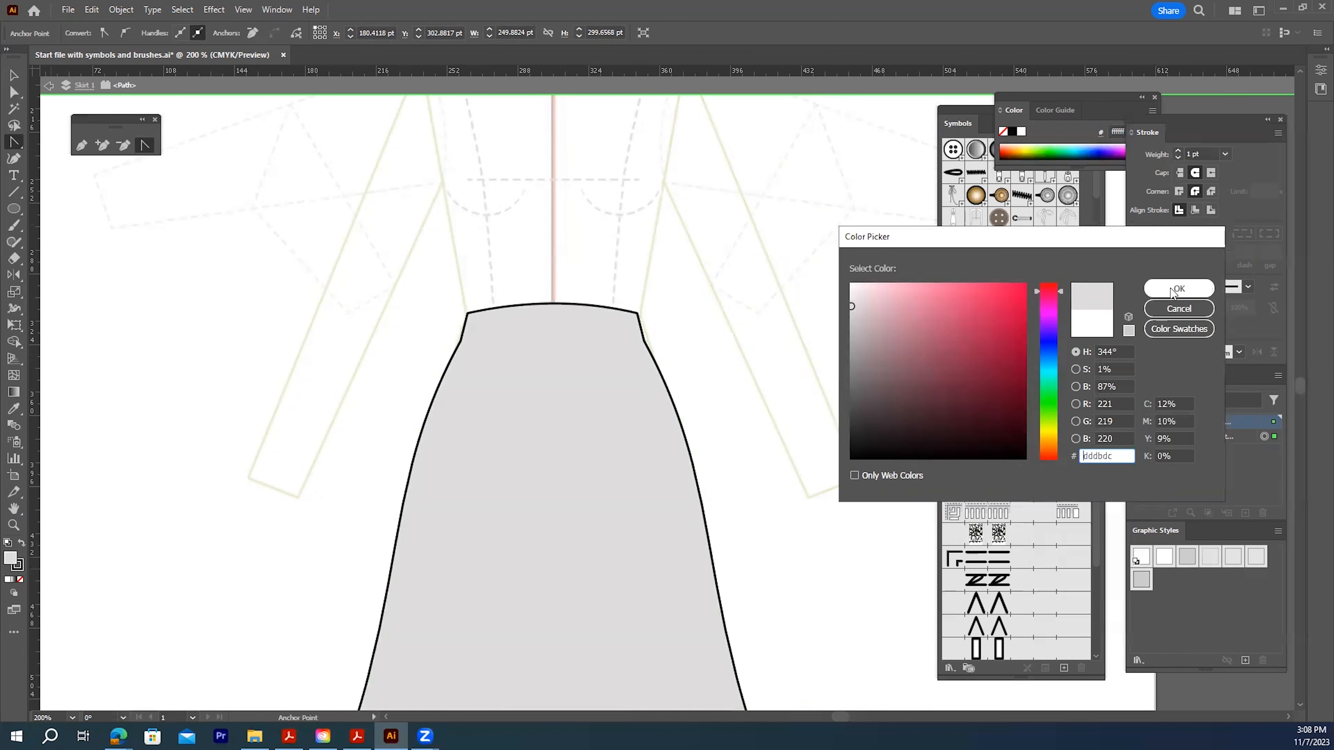
pyautogui.doubleClick(1086, 456)
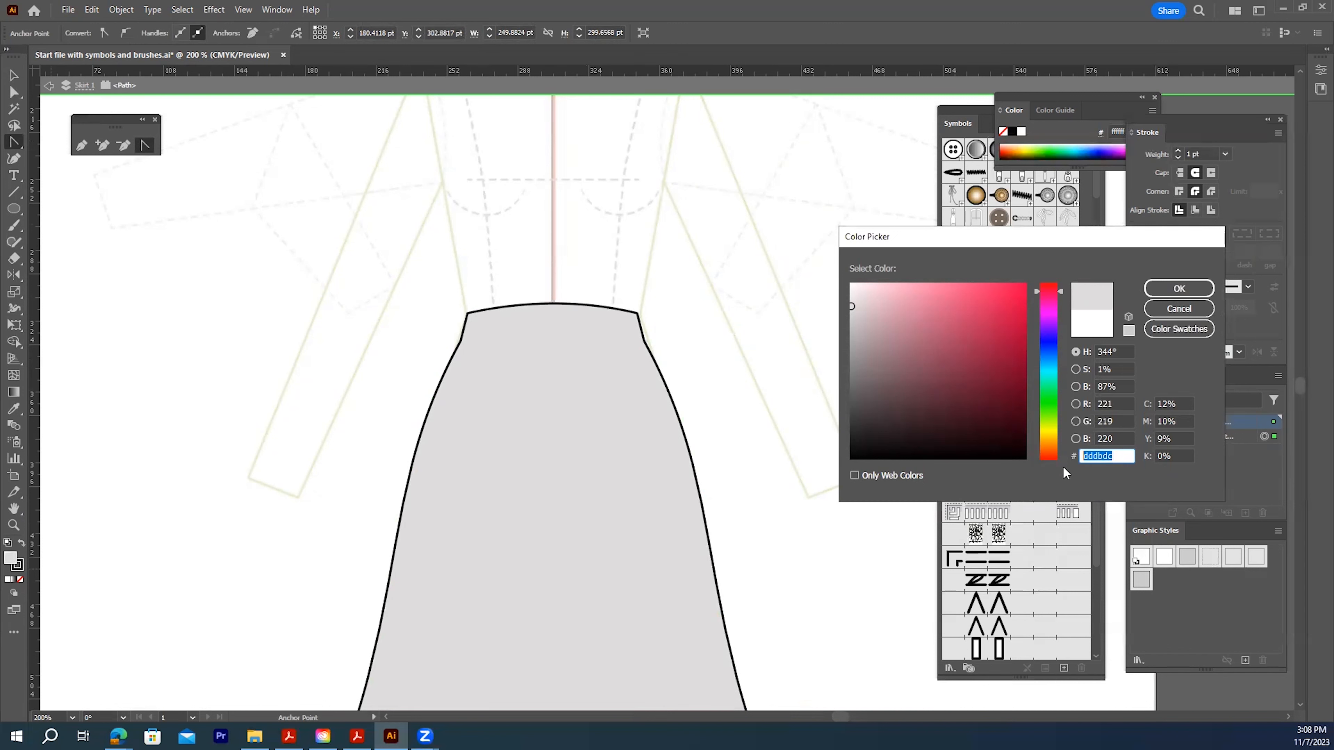
pyautogui.write('cccccc')
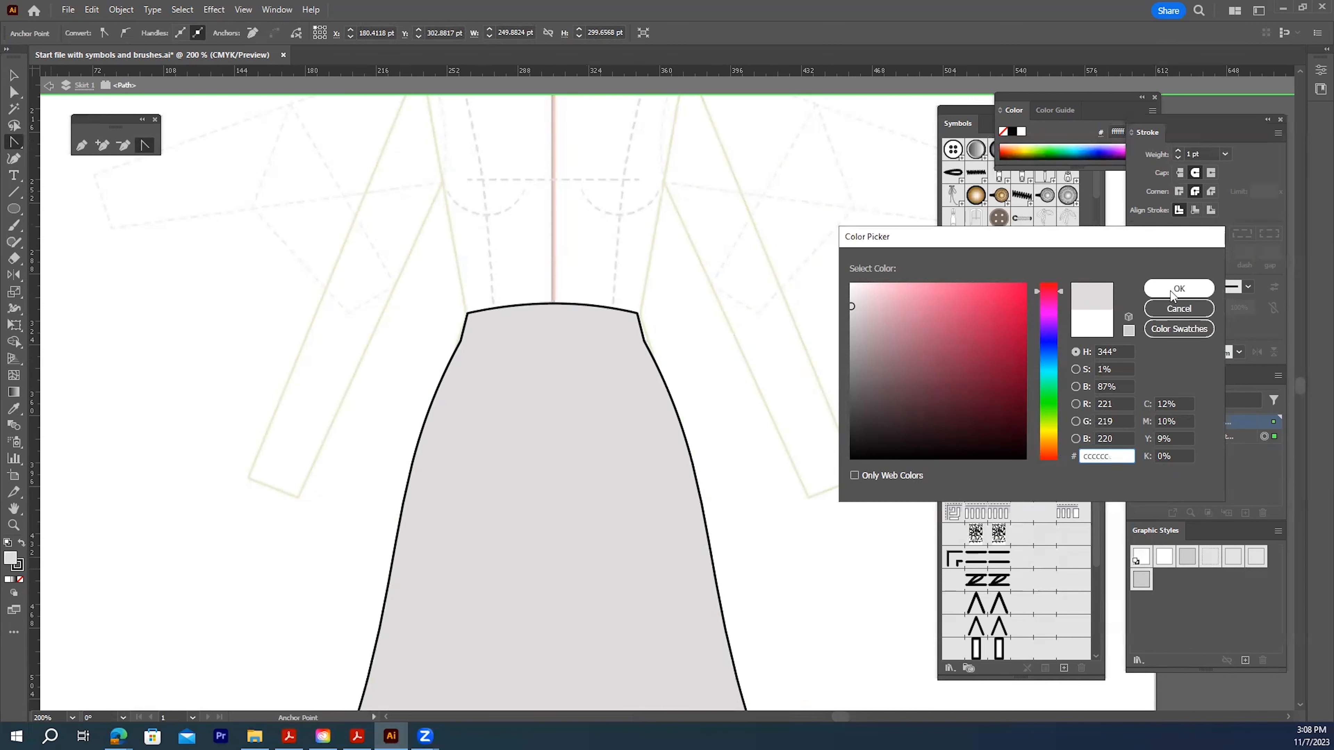
pyautogui.click(1171, 289)
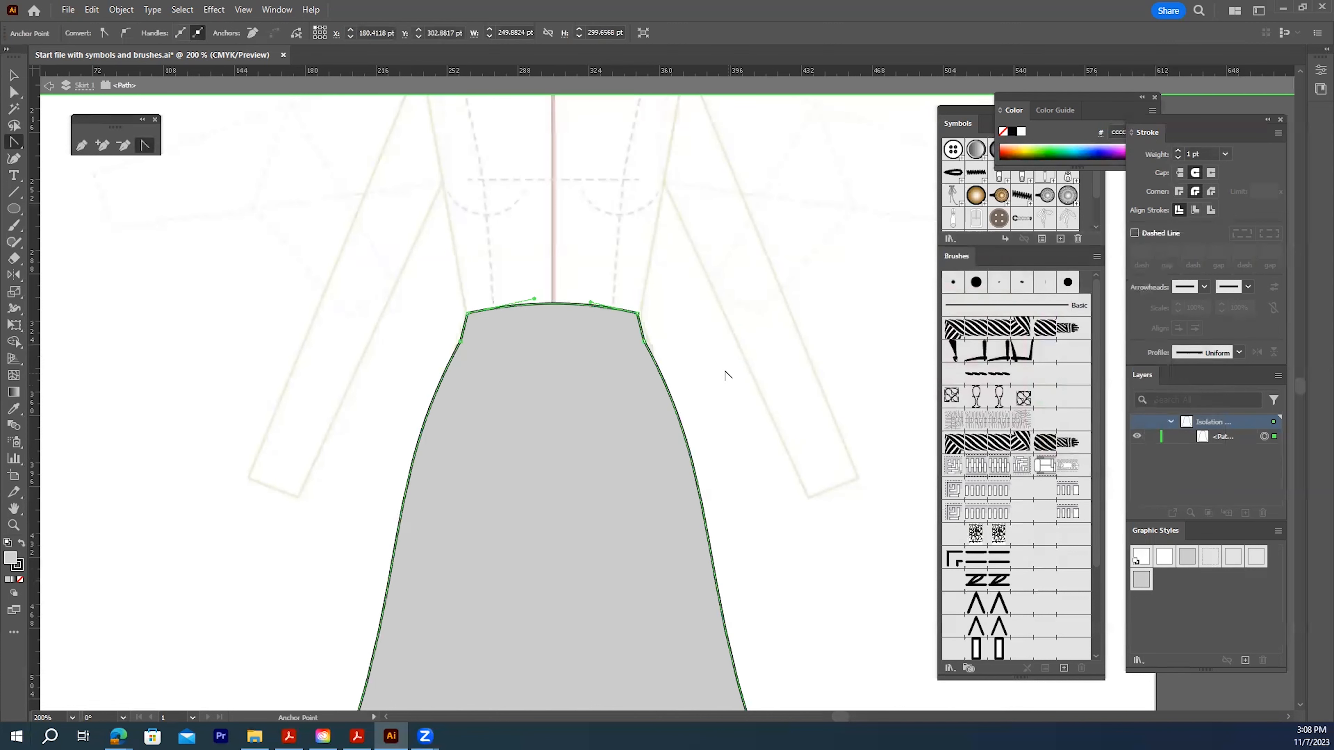
pyautogui.scroll(-5, 724, 374)
pyautogui.scroll(5, 725, 378)
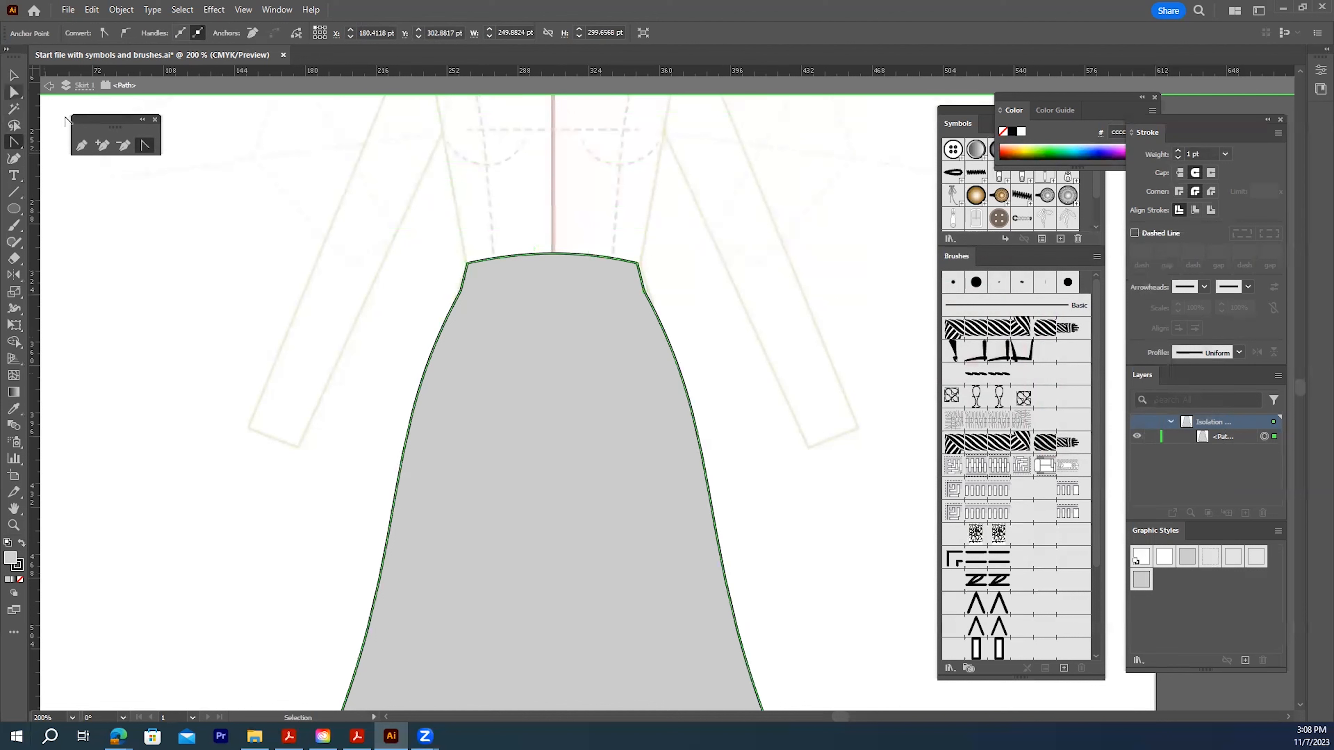
pyautogui.press('v')
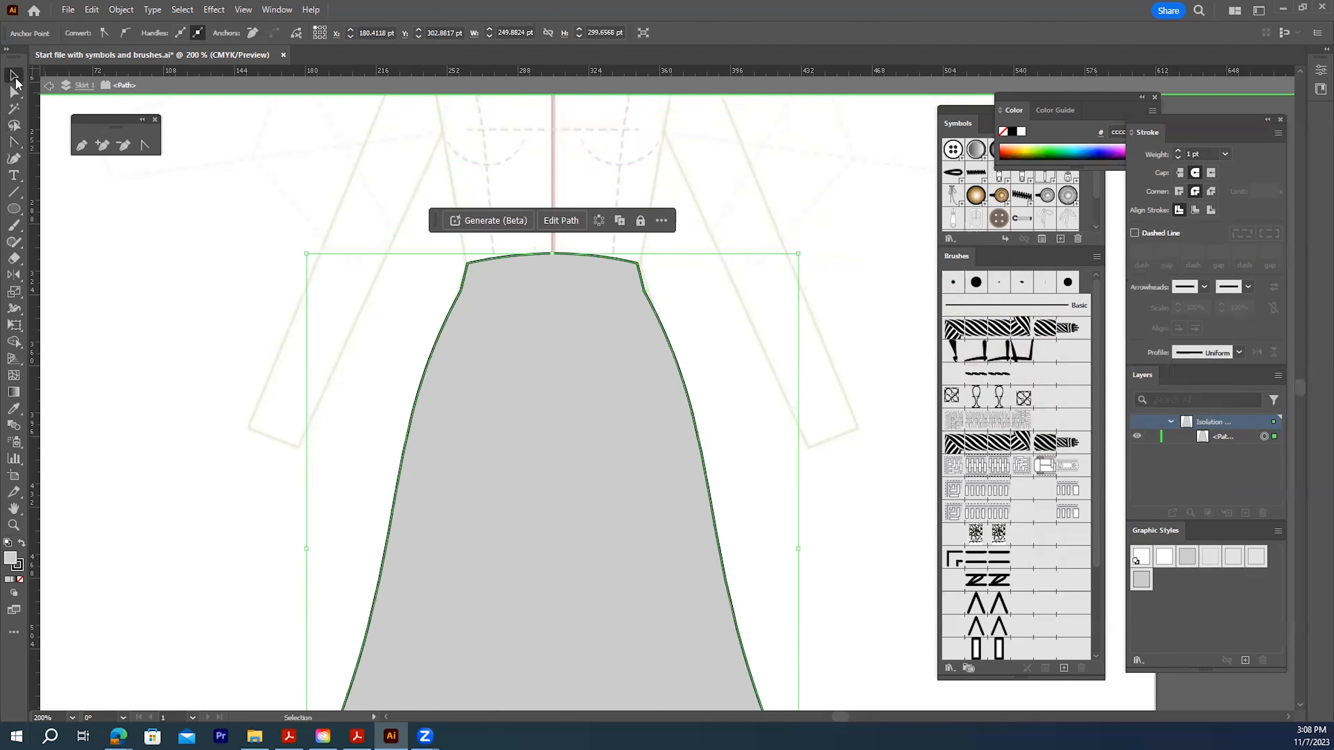
pyautogui.rightClick(732, 319)
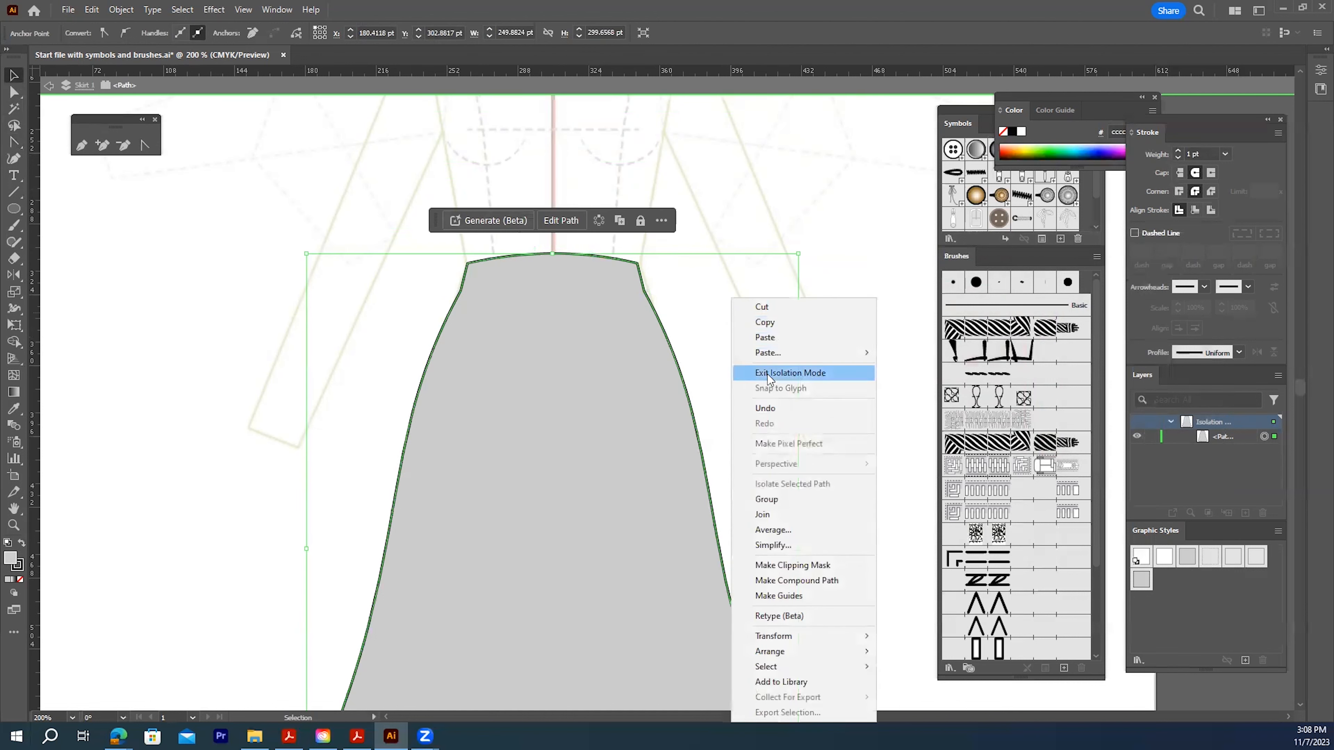
pyautogui.click(790, 373)
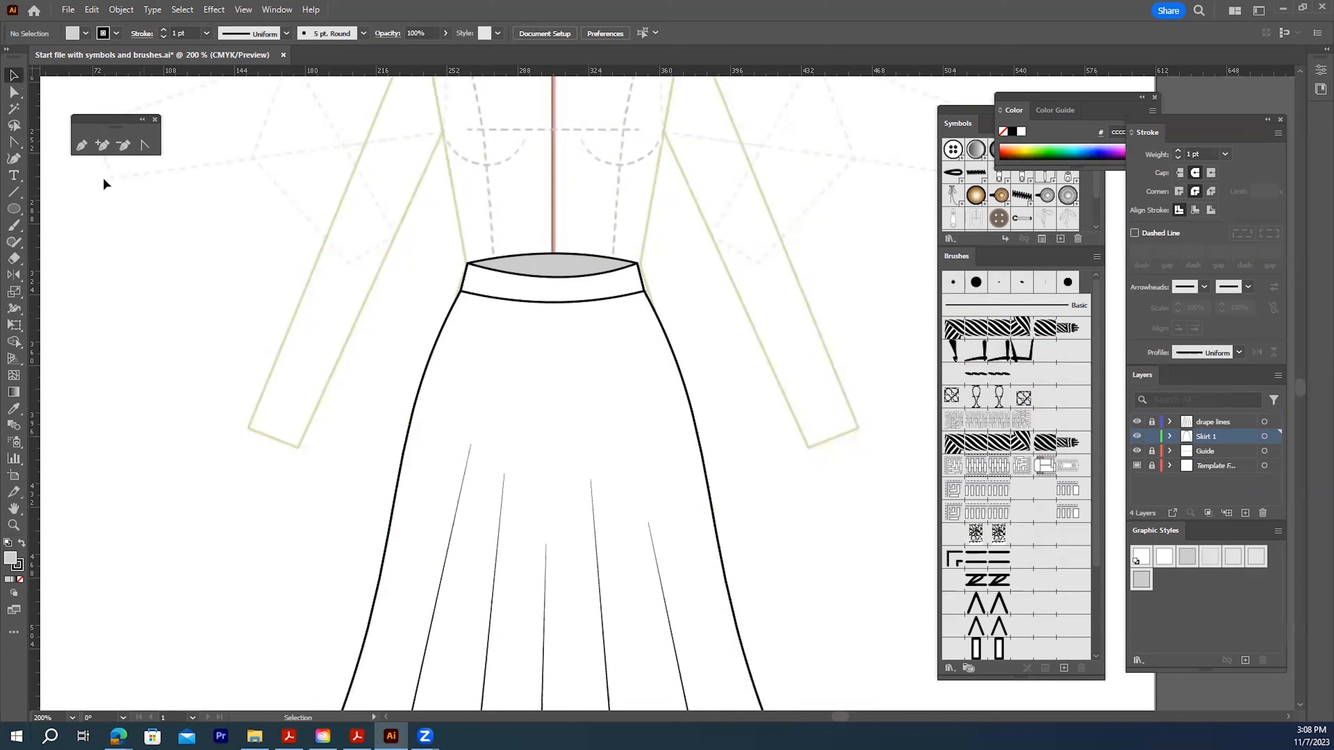
# Flatten the arched back waist edge slightly by pulling its centre down, and deselect the path
pyautogui.click(145, 143)
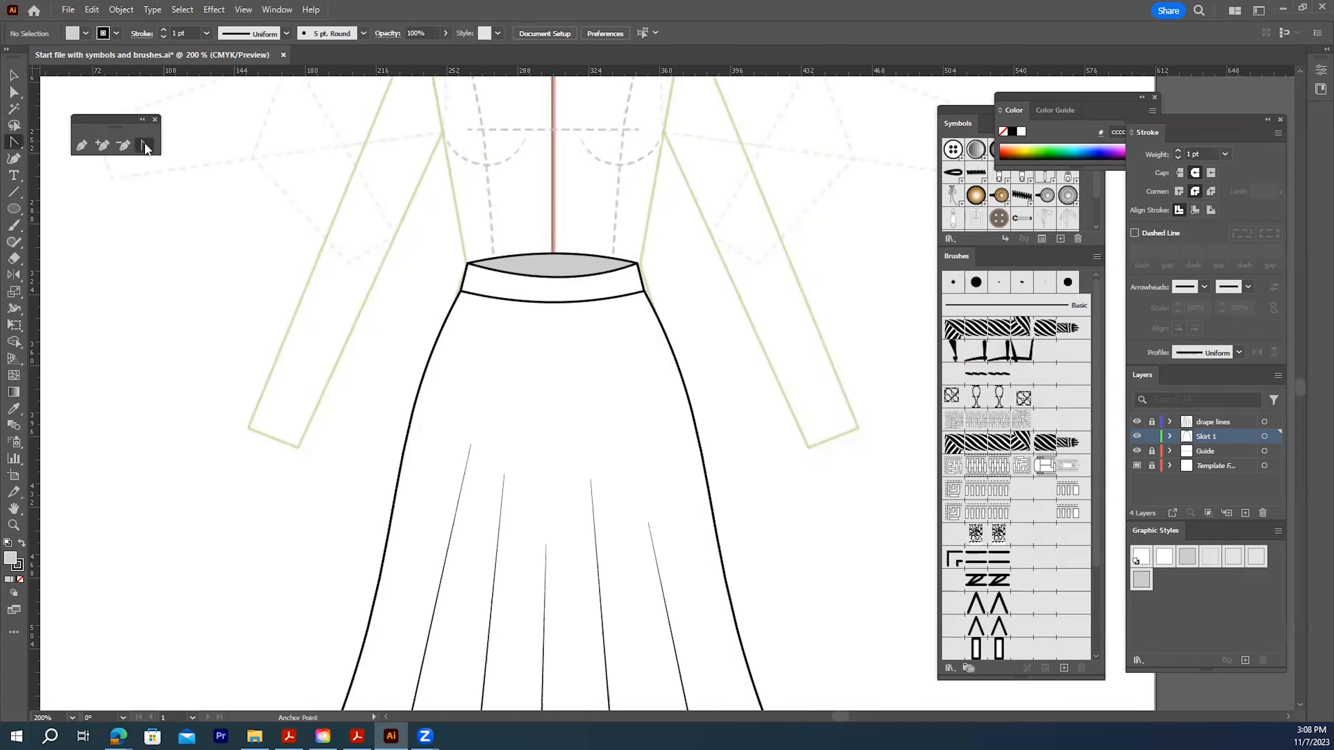
pyautogui.click(552, 252)
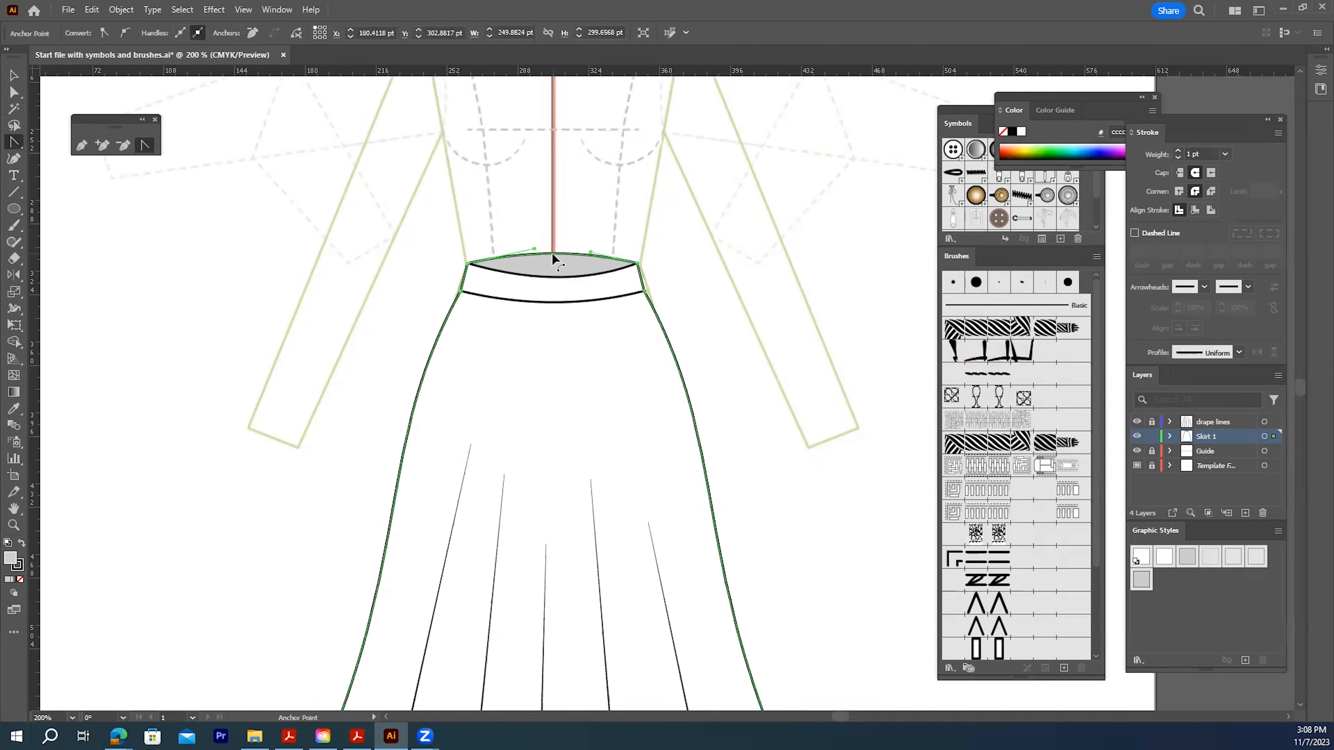
pyautogui.moveTo(551, 255); pyautogui.dragTo(555, 256)
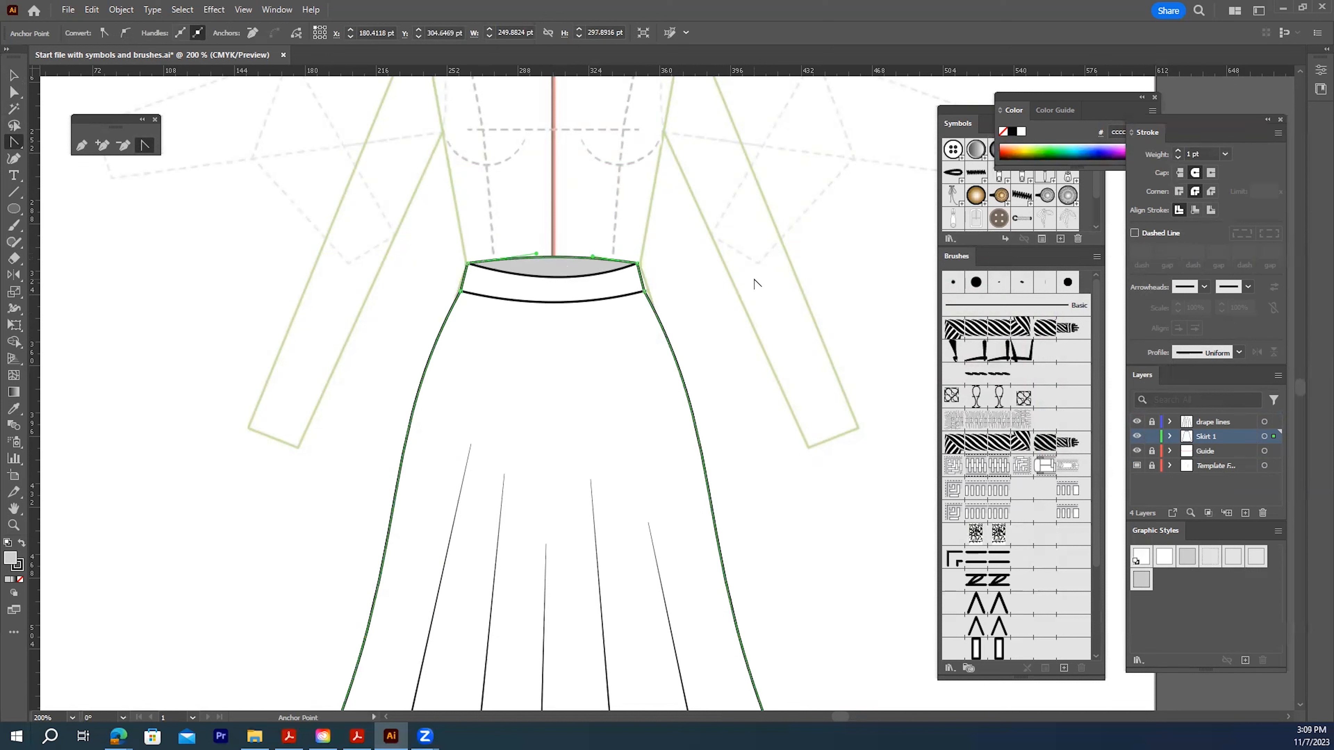
pyautogui.click(14, 75)
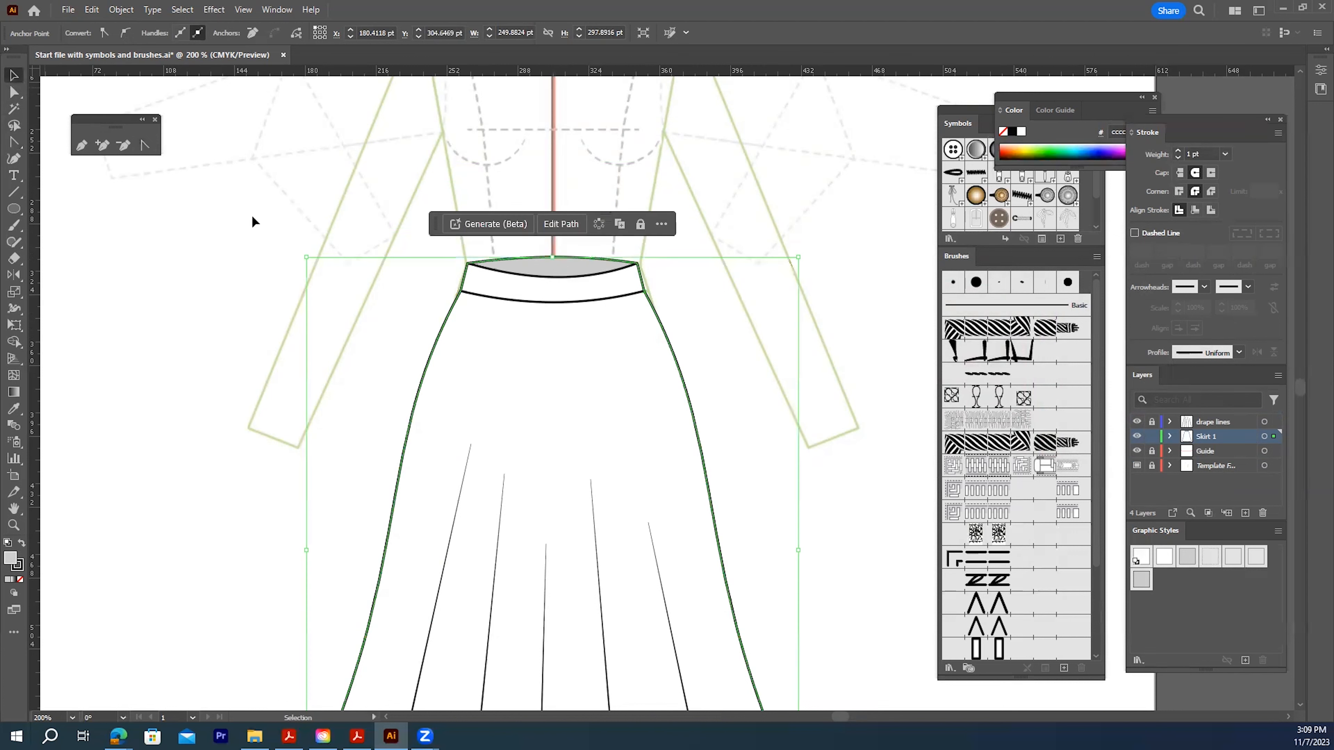
pyautogui.click(312, 275)
# Unlock the drape lines layer, group the drape lines with the waistband and skirt shapes, and make Skirt 1 the active layer
pyautogui.scroll(-2, 698, 381)
pyautogui.scroll(-4, 699, 379)
pyautogui.scroll(3, 695, 376)
pyautogui.scroll(-2, 694, 378)
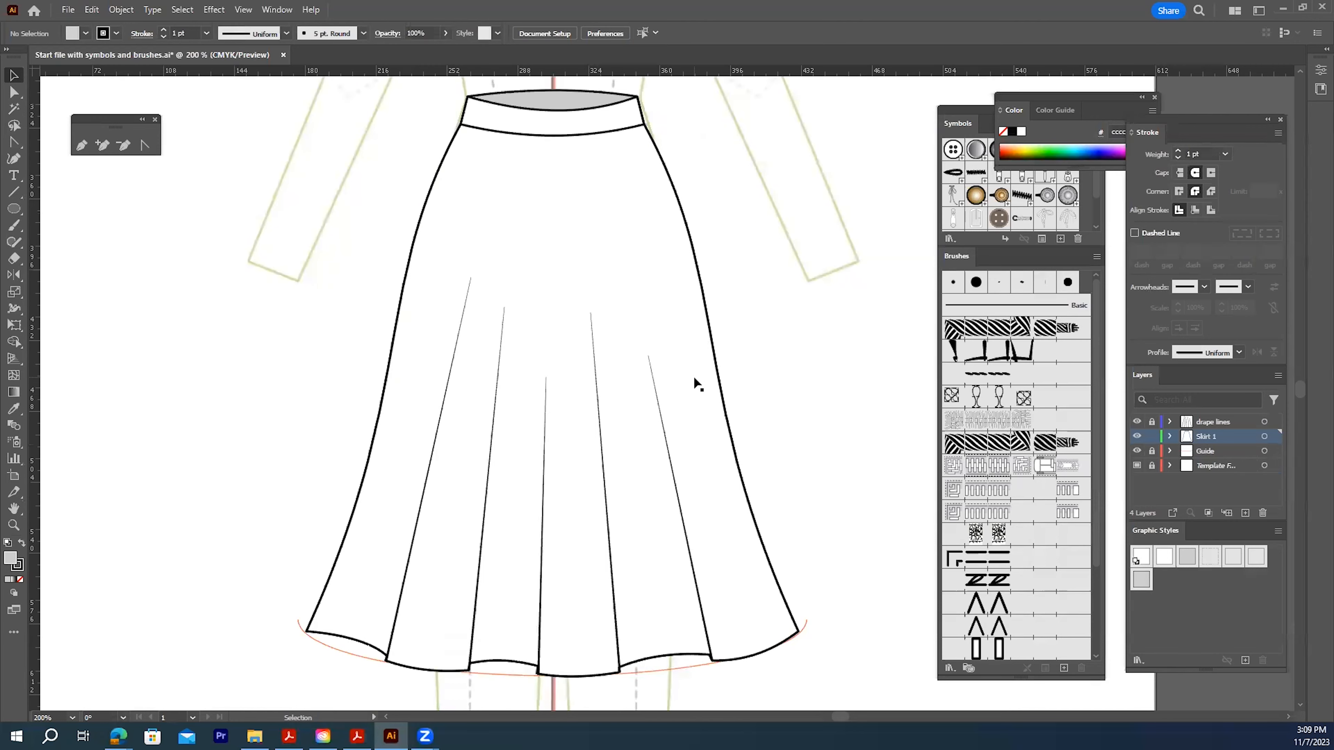
pyautogui.scroll(-1, 694, 379)
pyautogui.scroll(2, 696, 381)
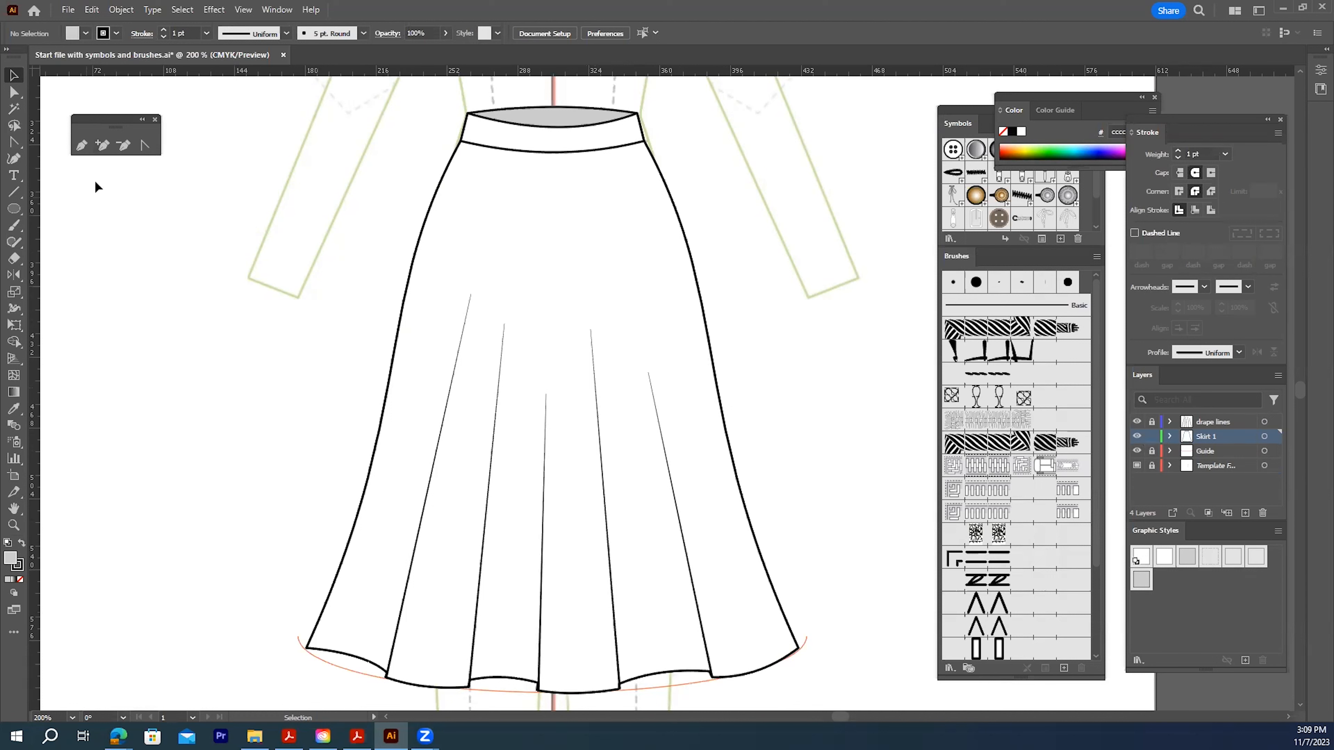
pyautogui.moveTo(248, 90); pyautogui.dragTo(867, 699)
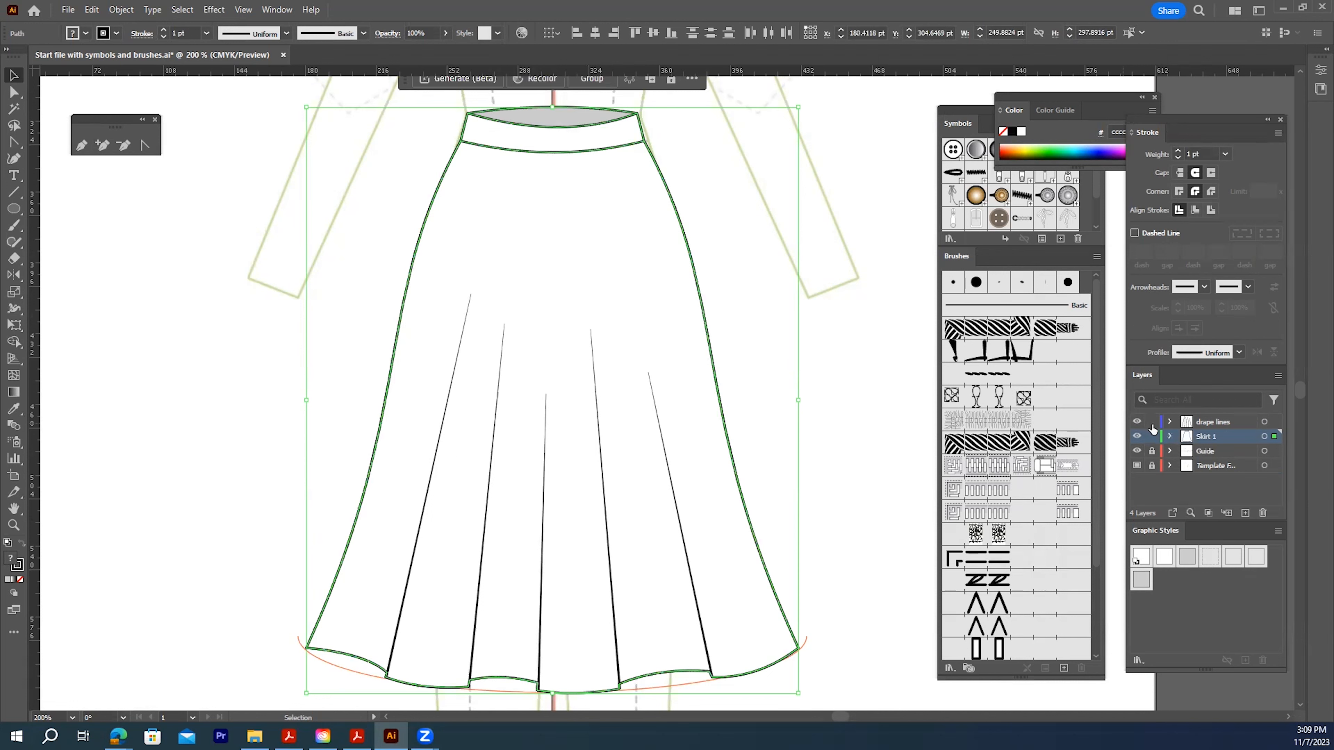
pyautogui.click(206, 80)
pyautogui.moveTo(214, 93); pyautogui.dragTo(900, 696)
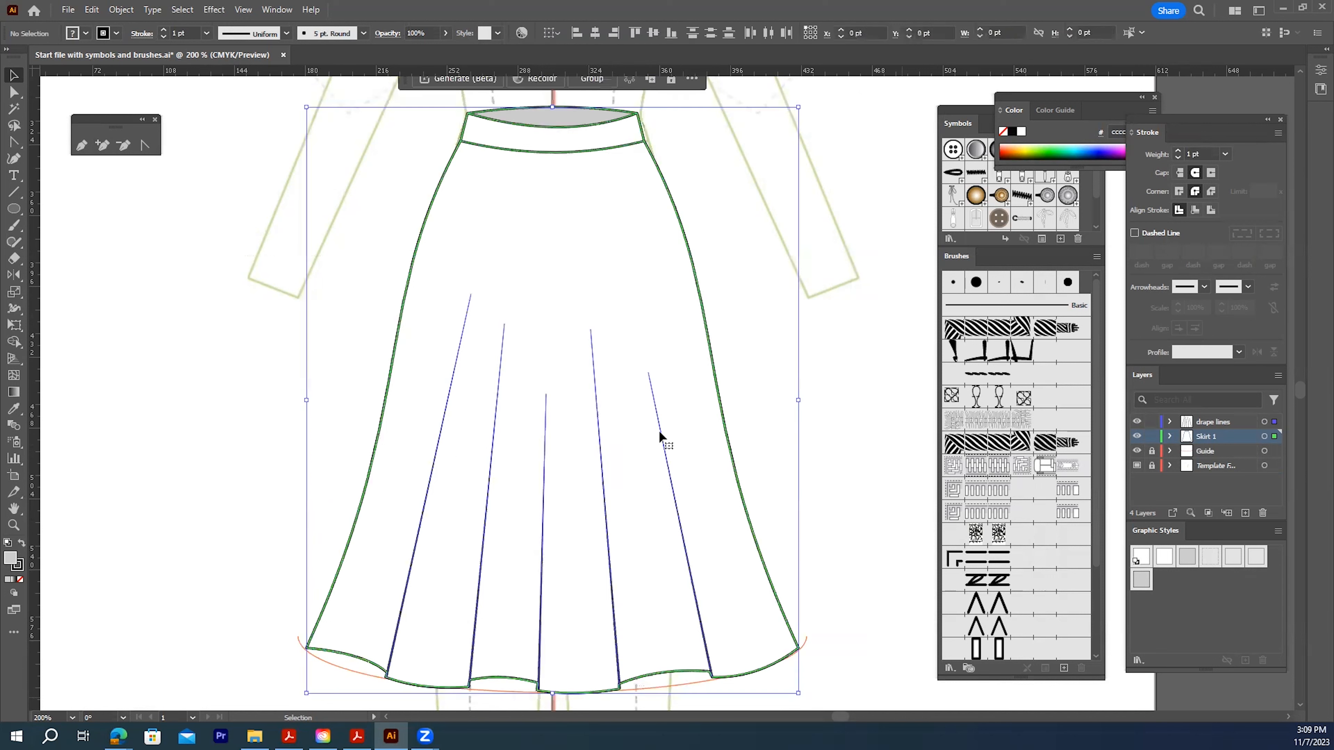
pyautogui.rightClick(563, 326)
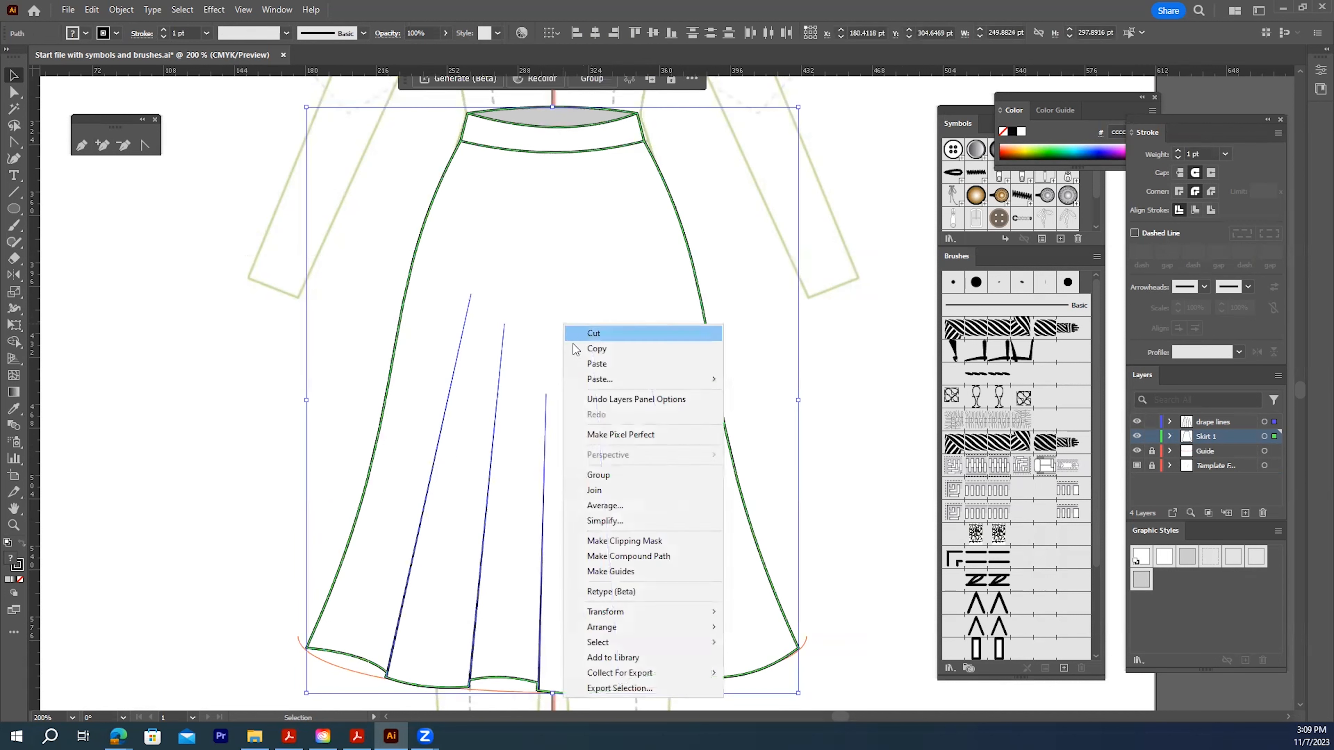
pyautogui.click(598, 475)
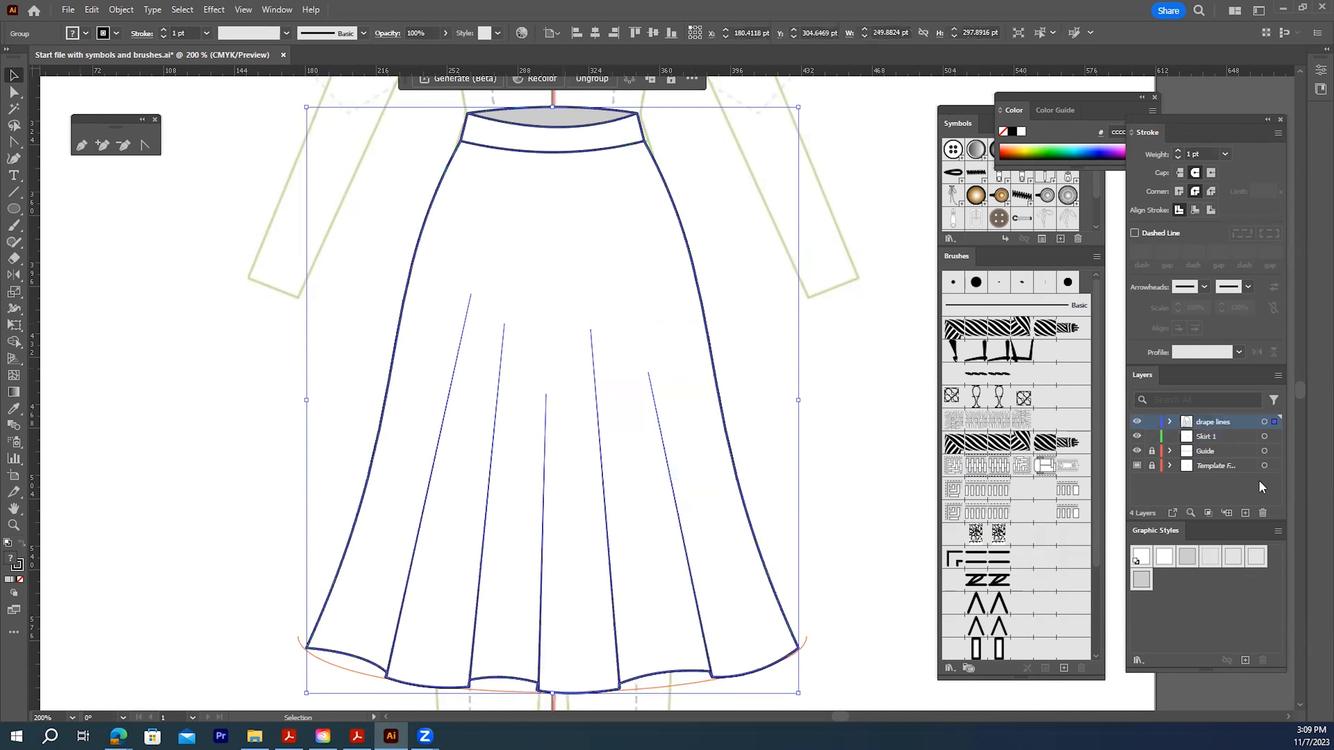
pyautogui.click(1120, 536)
pyautogui.click(1213, 436)
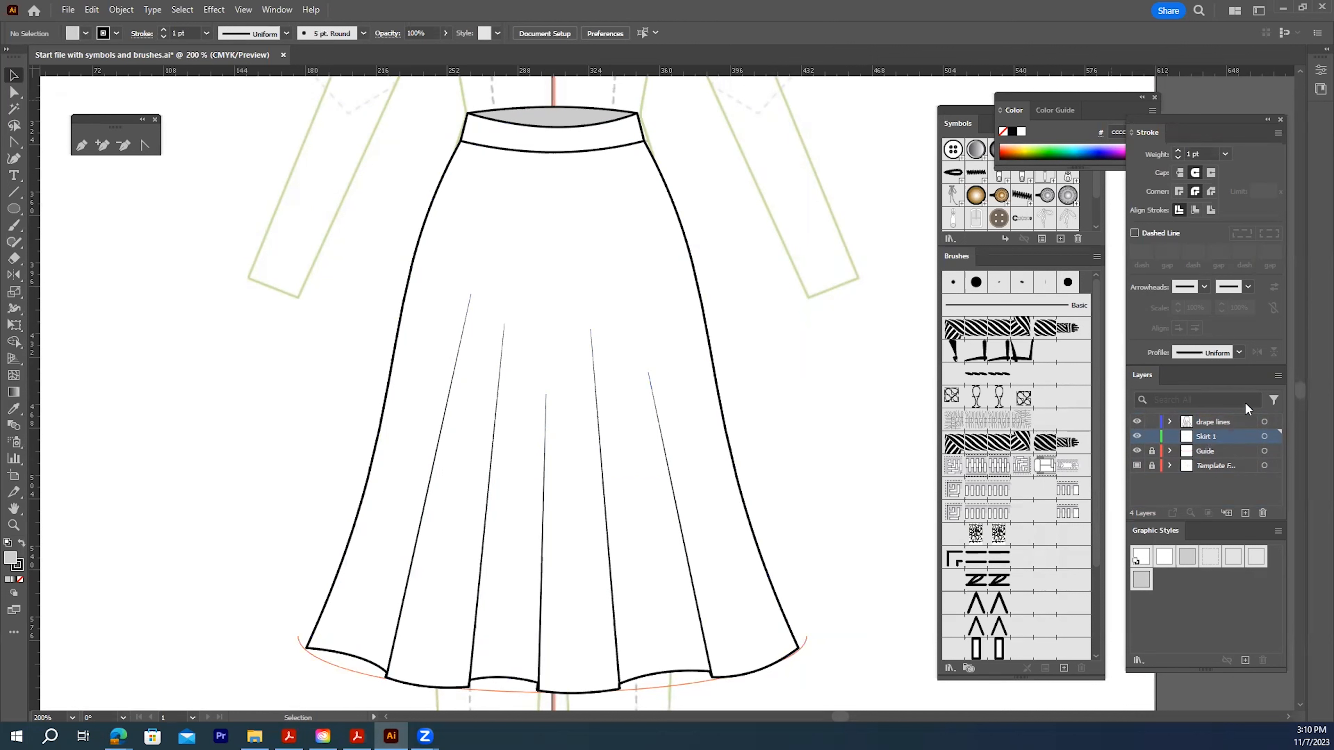
# Rename the drape lines layer to Front
pyautogui.doubleClick(1207, 420)
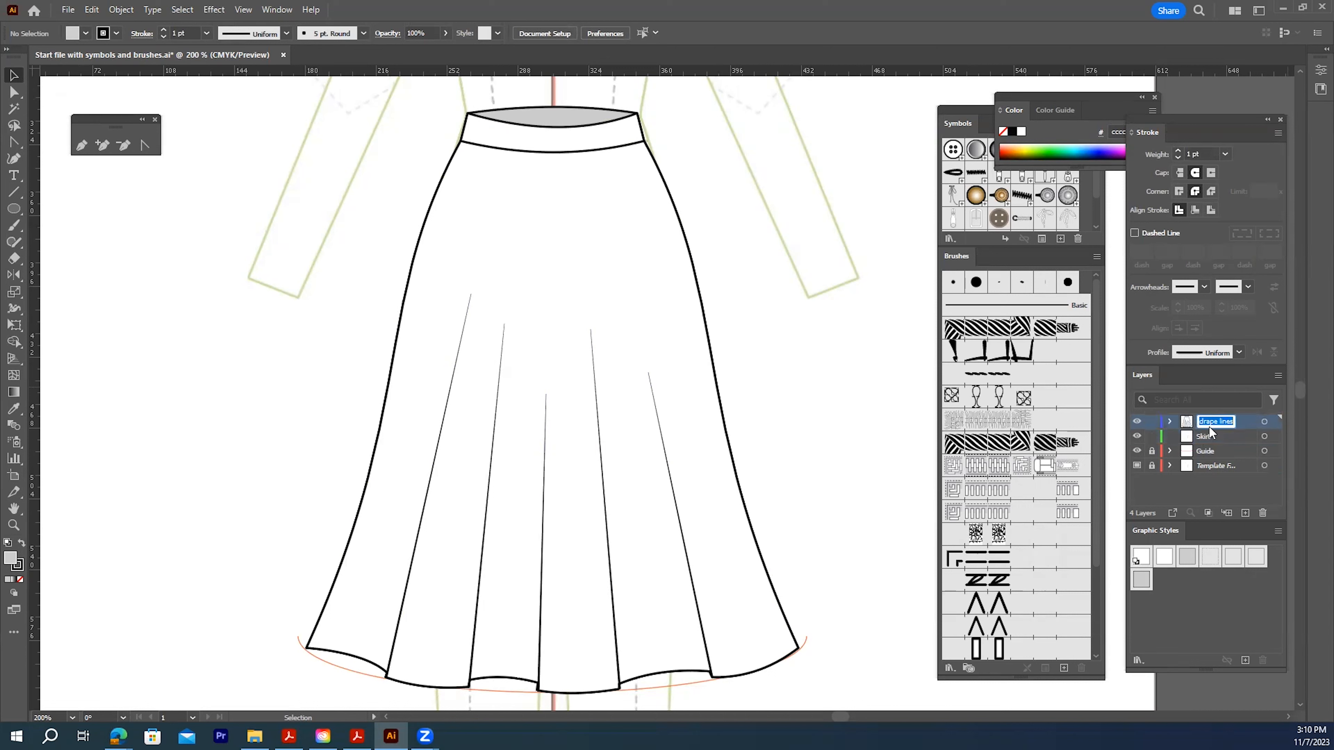
pyautogui.write('Front')
pyautogui.click(1221, 437)
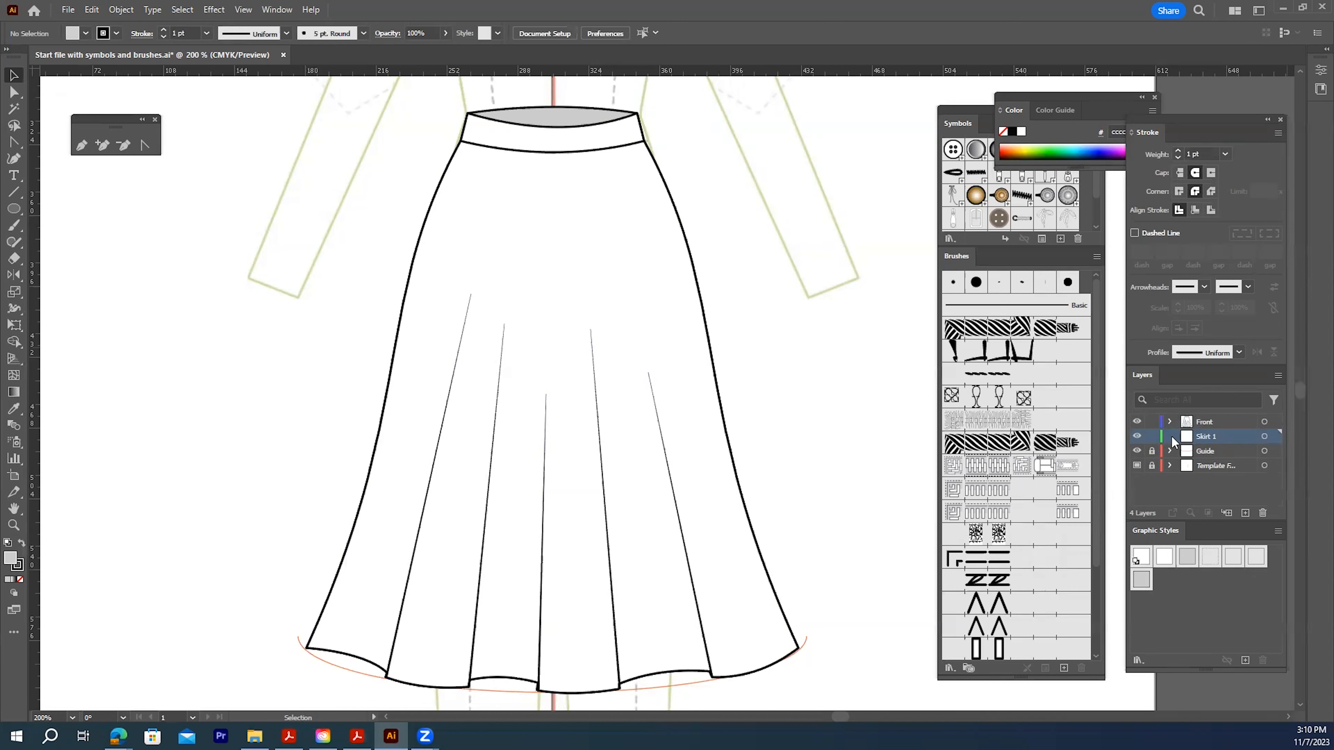
# Delete the Skirt 1 and Guide layers, confirming the removal of the guide artwork
pyautogui.click(1138, 437)
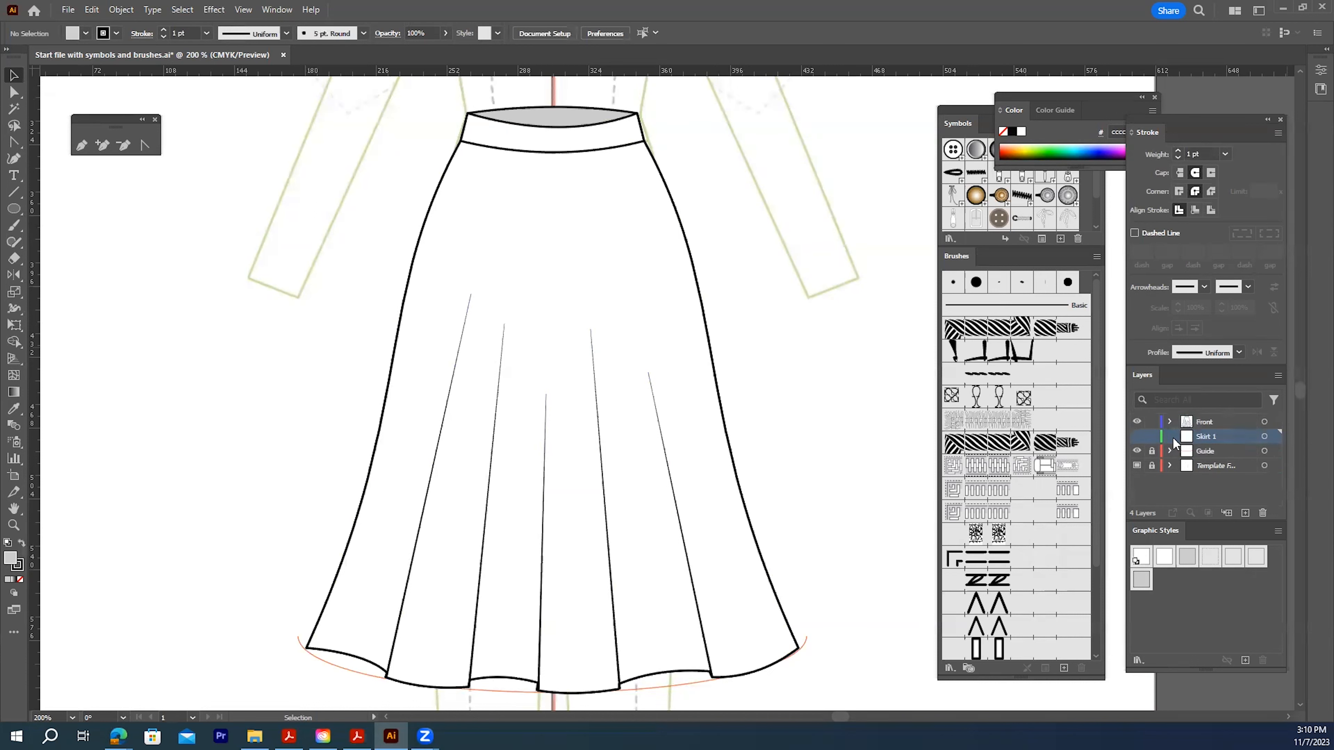
pyautogui.doubleClick(1219, 437)
pyautogui.write('Skirt 1')
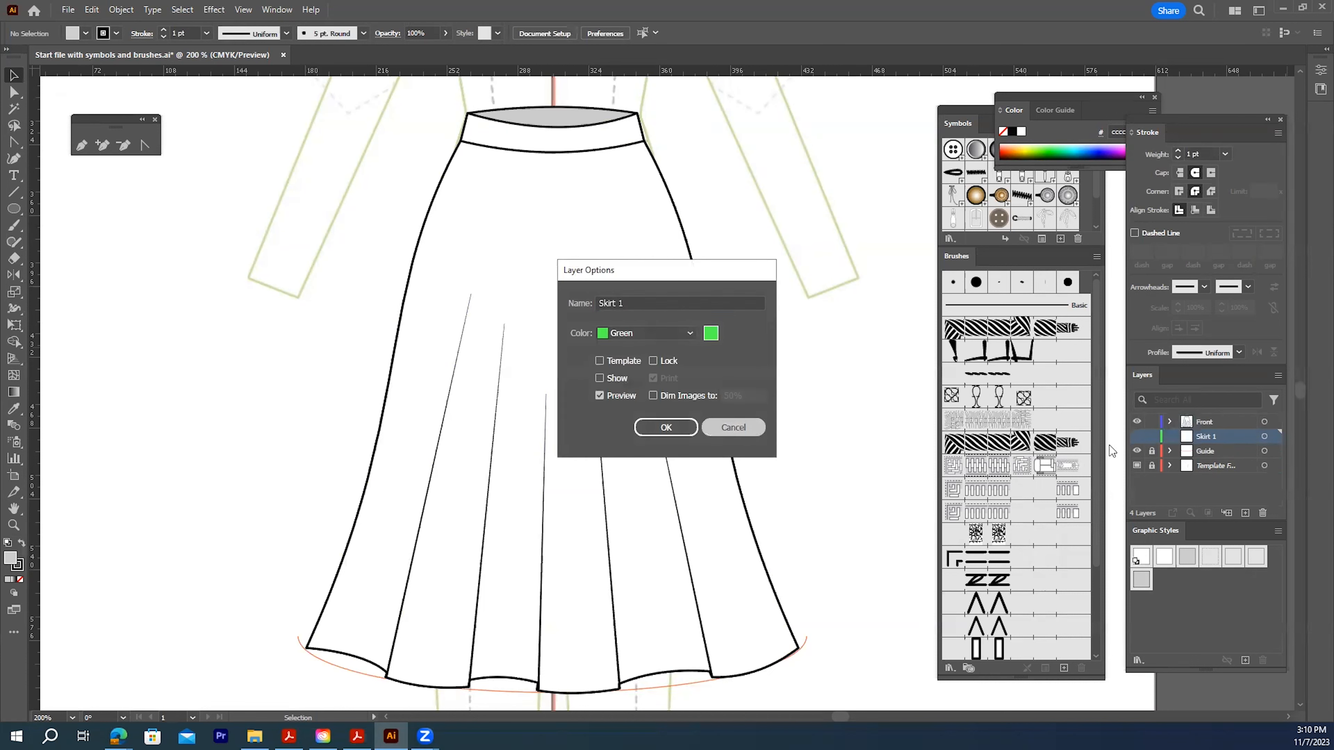
pyautogui.press('Return')
pyautogui.moveTo(1216, 433); pyautogui.dragTo(1263, 512)
pyautogui.click(1263, 512)
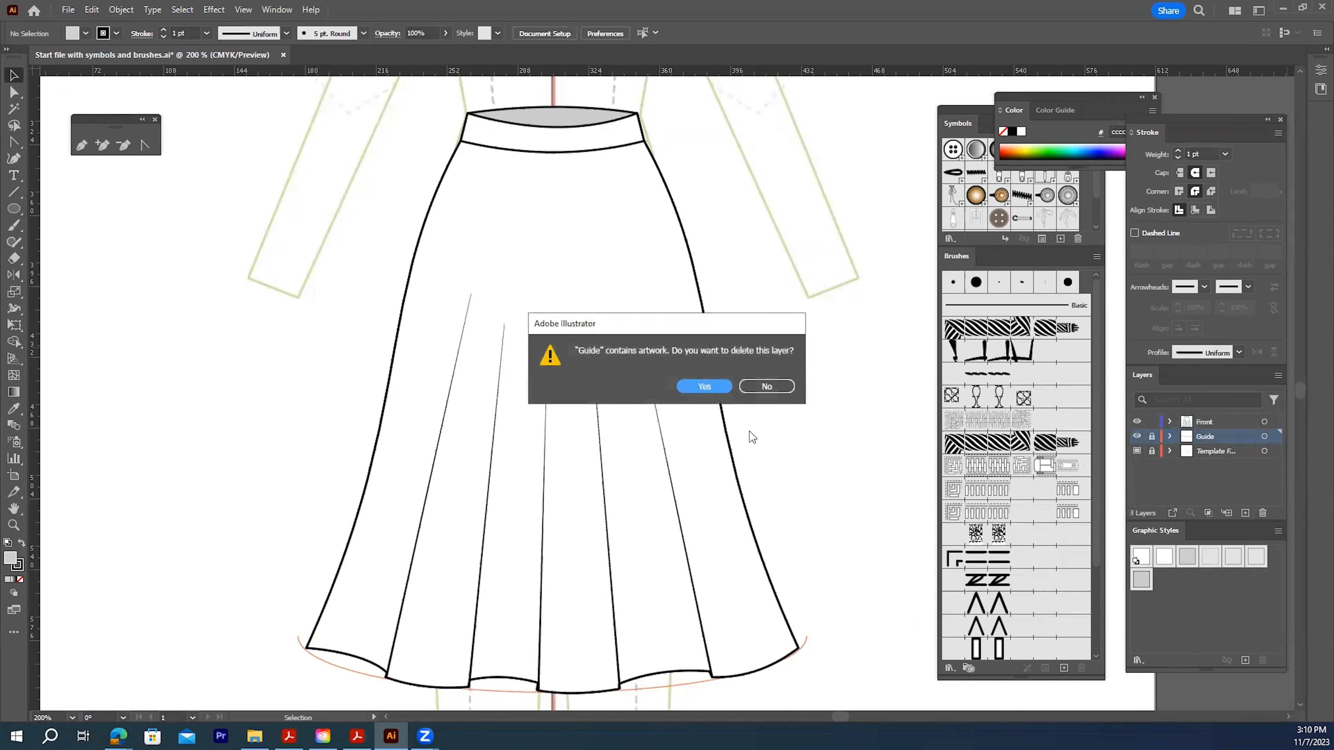
pyautogui.click(704, 387)
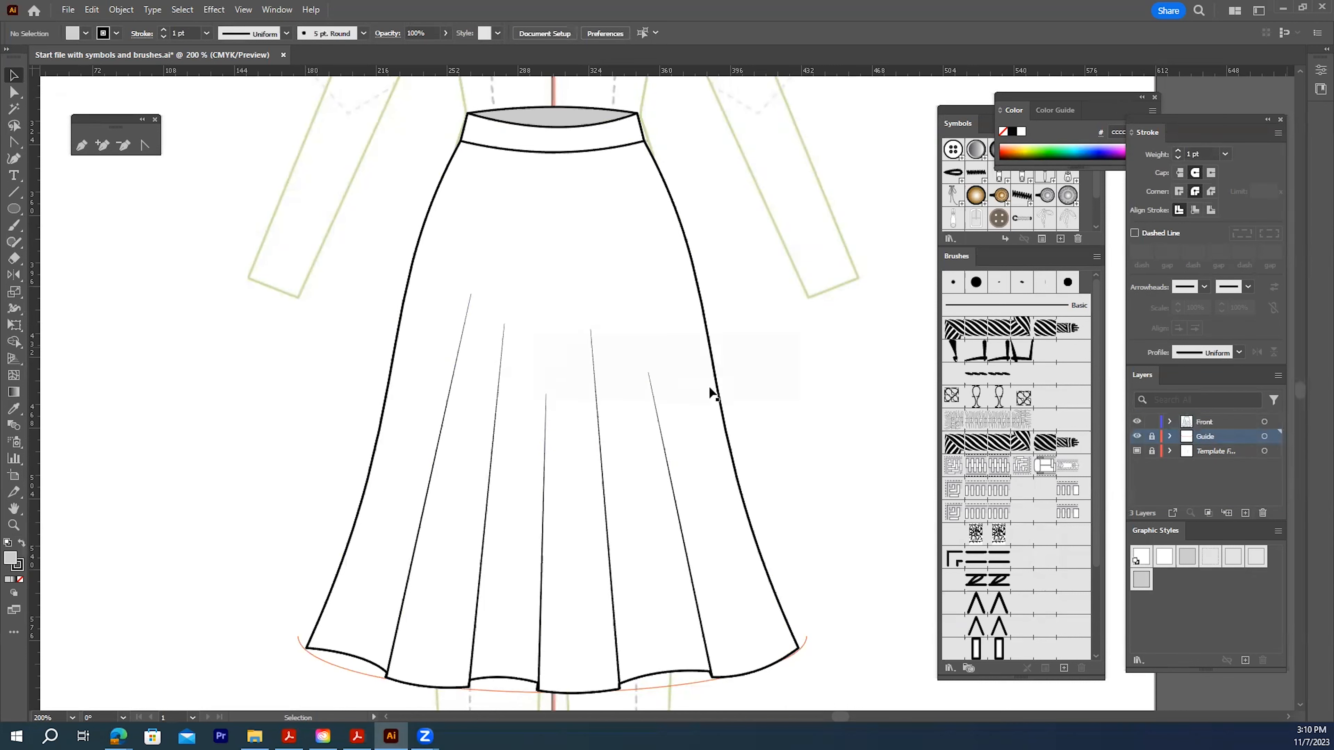
# Duplicate the Front layer with its skirt artwork and name the copy Back
pyautogui.click(1202, 420)
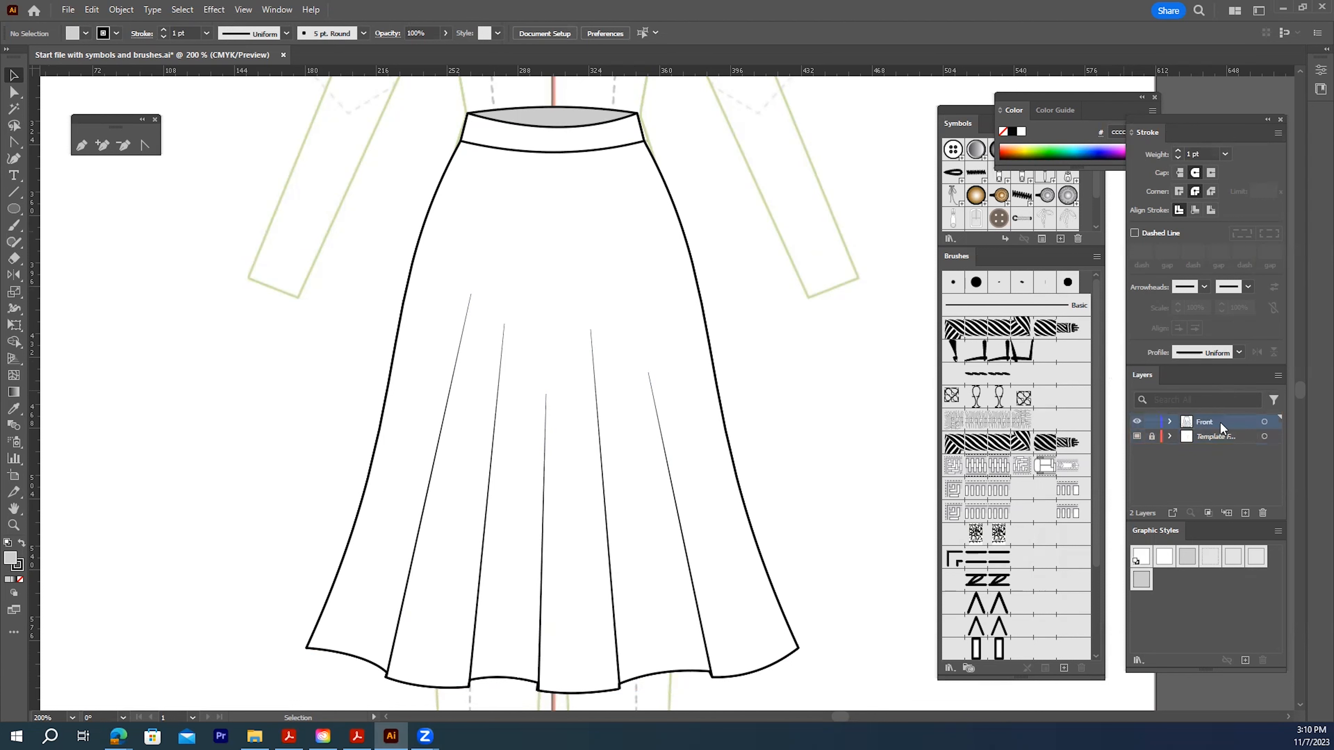
pyautogui.click(1263, 422)
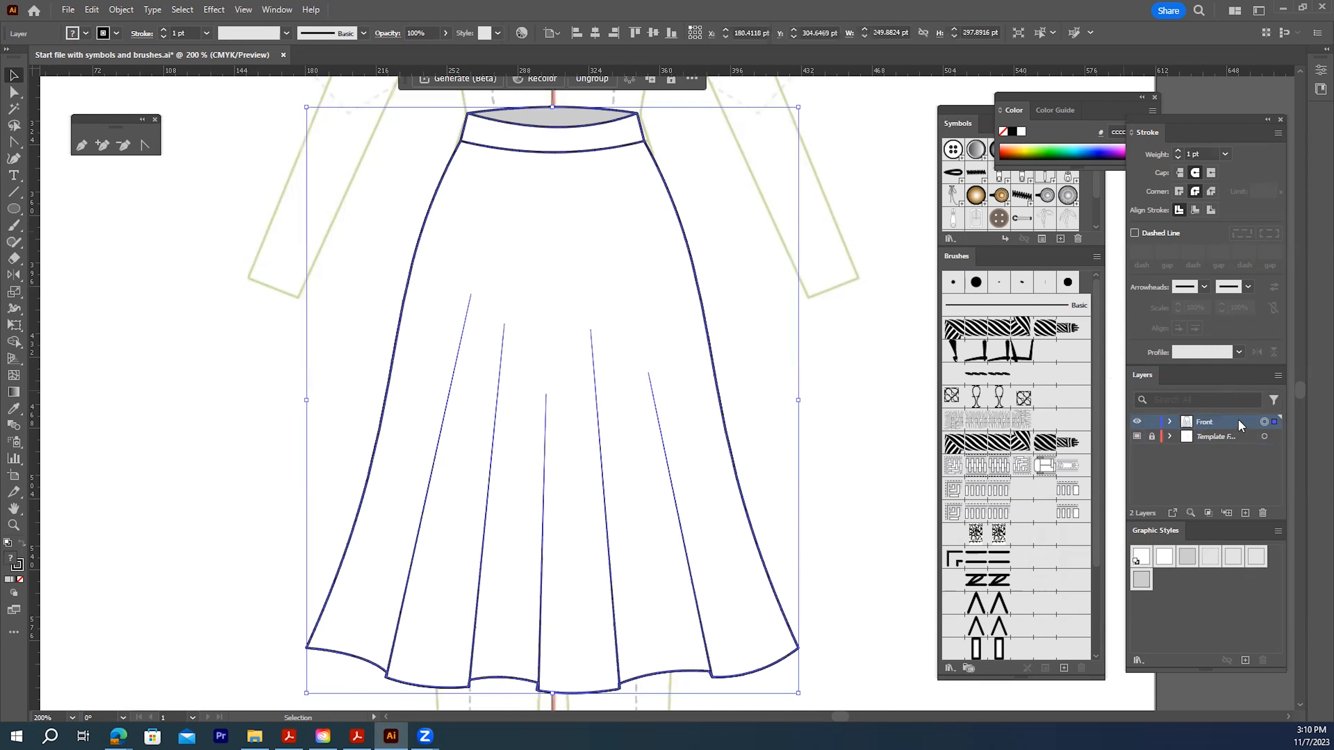
pyautogui.moveTo(1244, 514); pyautogui.dragTo(1244, 514)
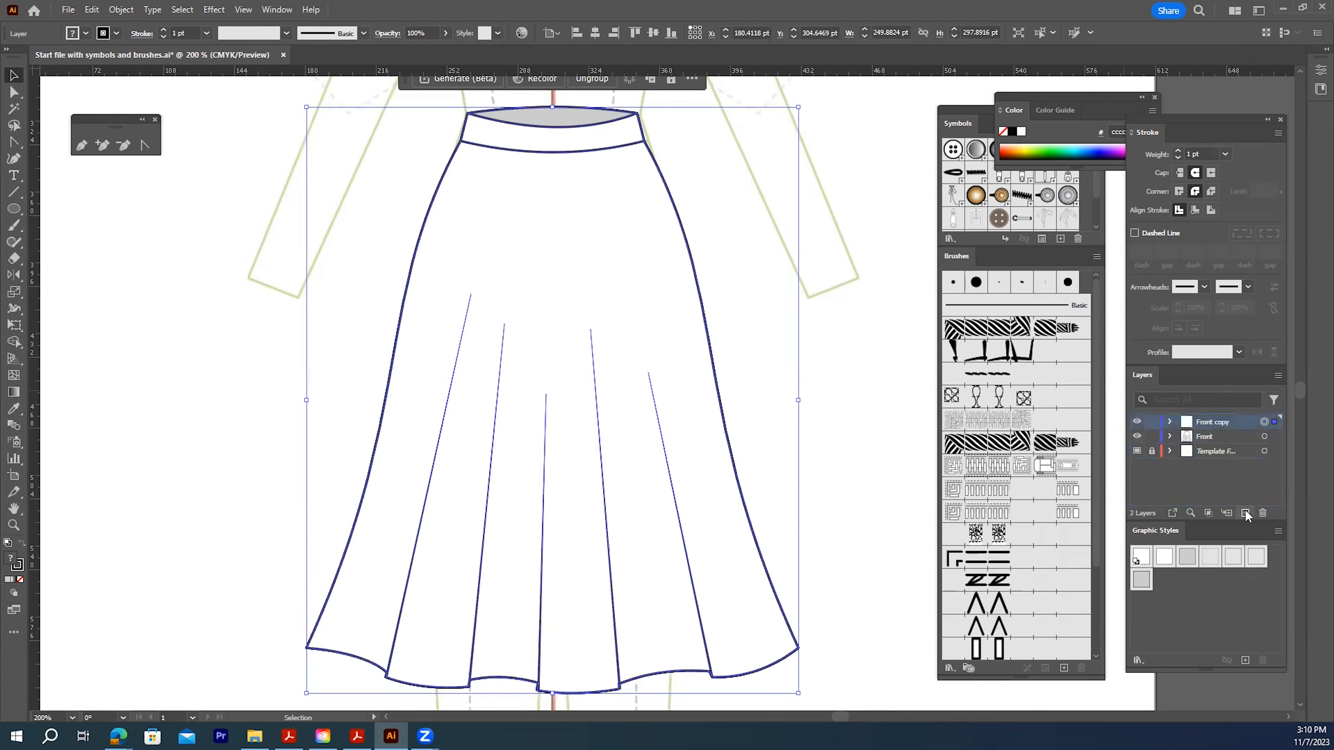
pyautogui.doubleClick(1210, 420)
pyautogui.write('BA')
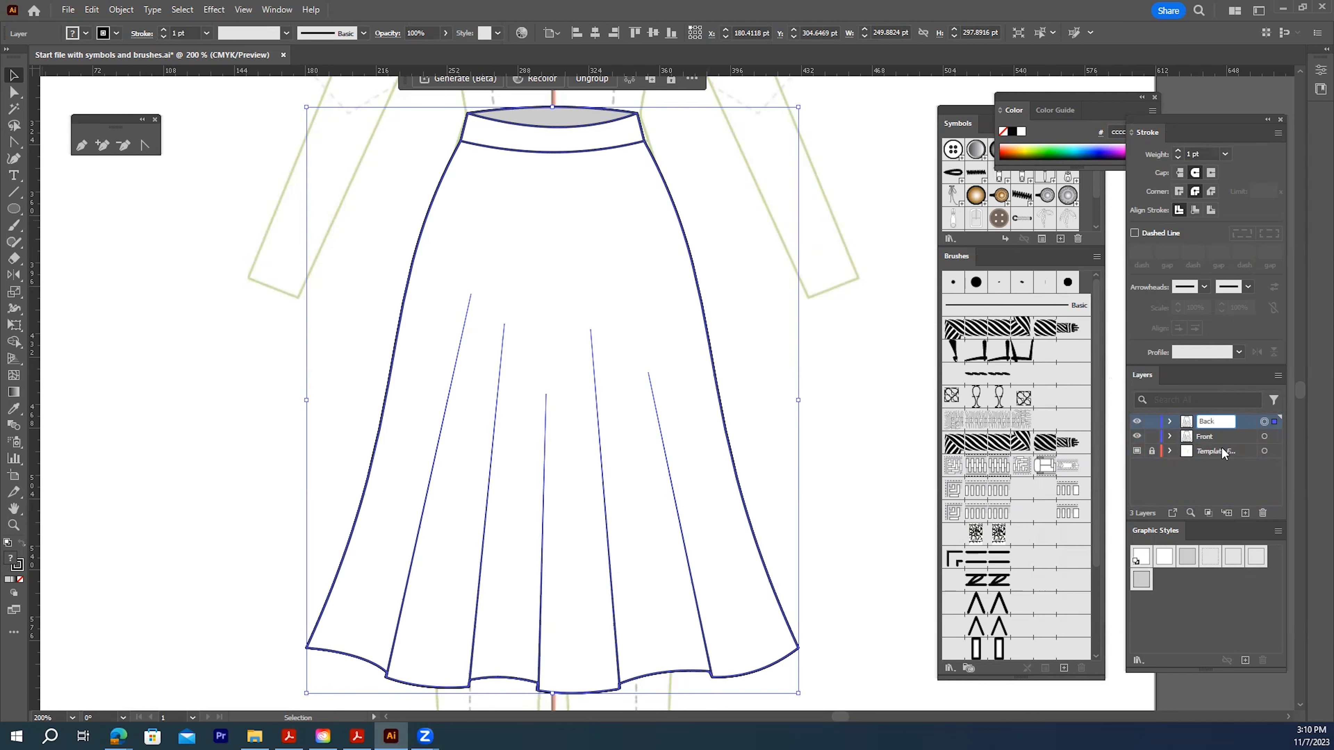
pyautogui.press('Return')
# Lock the Front layer and move the Back layer's skirt to the right, directly beside the front skirt
pyautogui.click(1152, 436)
pyautogui.scroll(1, 913, 437)
pyautogui.scroll(4, 913, 432)
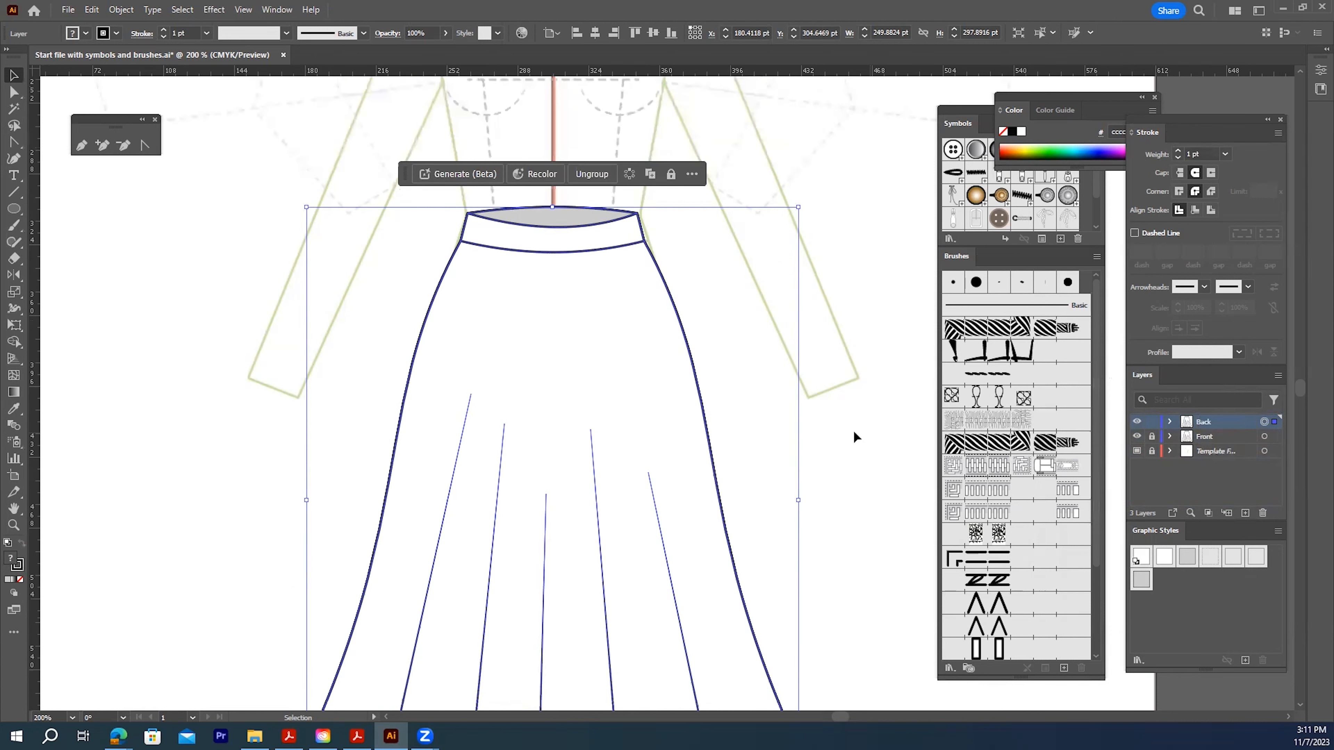
pyautogui.press('space')
pyautogui.moveTo(757, 402); pyautogui.dragTo(465, 224)
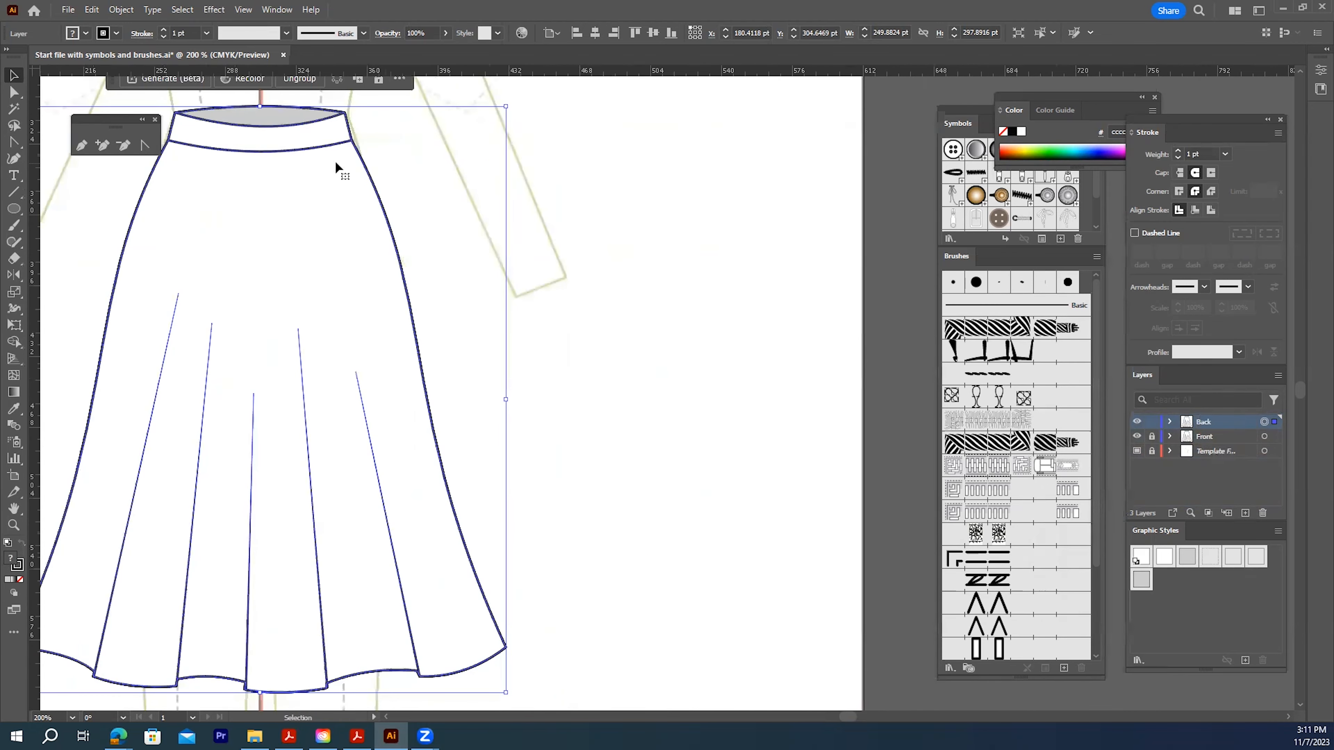
pyautogui.moveTo(279, 151); pyautogui.dragTo(775, 153)
pyautogui.moveTo(600, 297); pyautogui.dragTo(777, 293)
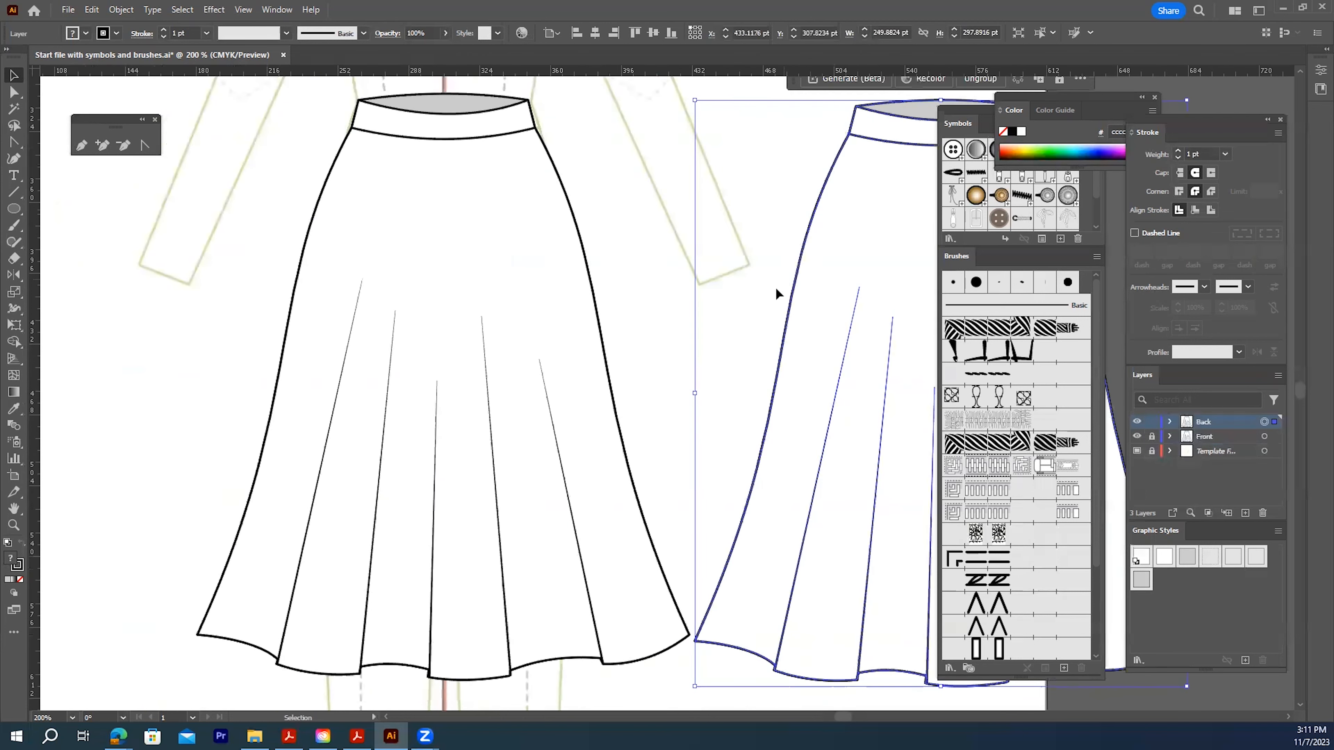
# Hide the body template layer so only the two skirts show on the artboard
pyautogui.moveTo(739, 401); pyautogui.dragTo(411, 357)
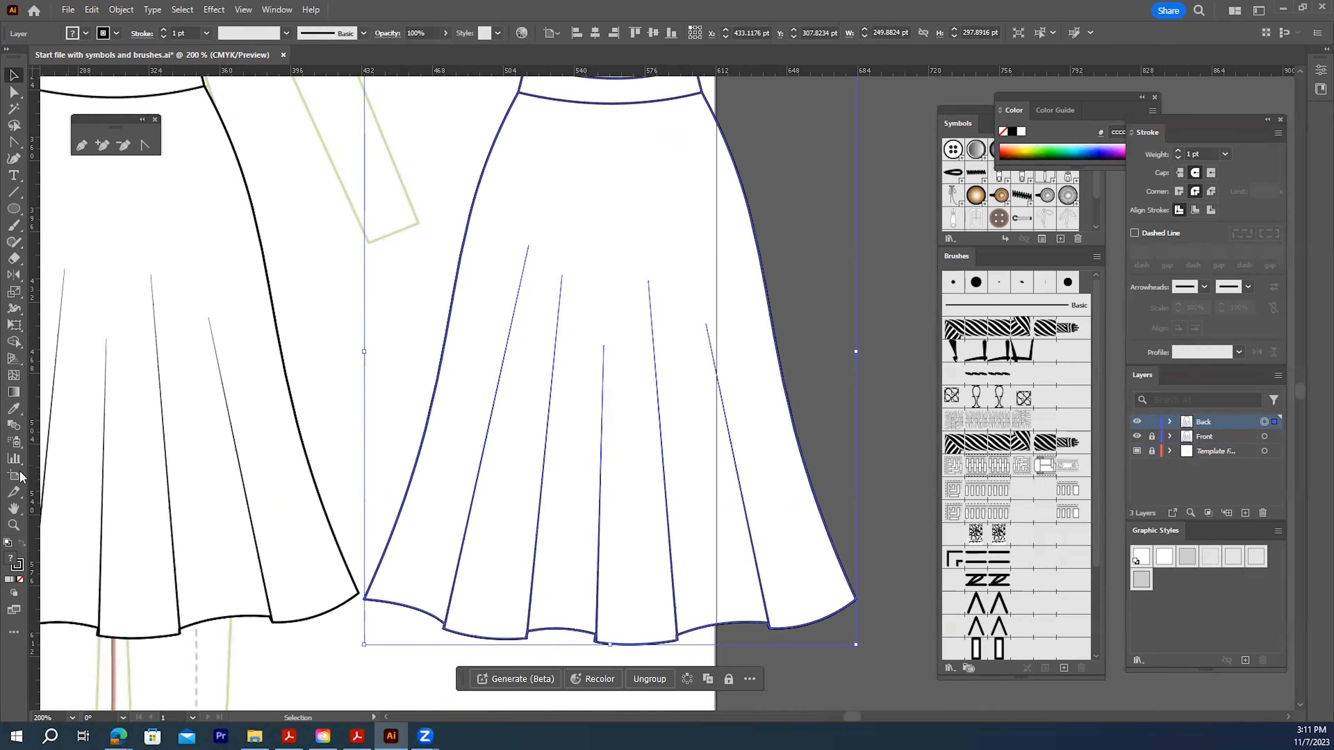
pyautogui.click(14, 525)
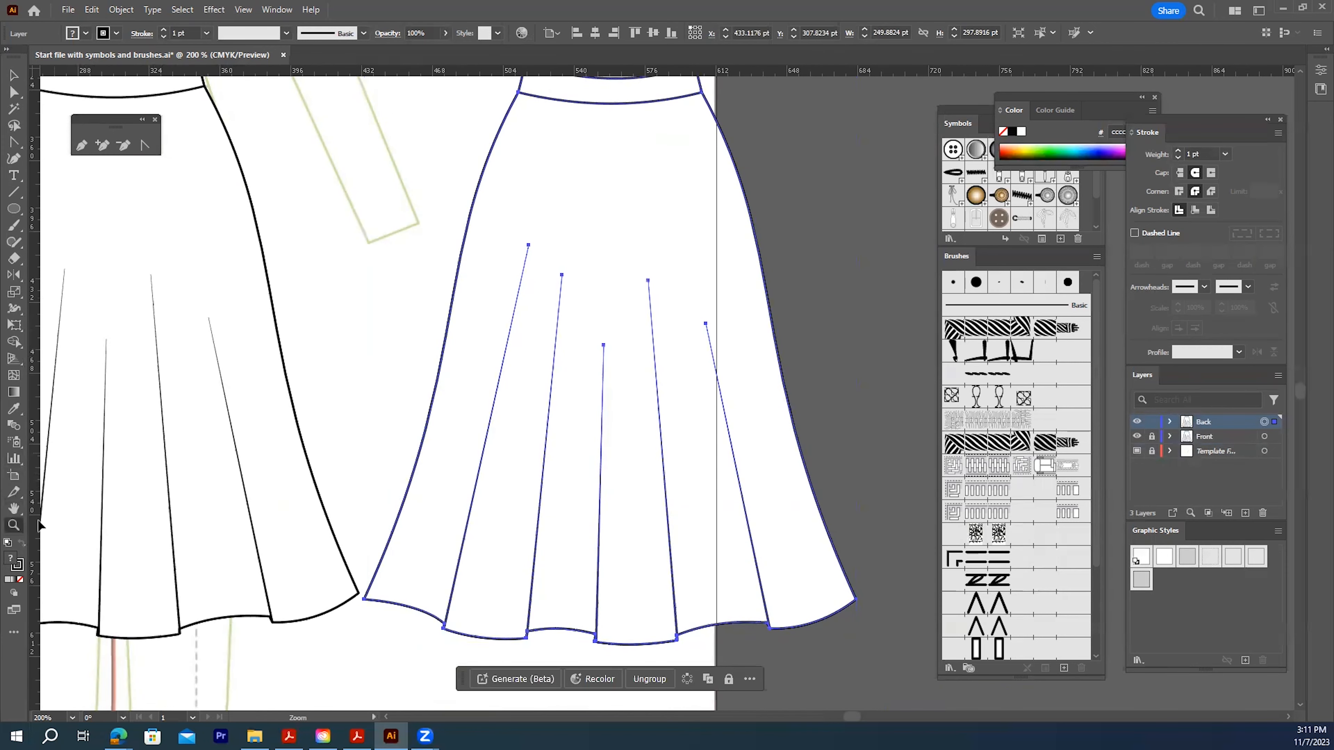
pyautogui.keyDown('alt'); pyautogui.click(541, 392); pyautogui.keyUp('alt')
pyautogui.keyDown('alt'); pyautogui.click(542, 393); pyautogui.keyUp('alt')
pyautogui.keyDown('alt'); pyautogui.click(542, 392); pyautogui.keyUp('alt')
pyautogui.moveTo(667, 349); pyautogui.dragTo(568, 370)
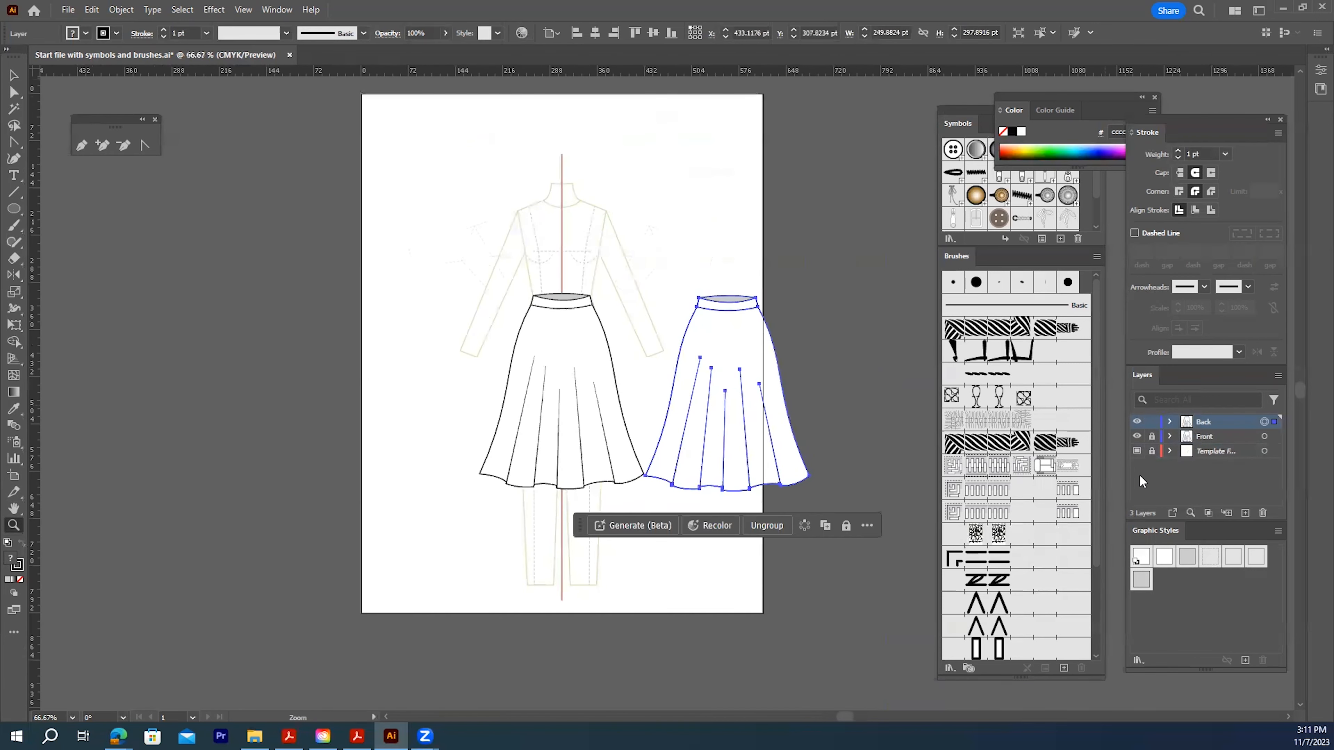
pyautogui.click(1137, 452)
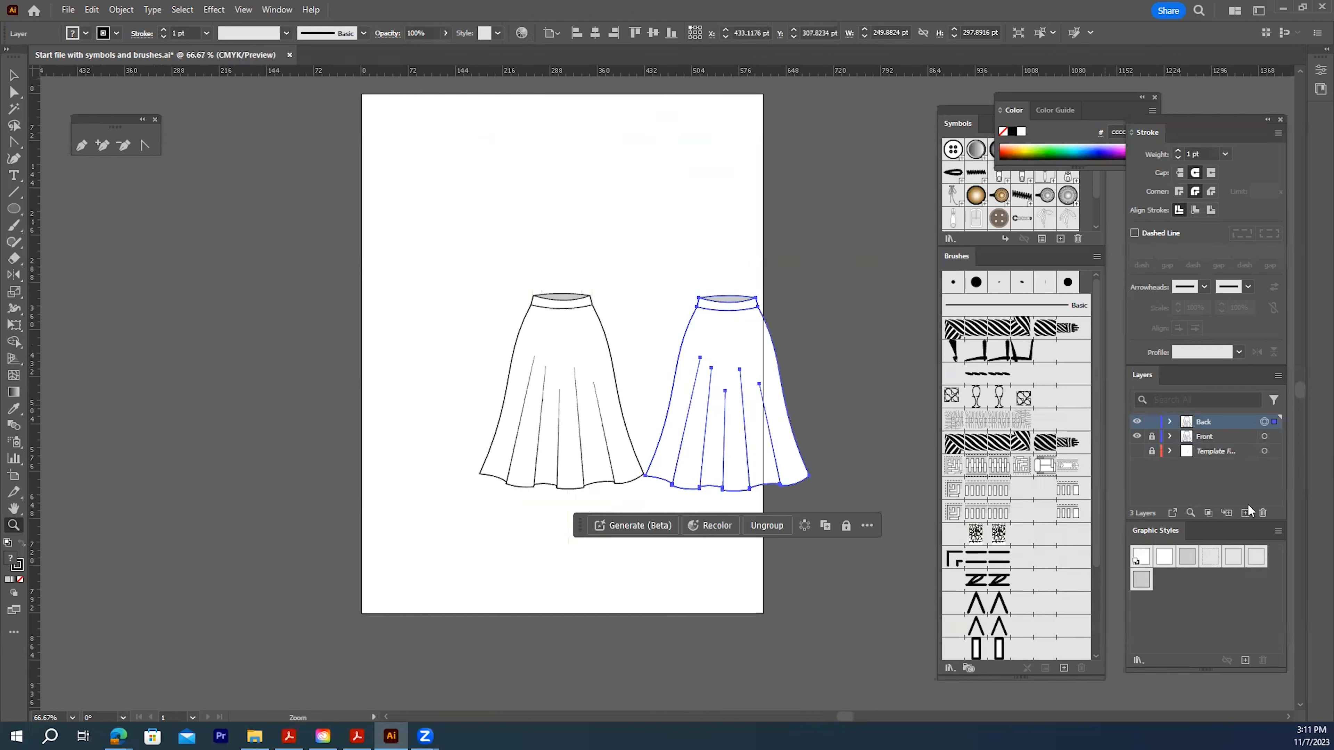
# Unlock the Front layer, shift both skirts left together until they fit on the artboard, and relock the Front layer
pyautogui.press('v')
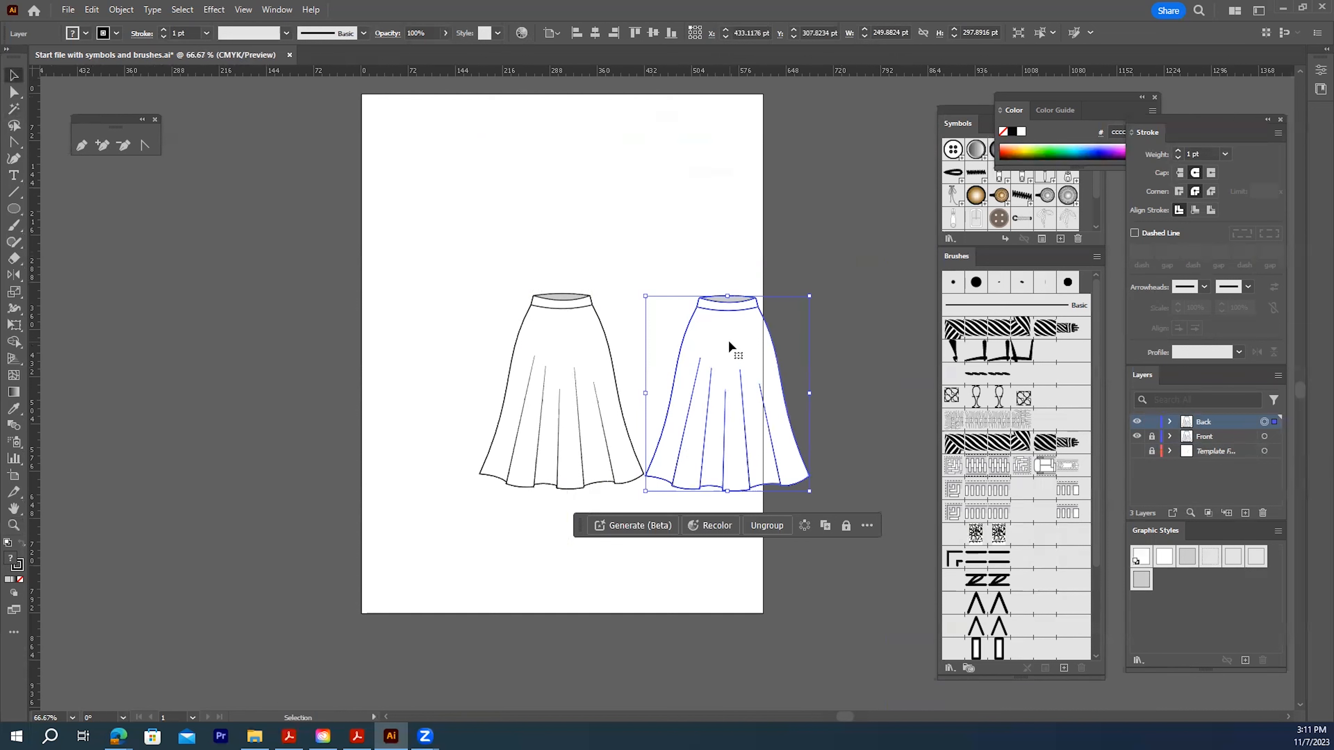
pyautogui.click(1151, 436)
pyautogui.moveTo(441, 233); pyautogui.dragTo(841, 531)
pyautogui.moveTo(698, 424); pyautogui.dragTo(620, 415)
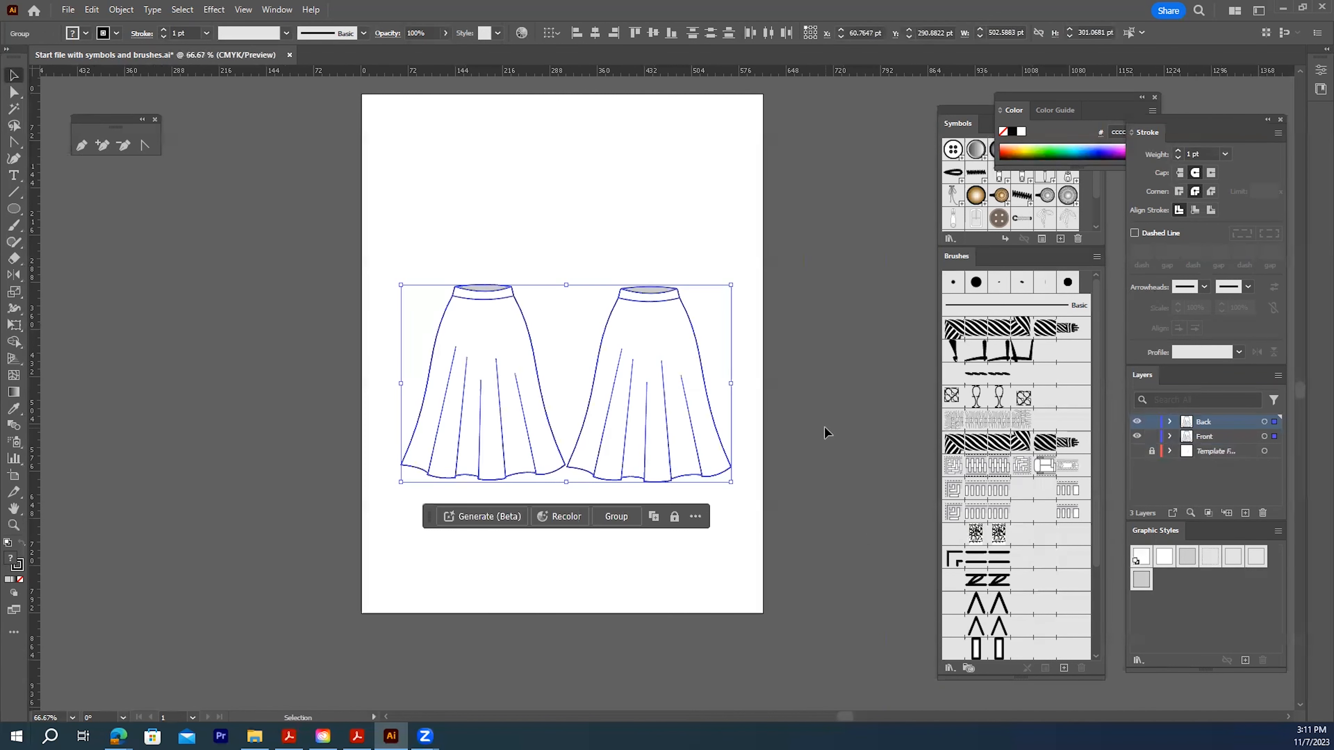
pyautogui.click(827, 436)
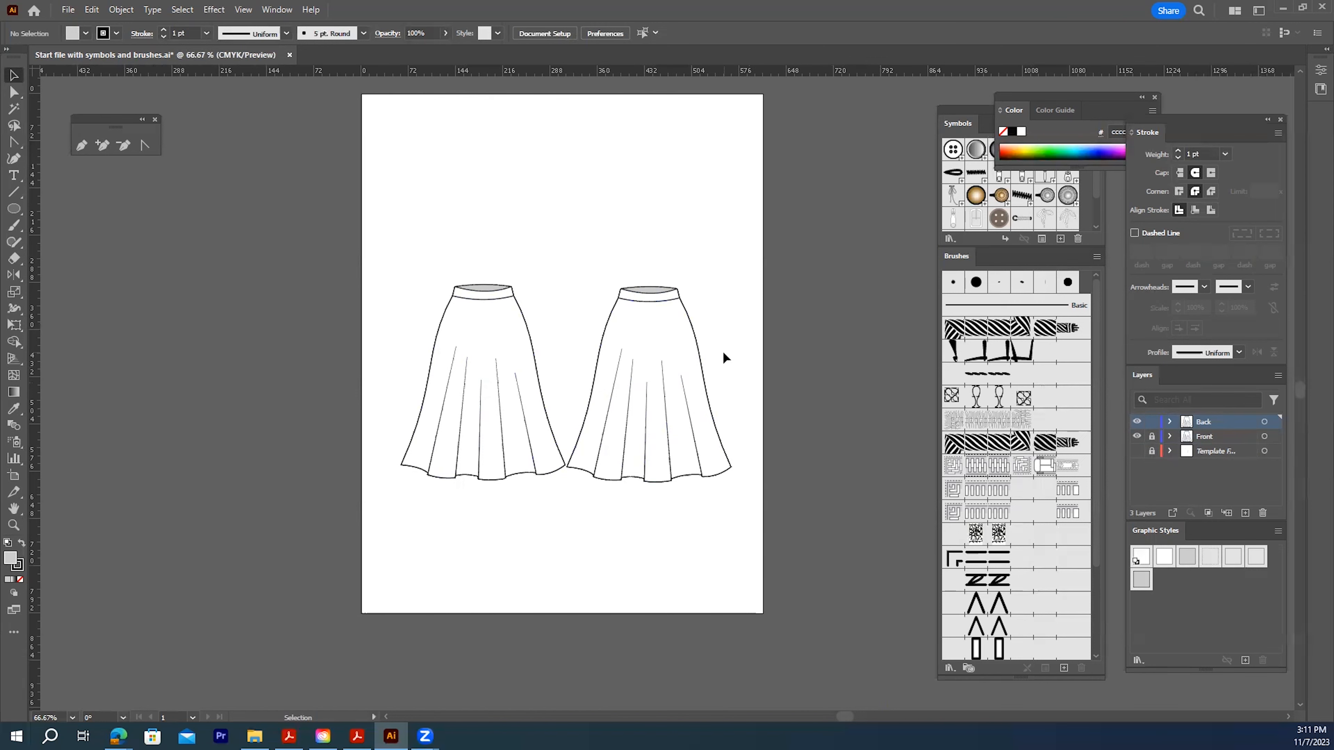
# Ungroup the back view skirt into separate shapes and lines, and deselect them
pyautogui.scroll(-1, 722, 350)
pyautogui.scroll(2, 722, 351)
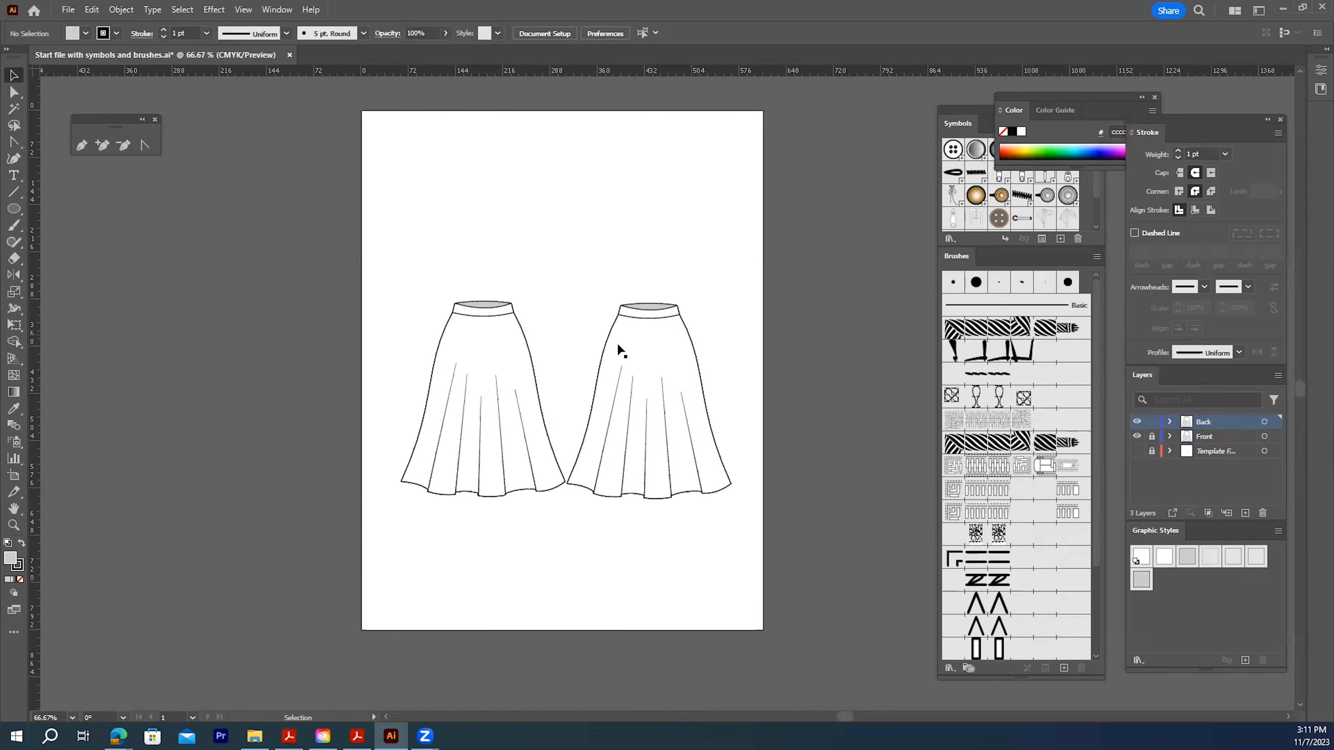
pyautogui.click(14, 525)
pyautogui.click(643, 427)
pyautogui.click(646, 426)
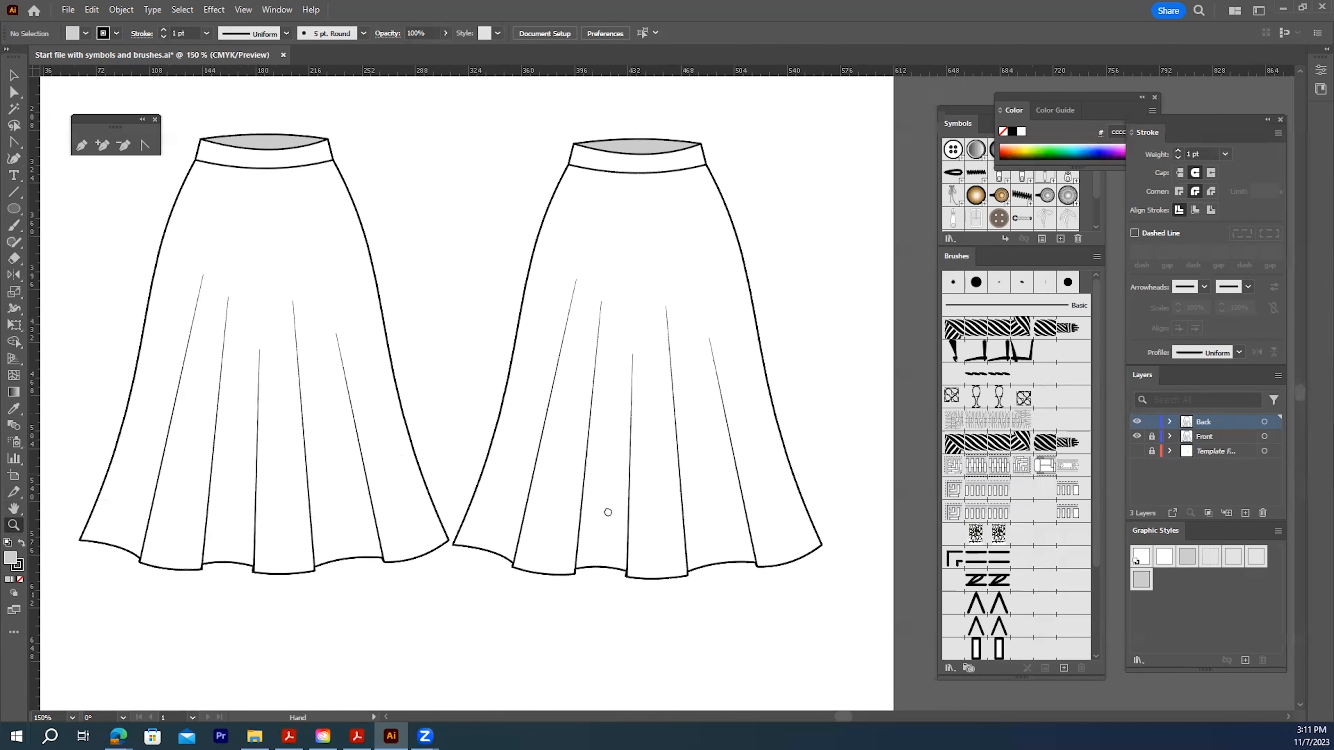
pyautogui.click(14, 75)
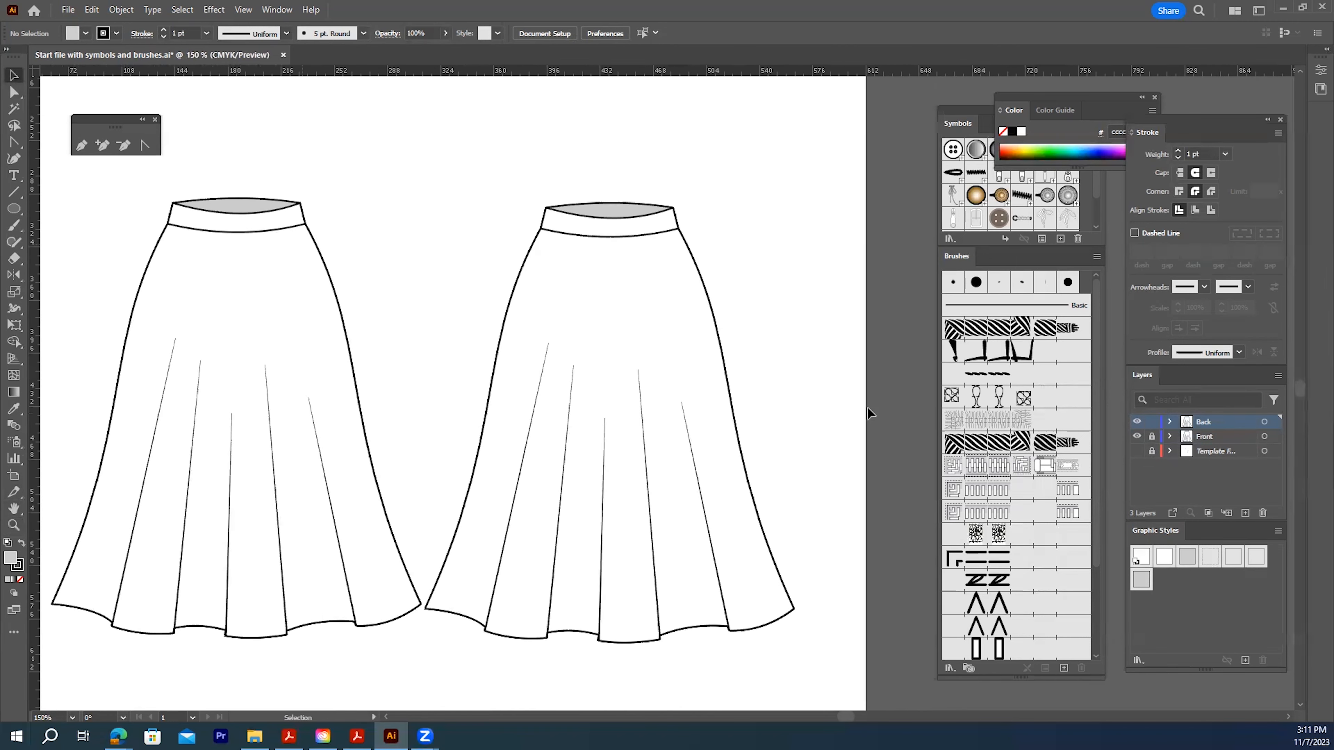
pyautogui.doubleClick(624, 236)
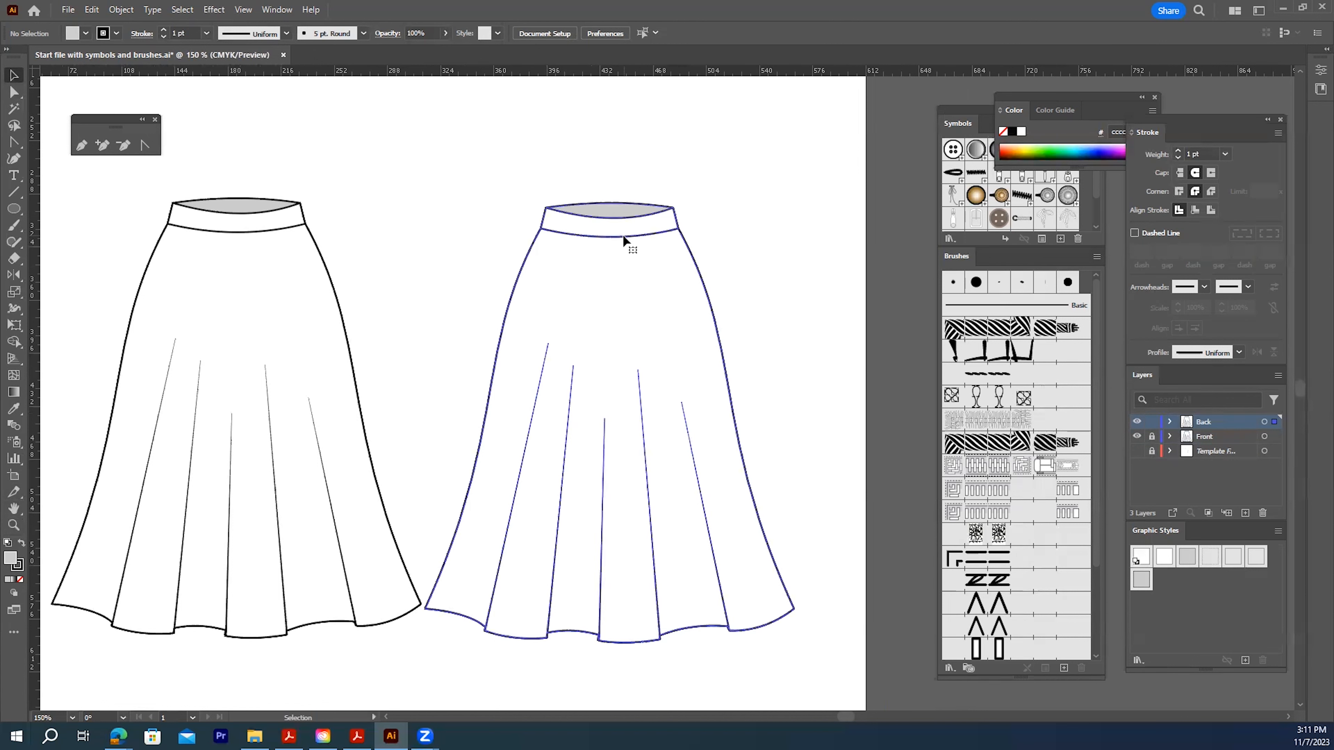
pyautogui.doubleClick(766, 255)
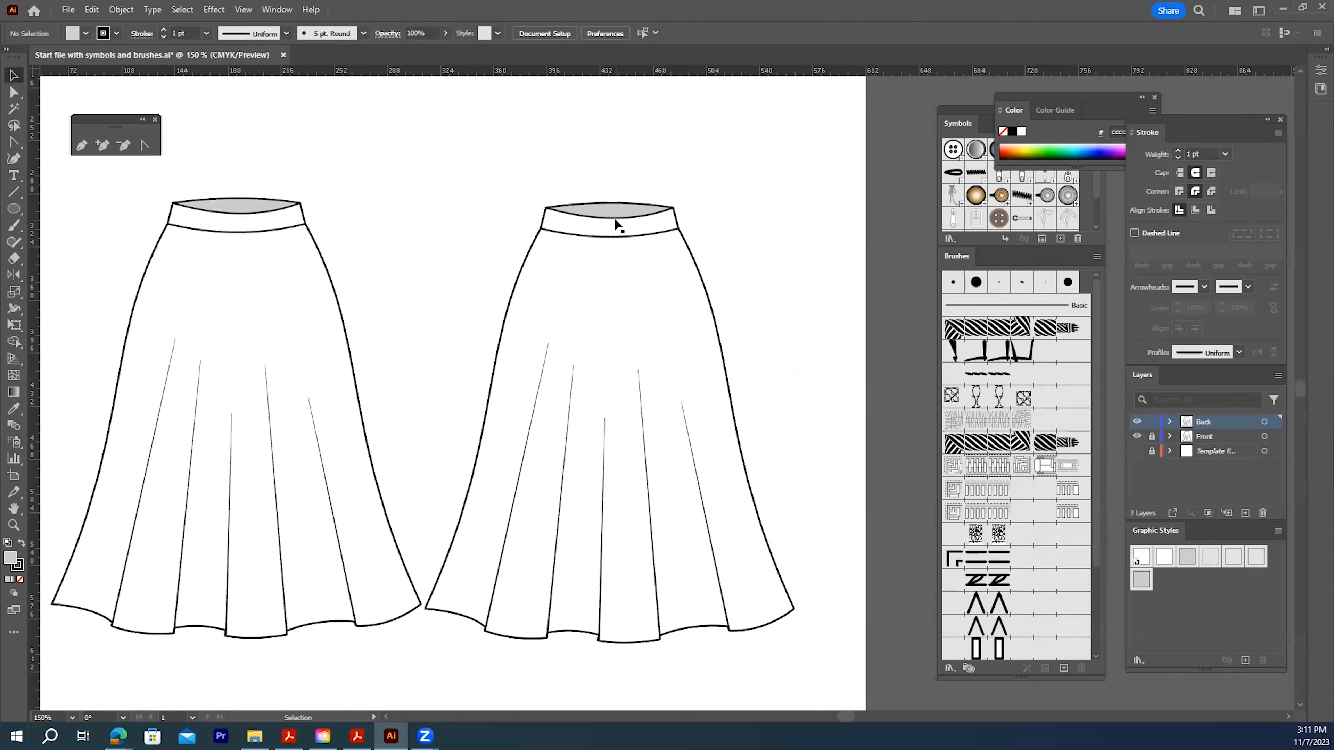
pyautogui.click(615, 216)
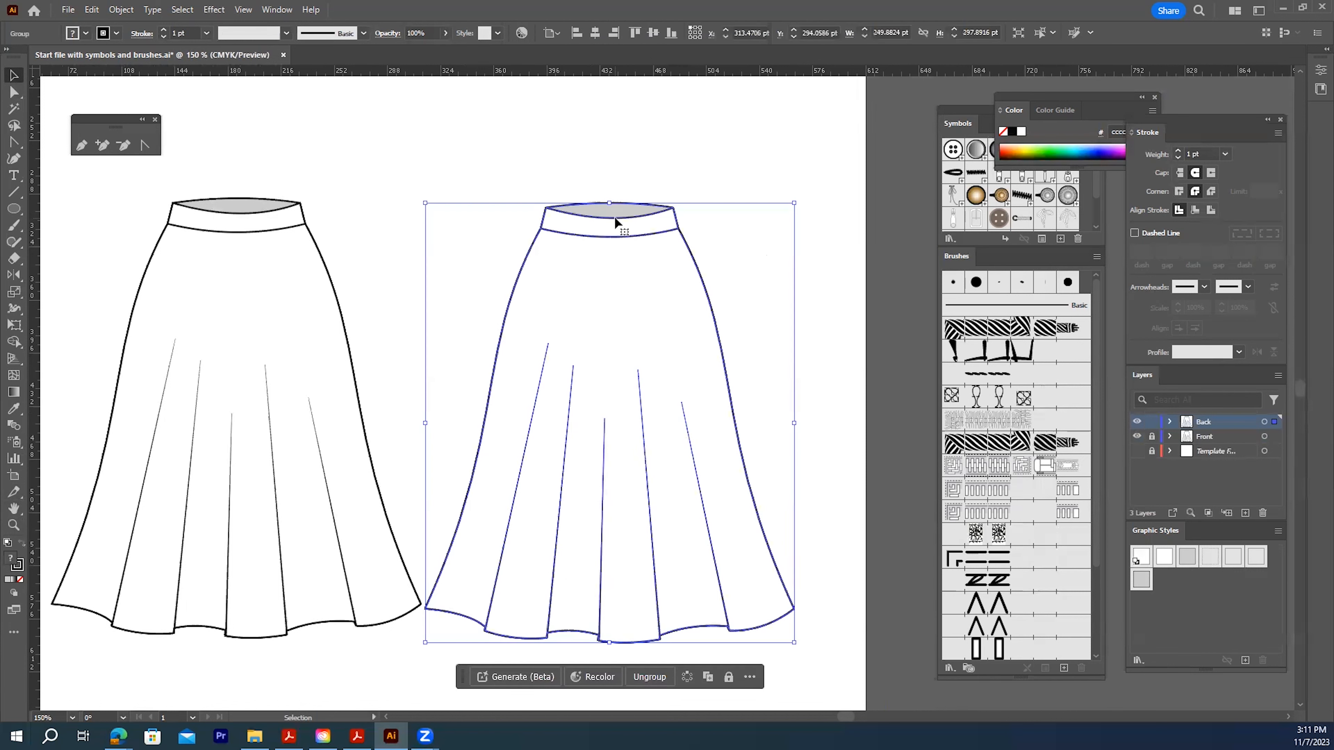
pyautogui.click(689, 250)
pyautogui.rightClick(596, 275)
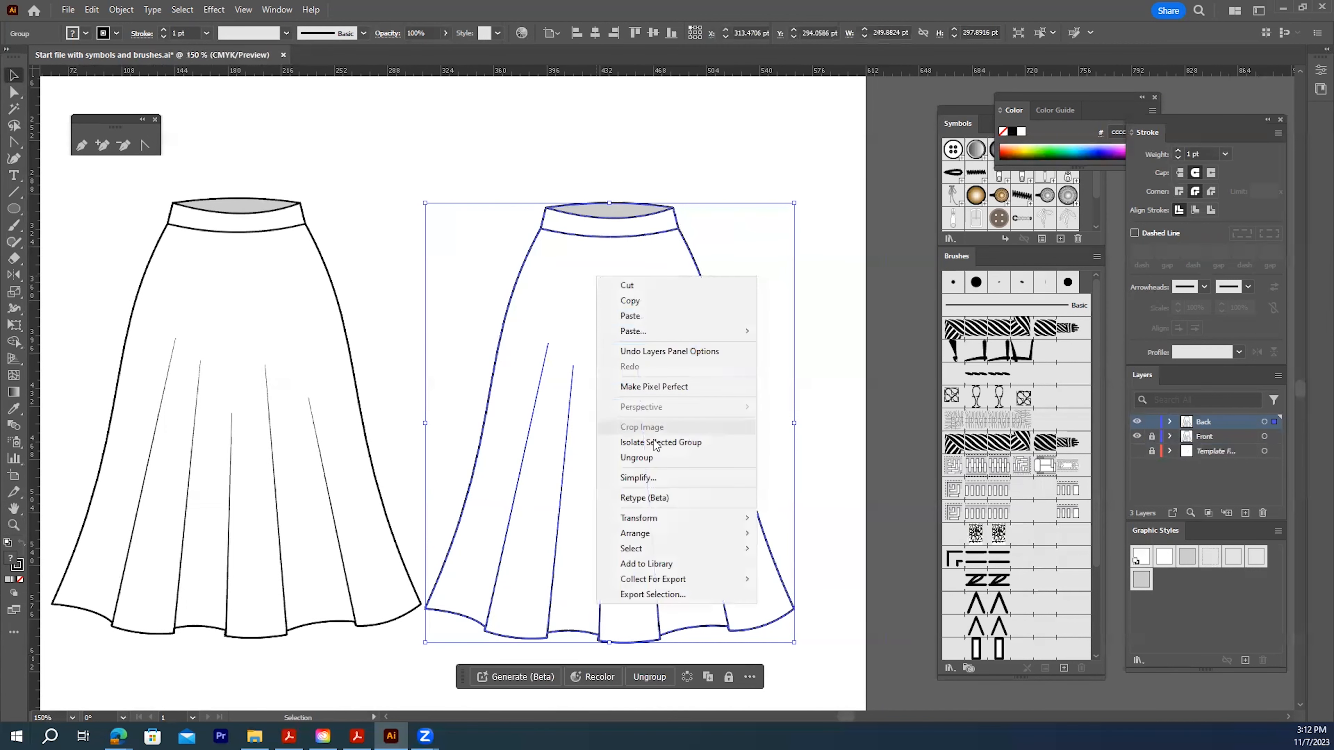
pyautogui.click(637, 458)
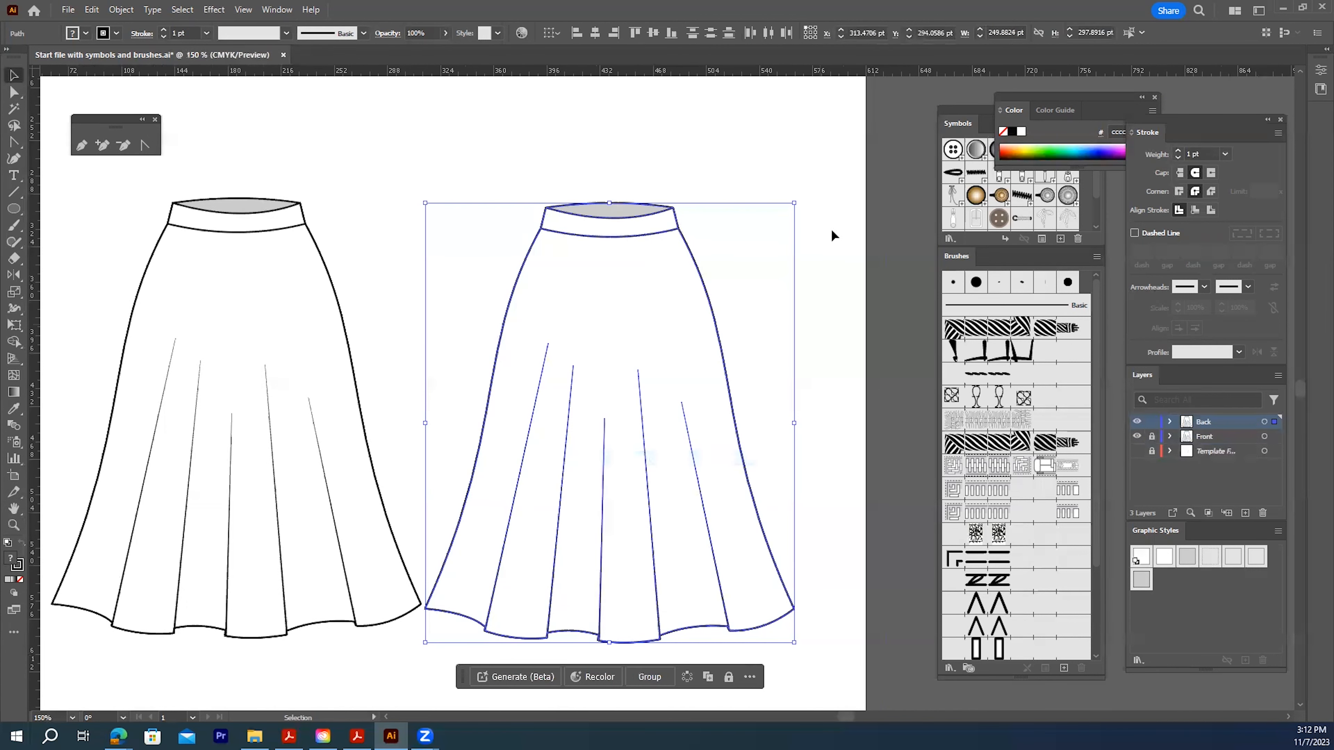
pyautogui.click(794, 186)
# Delete the white front skirt shape from the back view and remove the fill from its waistband seam line
pyautogui.click(688, 248)
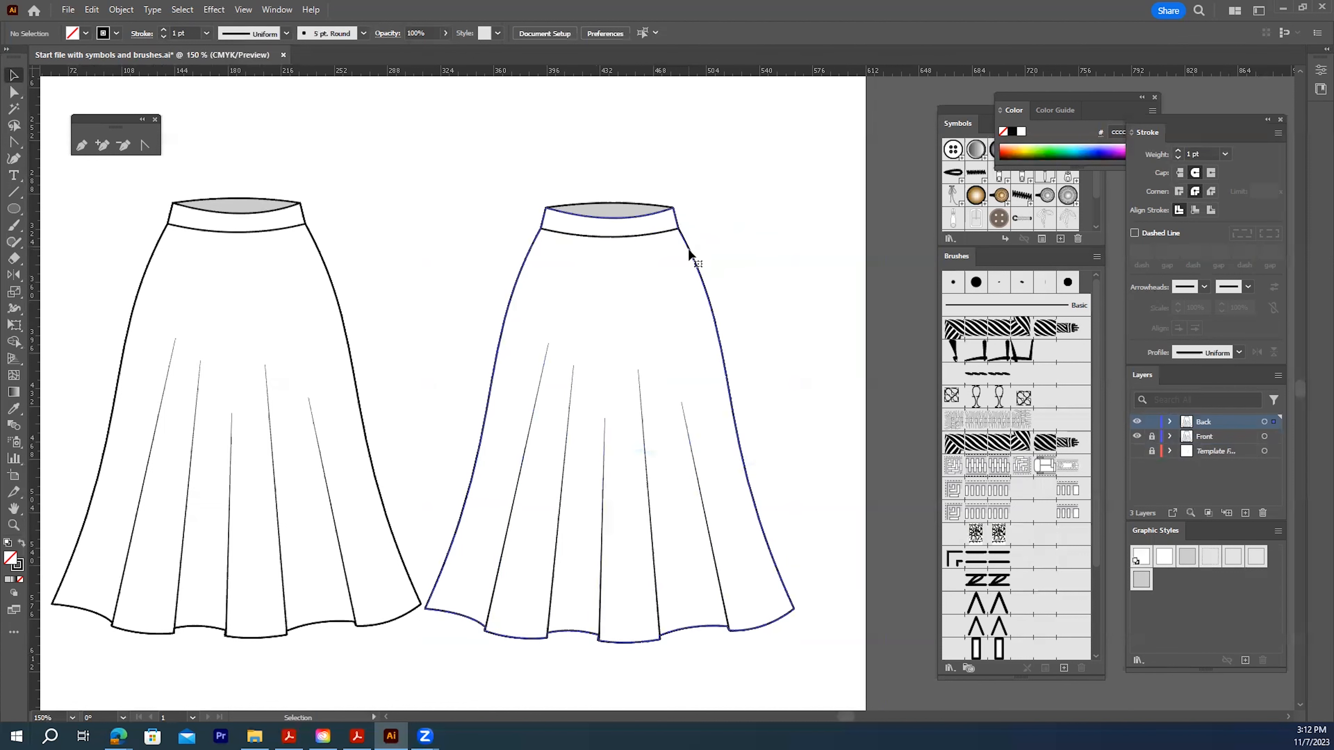
pyautogui.press('Delete')
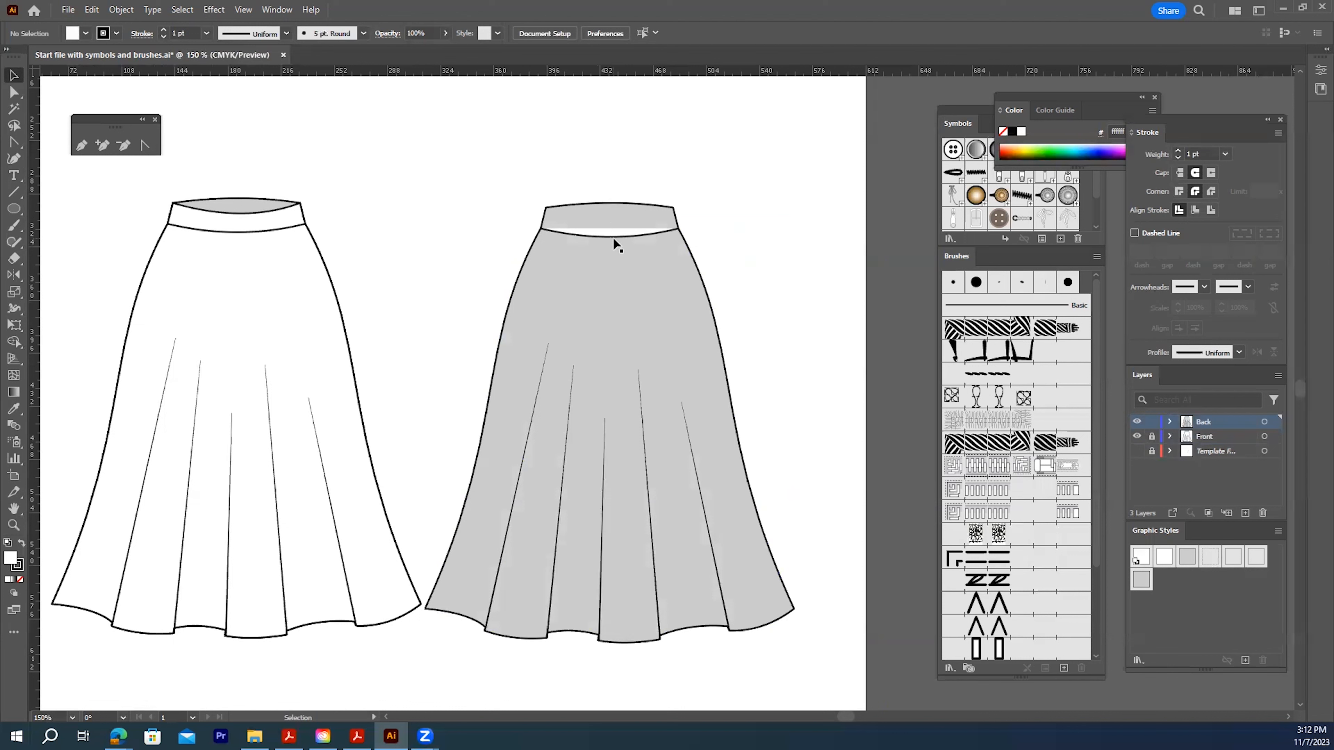
pyautogui.click(605, 231)
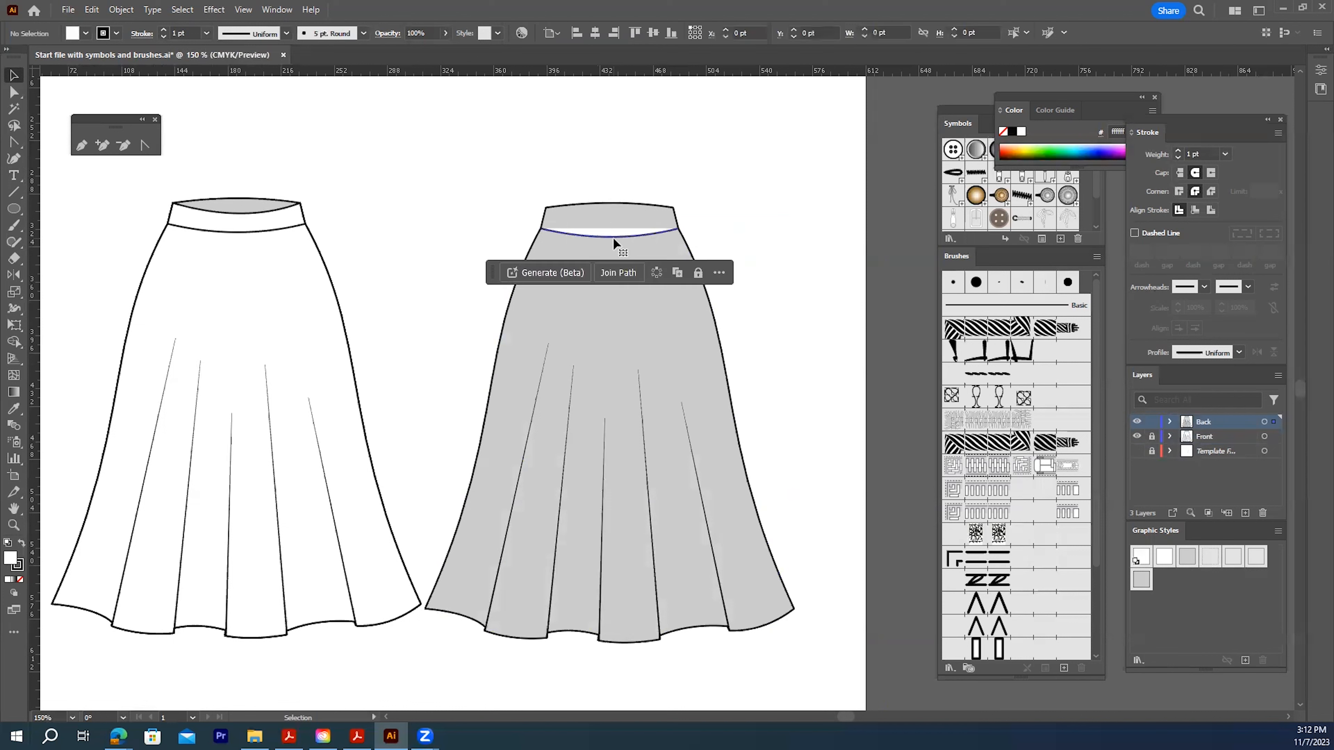
pyautogui.click(21, 580)
pyautogui.click(765, 229)
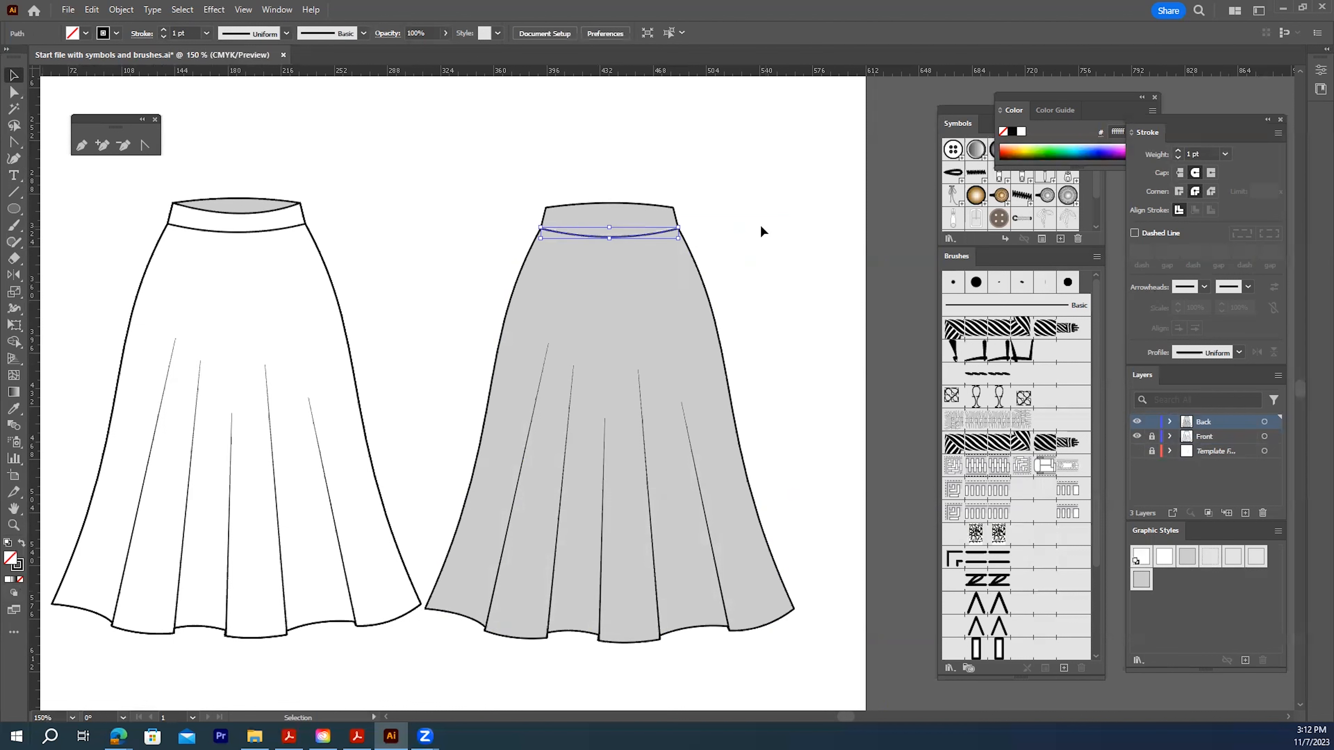
# Bend the back waistband seam line upward at its centre with the Anchor Point tool to follow the top edge, and deselect it
pyautogui.click(145, 145)
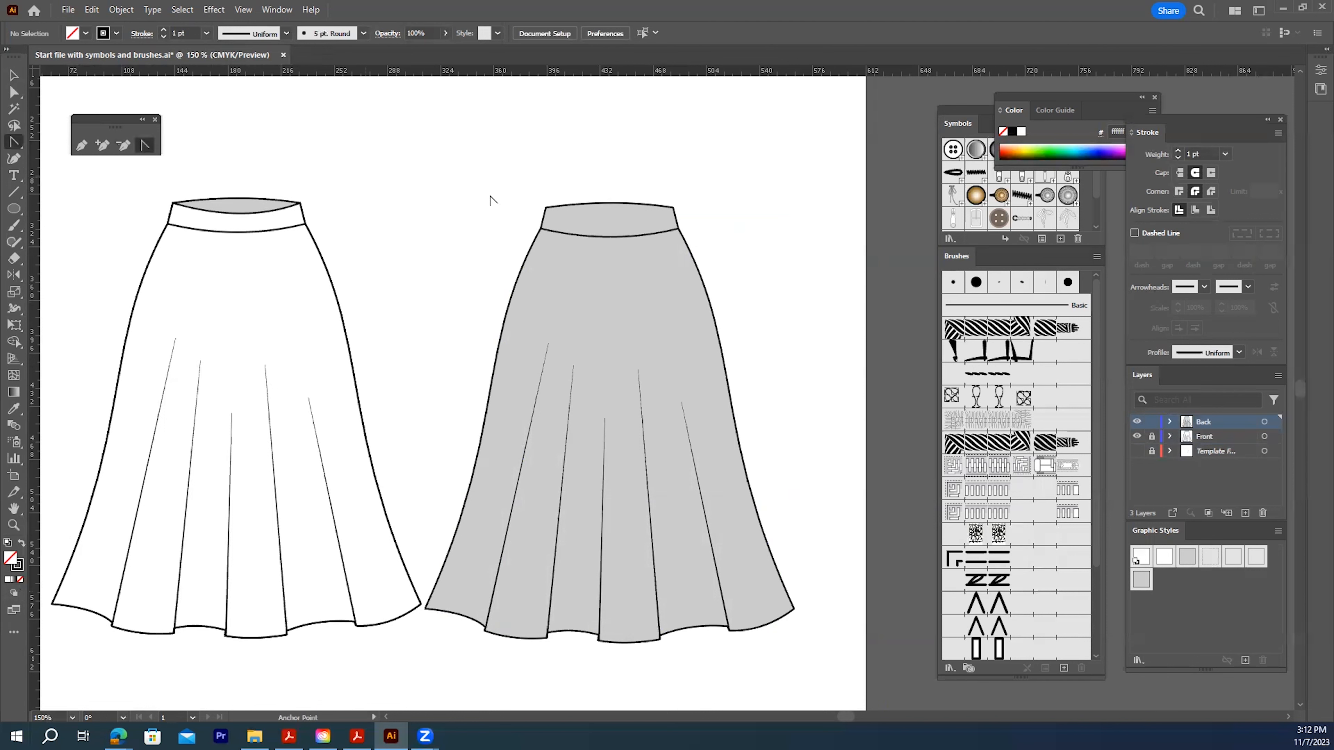
pyautogui.moveTo(611, 235); pyautogui.dragTo(611, 222)
pyautogui.press('v')
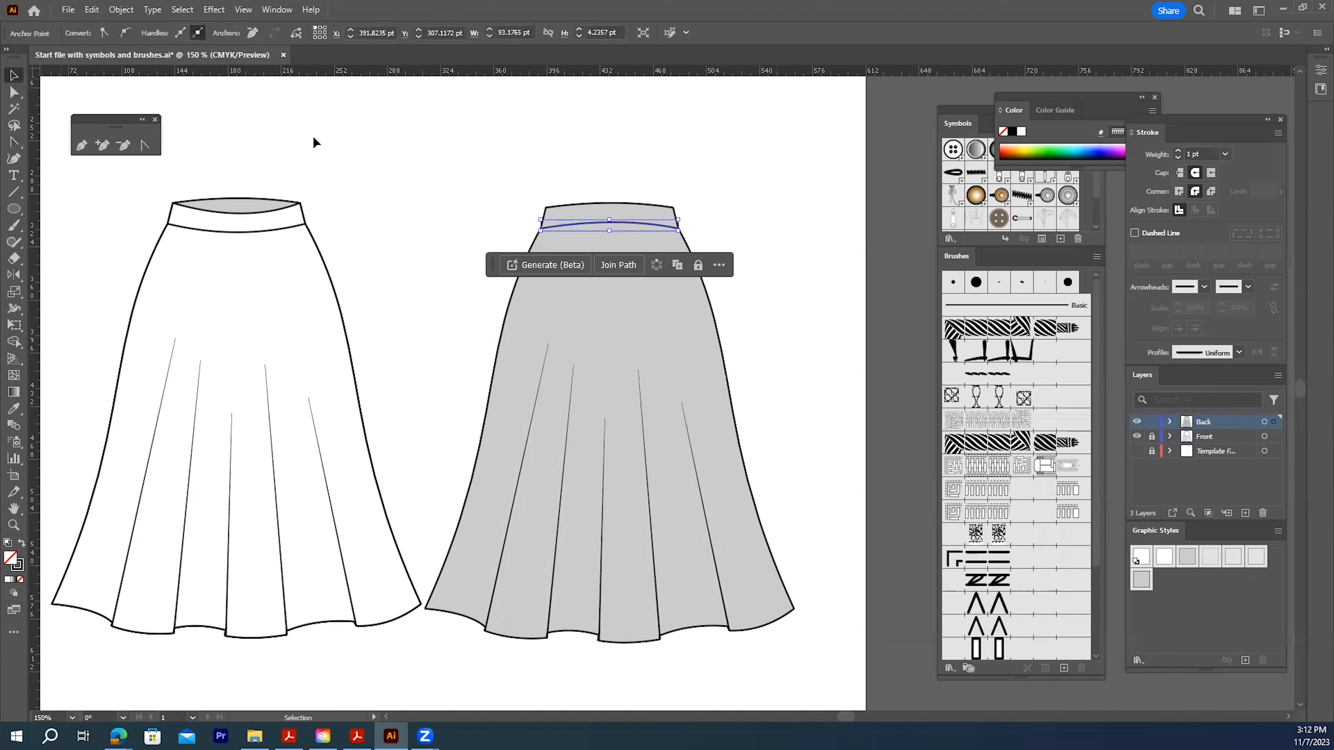
pyautogui.click(437, 176)
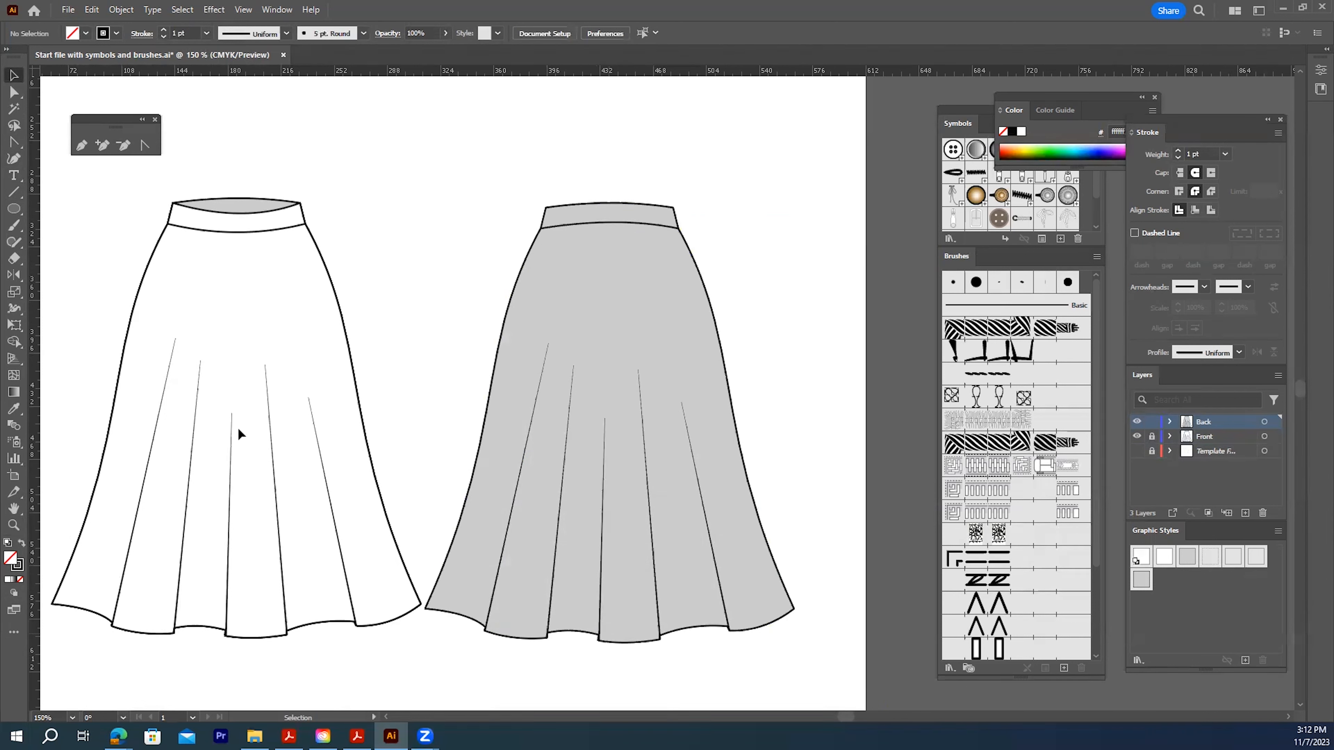
# Draw a straight vertical centre back seam line from the waistband's top edge down to the hem with the Pen tool
pyautogui.click(81, 145)
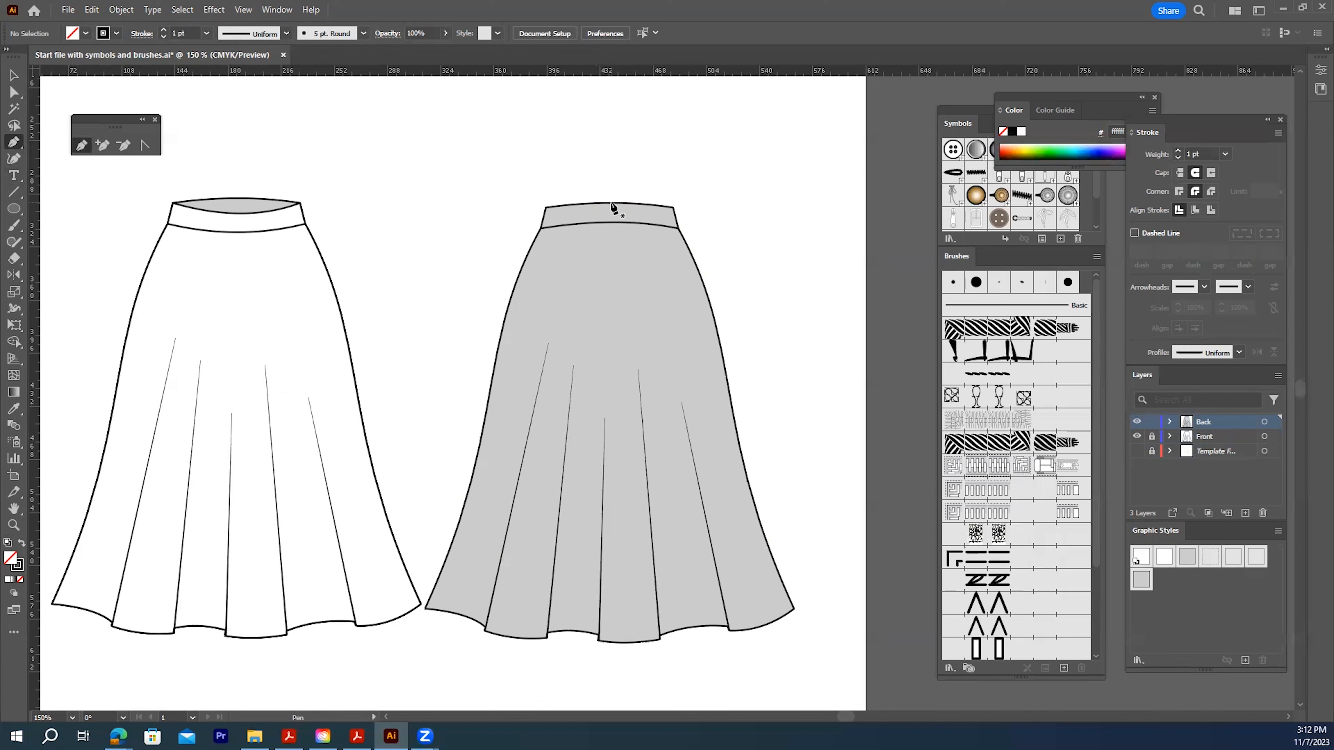
pyautogui.click(609, 202)
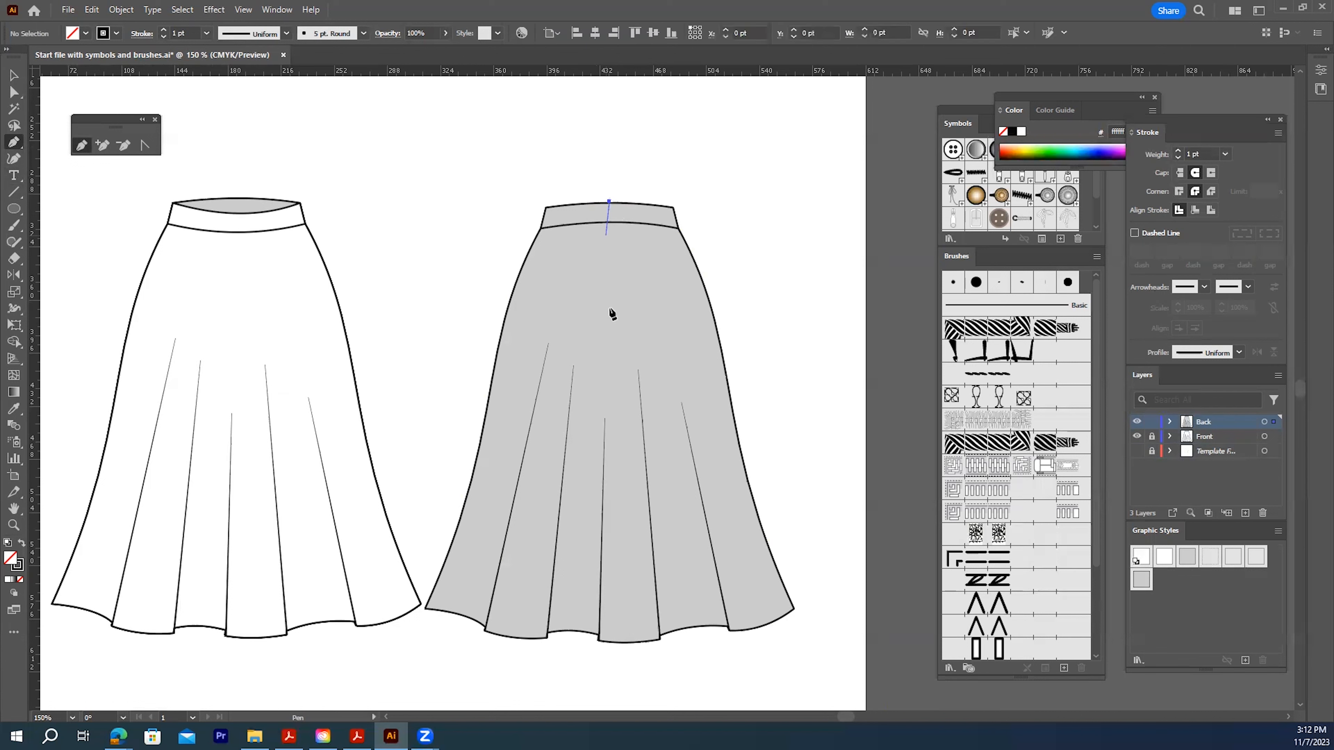
pyautogui.click(613, 642)
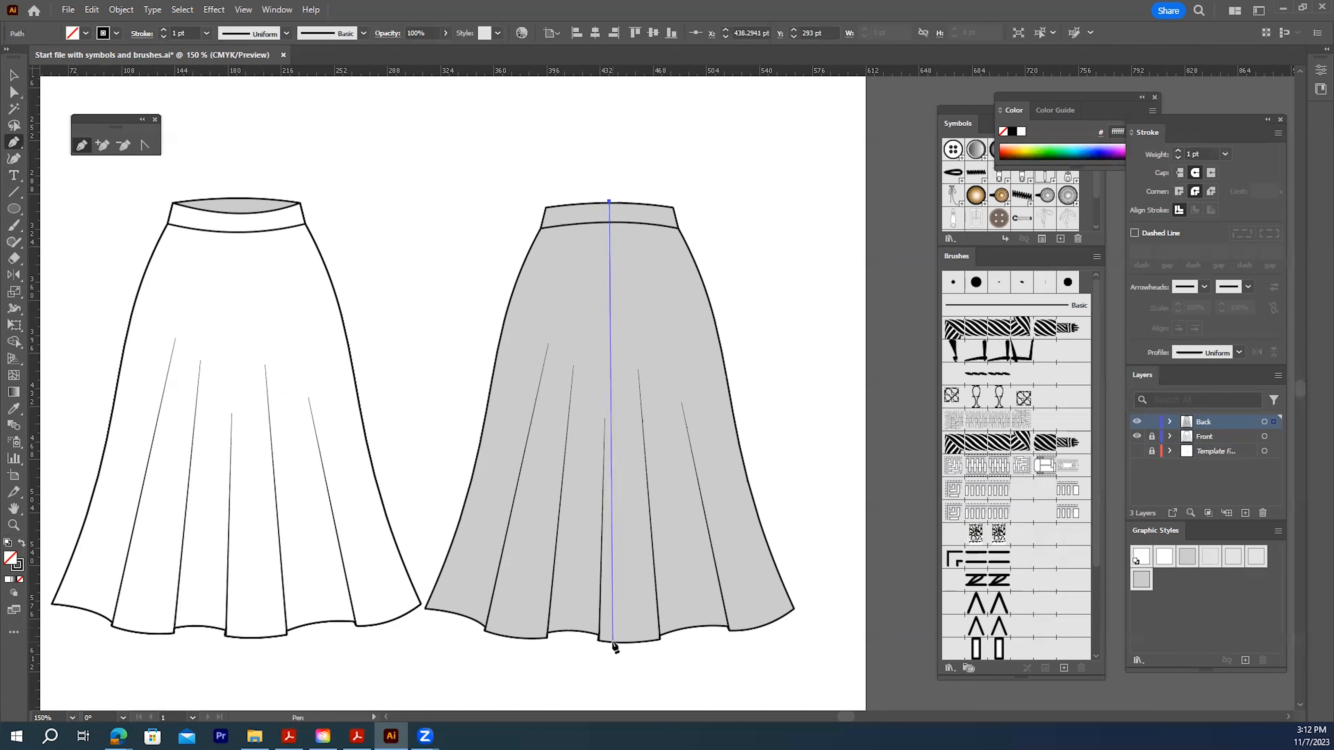
pyautogui.press('shift')
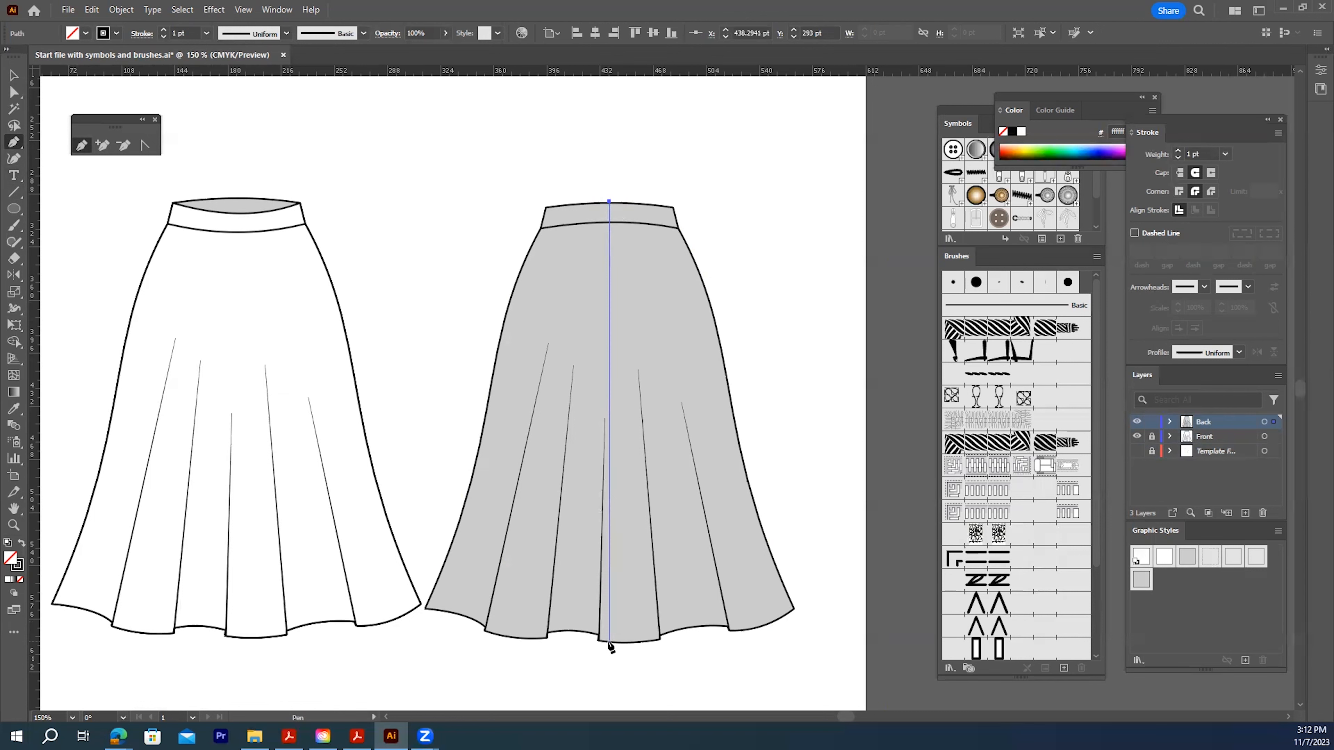
pyautogui.click(609, 642)
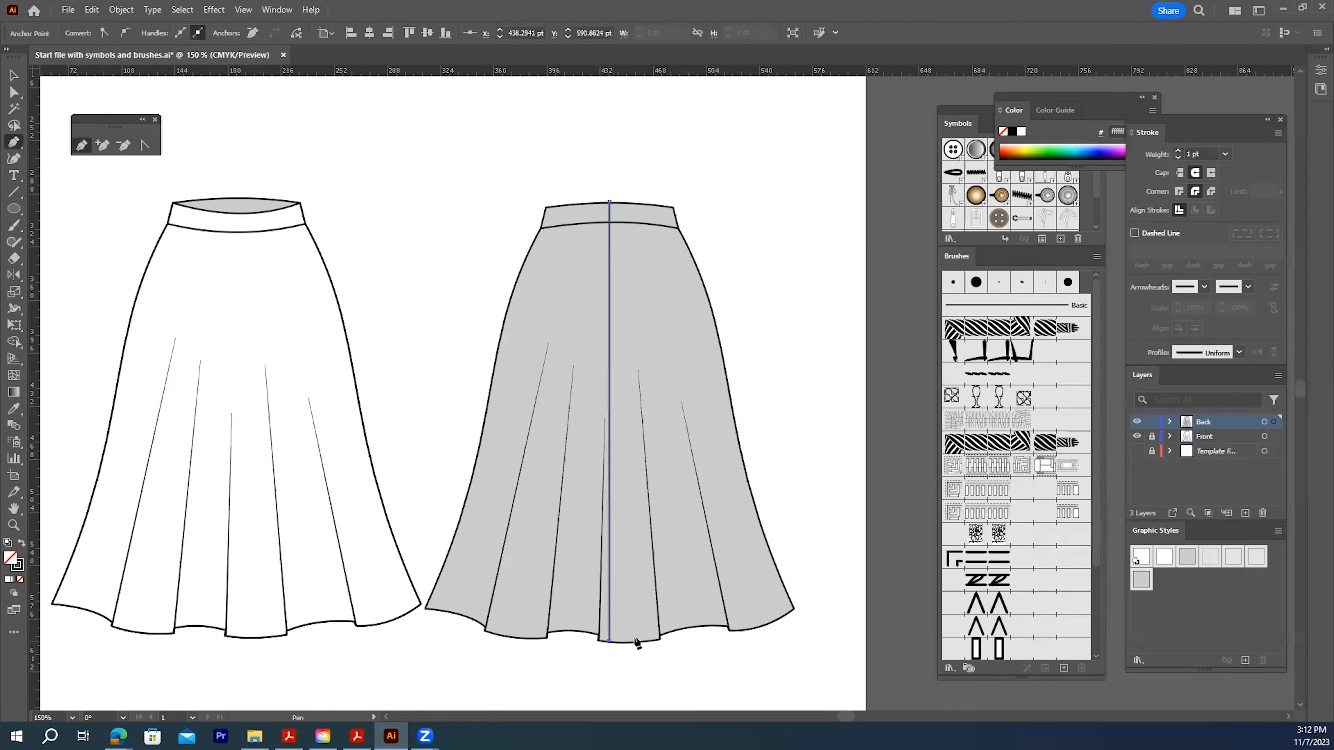
pyautogui.press('Escape')
# Nudge the seam line's top anchor point to meet the waistband's top edge and check where the line ends at the hem
pyautogui.click(14, 525)
pyautogui.moveTo(596, 180); pyautogui.dragTo(848, 501)
pyautogui.click(14, 92)
pyautogui.moveTo(641, 266); pyautogui.dragTo(645, 270)
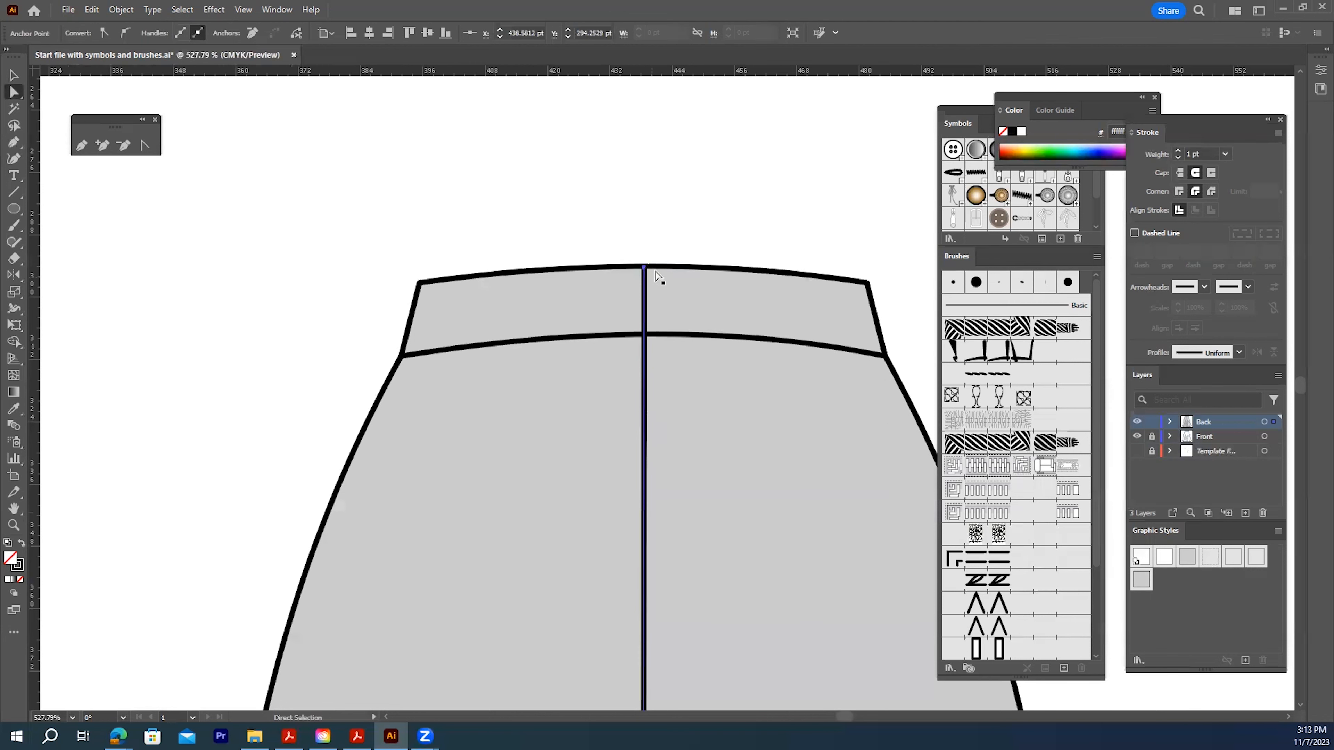
pyautogui.scroll(-4, 672, 268)
pyautogui.scroll(-6, 678, 256)
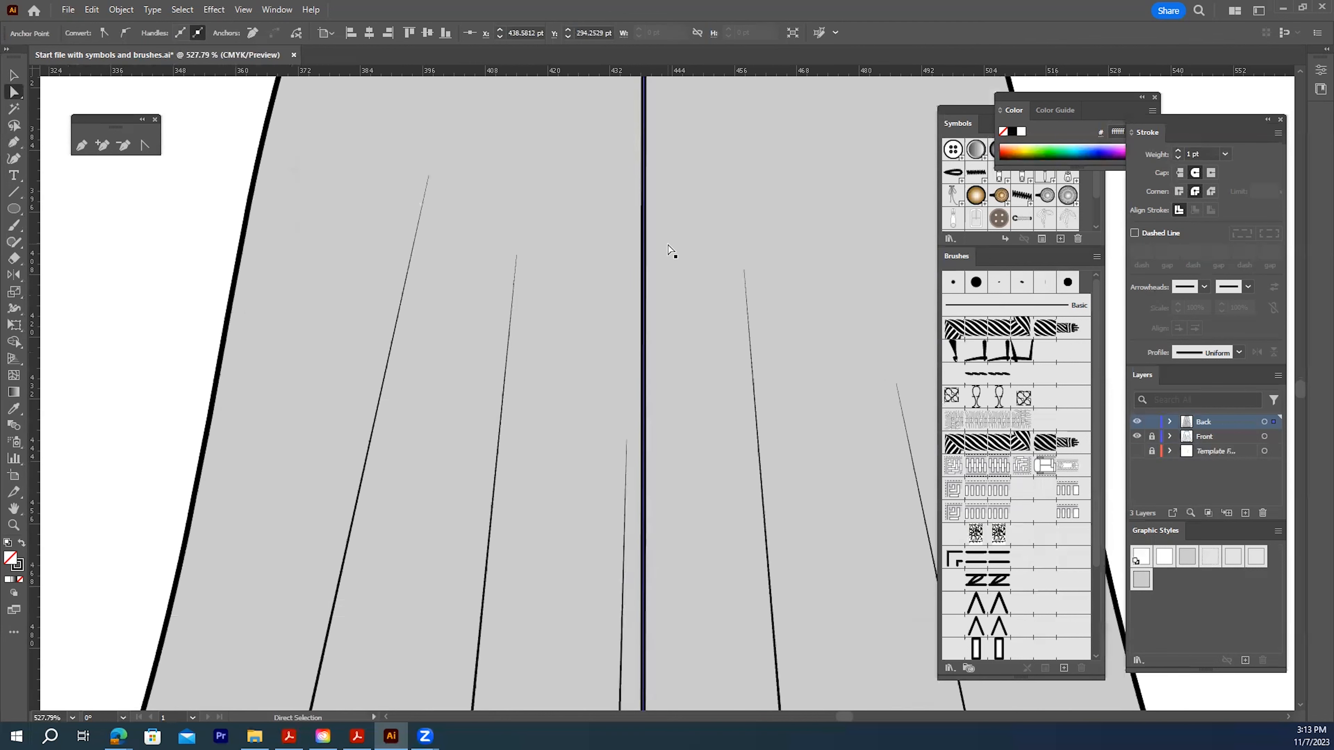
pyautogui.scroll(-5, 662, 249)
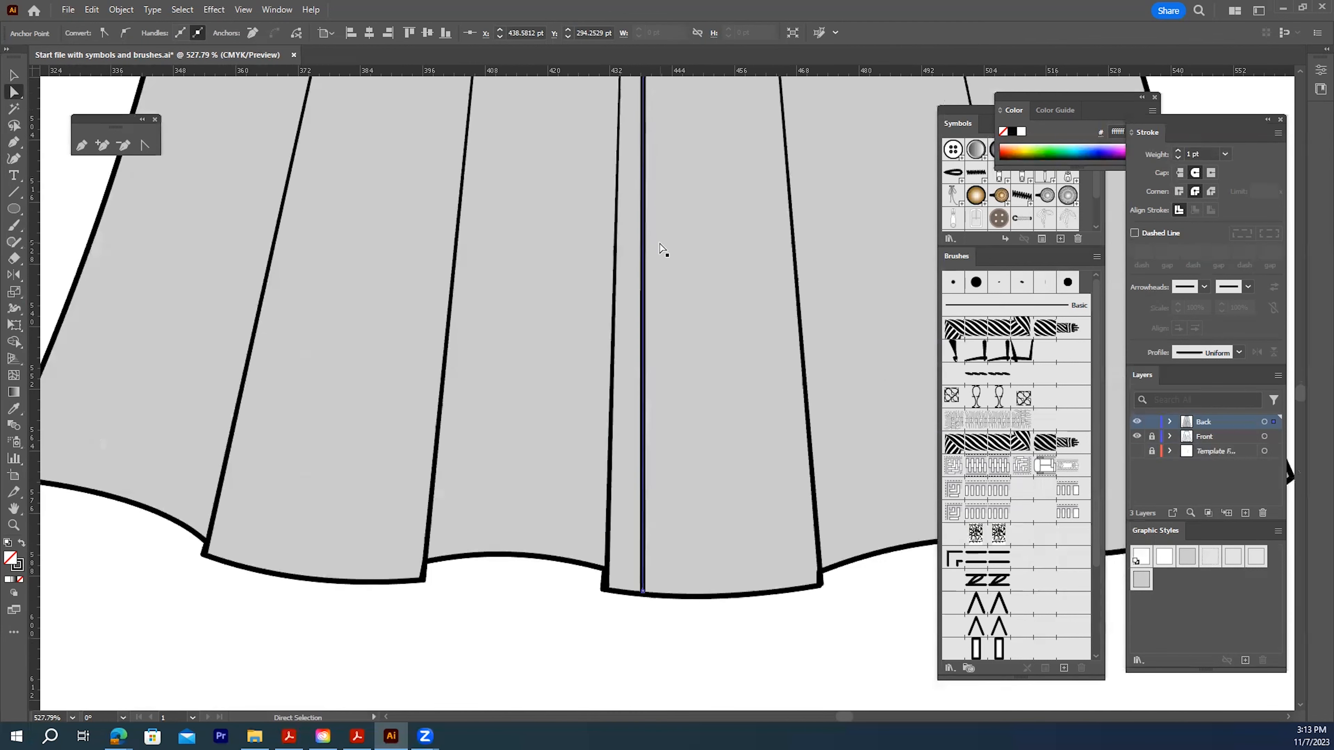
pyautogui.scroll(3, 658, 252)
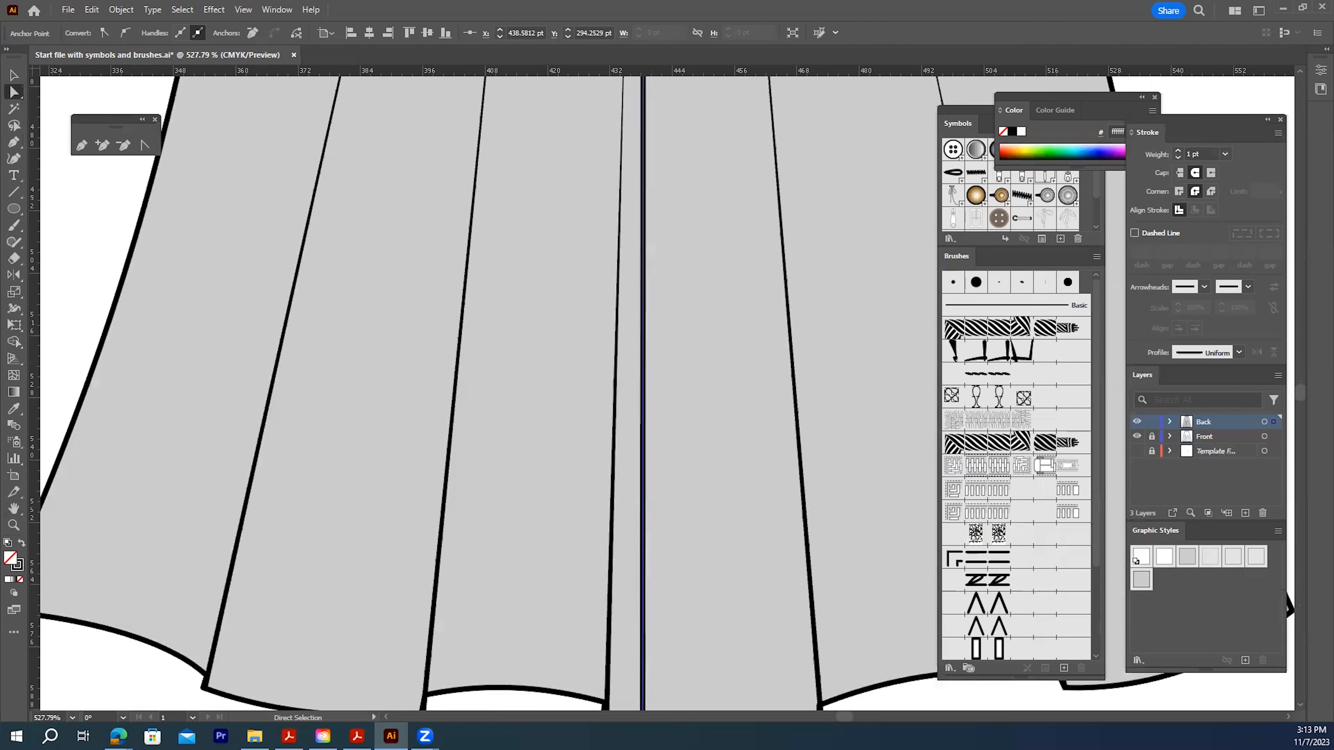
# Draw a horizontal zipper stop line about 3.5 pt long extending left from the centre back seam below the waistband, and deselect it
pyautogui.click(14, 525)
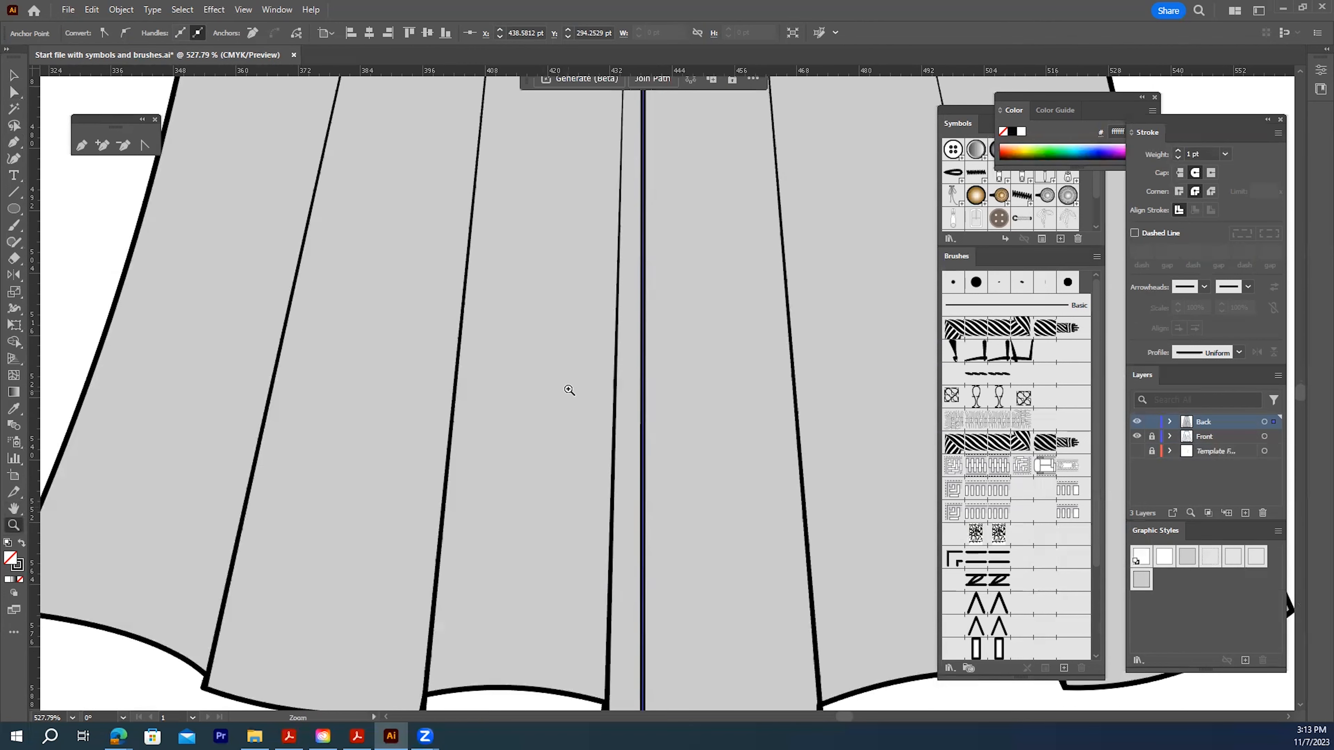
pyautogui.keyDown('alt'); pyautogui.click(567, 392); pyautogui.keyUp('alt')
pyautogui.keyDown('alt'); pyautogui.click(567, 391); pyautogui.keyUp('alt')
pyautogui.keyDown('alt'); pyautogui.click(569, 391); pyautogui.keyUp('alt')
pyautogui.moveTo(647, 412); pyautogui.dragTo(434, 635)
pyautogui.moveTo(595, 360); pyautogui.dragTo(631, 518)
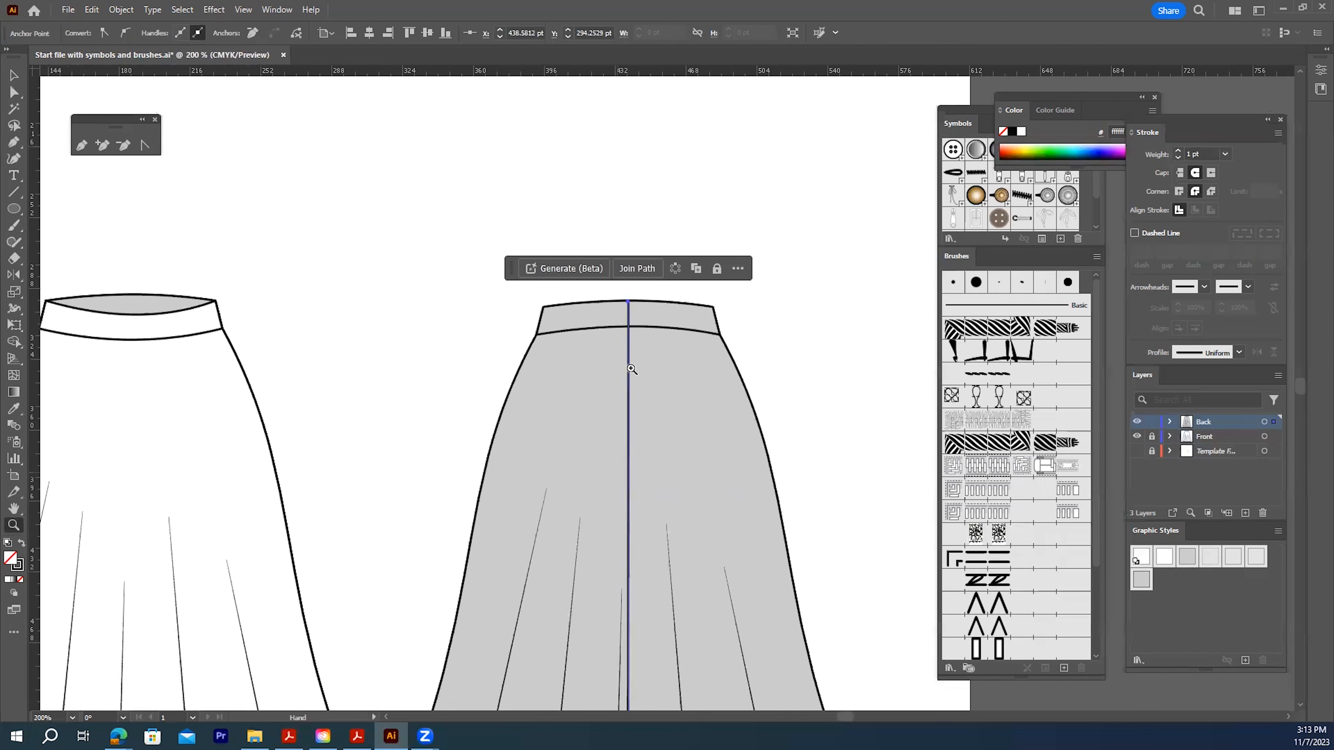
pyautogui.click(622, 402)
pyautogui.click(14, 75)
pyautogui.click(369, 307)
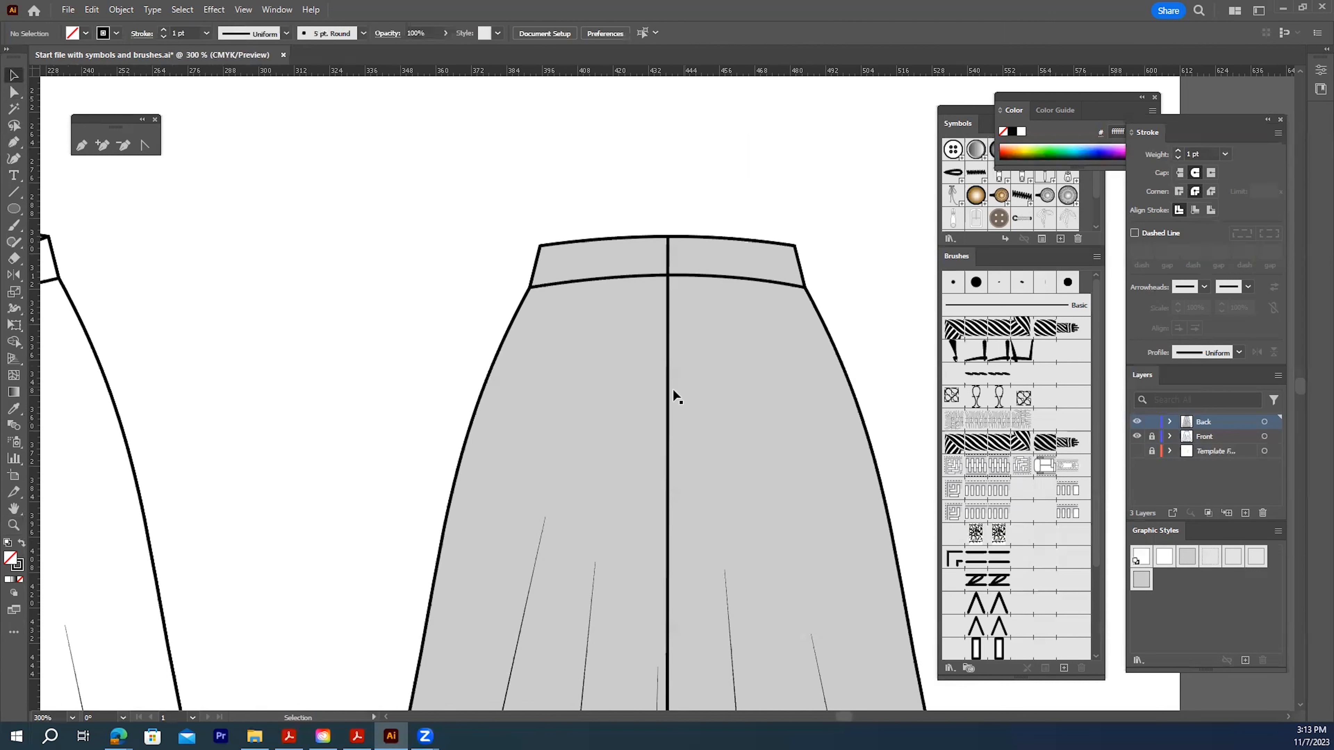
pyautogui.click(82, 145)
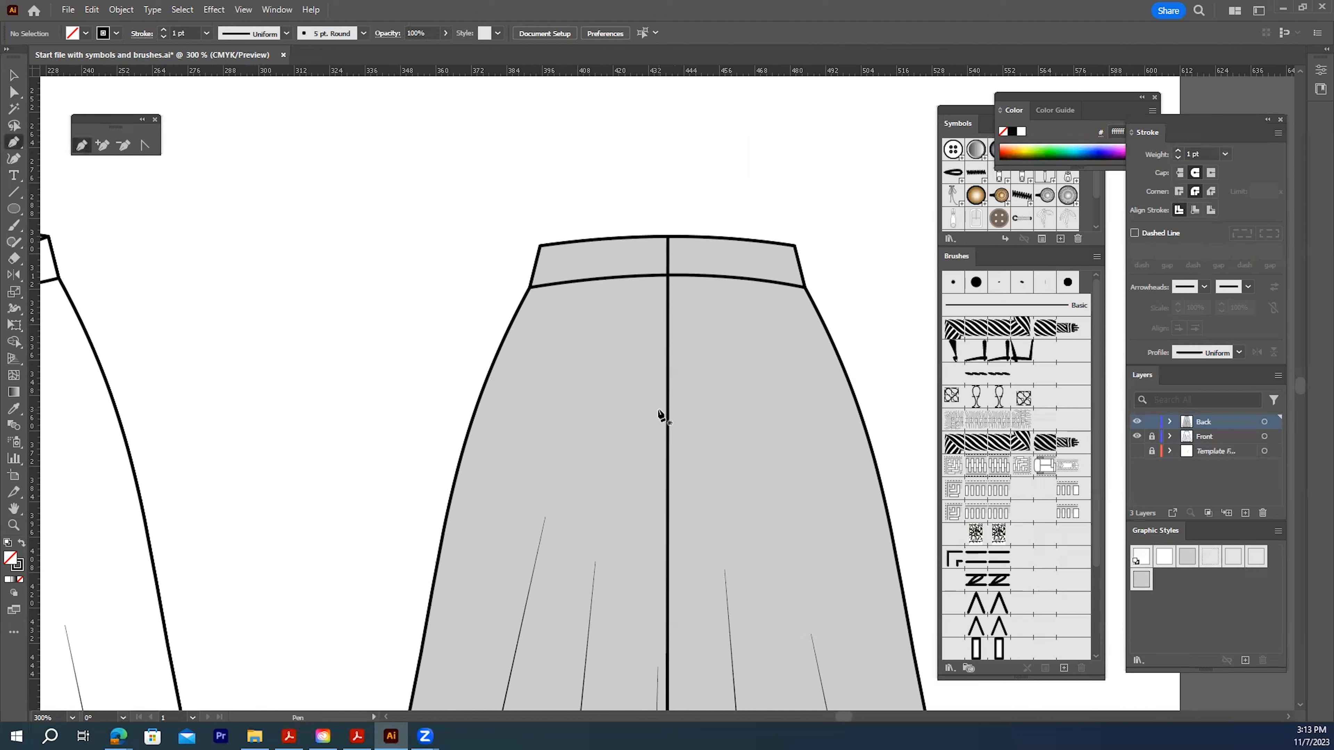
pyautogui.moveTo(667, 413); pyautogui.dragTo(671, 414)
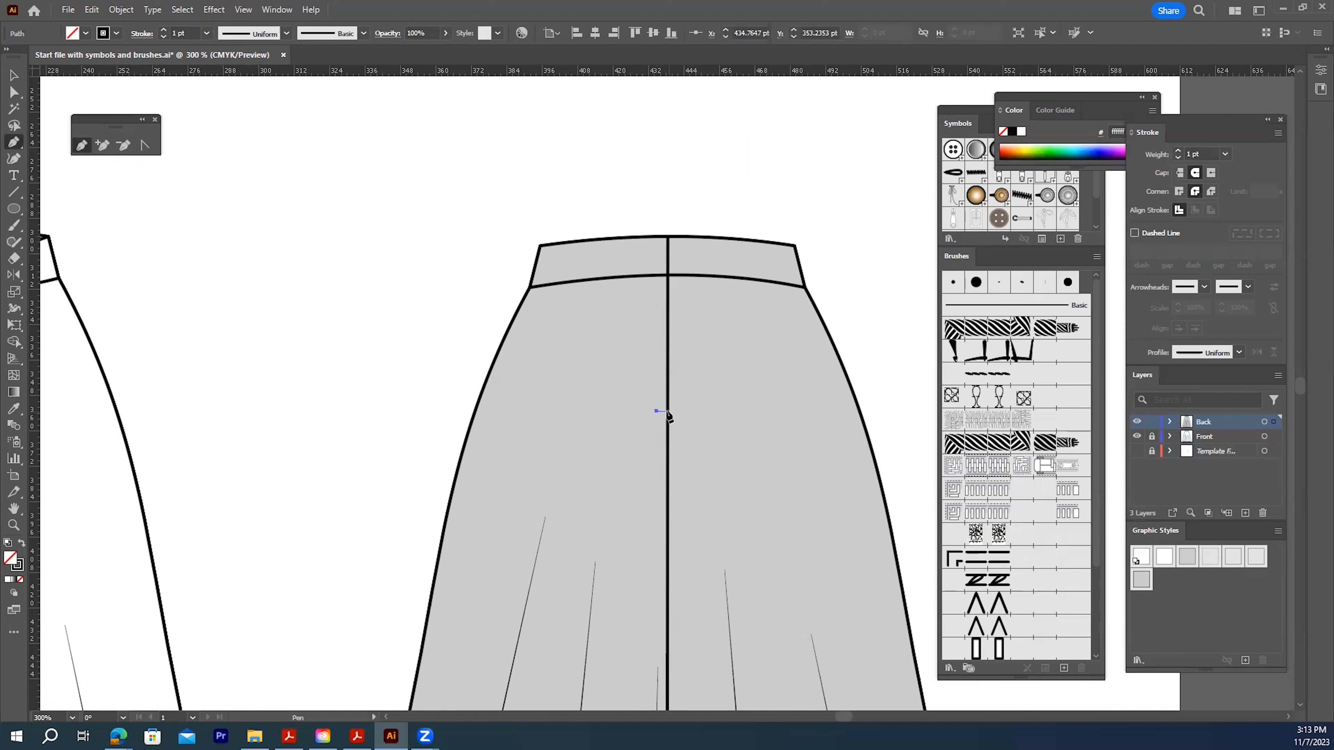
pyautogui.click(666, 411)
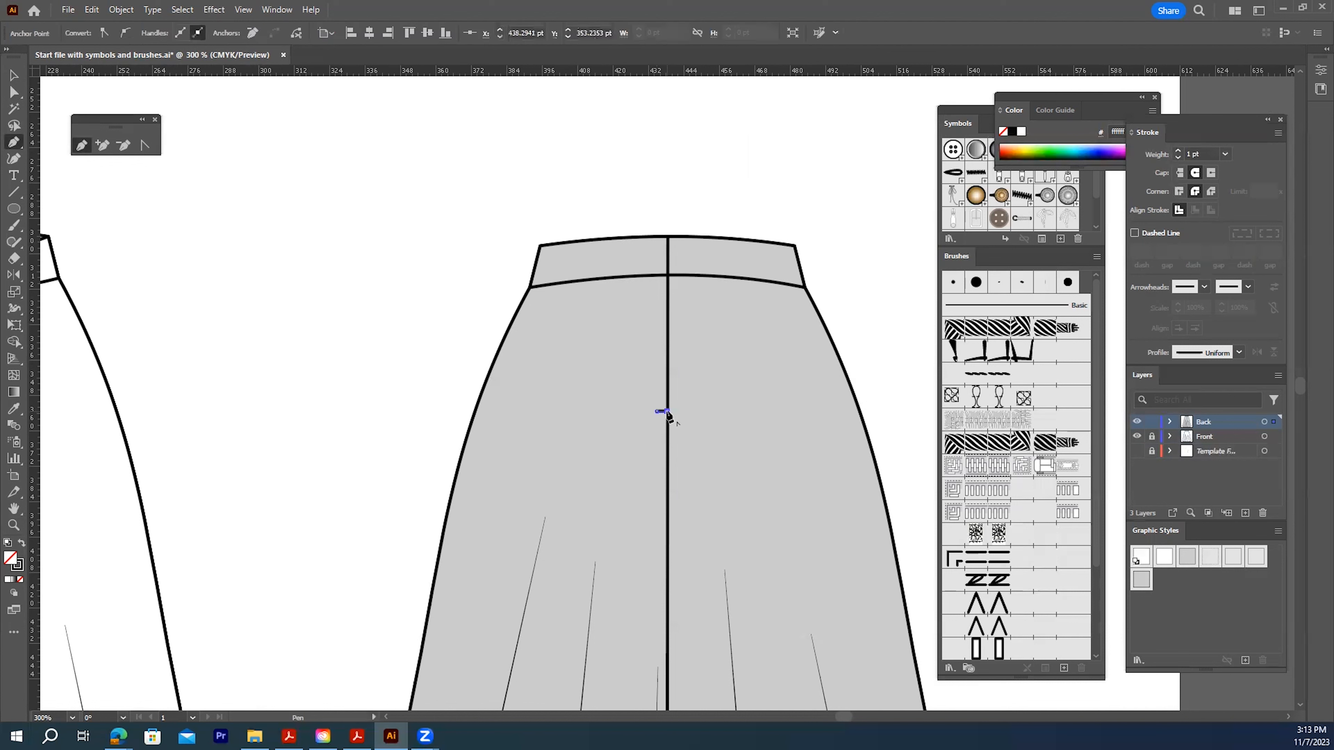
pyautogui.click(12, 76)
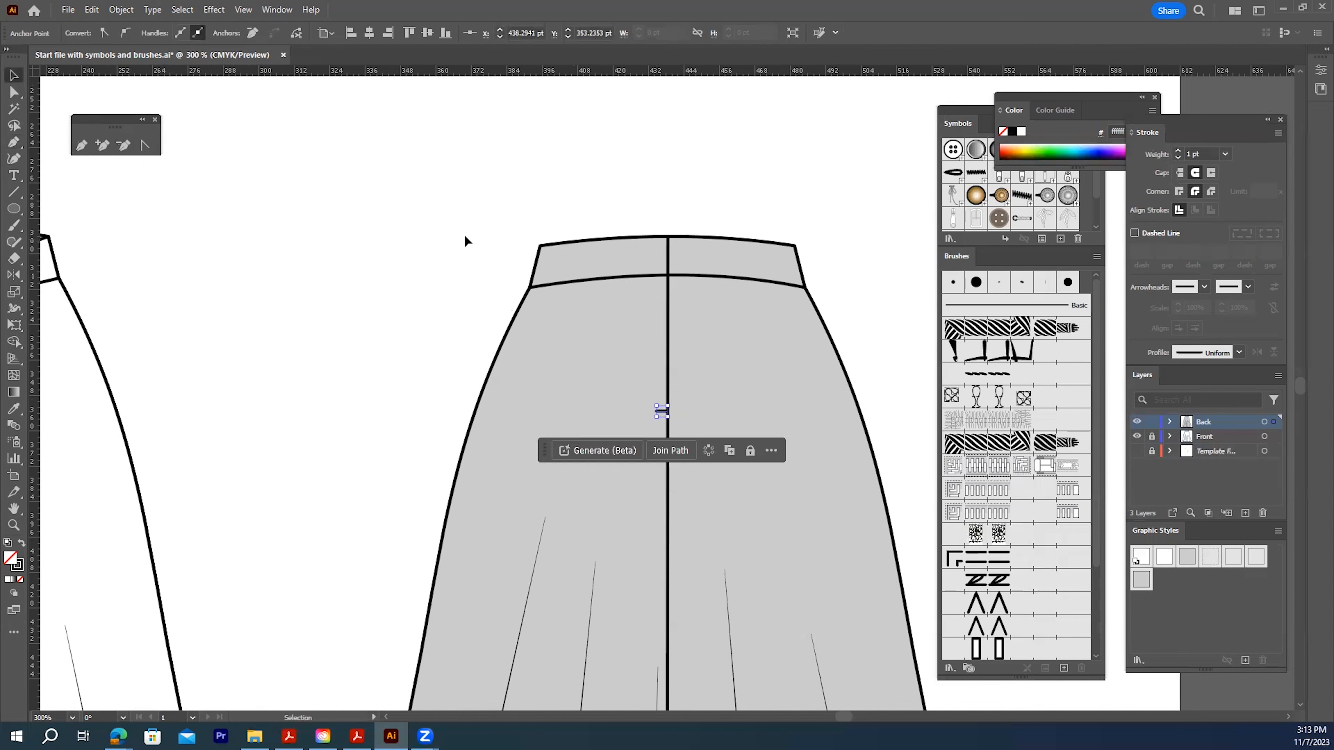
pyautogui.click(685, 452)
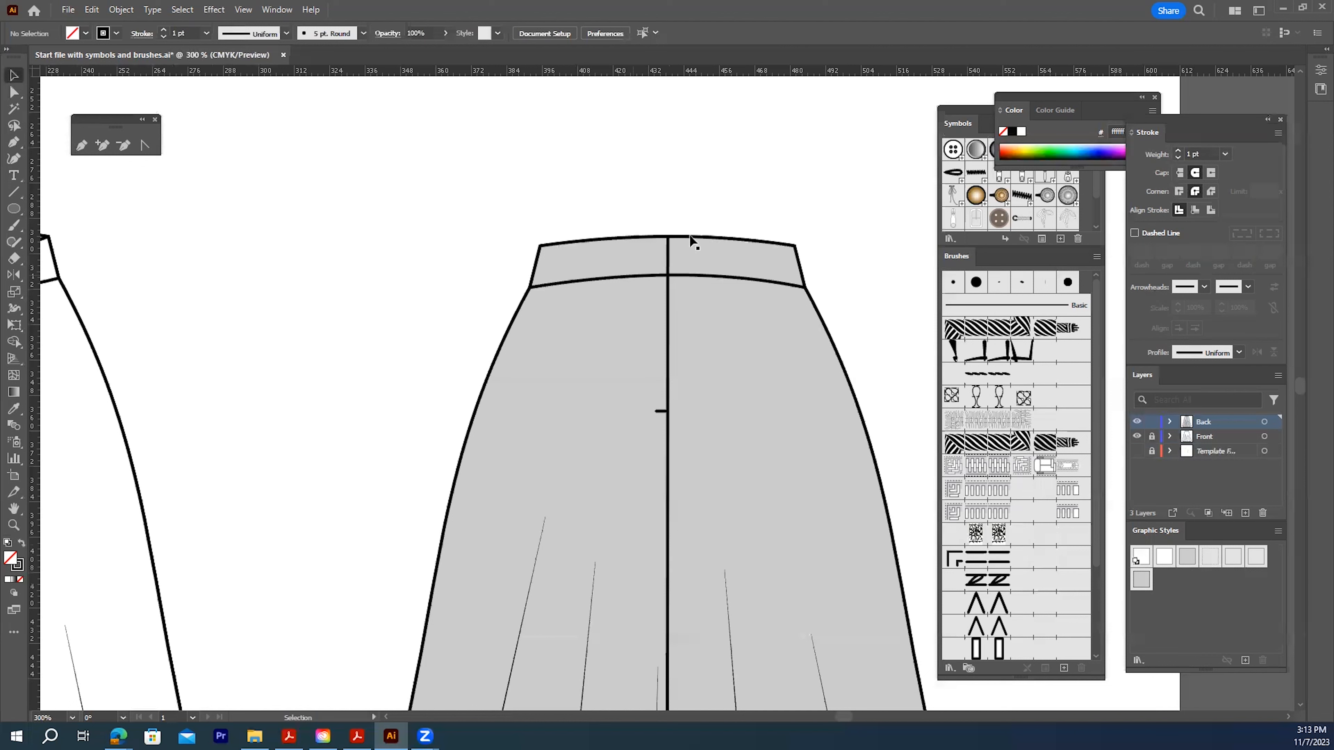
# Place the Zipper pull 3 symbol on the empty area beside the back waistband and break its link to the symbol
pyautogui.click(1045, 179)
pyautogui.moveTo(1024, 181); pyautogui.dragTo(423, 184)
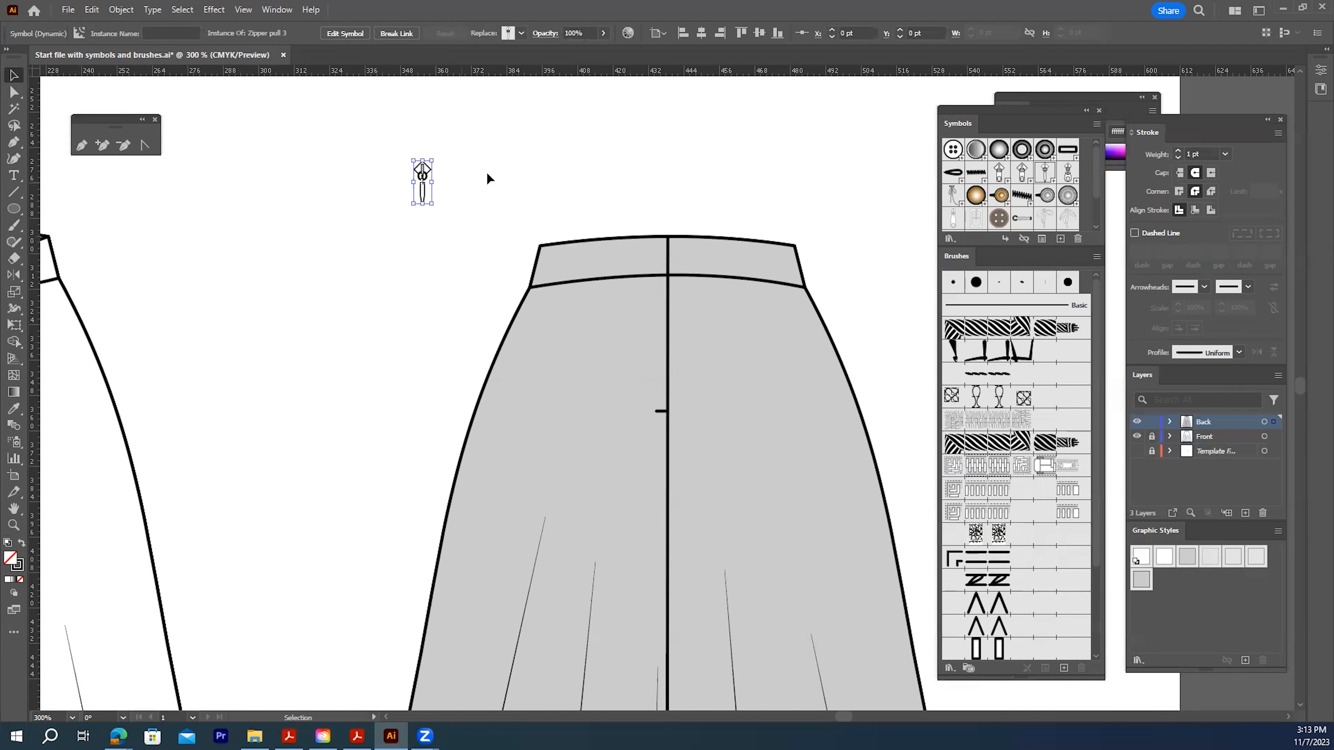
pyautogui.click(487, 179)
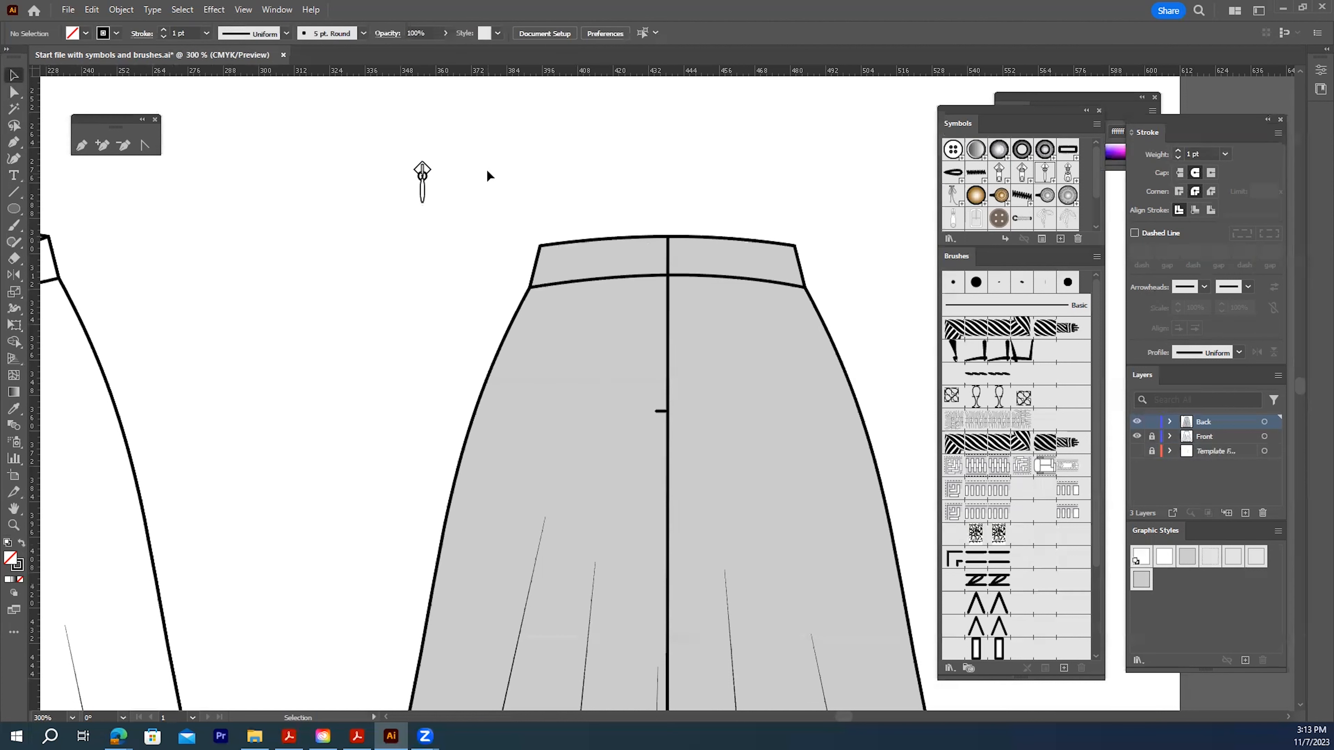
pyautogui.click(424, 181)
pyautogui.rightClick(427, 173)
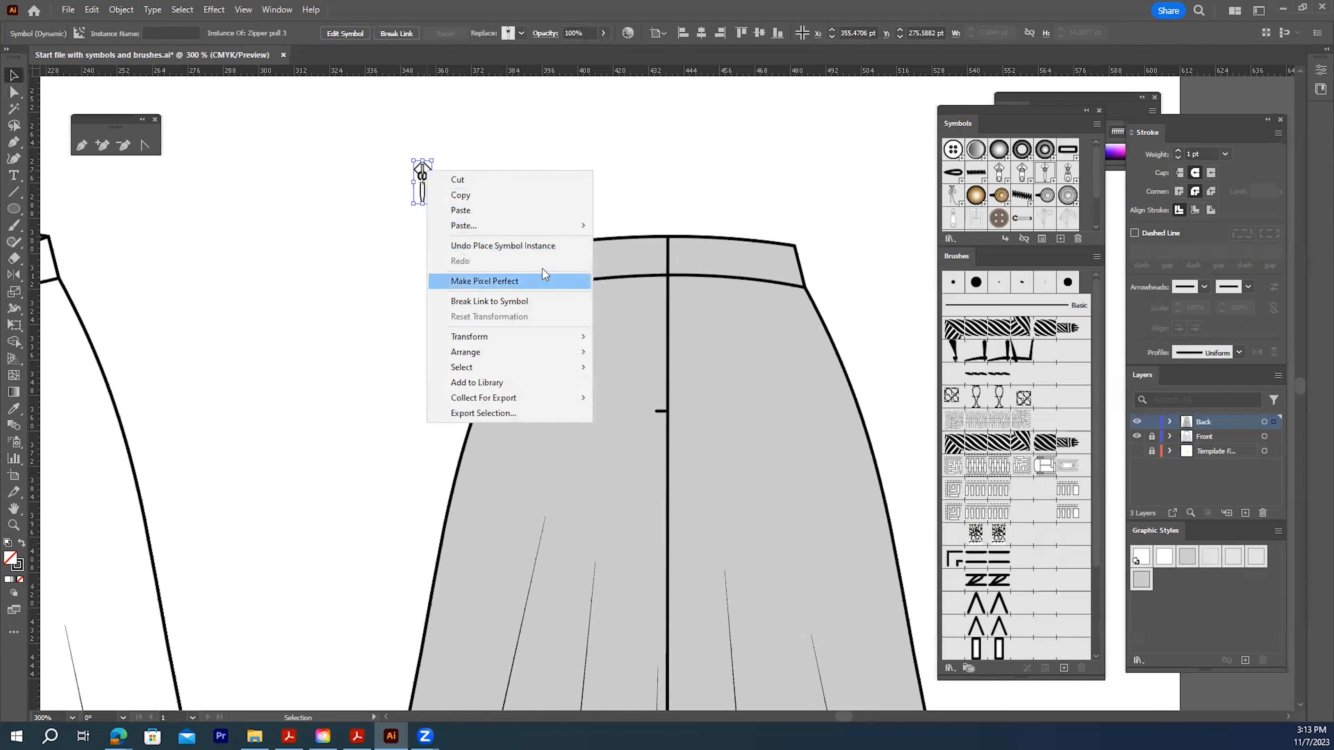
pyautogui.click(487, 302)
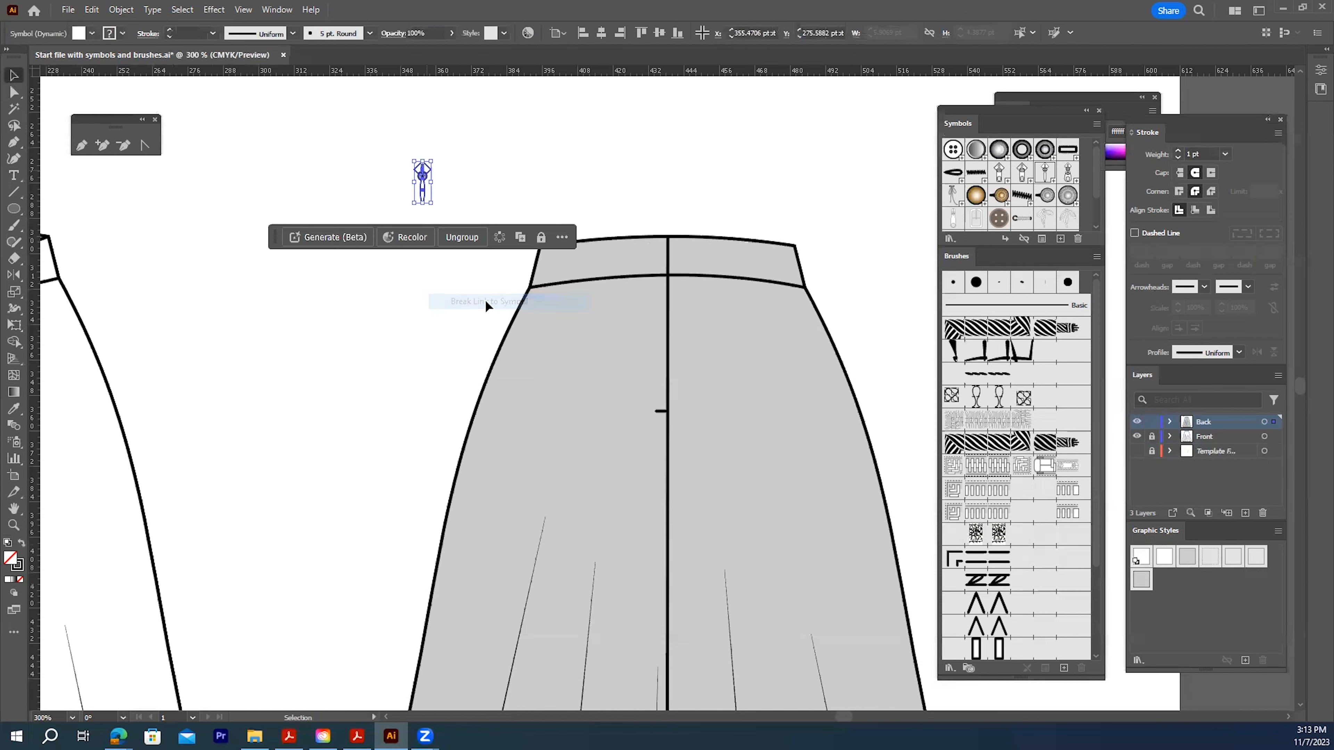
pyautogui.click(443, 170)
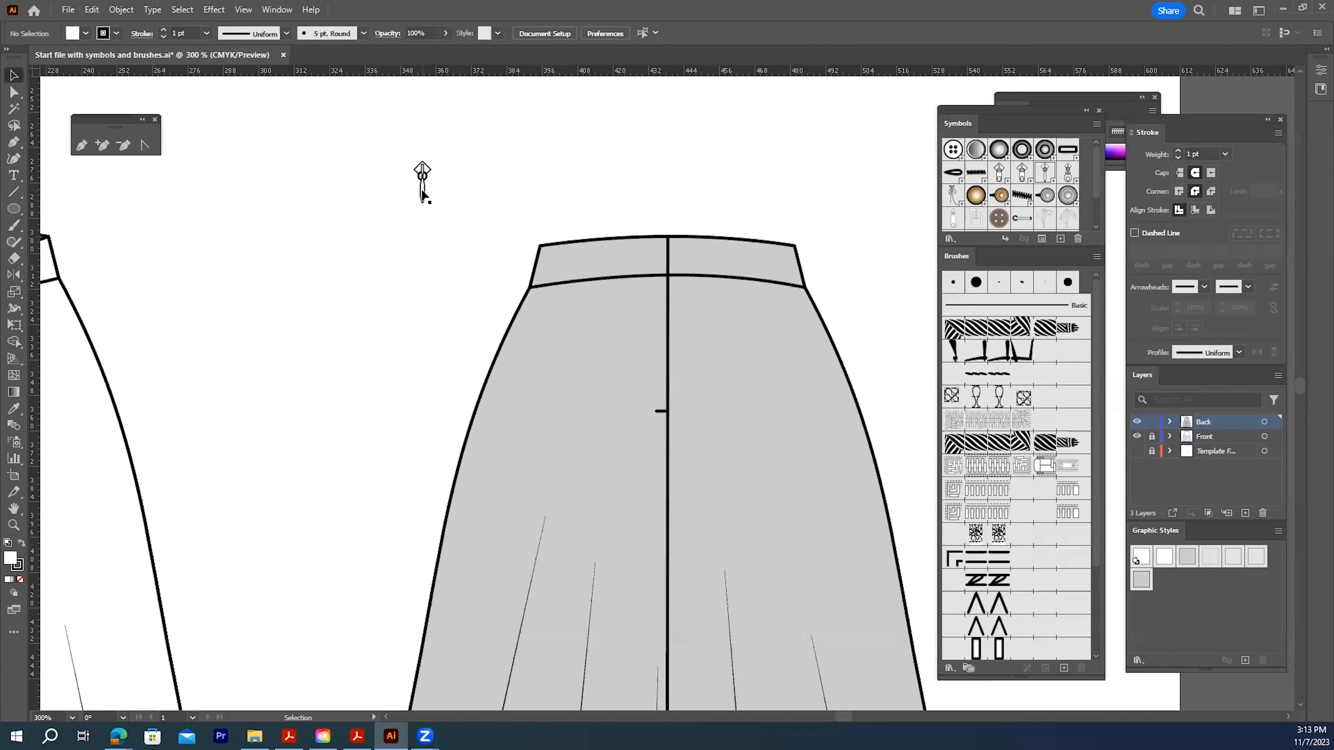
# Delete the diamond-shaped slider body from the zipper pull using the Direct Selection tool
pyautogui.click(418, 209)
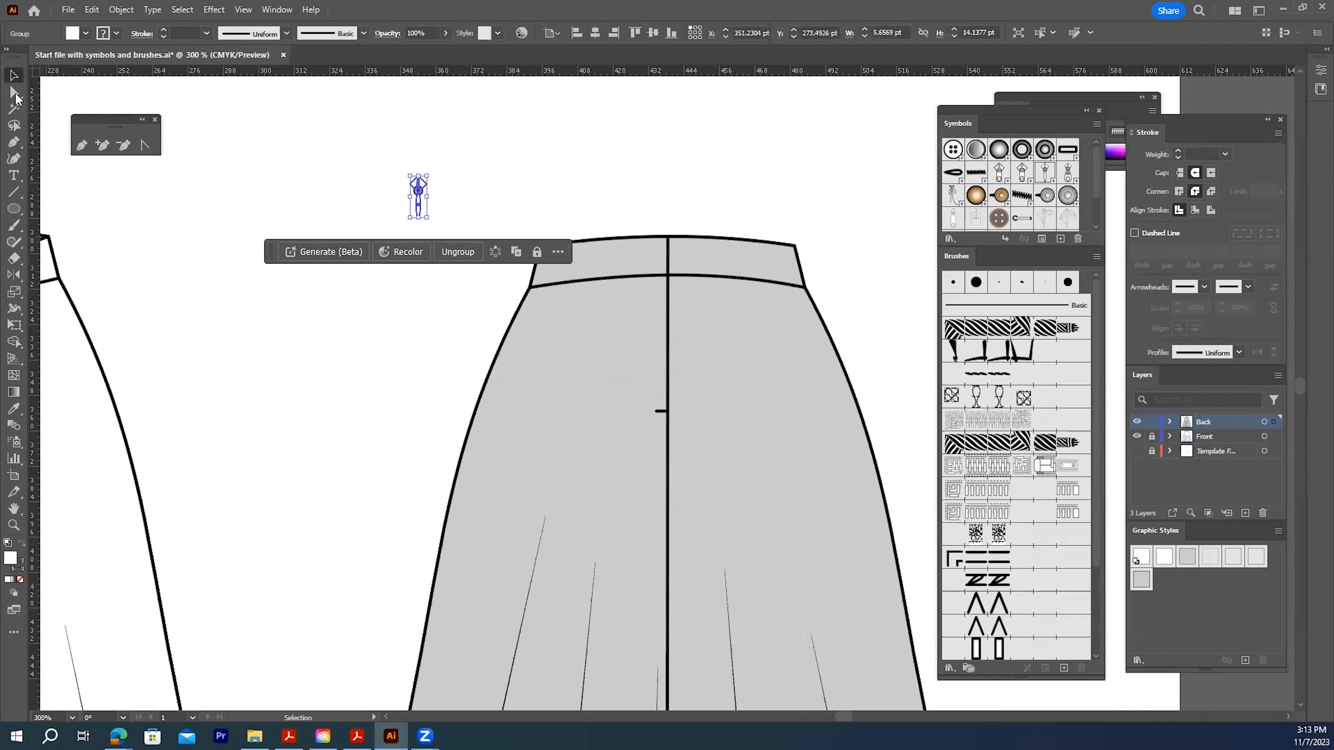
pyautogui.click(14, 92)
pyautogui.click(425, 212)
pyautogui.moveTo(420, 210); pyautogui.dragTo(363, 253)
pyautogui.hotkey('ctrl', 'z')
pyautogui.click(468, 179)
pyautogui.click(417, 183)
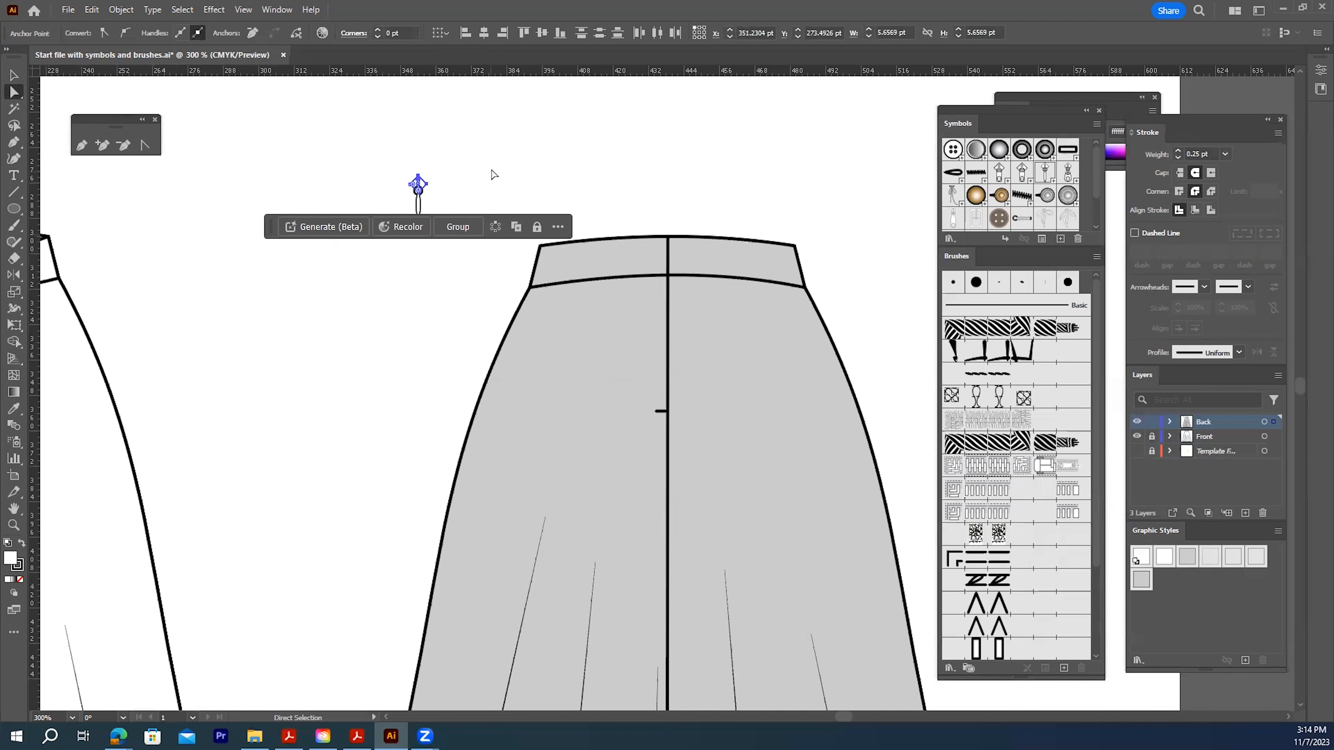
pyautogui.press('Delete')
pyautogui.click(469, 178)
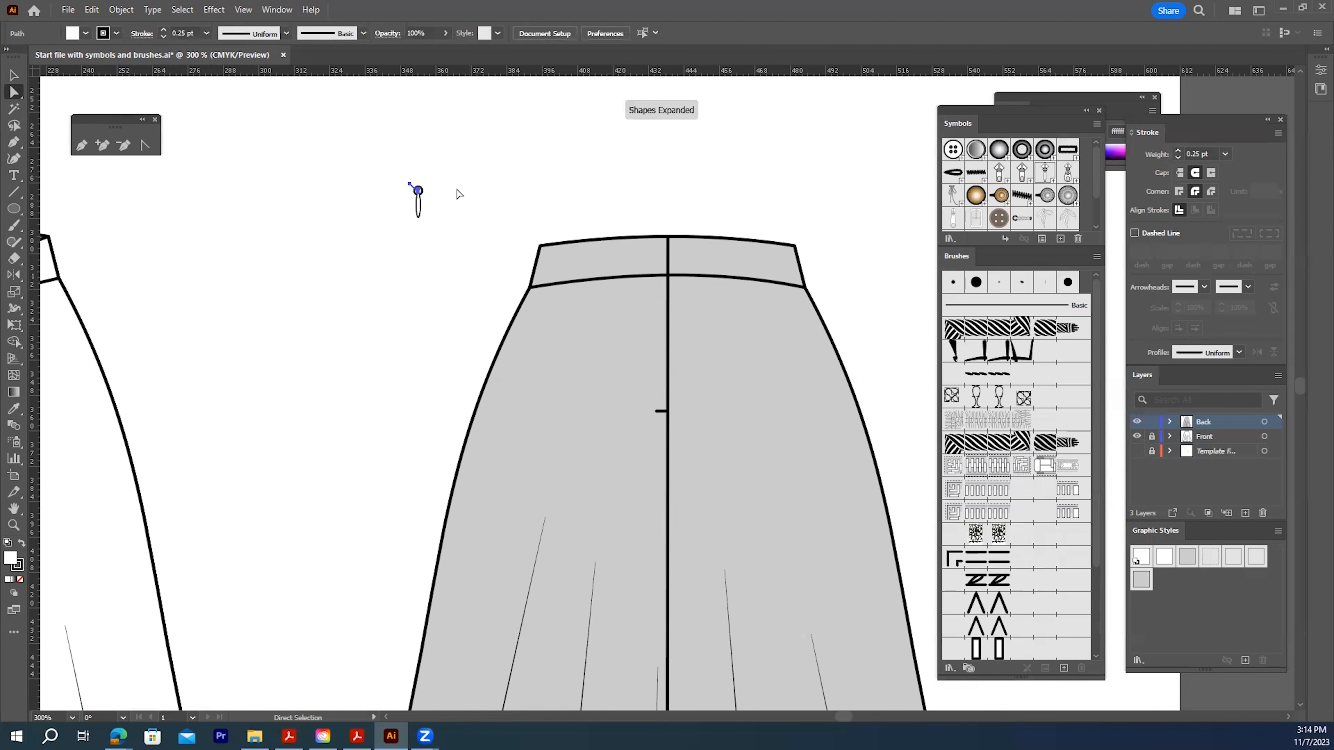
pyautogui.click(419, 209)
pyautogui.click(473, 193)
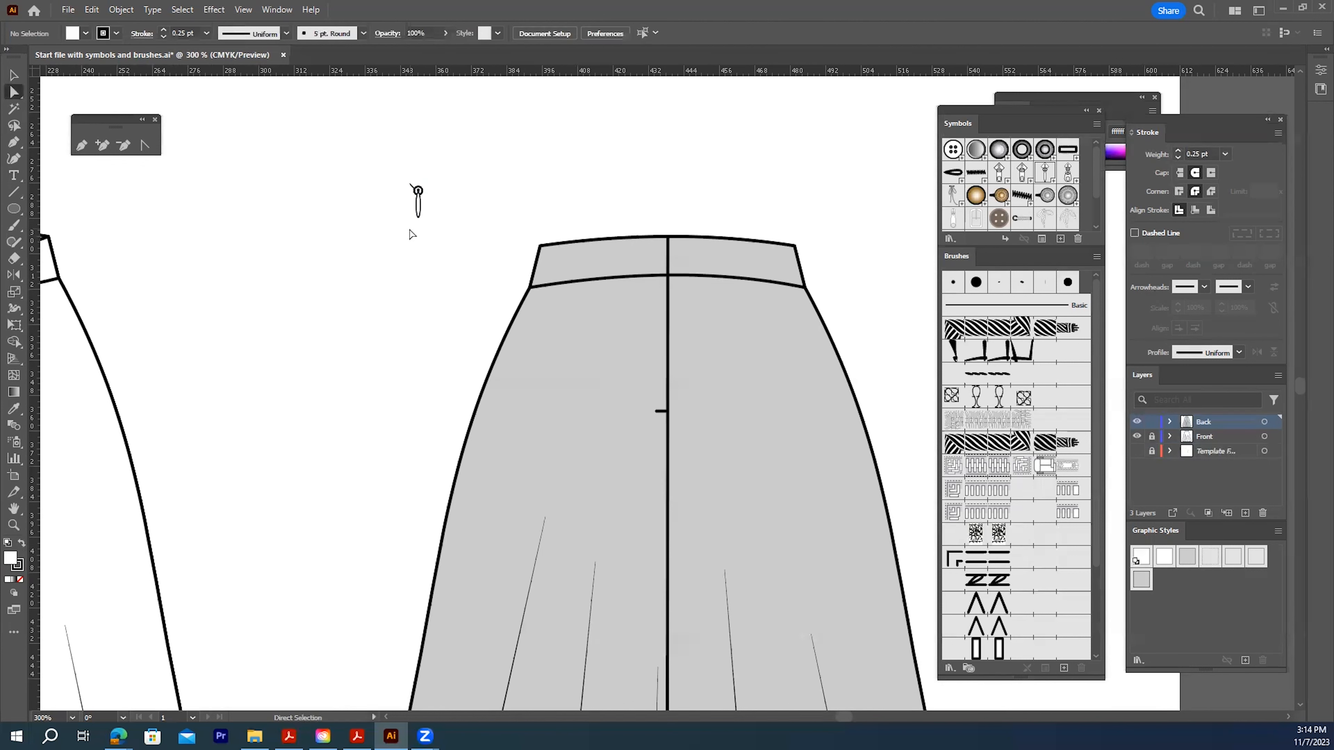
pyautogui.click(418, 207)
pyautogui.moveTo(418, 217); pyautogui.dragTo(416, 235)
pyautogui.hotkey('ctrl', 'z')
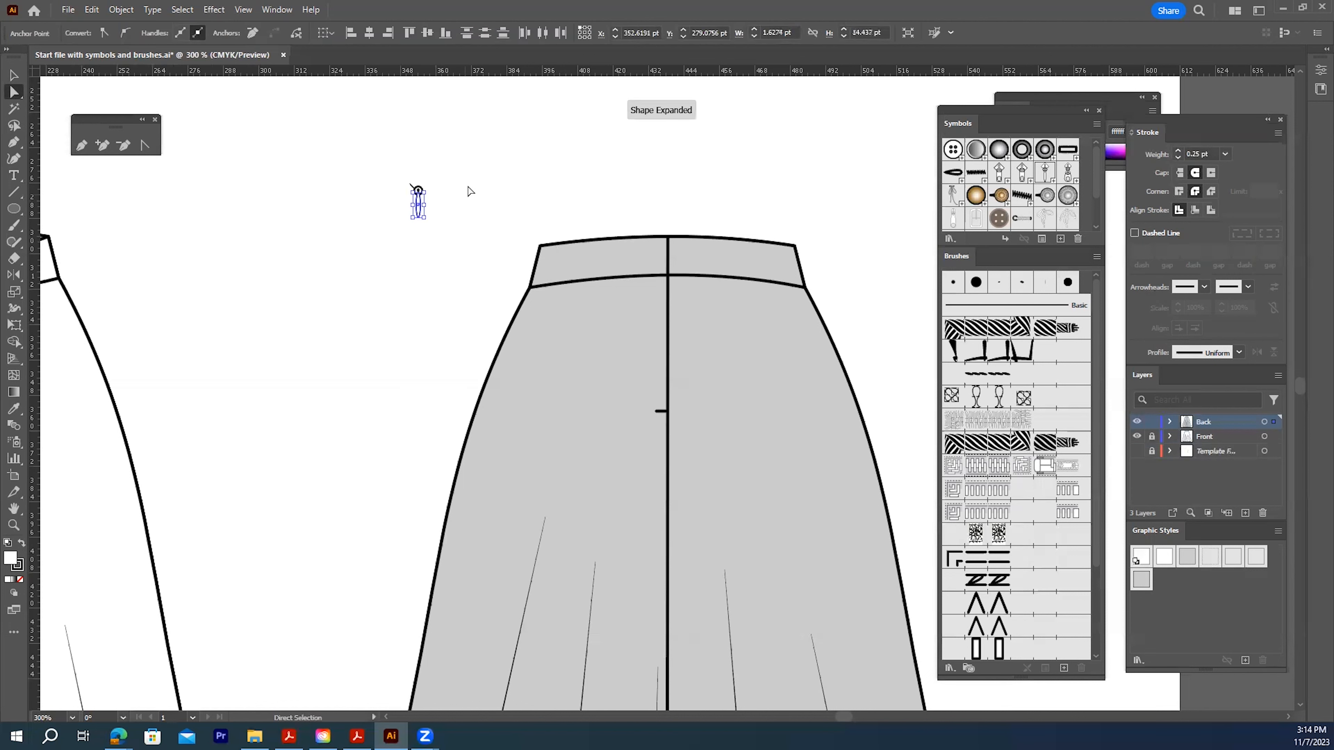
pyautogui.click(468, 190)
# Remove the leftover slider outline and diagonal stub around the top of the zipper pull, keeping the small connector and the tab
pyautogui.click(416, 189)
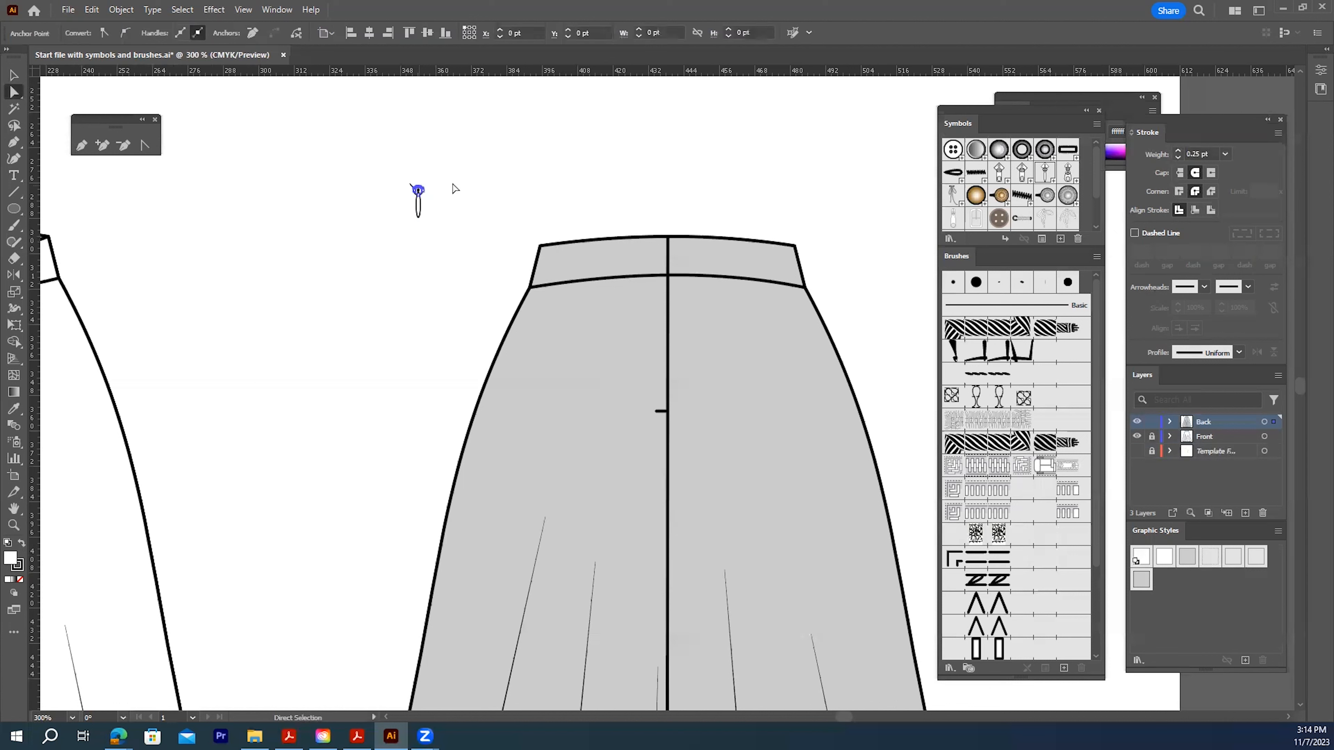
pyautogui.moveTo(411, 186); pyautogui.dragTo(411, 185)
pyautogui.hotkey('ctrl', 'z')
pyautogui.click(419, 193)
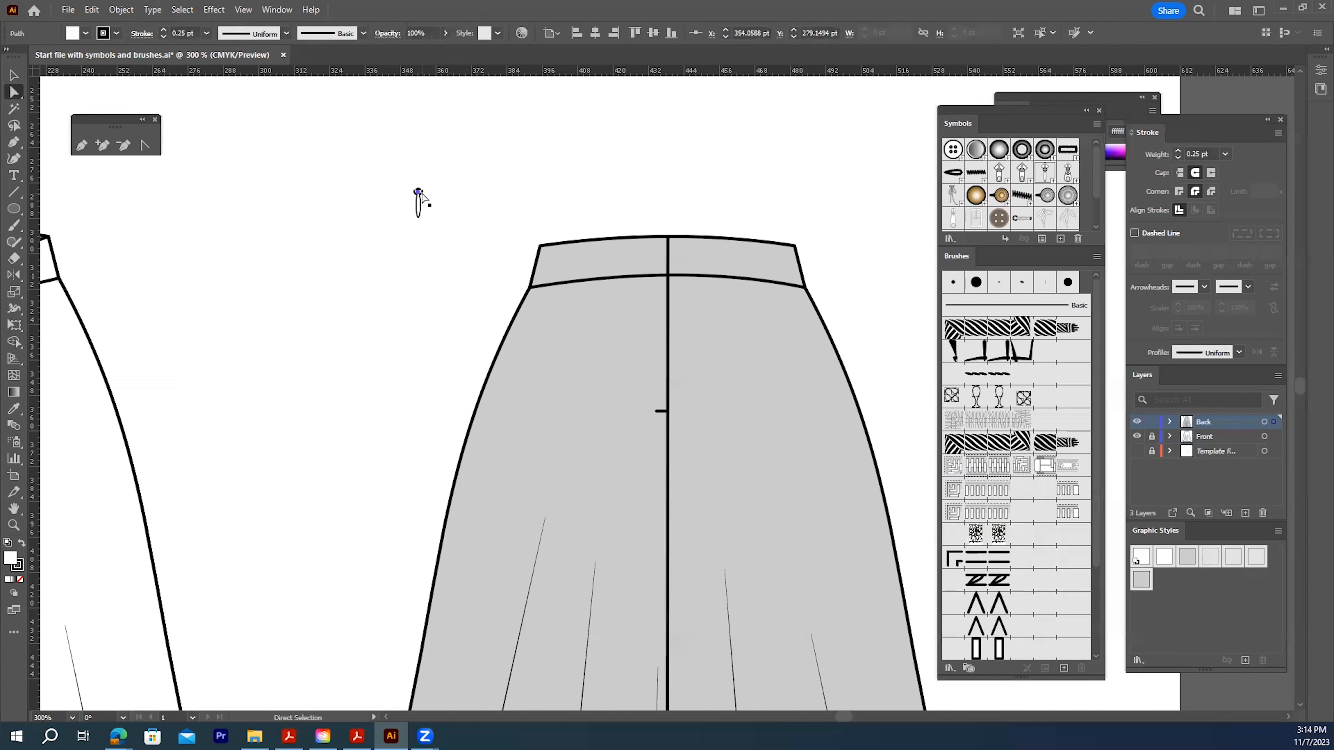
pyautogui.click(422, 196)
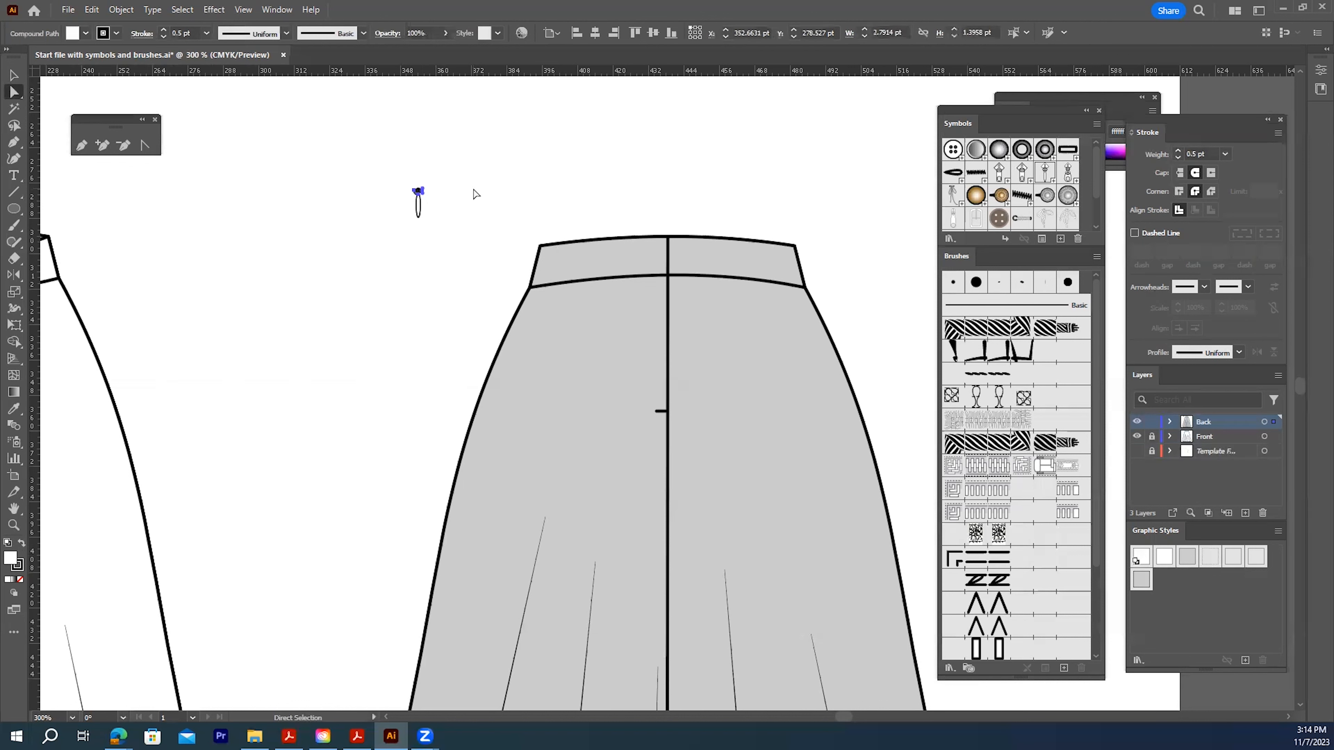
pyautogui.click(474, 195)
# Move the trimmed zipper pull onto the back waistband at the top of the centre back seam and tilt it slightly
pyautogui.click(14, 75)
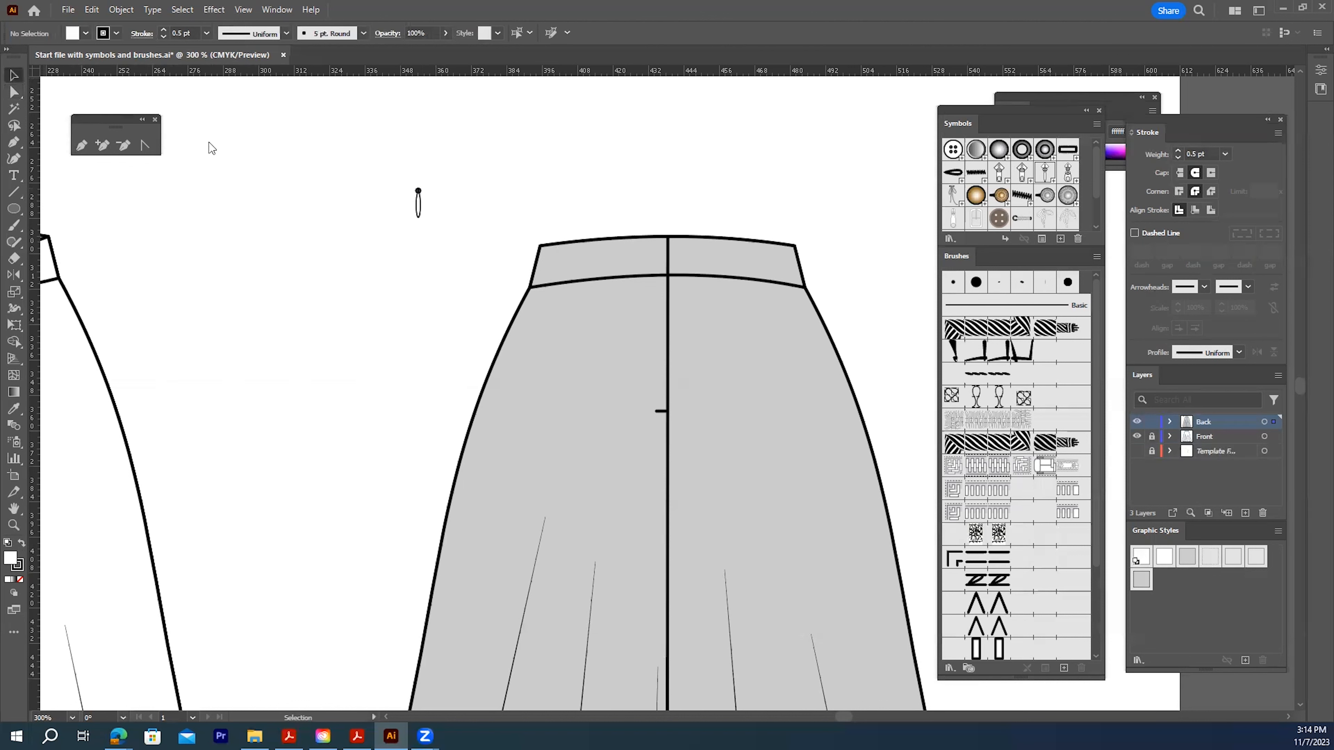
pyautogui.click(418, 198)
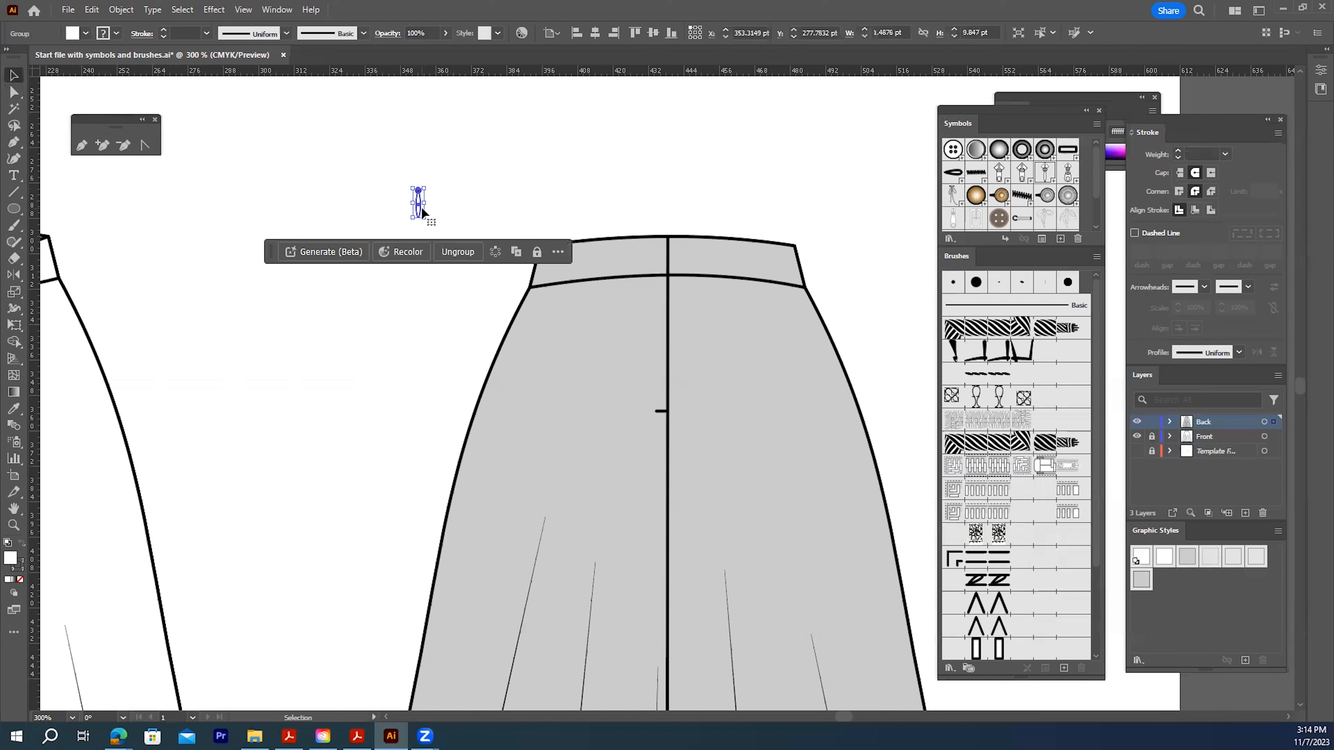
pyautogui.moveTo(419, 201); pyautogui.dragTo(677, 265)
pyautogui.click(672, 240)
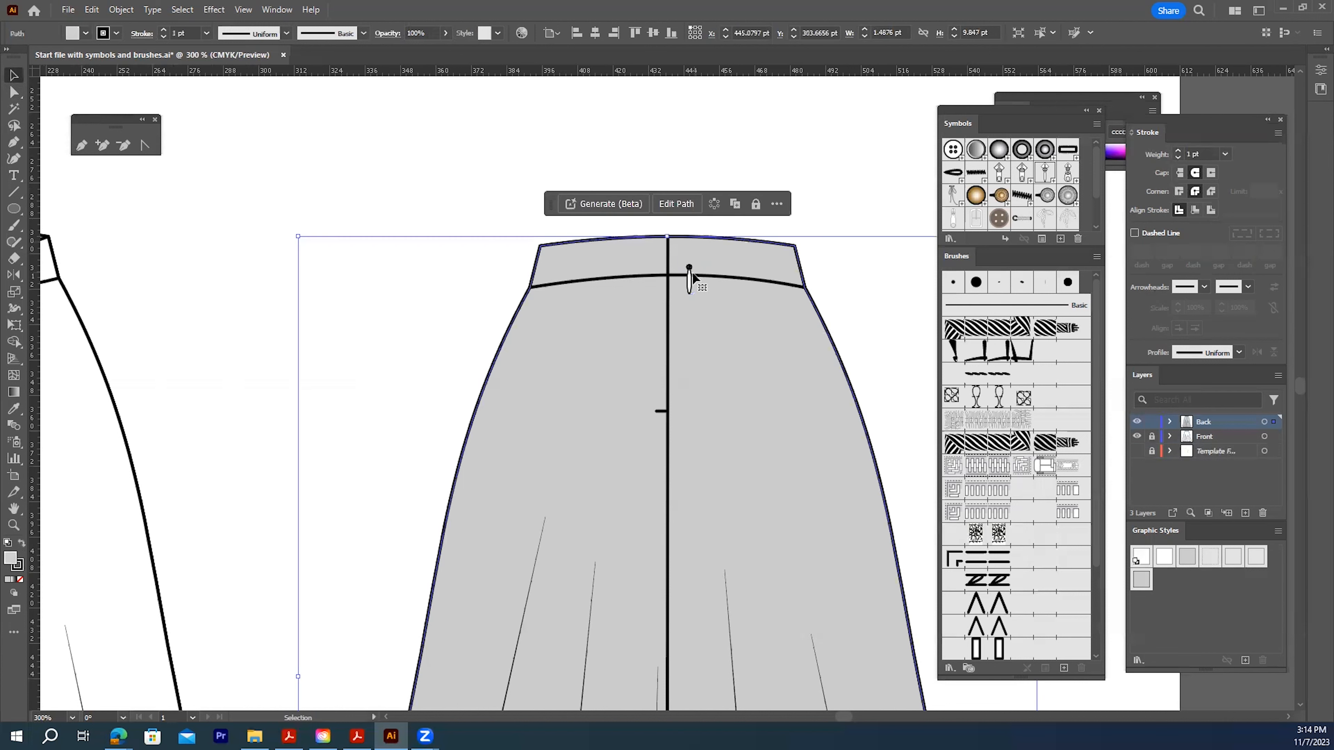
pyautogui.click(797, 184)
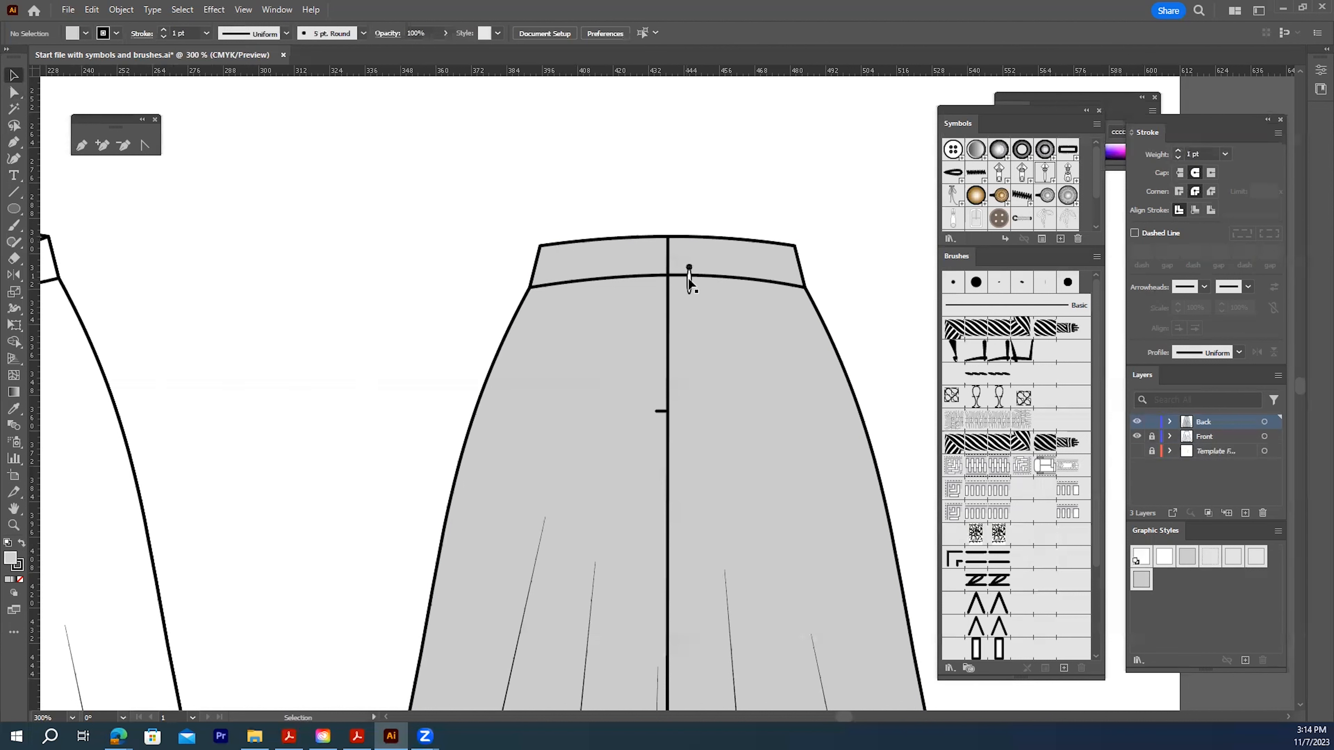
pyautogui.moveTo(690, 283); pyautogui.dragTo(678, 258)
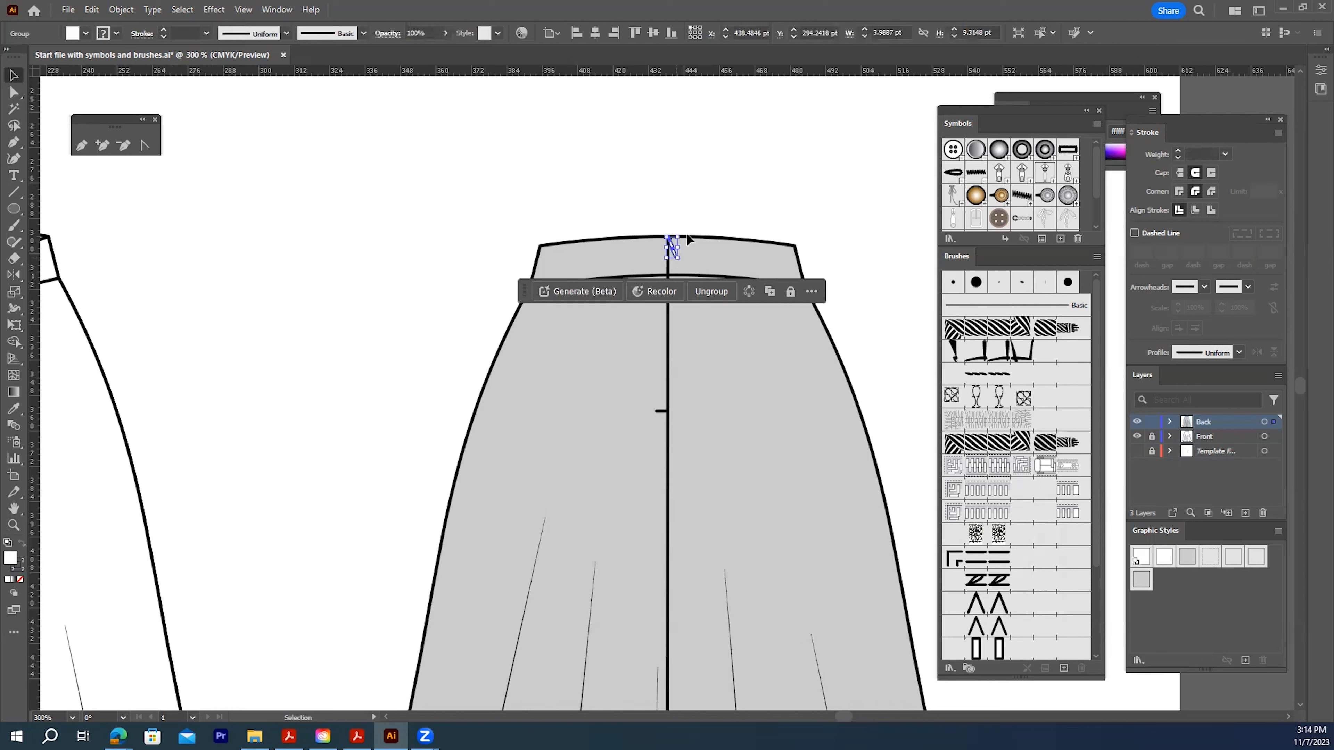
# Check the placement of the zipper pull at the top of the centre back seam against the back waistband
pyautogui.click(701, 206)
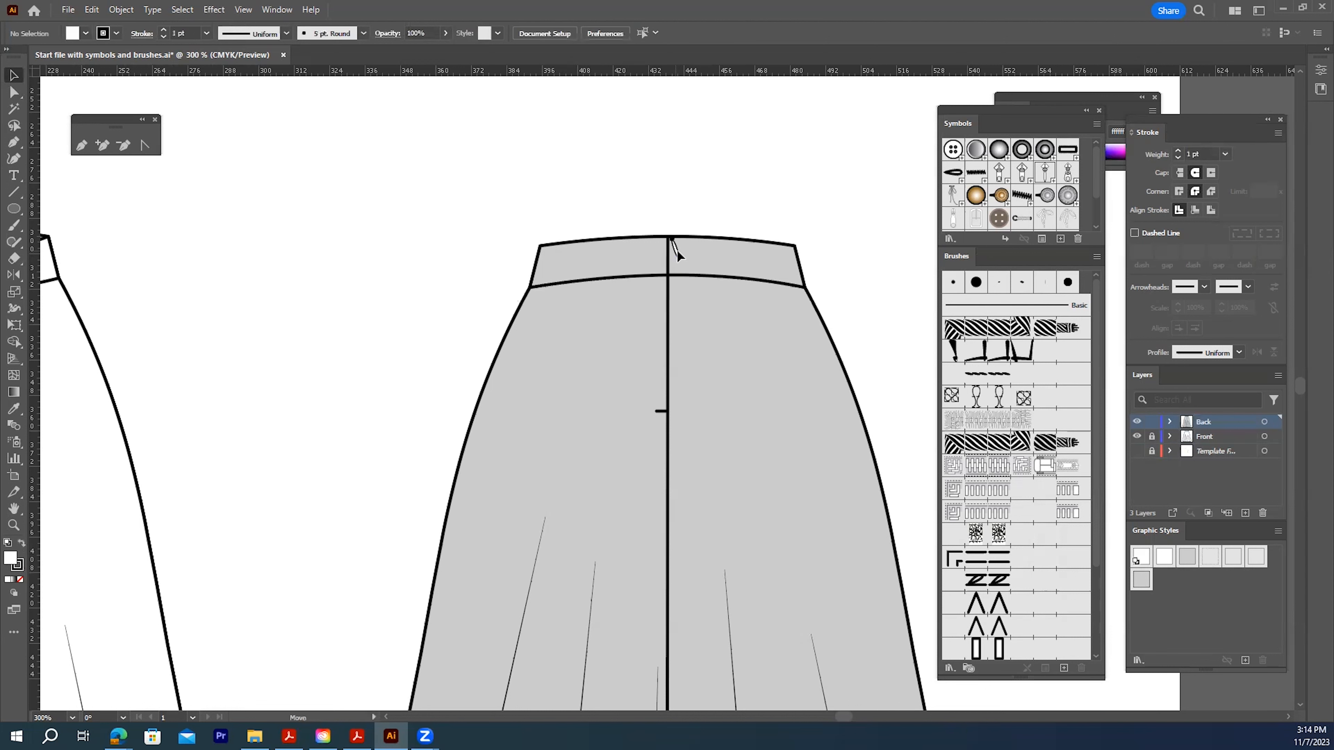
pyautogui.click(675, 250)
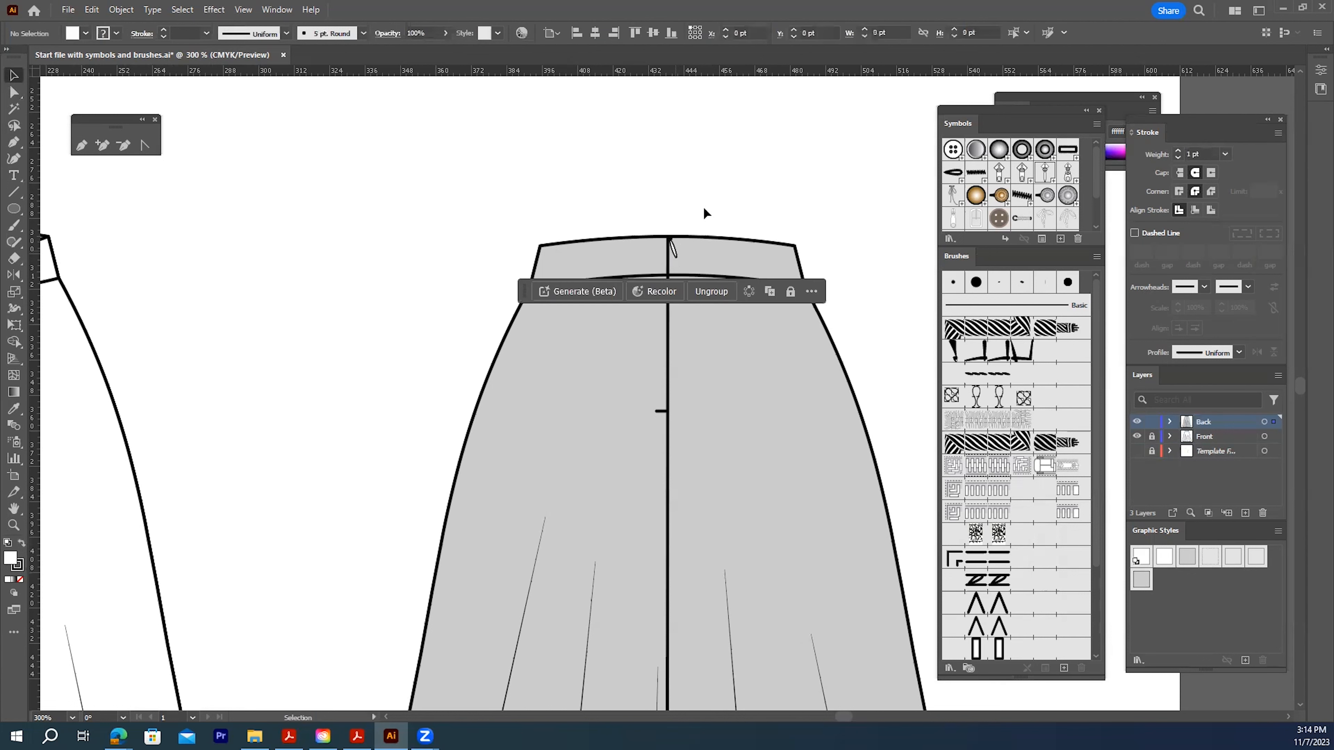
pyautogui.click(709, 199)
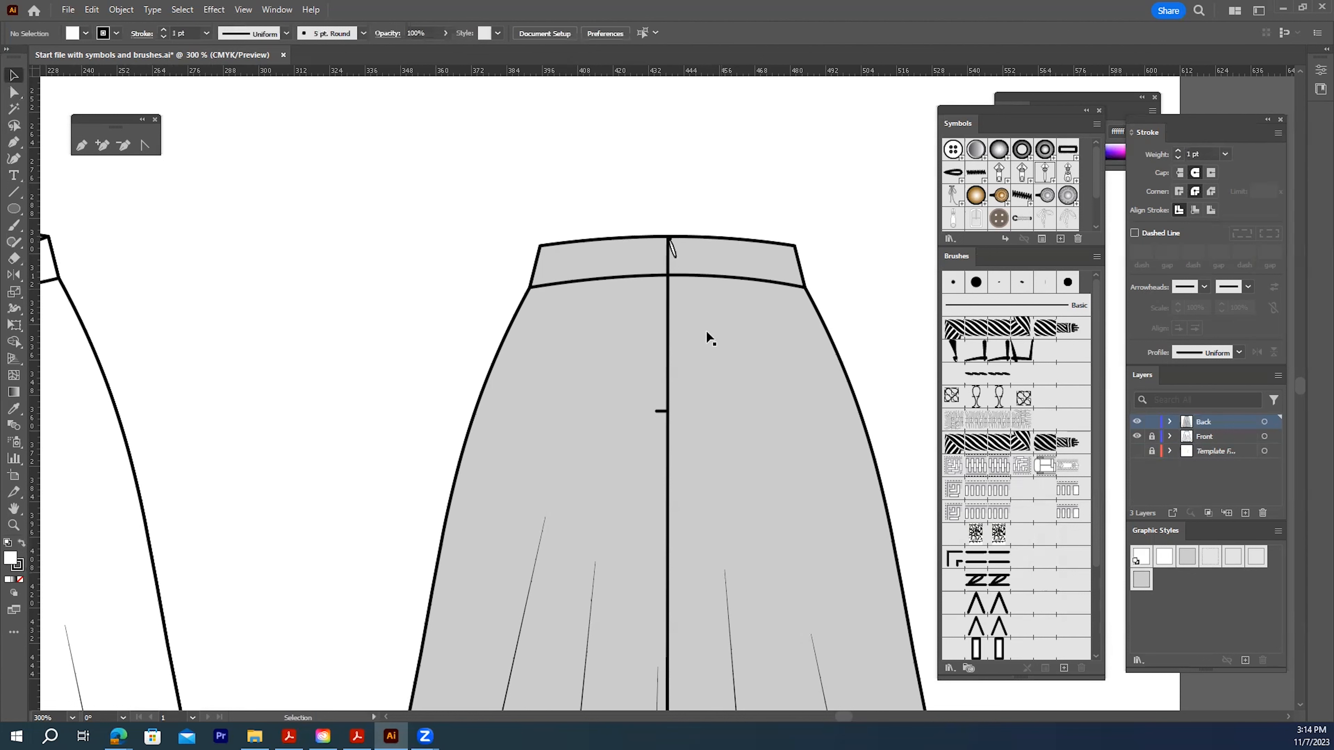
pyautogui.scroll(-2, 704, 332)
pyautogui.scroll(2, 704, 332)
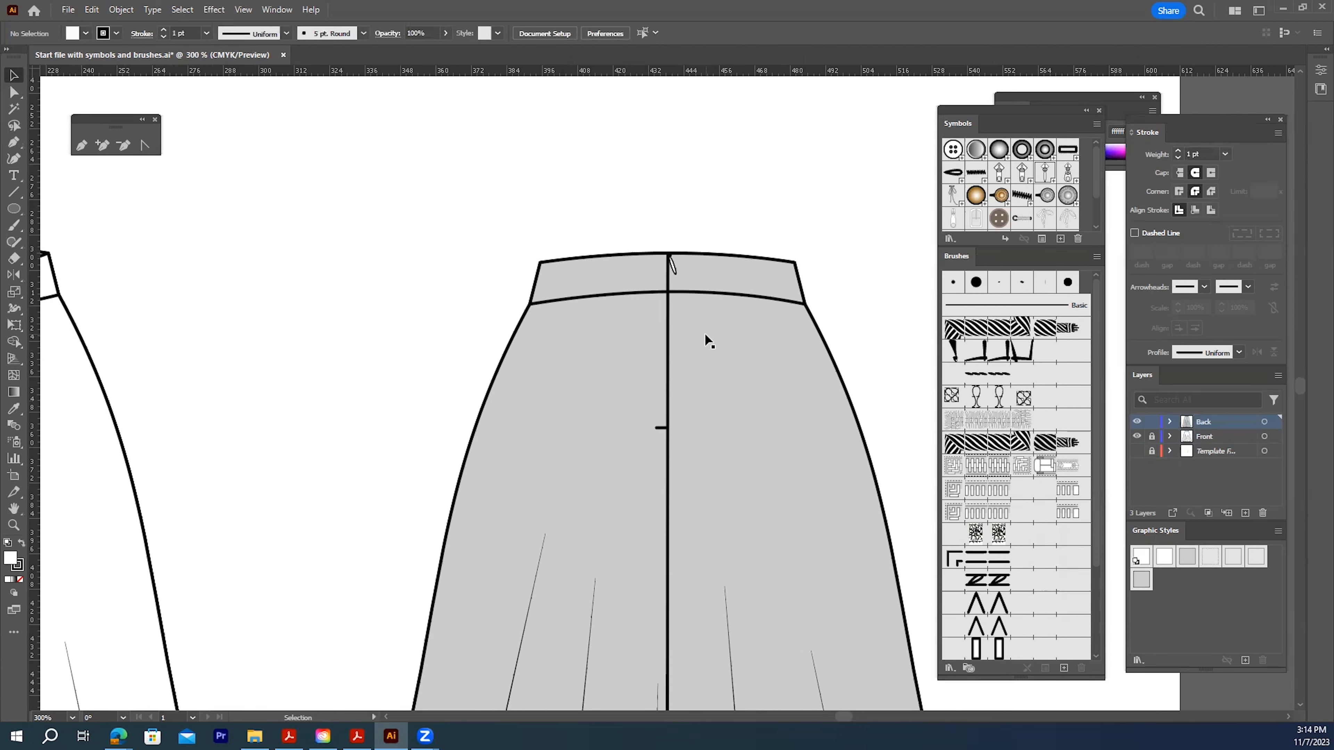
pyautogui.scroll(-3, 705, 335)
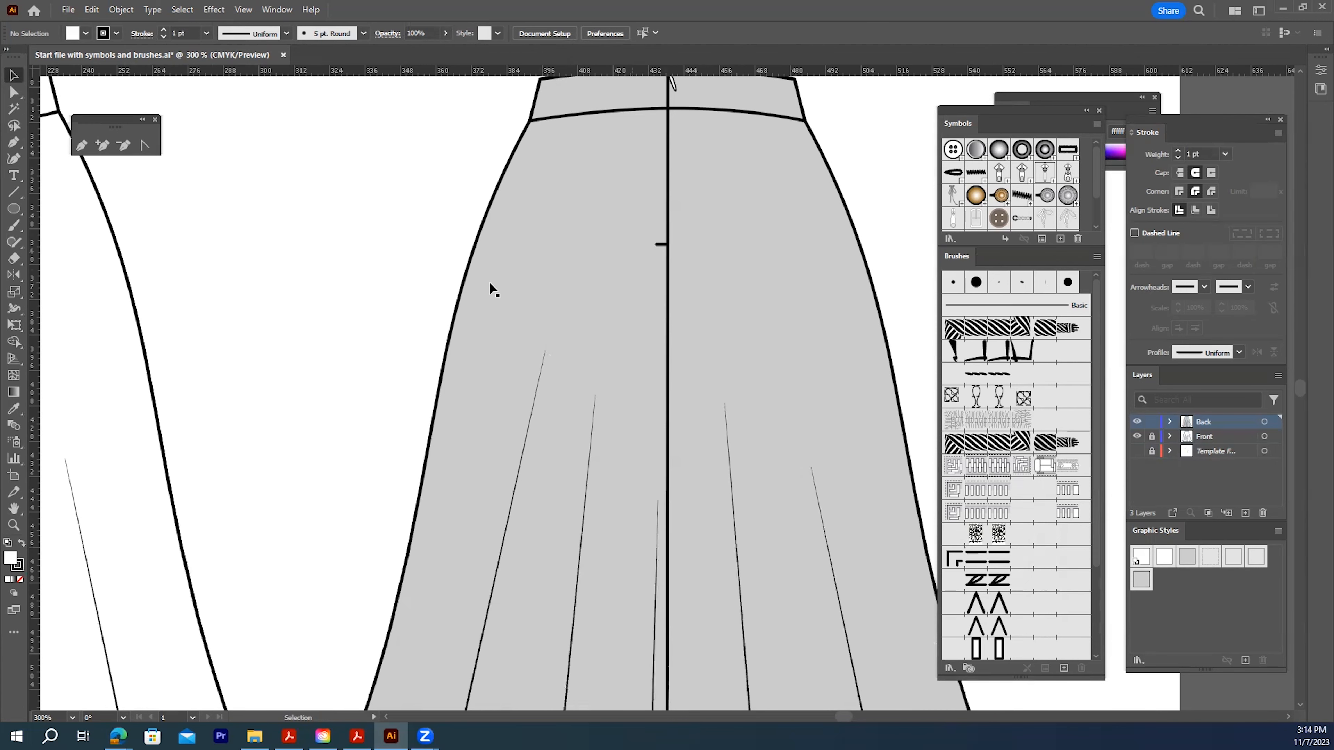
# Change the fill of the back skirt silhouette from grey to near-white (#fcfcfa)
pyautogui.click(469, 253)
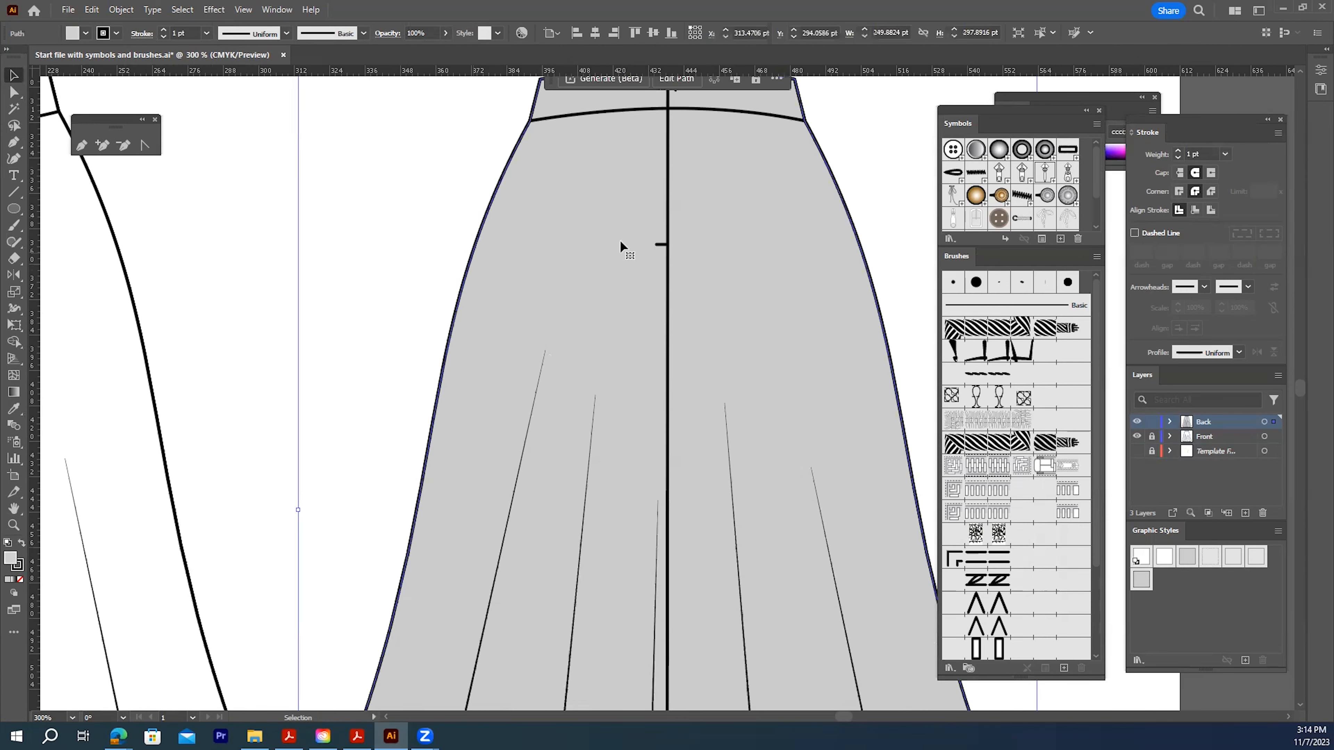
pyautogui.scroll(2, 631, 316)
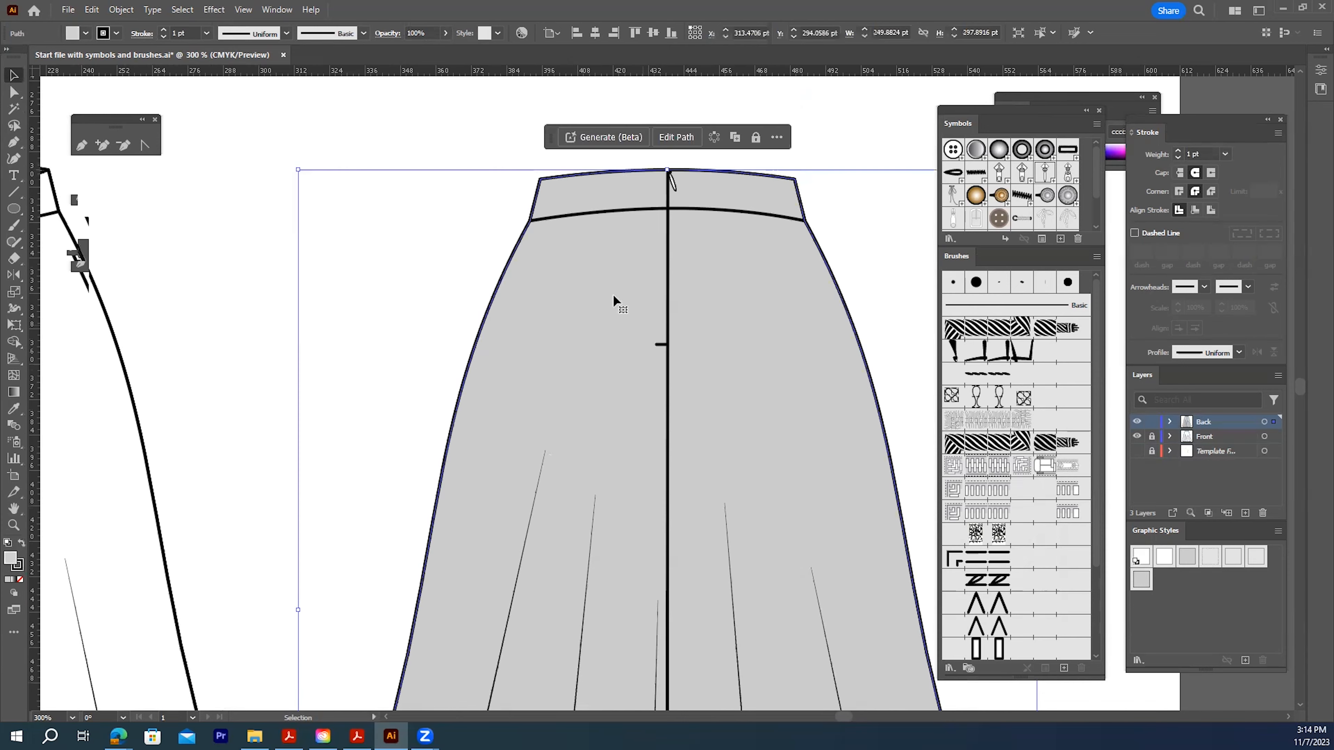
pyautogui.doubleClick(10, 561)
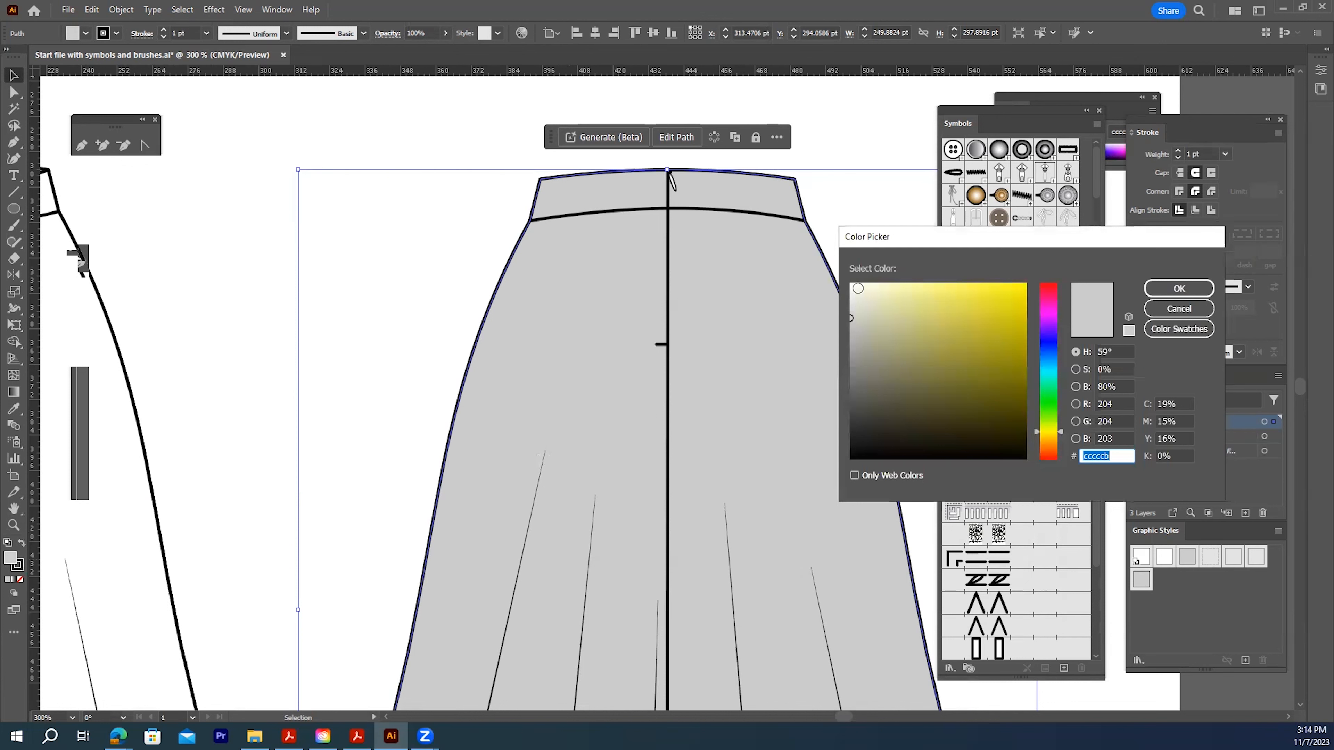
pyautogui.click(852, 284)
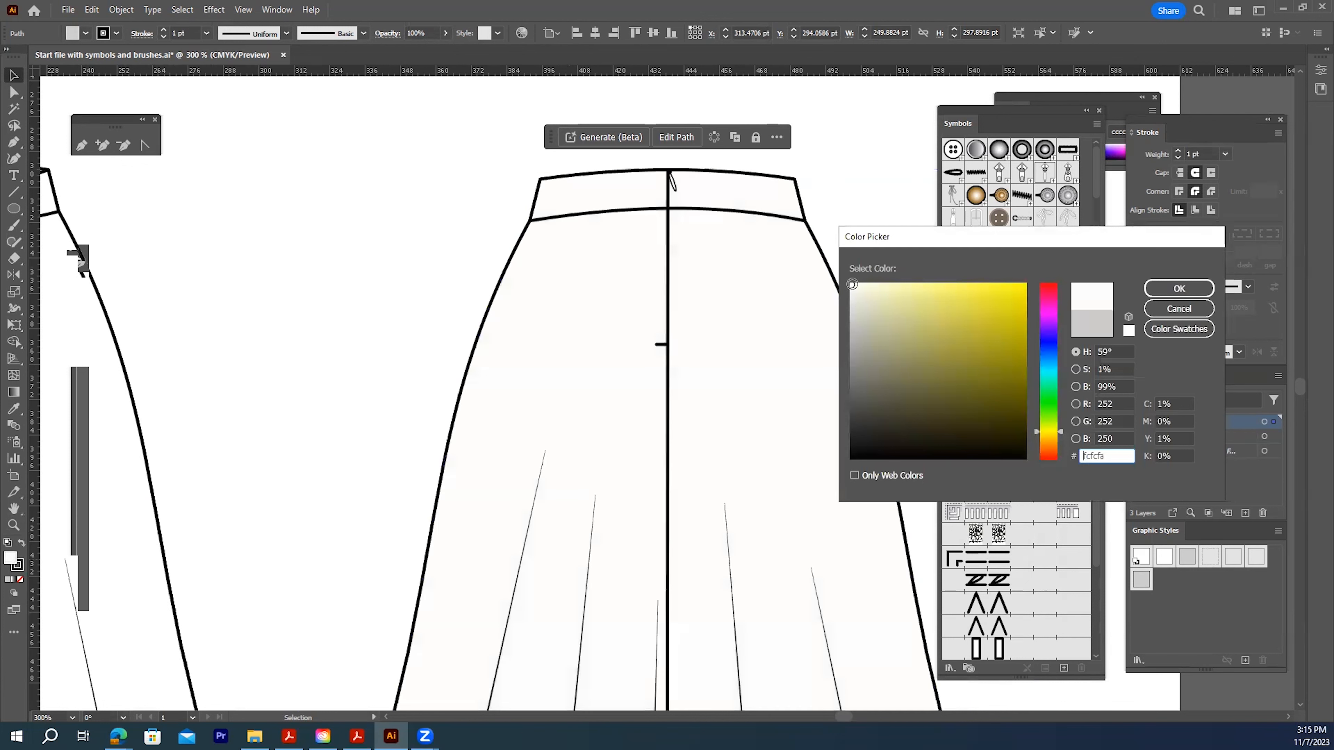
pyautogui.click(1179, 288)
pyautogui.click(860, 204)
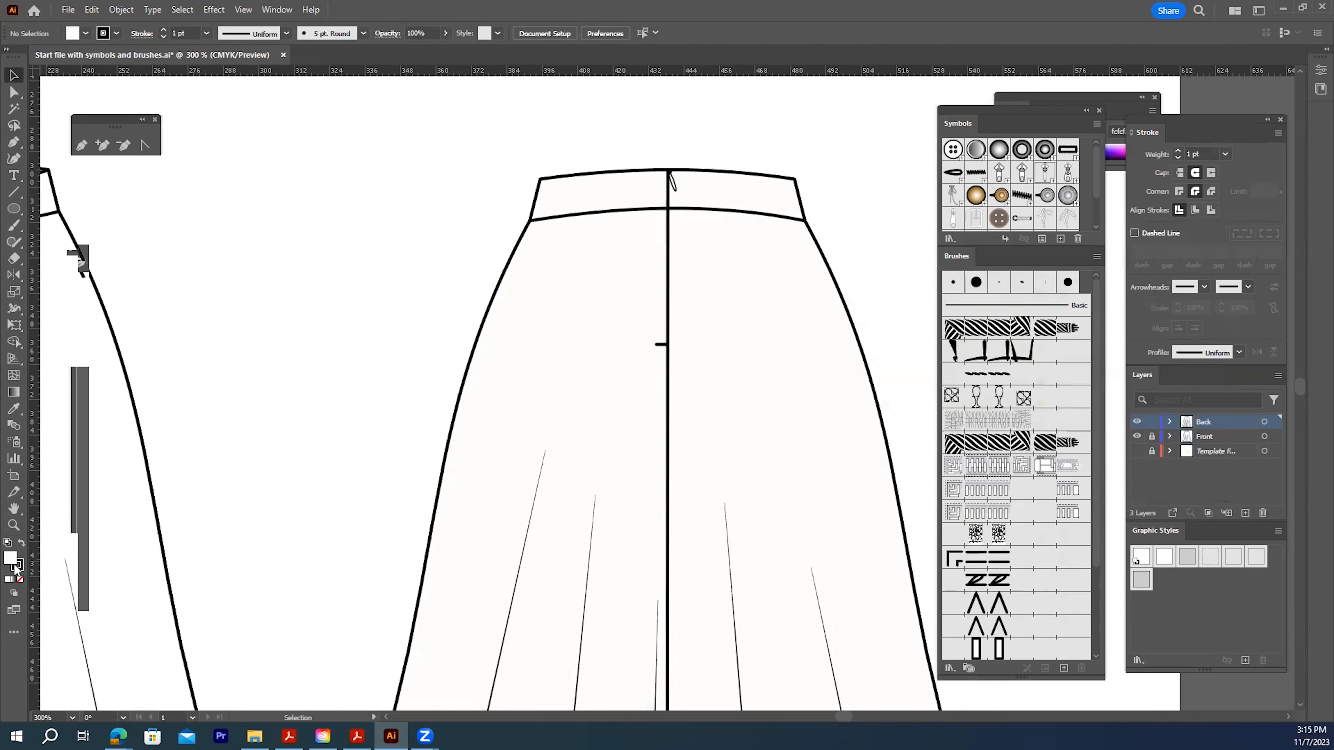
# Group all parts of the back skirt, including the waistband, drape lines, centre seam and zipper pull
pyautogui.click(14, 525)
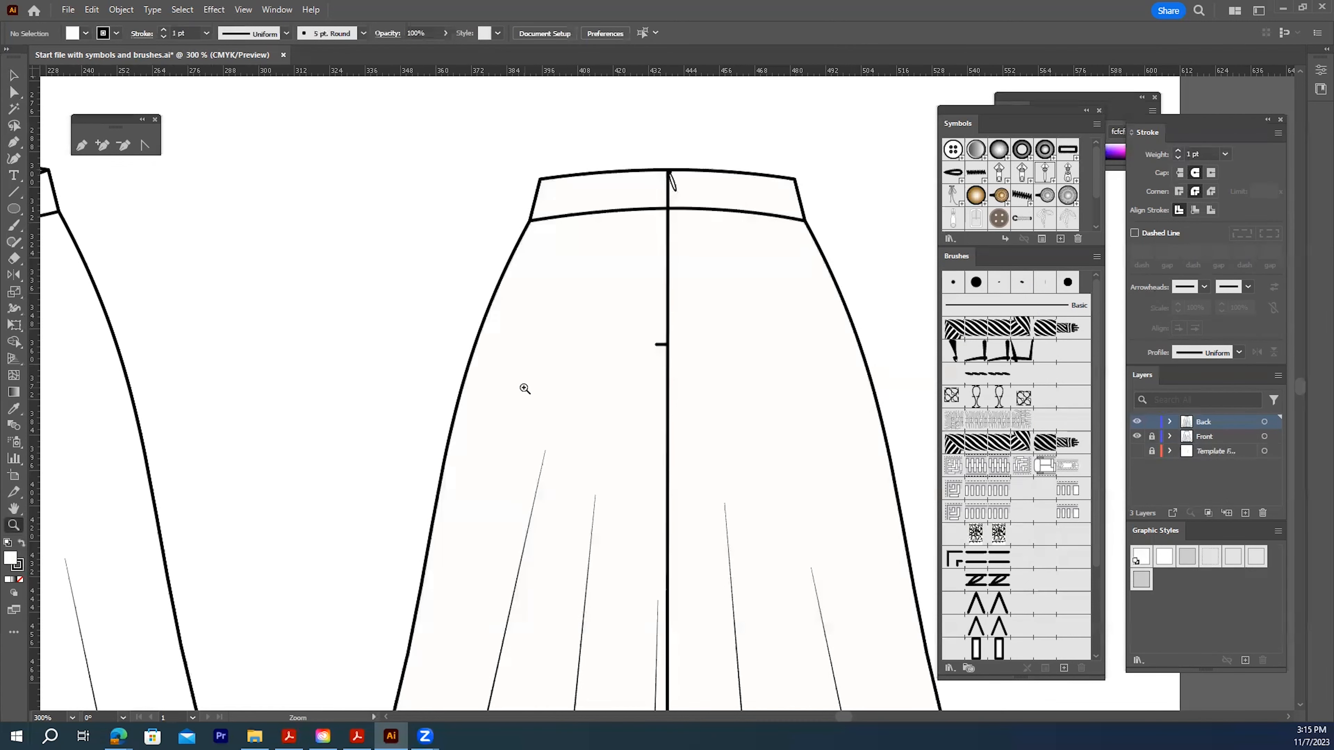
pyautogui.keyDown('alt'); pyautogui.click(529, 394); pyautogui.keyUp('alt')
pyautogui.keyDown('alt'); pyautogui.click(530, 395); pyautogui.keyUp('alt')
pyautogui.keyDown('alt'); pyautogui.click(529, 395); pyautogui.keyUp('alt')
pyautogui.moveTo(602, 393); pyautogui.dragTo(419, 366)
pyautogui.click(14, 76)
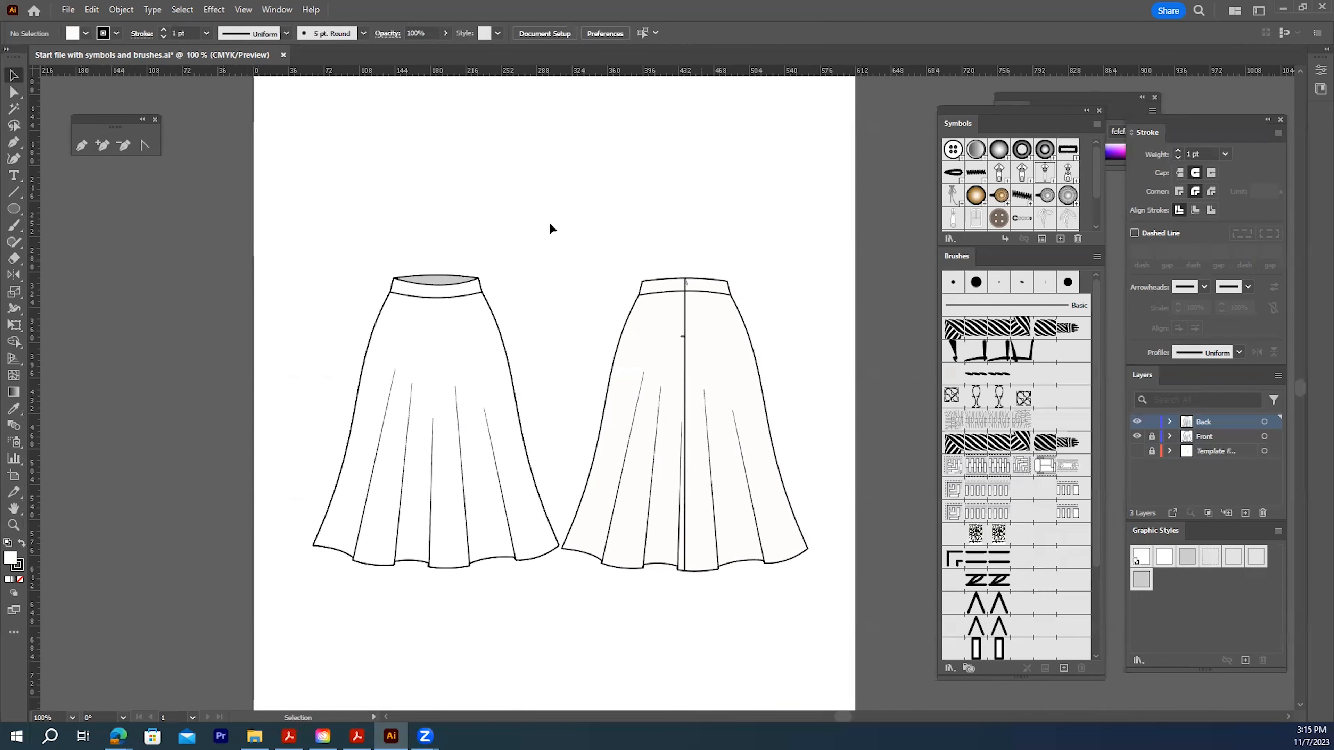
pyautogui.moveTo(565, 236); pyautogui.dragTo(834, 578)
pyautogui.rightClick(673, 373)
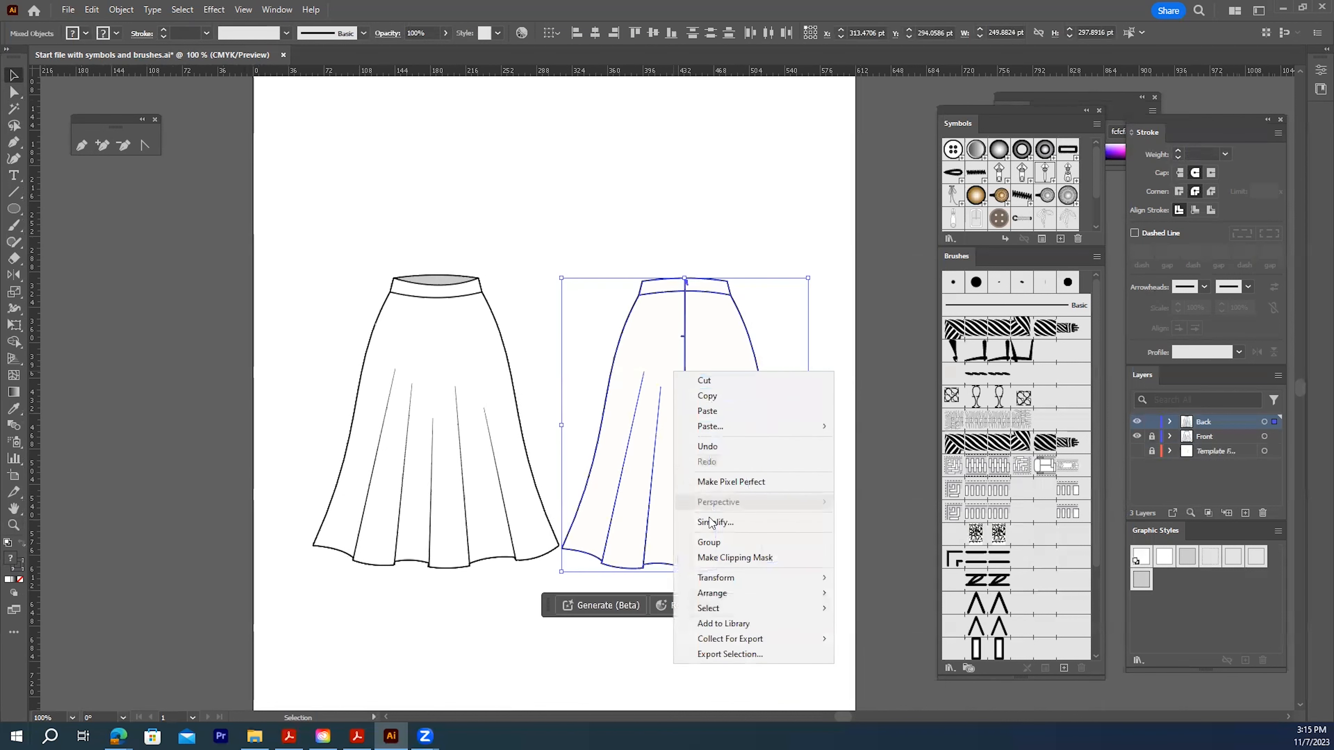
pyautogui.click(709, 543)
pyautogui.click(742, 164)
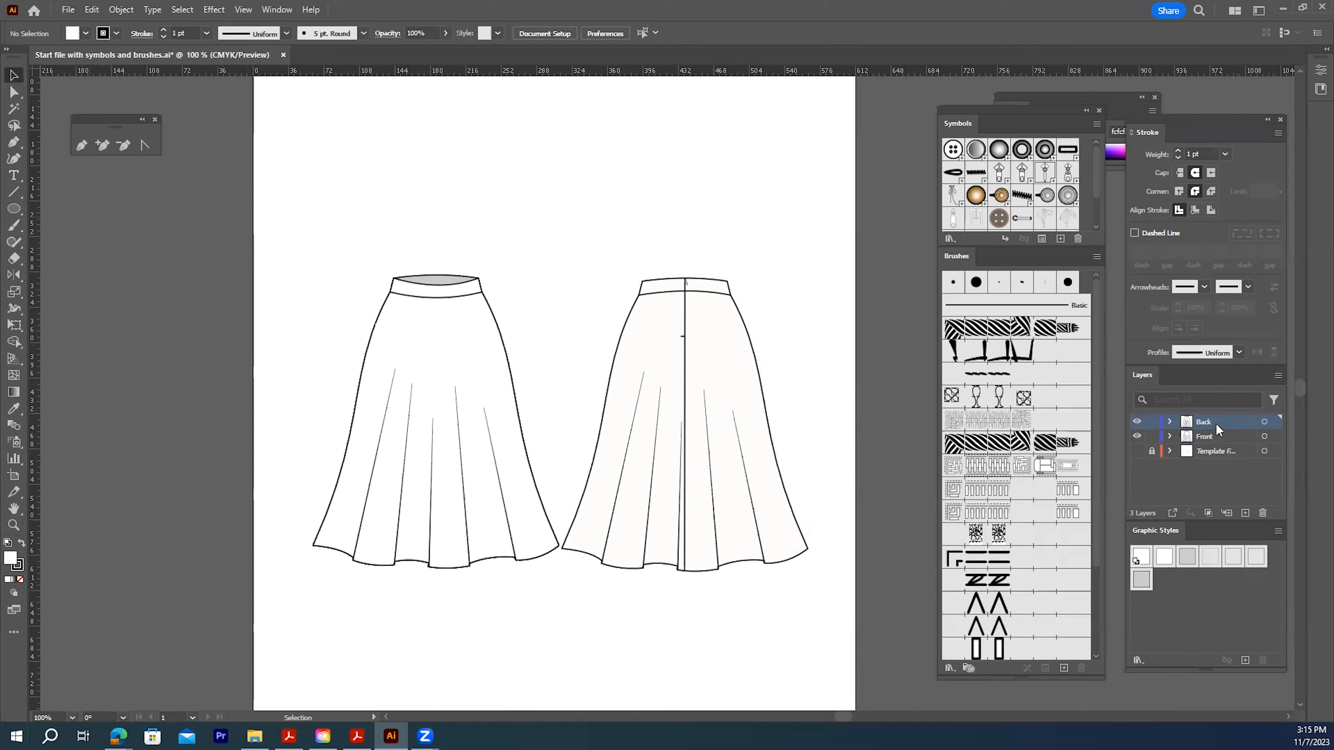
# Reorder the layers so that Back sits directly beneath Front as its own separate layer
pyautogui.moveTo(1216, 424); pyautogui.dragTo(1219, 443)
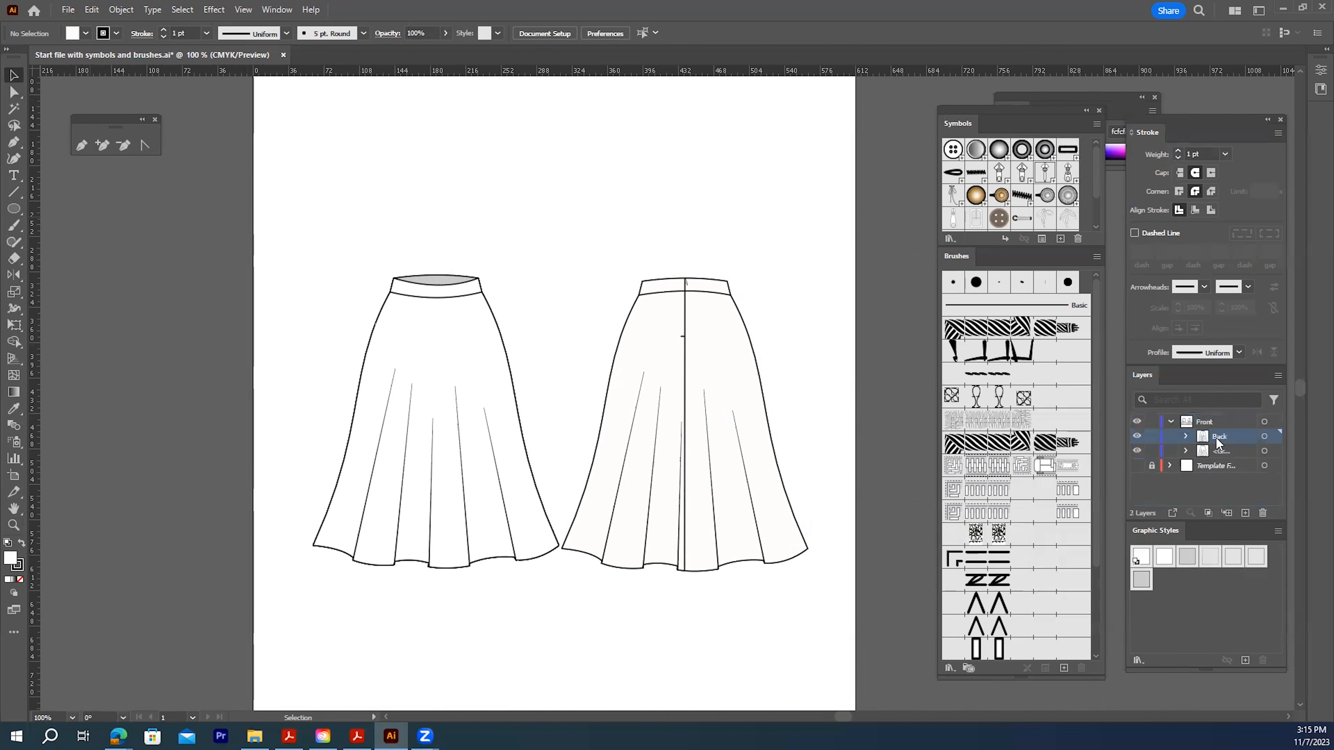
pyautogui.hotkey('ctrl', 'z')
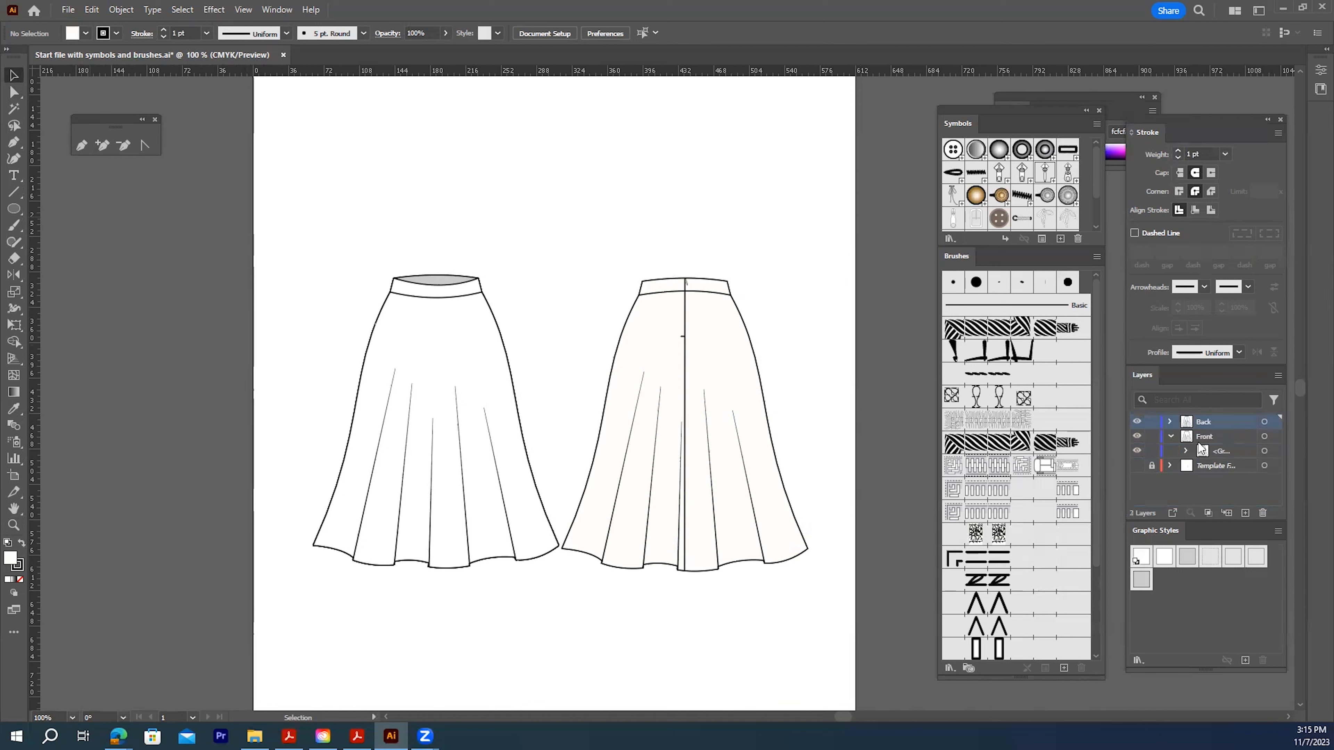
pyautogui.click(1170, 437)
pyautogui.moveTo(1209, 417); pyautogui.dragTo(1210, 441)
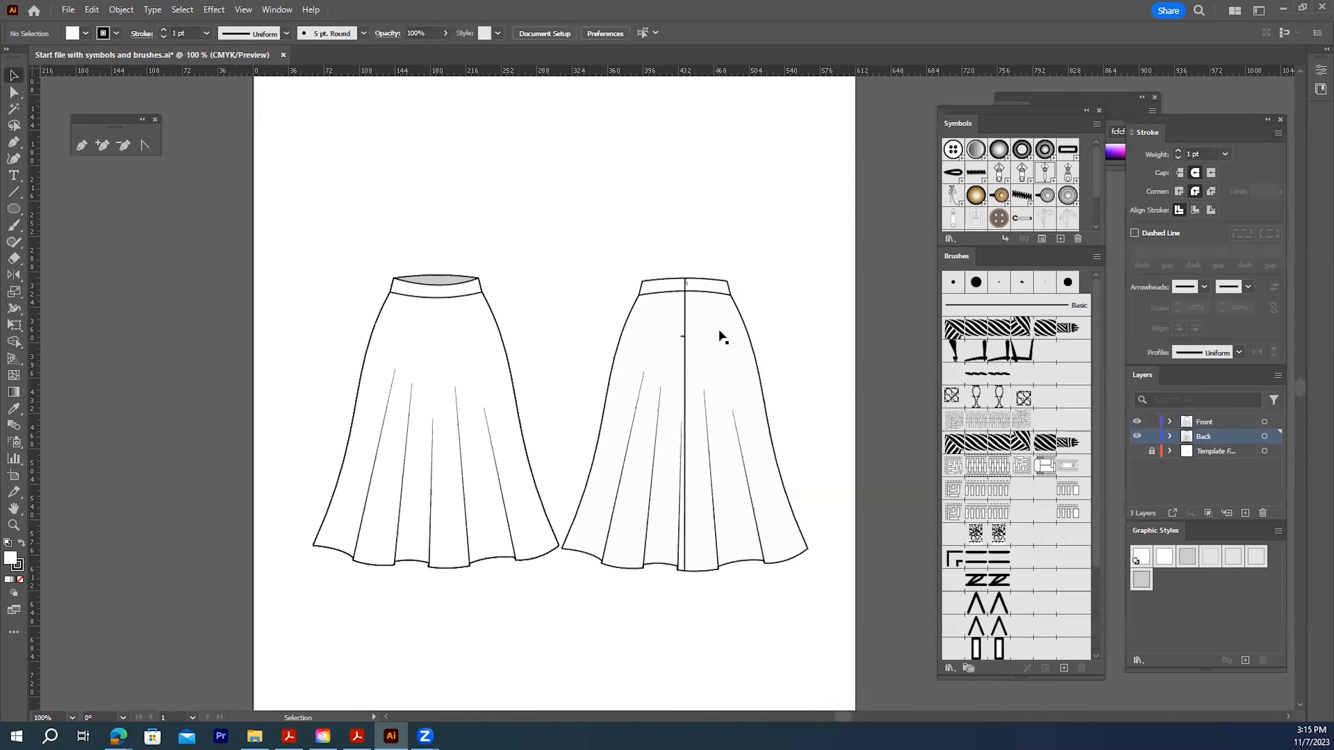
# Move the back skirt group sideways and slightly down so it sits partly behind the front skirt
pyautogui.moveTo(599, 261); pyautogui.dragTo(799, 596)
pyautogui.moveTo(702, 452); pyautogui.dragTo(597, 487)
pyautogui.click(780, 456)
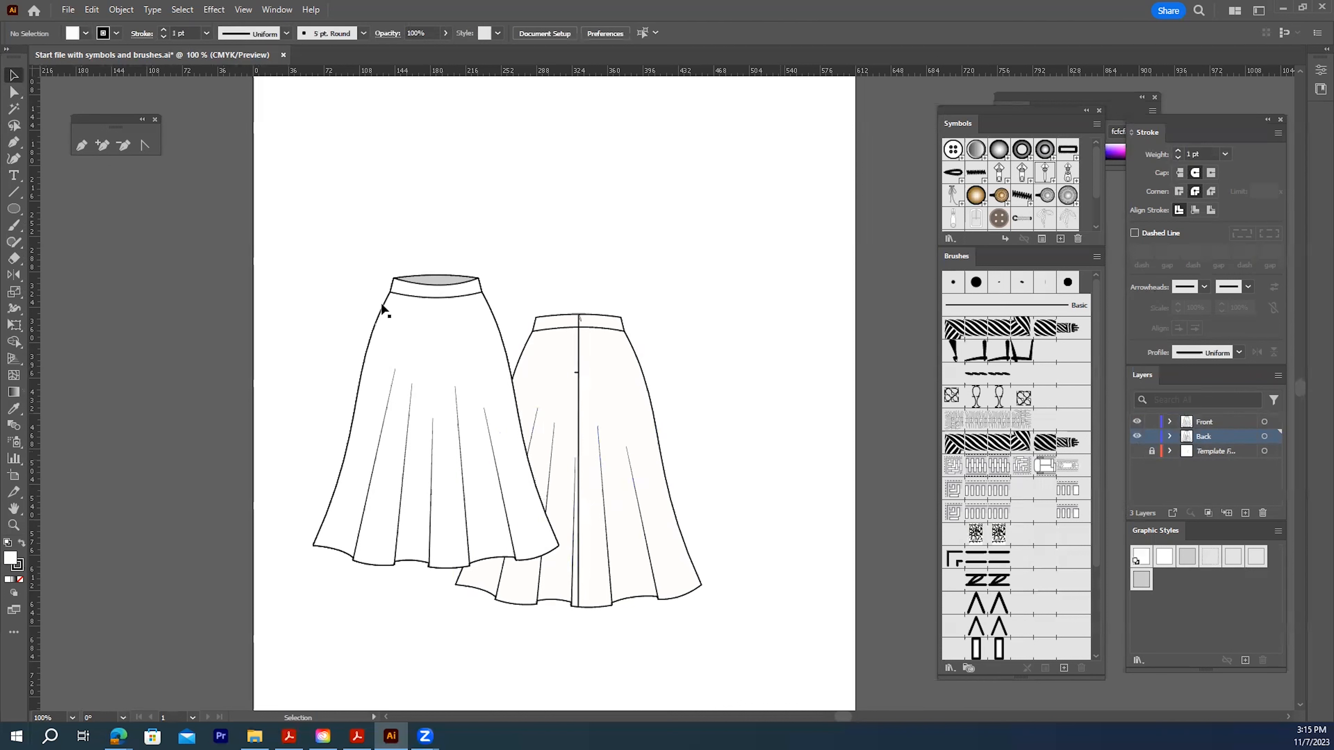
# Group the front and back skirts together and move the group toward the centre of the artboard
pyautogui.moveTo(280, 252); pyautogui.dragTo(784, 618)
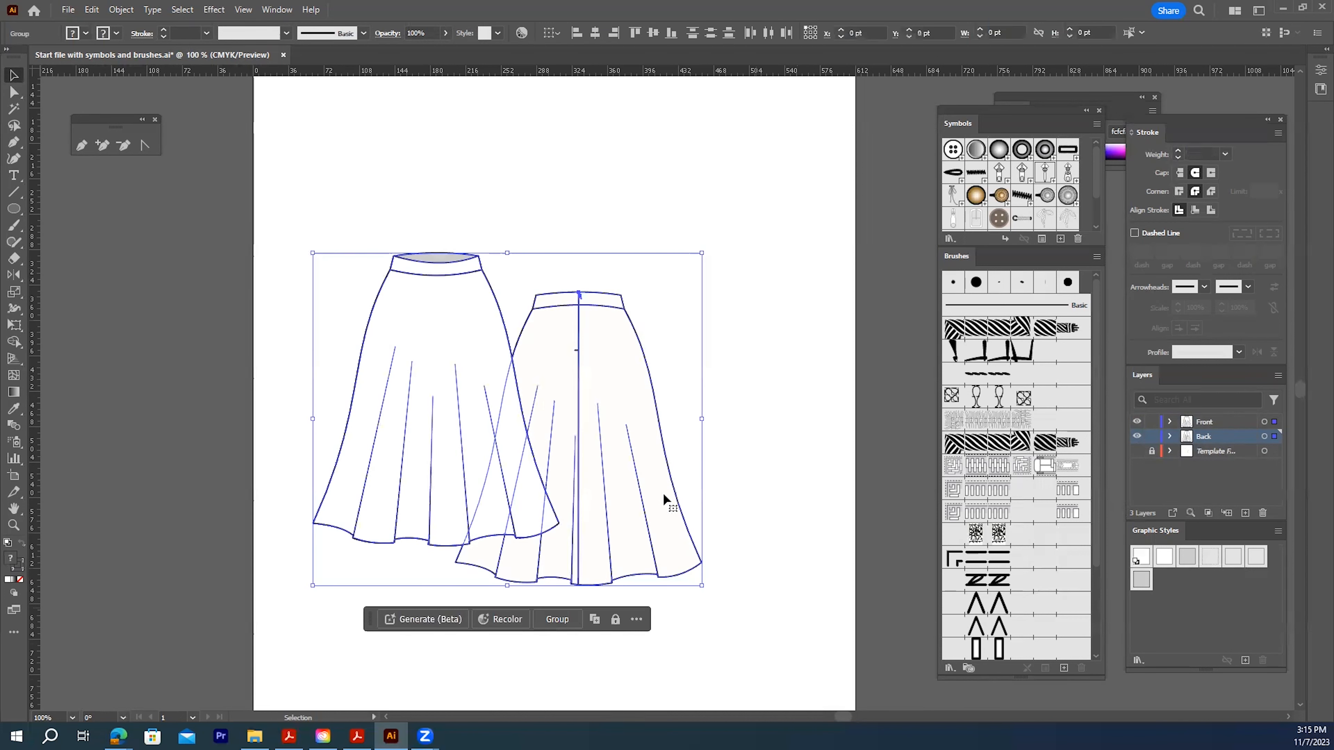
pyautogui.rightClick(601, 308)
pyautogui.click(636, 479)
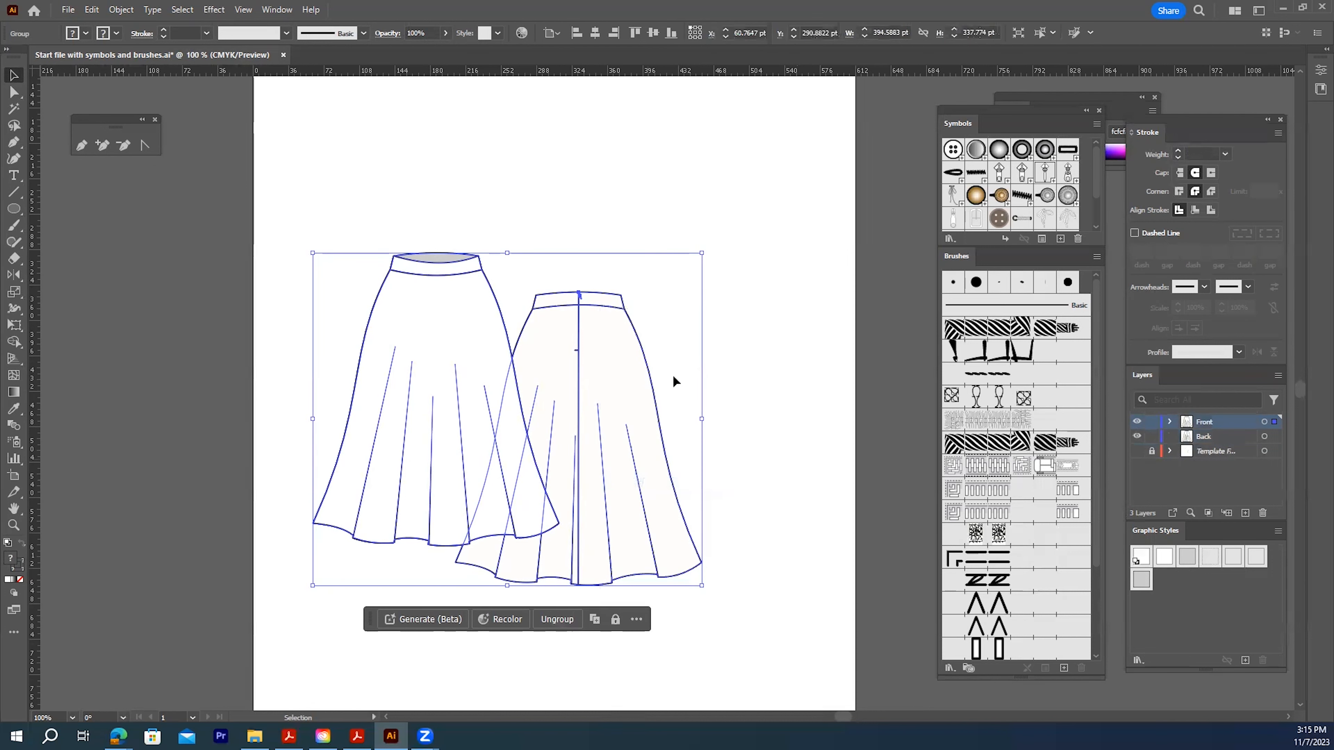
pyautogui.moveTo(576, 330); pyautogui.dragTo(620, 312)
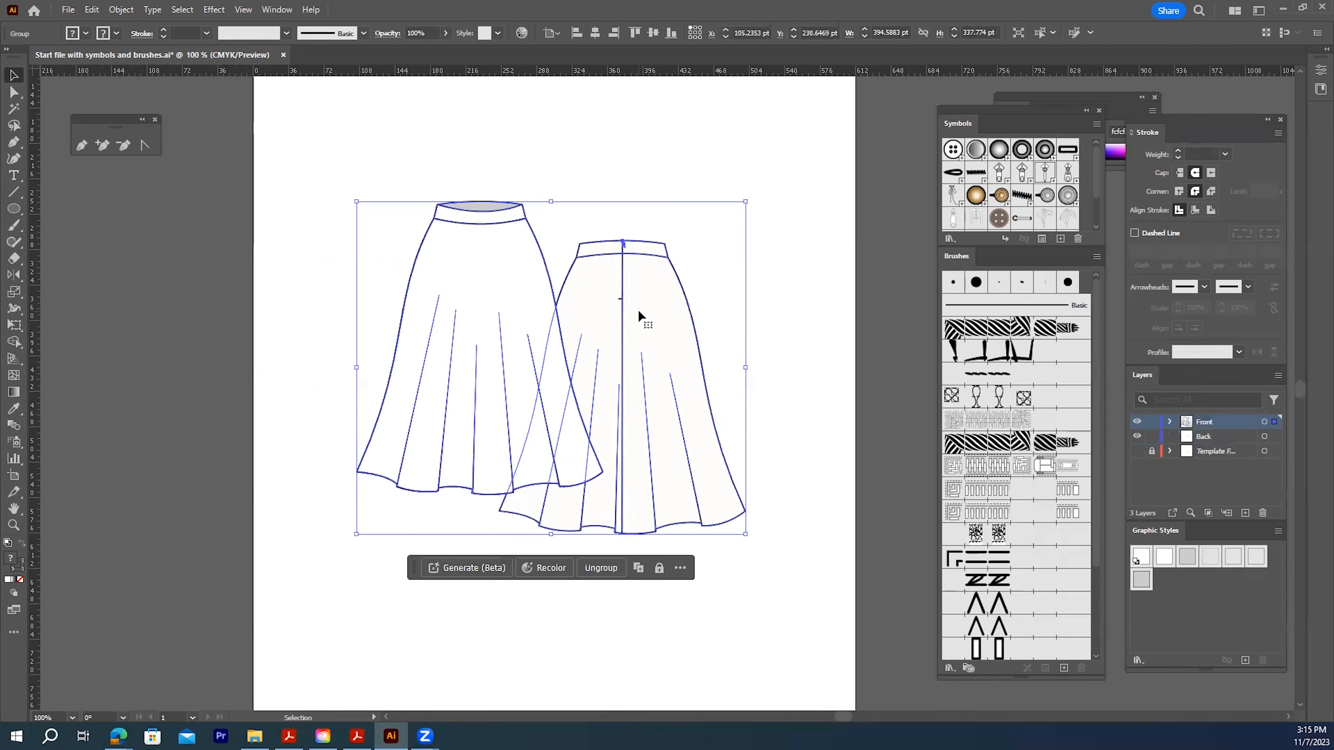
pyautogui.click(810, 310)
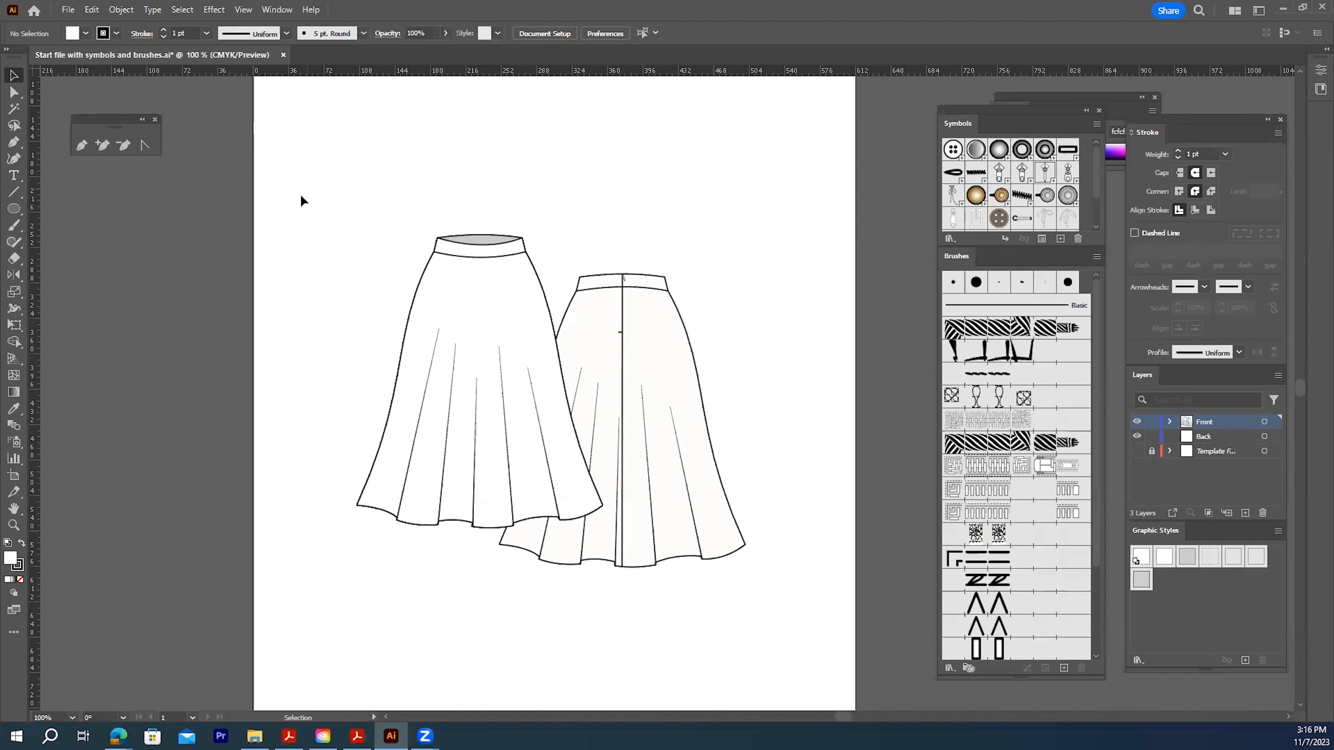
# Add a 2 pt black stroke to the grouped skirts' appearance and place it below Contents as an outer outline
pyautogui.moveTo(315, 186); pyautogui.dragTo(789, 621)
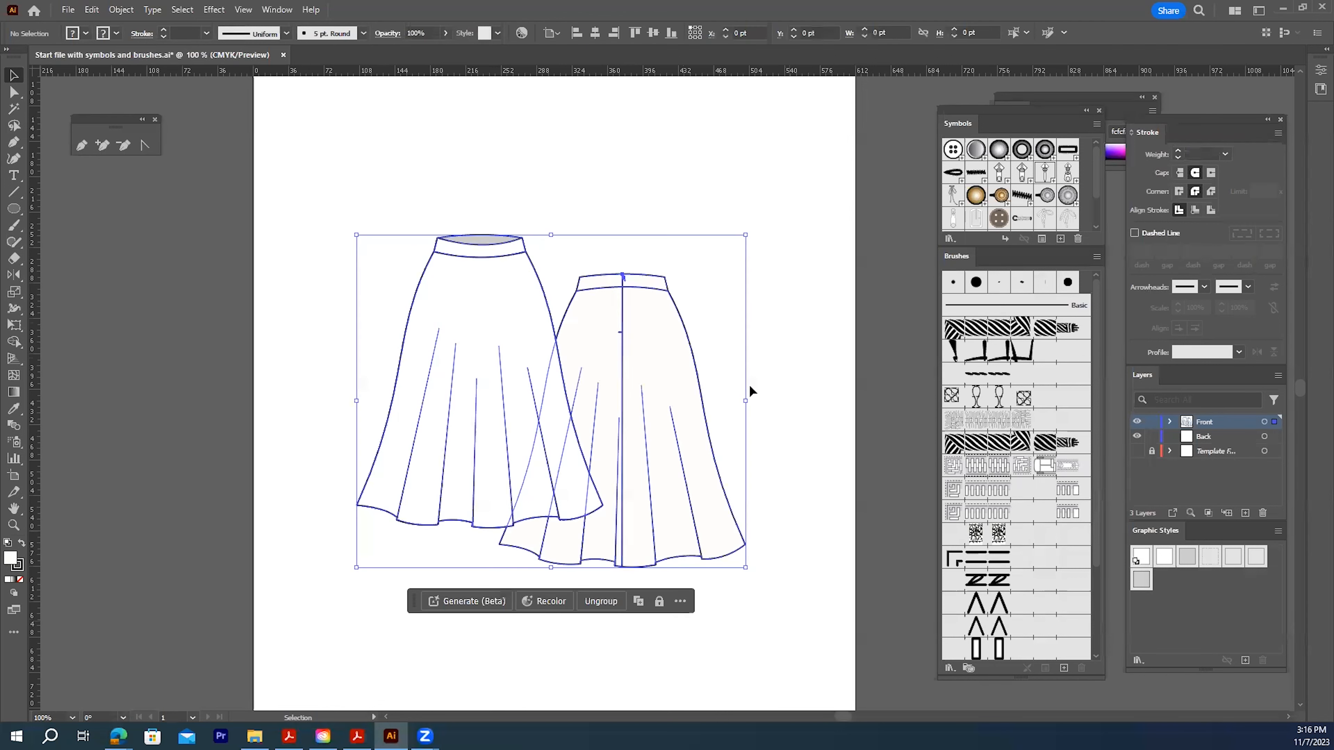
pyautogui.click(276, 10)
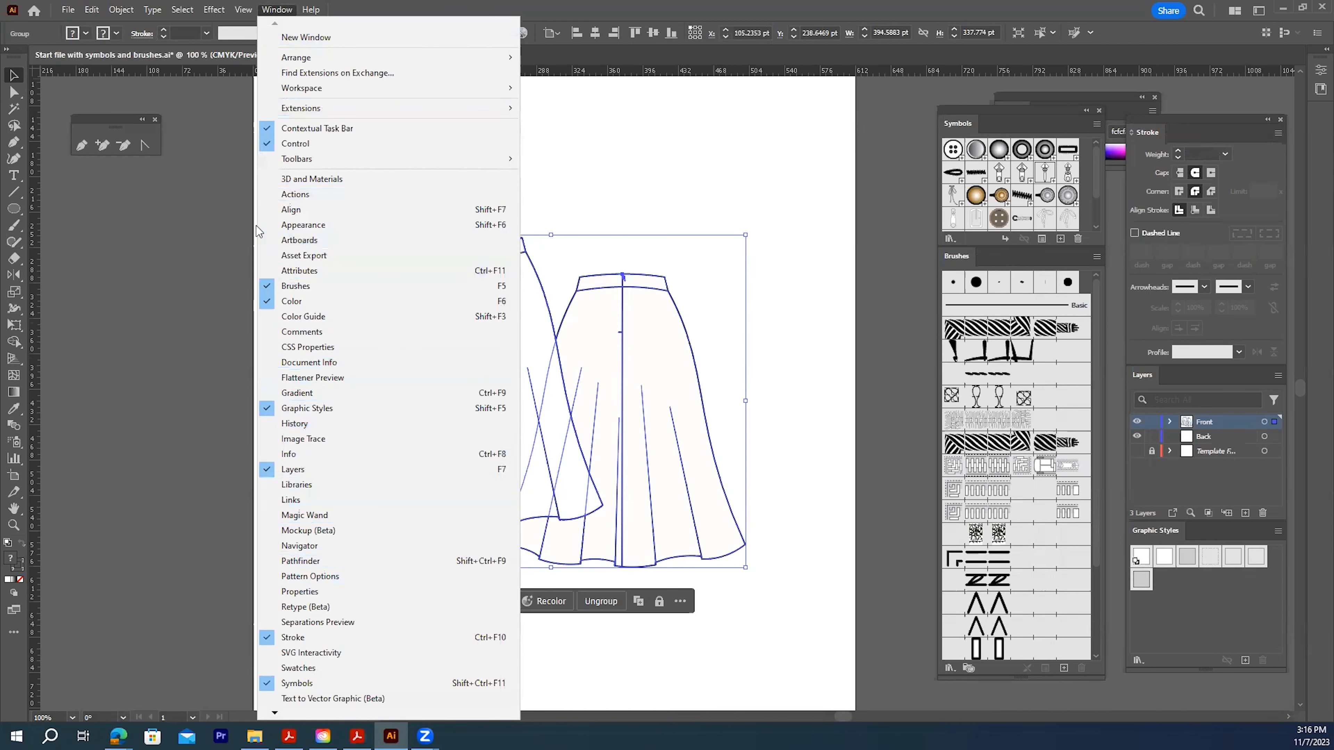
pyautogui.click(268, 230)
pyautogui.moveTo(681, 123); pyautogui.dragTo(857, 112)
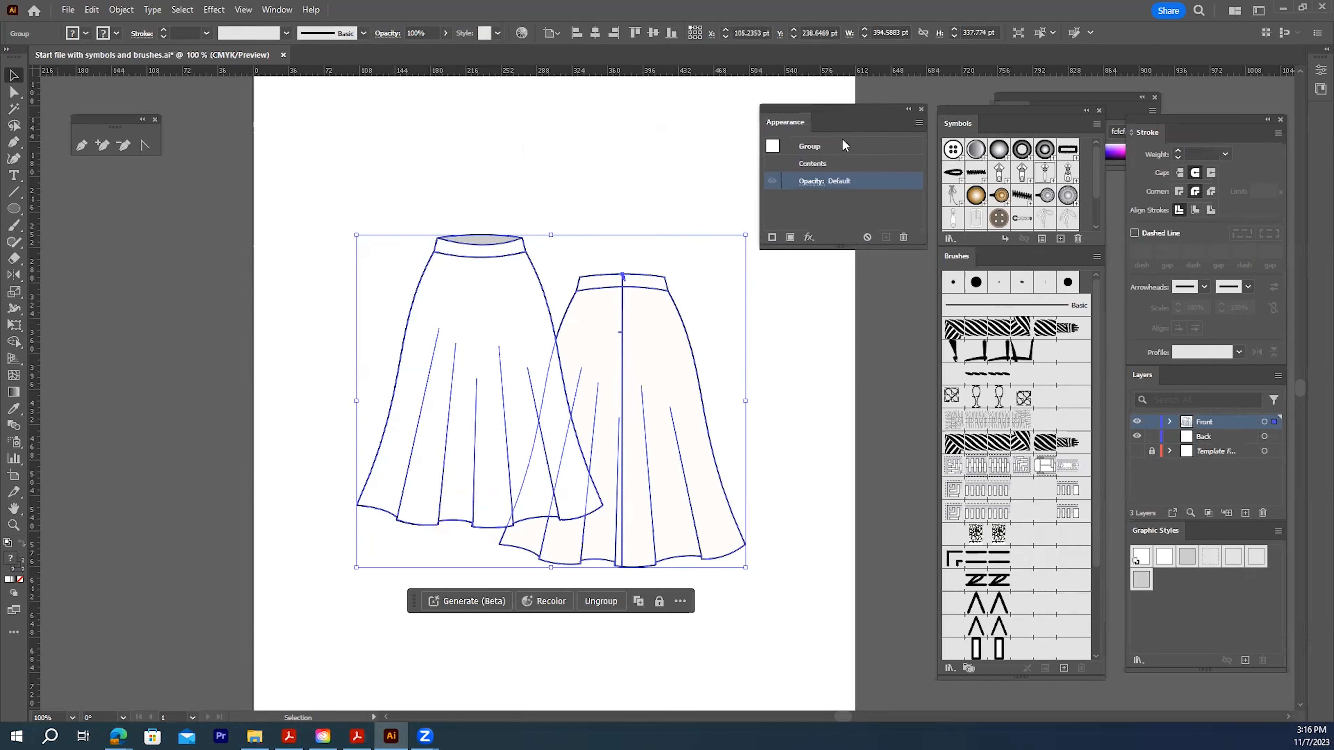
pyautogui.click(771, 238)
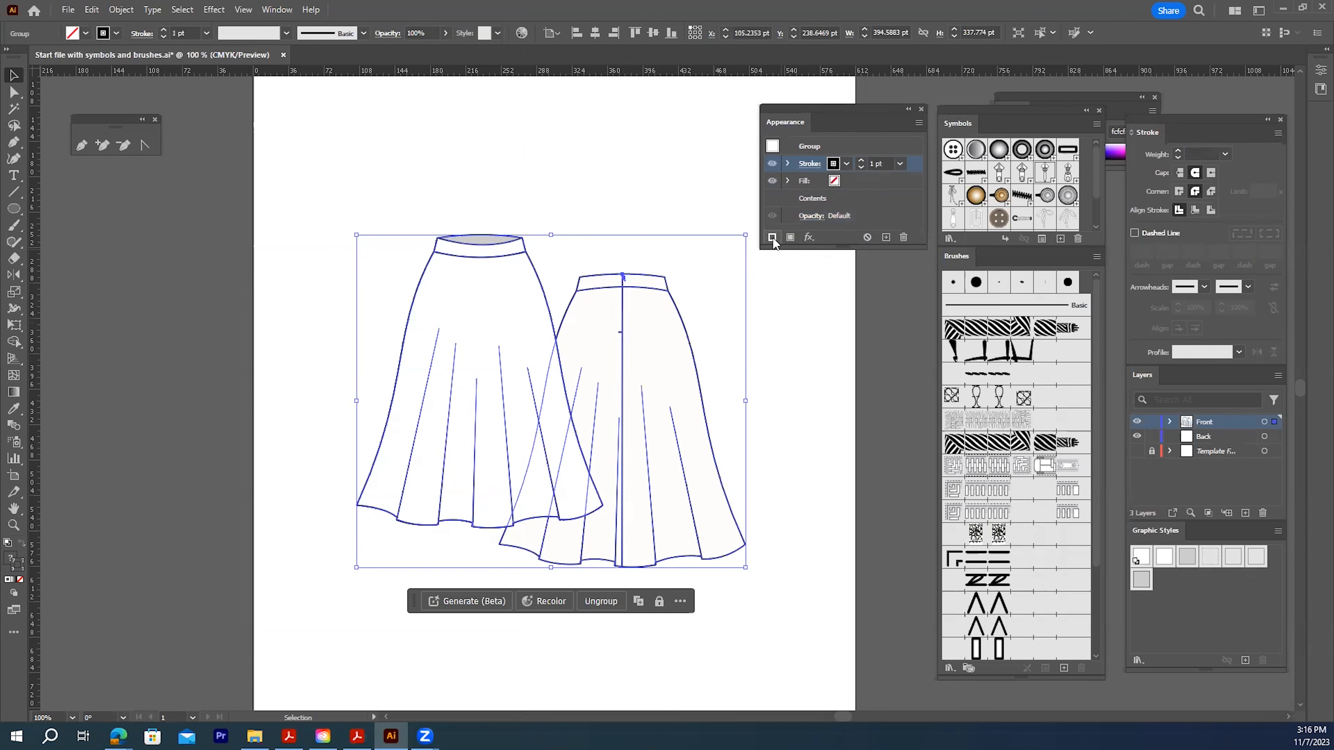
pyautogui.click(861, 161)
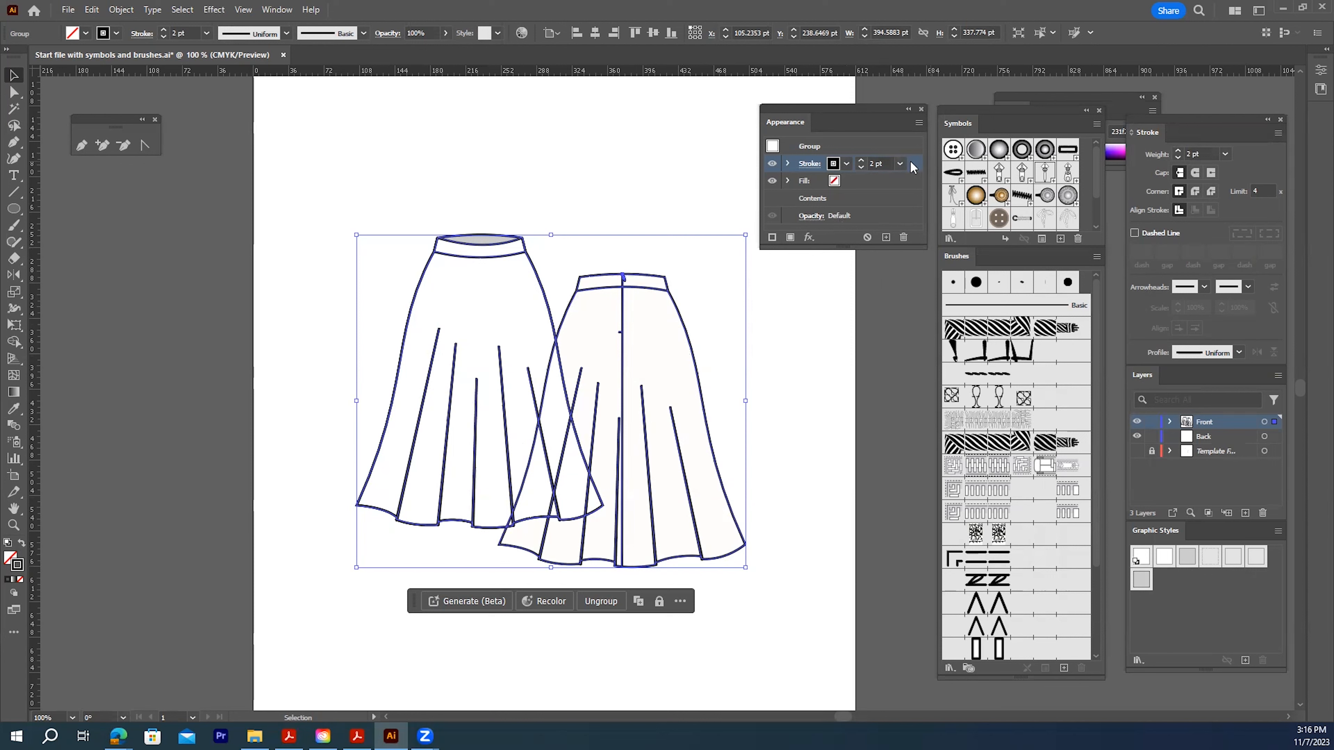
pyautogui.moveTo(911, 167); pyautogui.dragTo(908, 206)
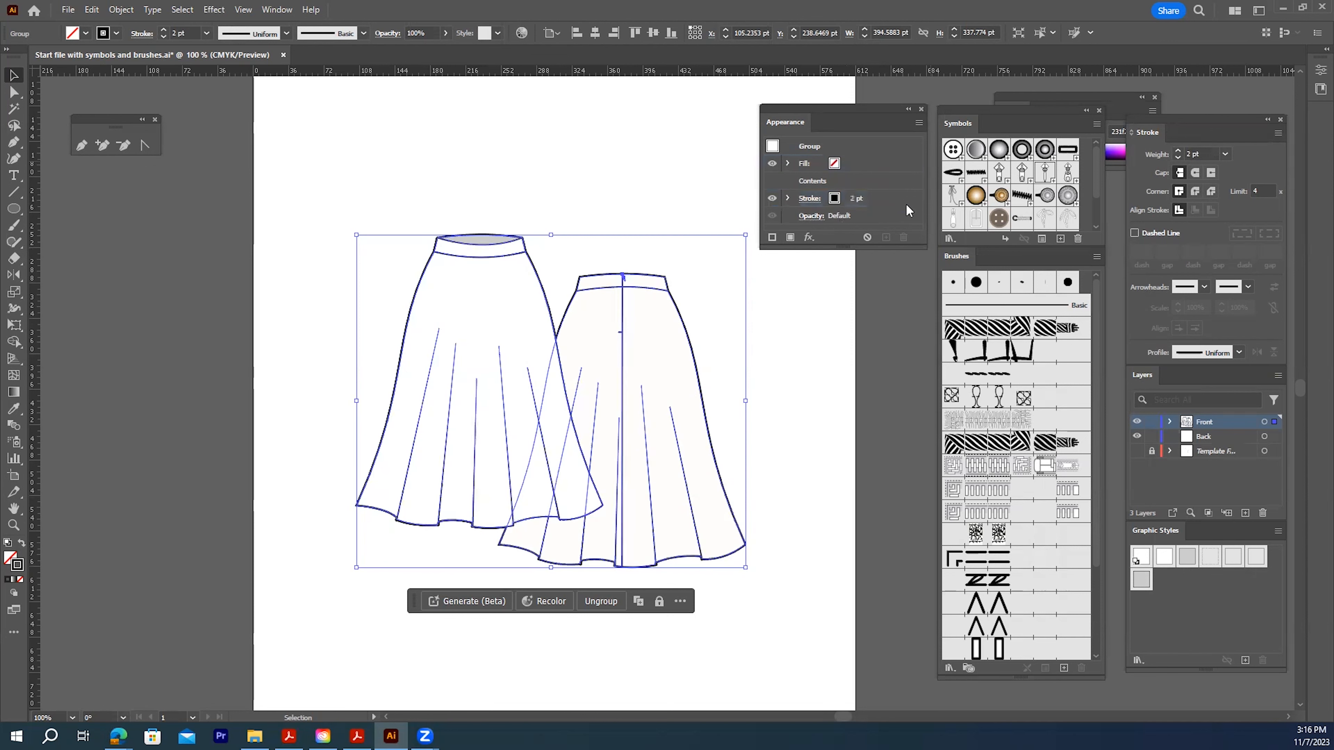
pyautogui.click(788, 345)
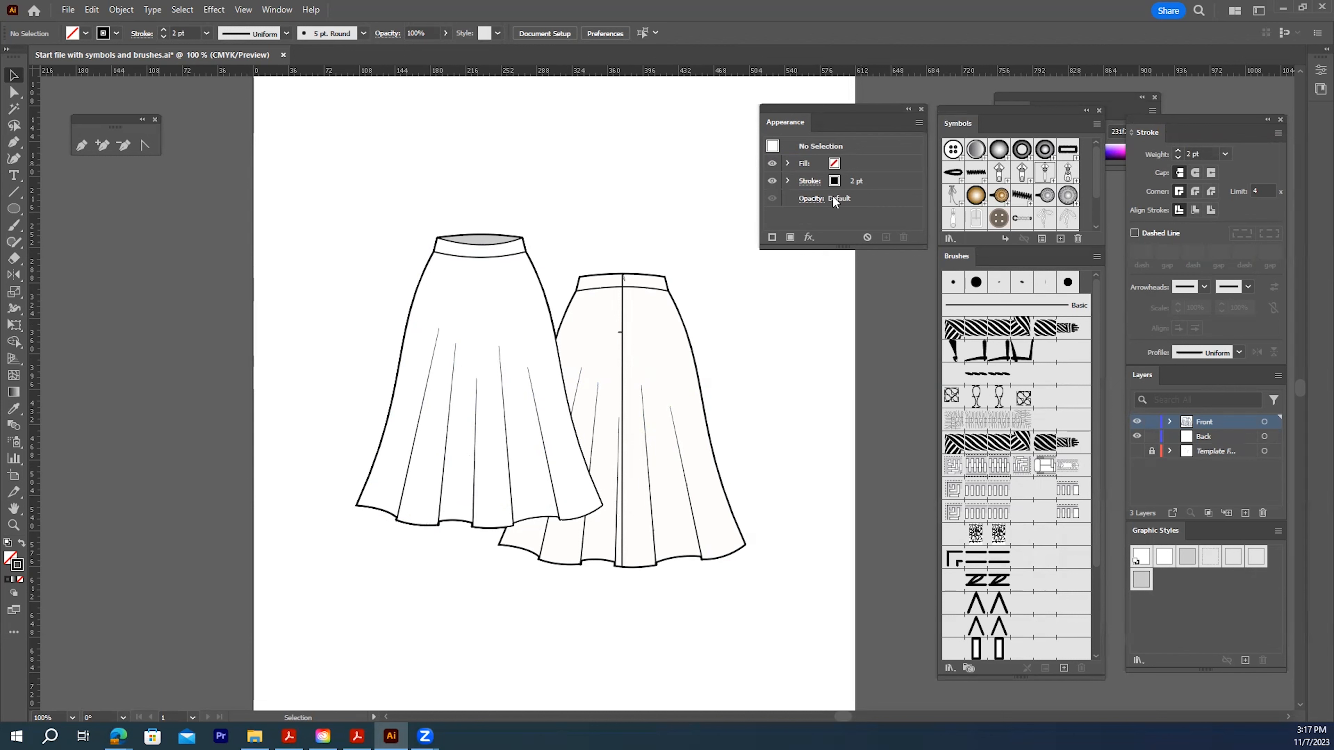
# Save the skirt group's outline appearance as a new graphic style named "2 point stroke"
pyautogui.moveTo(321, 175); pyautogui.dragTo(774, 632)
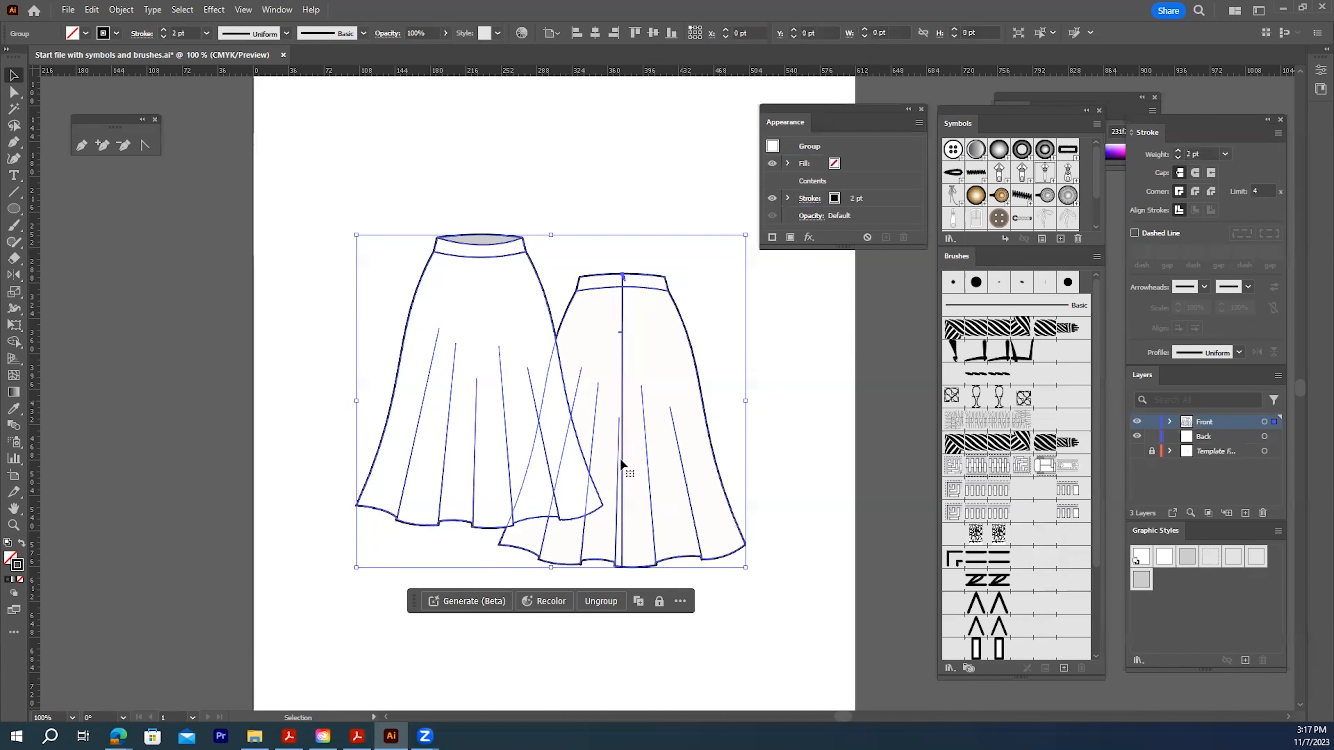
pyautogui.click(1245, 661)
pyautogui.doubleClick(1165, 579)
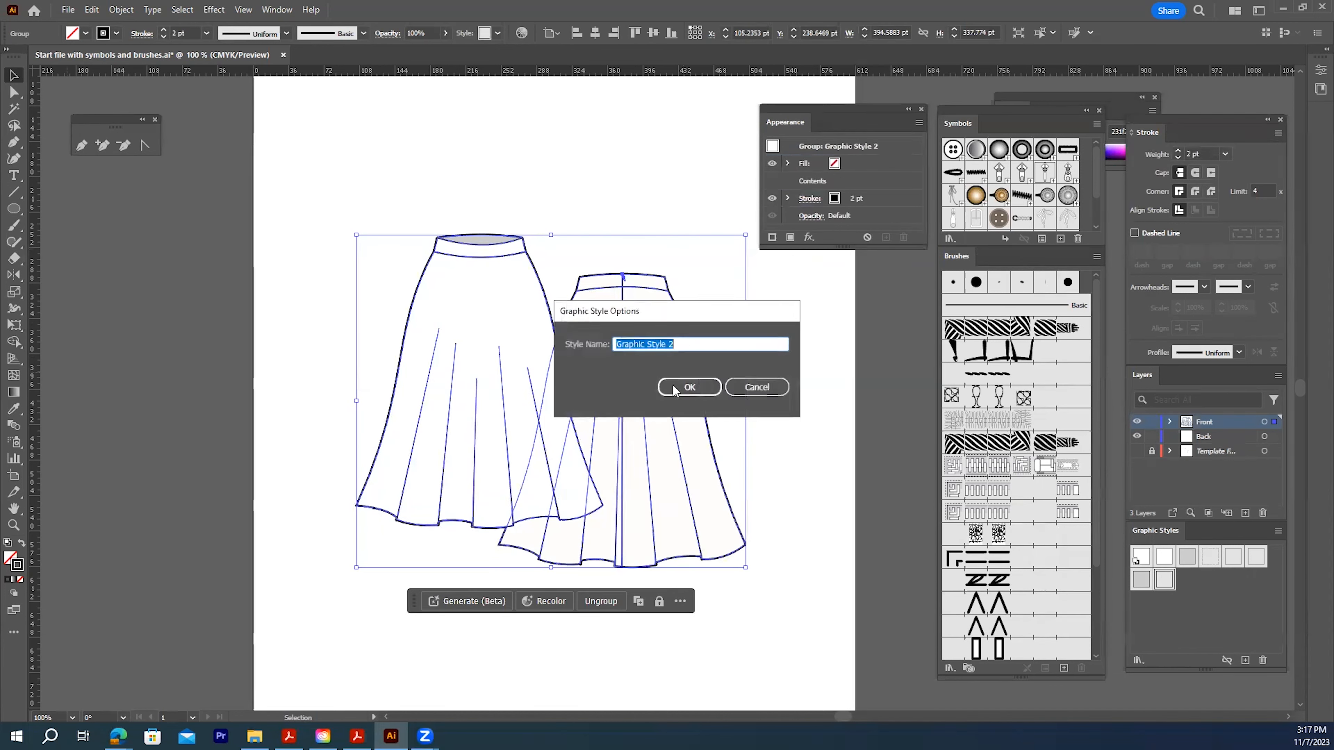
pyautogui.write('2 point stroke')
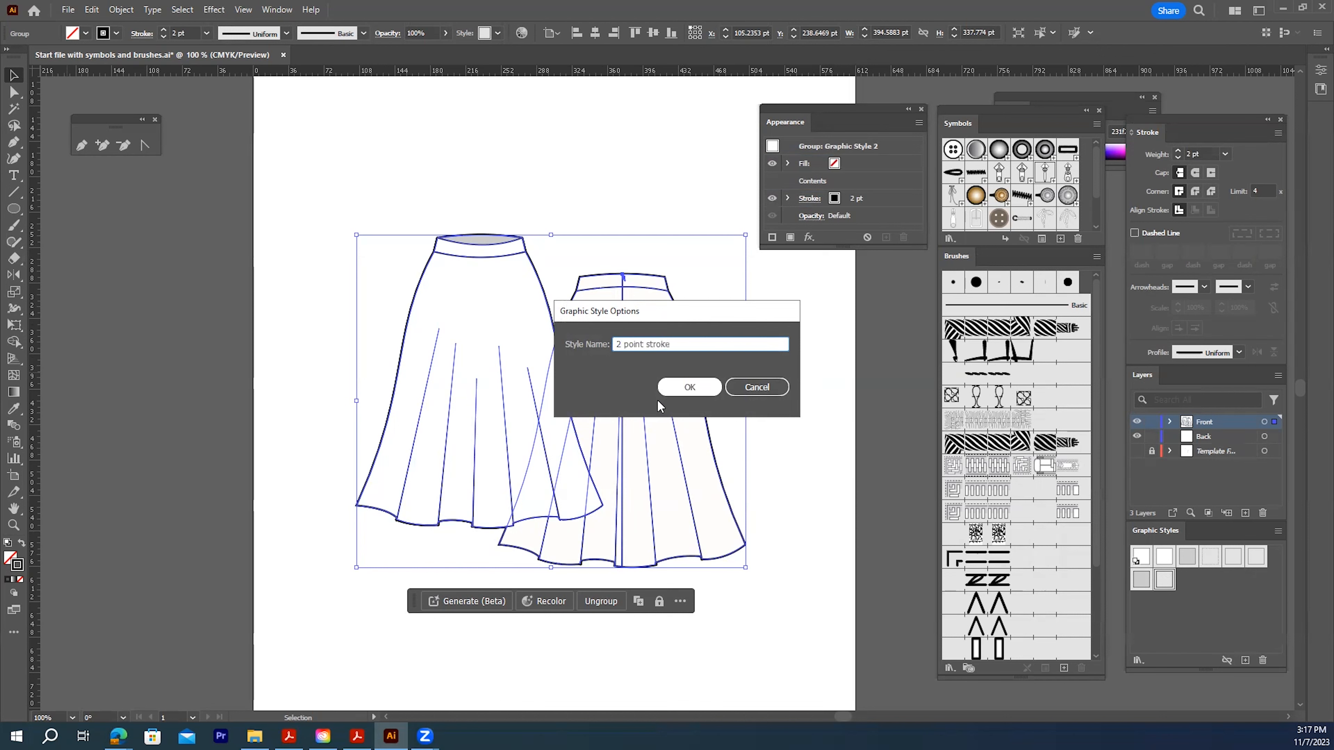
pyautogui.click(688, 389)
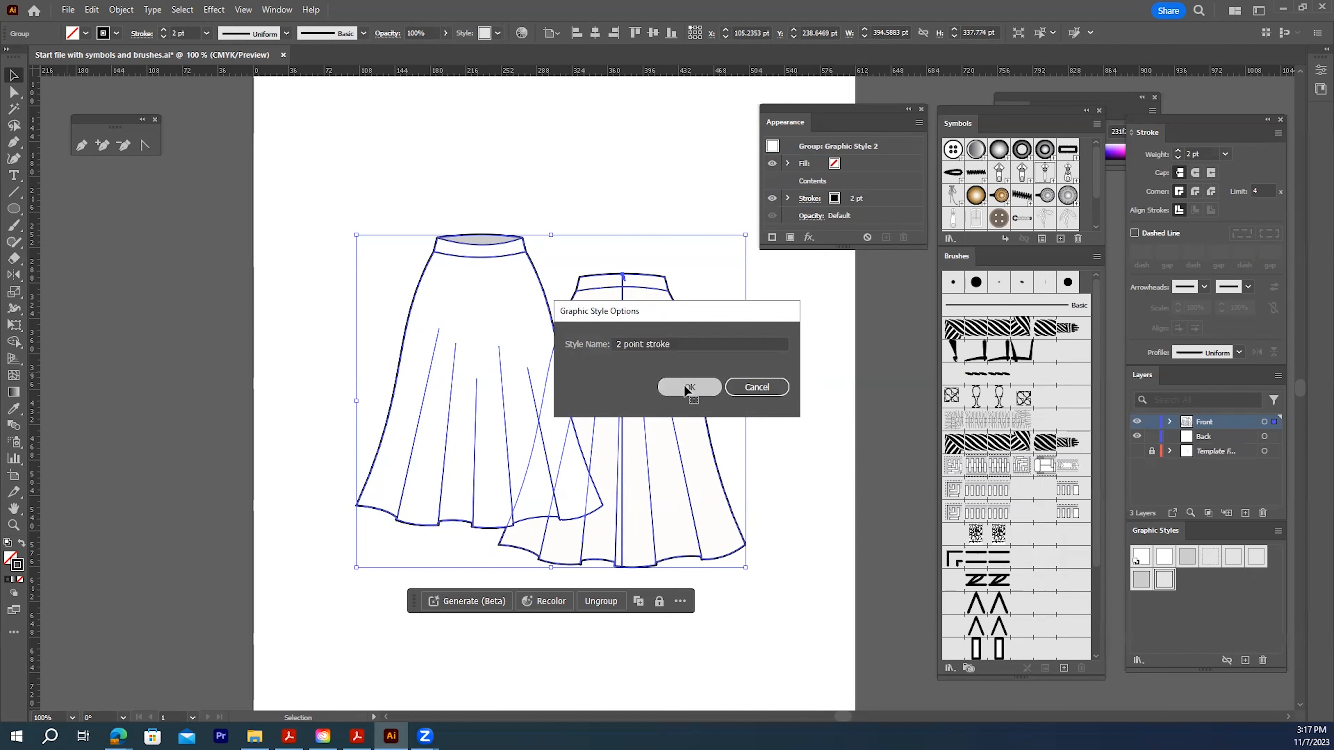
pyautogui.click(779, 372)
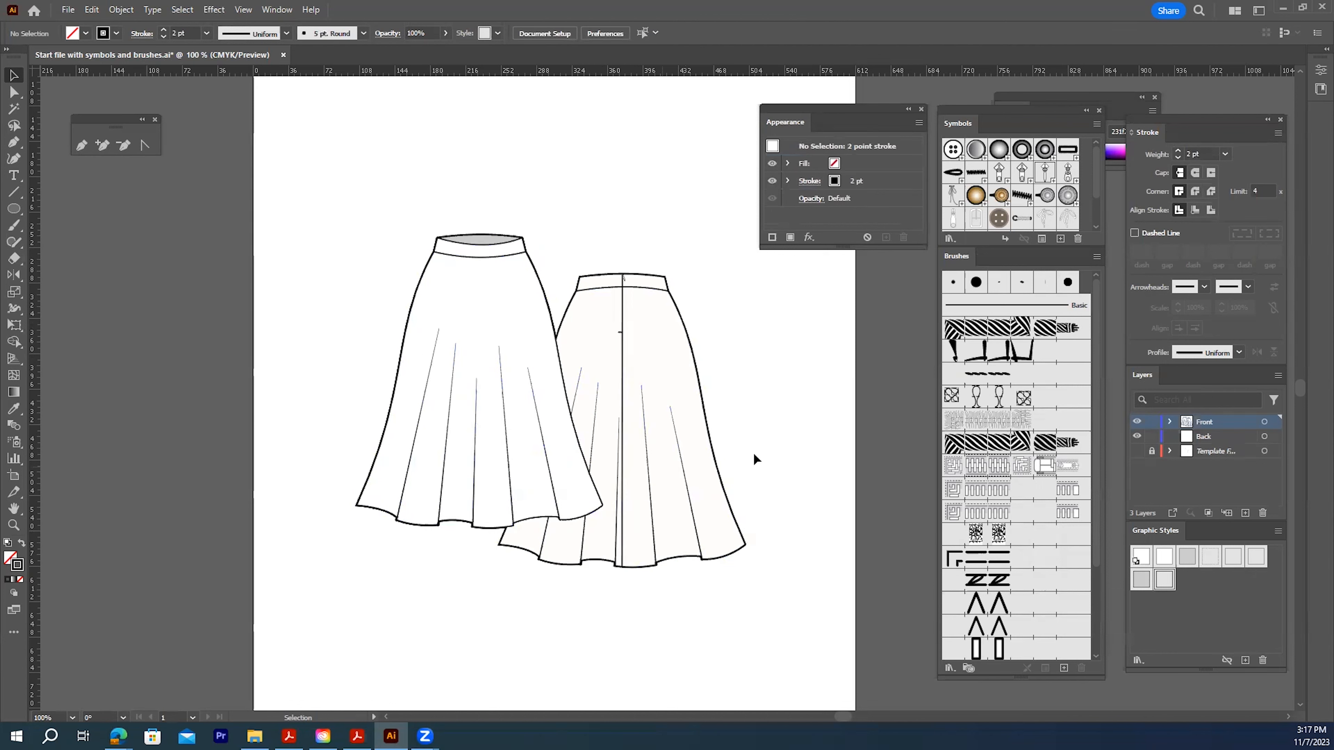
# Move the front skirt toward the centre of the artboard with the Back layer hidden
pyautogui.click(1151, 437)
pyautogui.scroll(1, 362, 379)
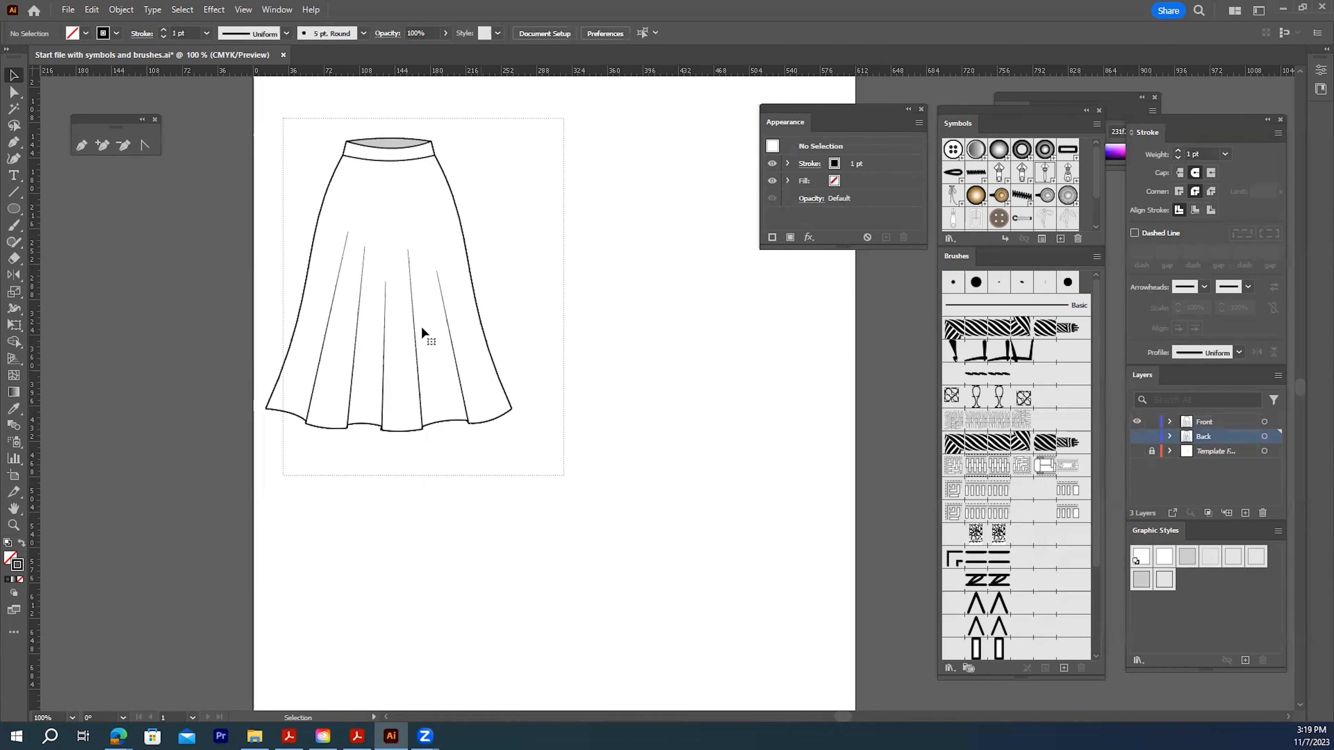
pyautogui.click(413, 327)
pyautogui.moveTo(413, 326); pyautogui.dragTo(554, 411)
pyautogui.click(767, 438)
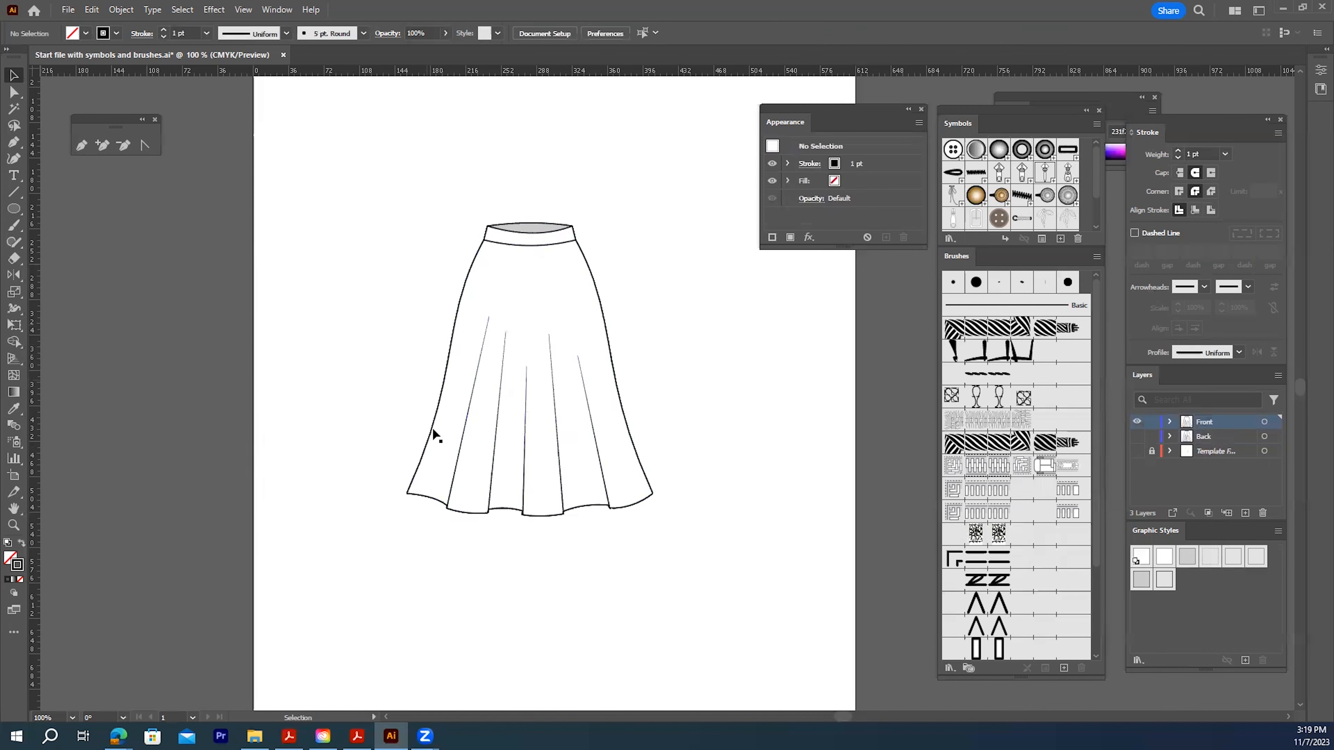
# Reshape both side seams of the front skirt with the Anchor Point tool so they bow outward toward the hem
pyautogui.moveTo(333, 185); pyautogui.dragTo(733, 573)
pyautogui.click(14, 92)
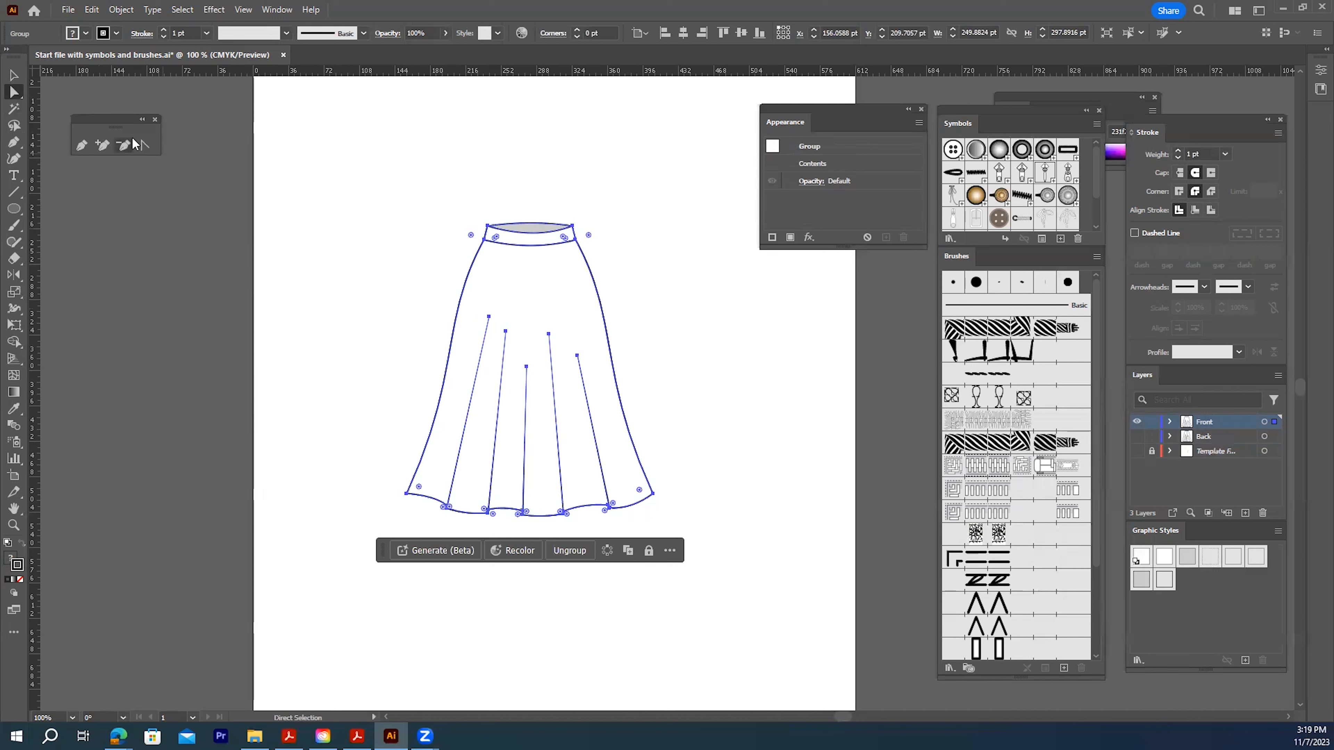
pyautogui.click(144, 144)
pyautogui.click(454, 327)
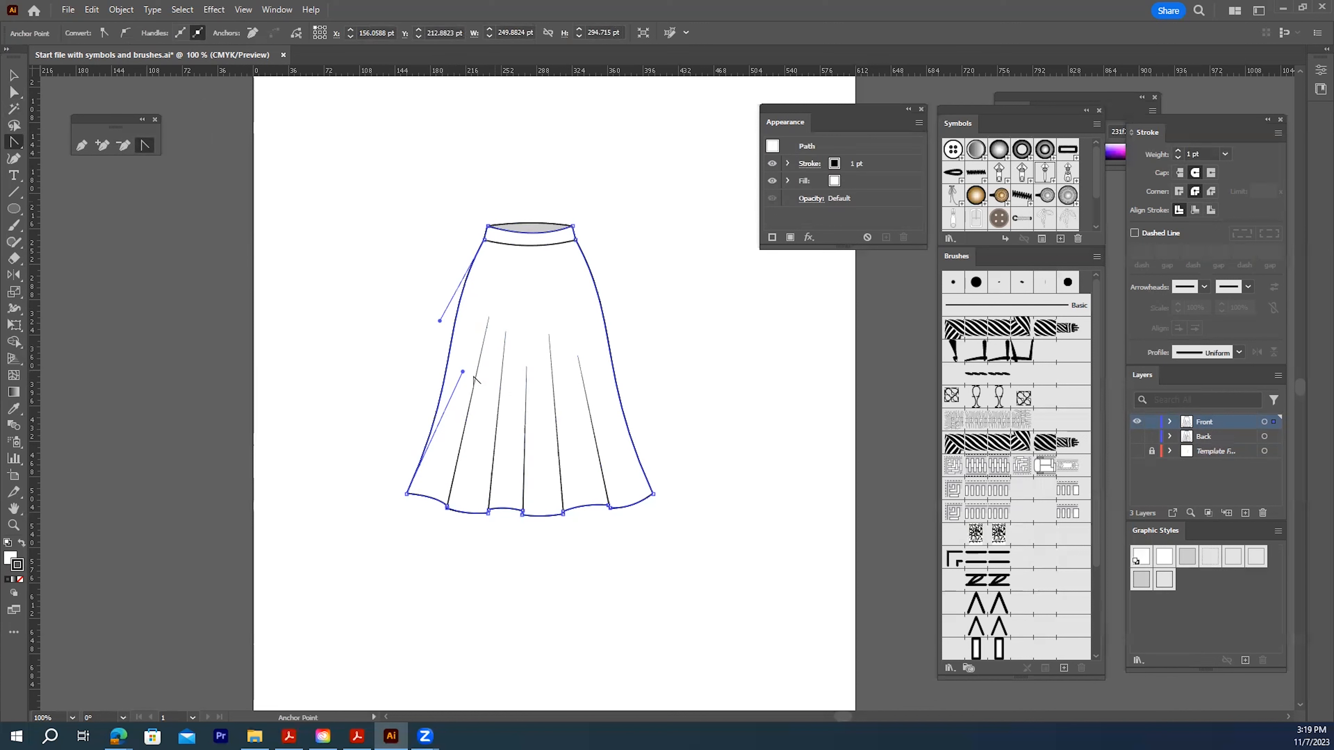
pyautogui.moveTo(463, 372); pyautogui.dragTo(446, 321)
pyautogui.click(652, 492)
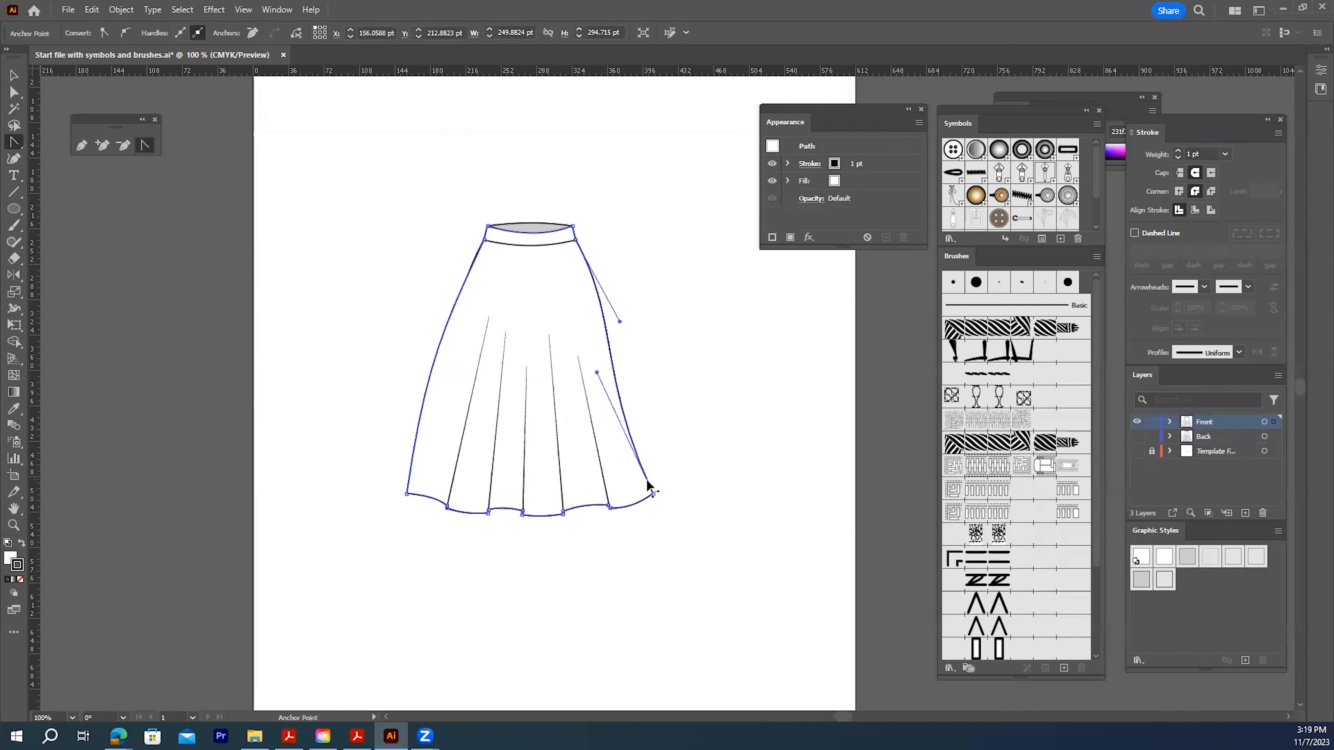
pyautogui.moveTo(597, 372); pyautogui.dragTo(640, 372)
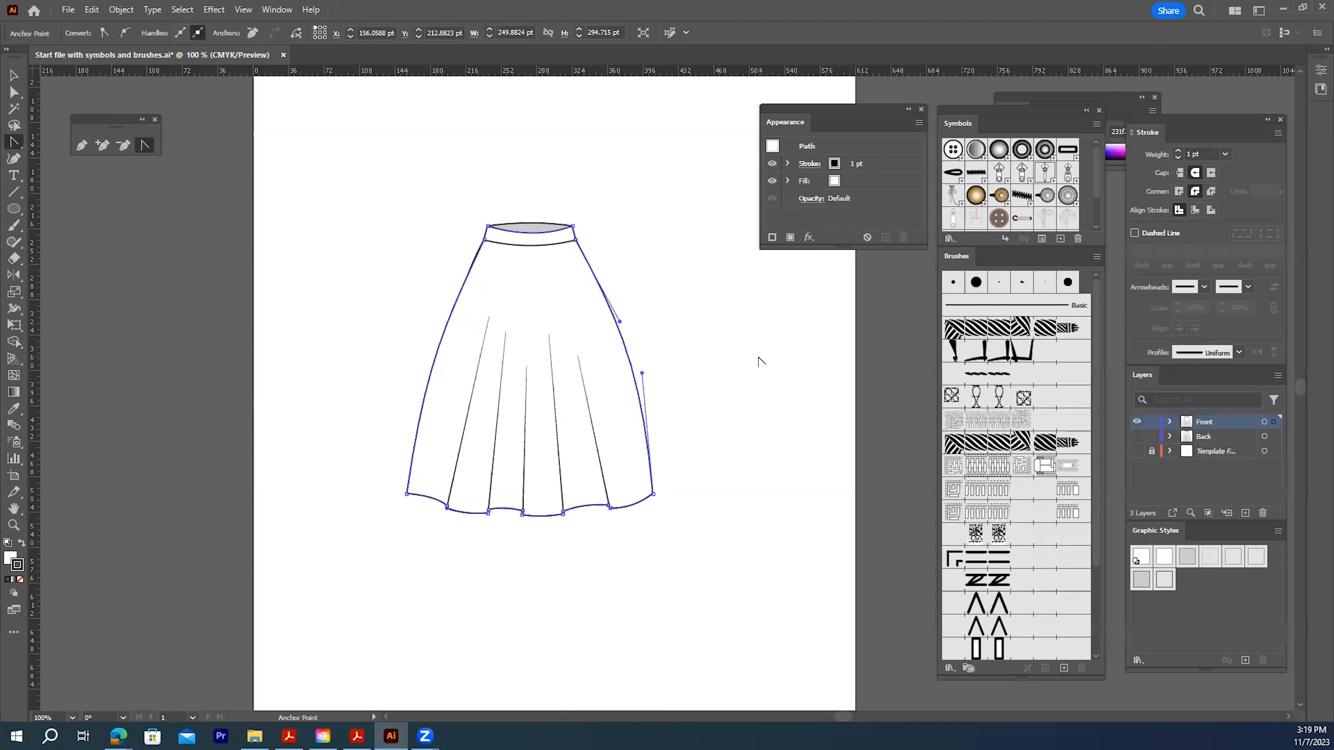
# Fine-tune the right side seam's curve by pulling its upper and lower direction handles slightly inward
pyautogui.click(13, 75)
pyautogui.click(342, 292)
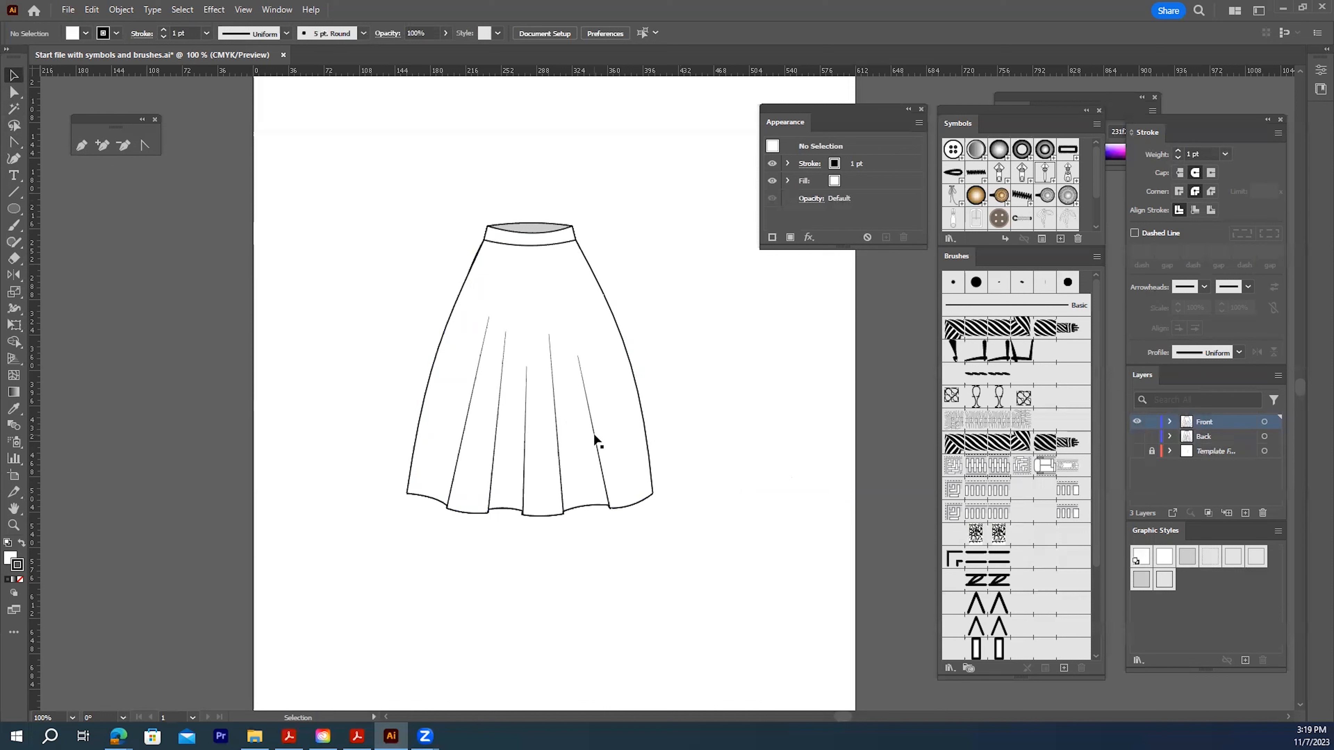
pyautogui.click(639, 399)
pyautogui.click(574, 316)
pyautogui.click(14, 92)
pyautogui.click(642, 374)
pyautogui.moveTo(643, 372); pyautogui.dragTo(630, 374)
pyautogui.moveTo(620, 322); pyautogui.dragTo(612, 322)
pyautogui.click(686, 372)
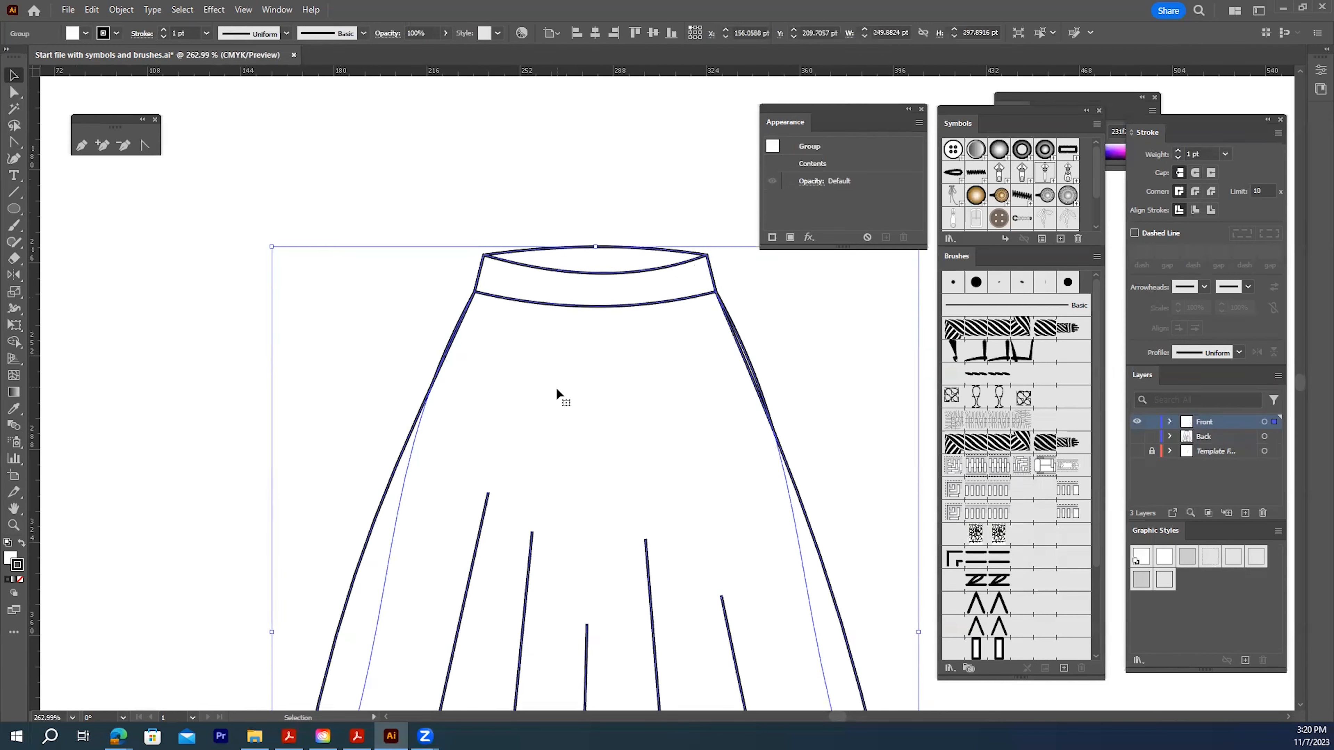
# Undo the last paint style change and ungroup the front skirt
pyautogui.scroll(-1, 555, 385)
pyautogui.rightClick(472, 373)
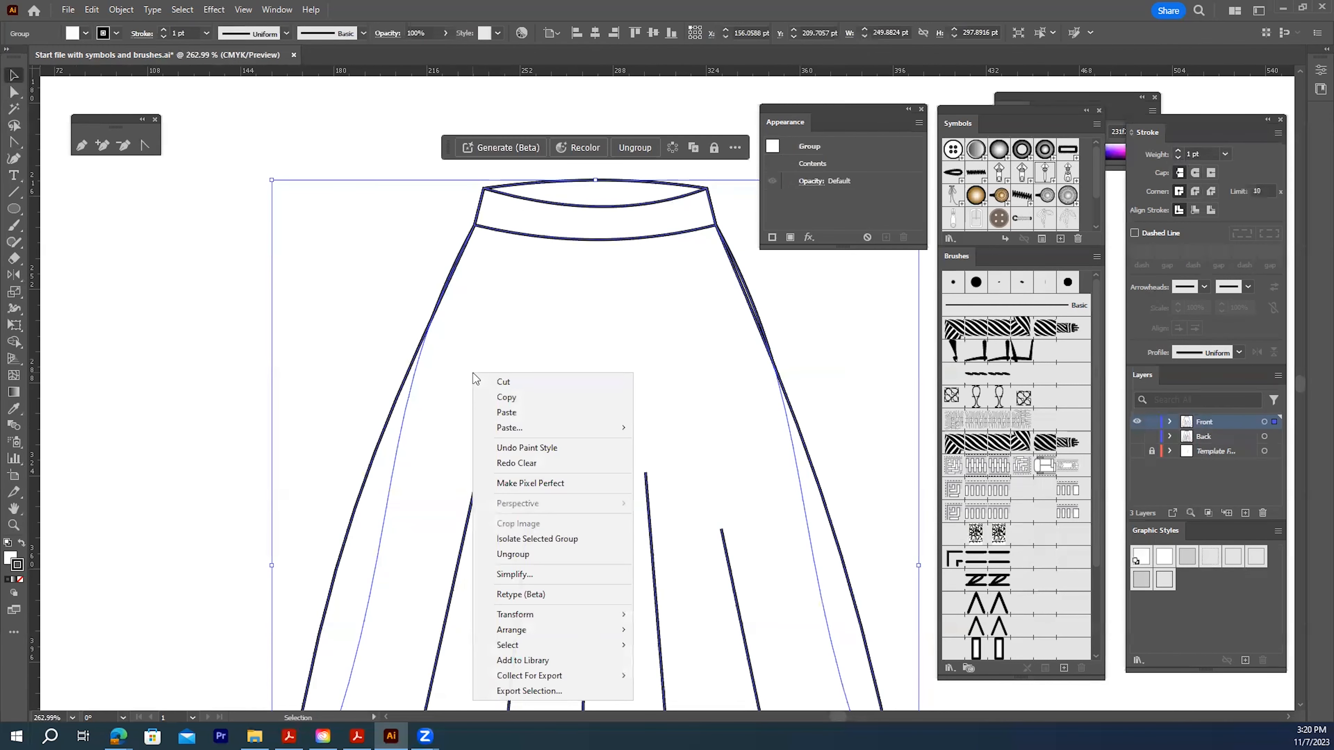
pyautogui.click(206, 373)
pyautogui.click(206, 373)
pyautogui.hotkey('ctrl', 'z')
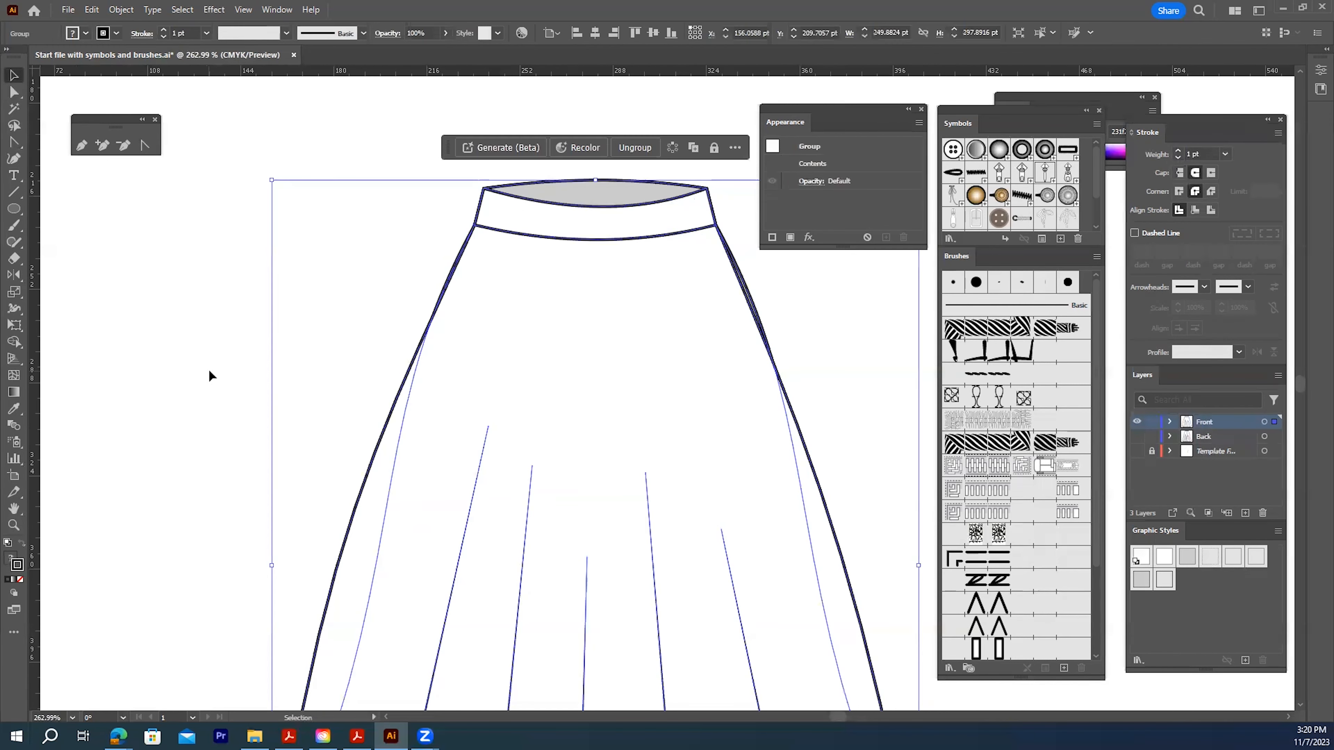
pyautogui.rightClick(532, 355)
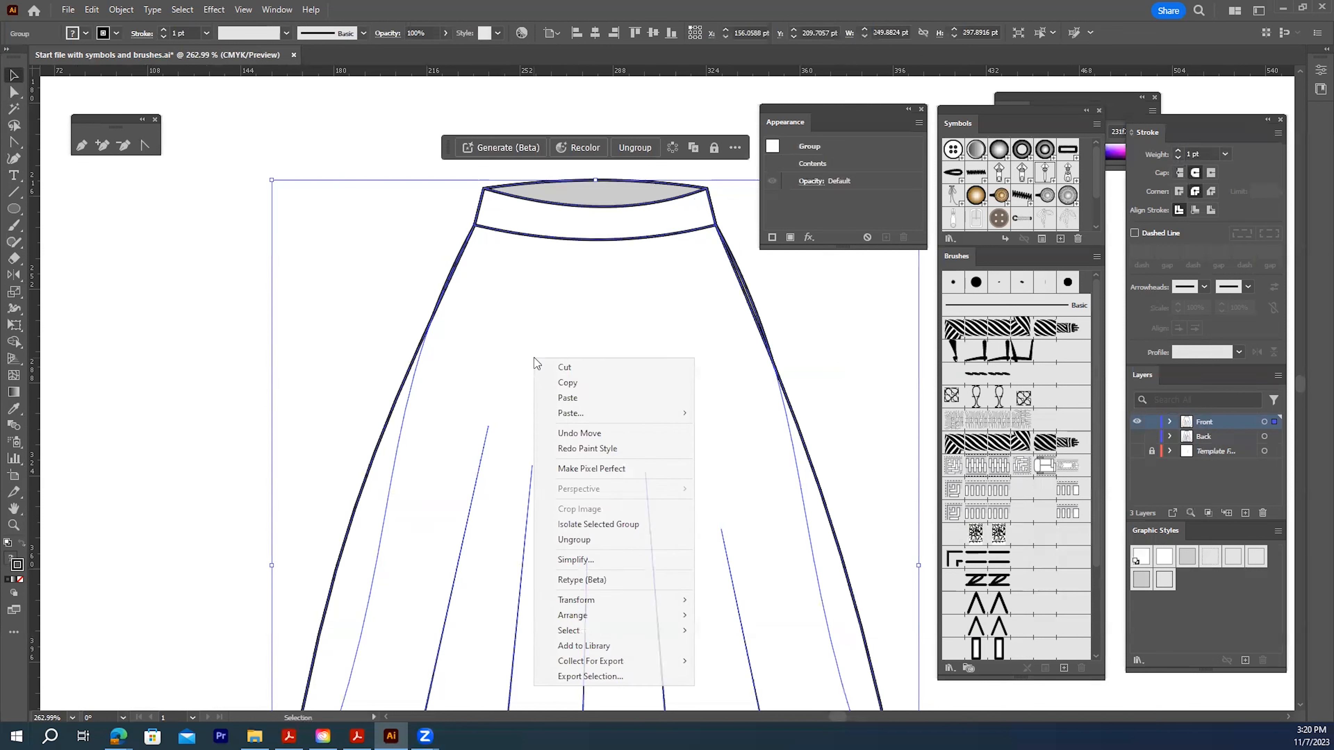
pyautogui.click(563, 540)
pyautogui.click(226, 322)
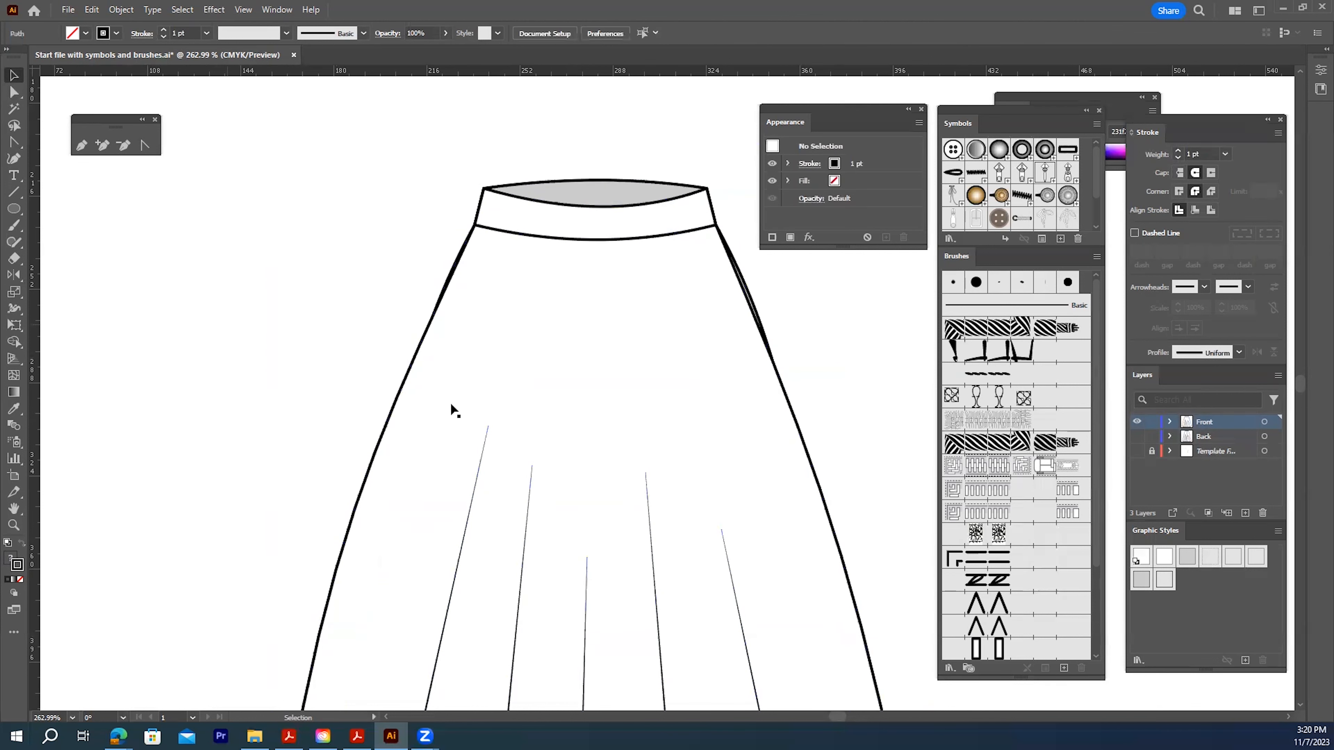
pyautogui.click(430, 322)
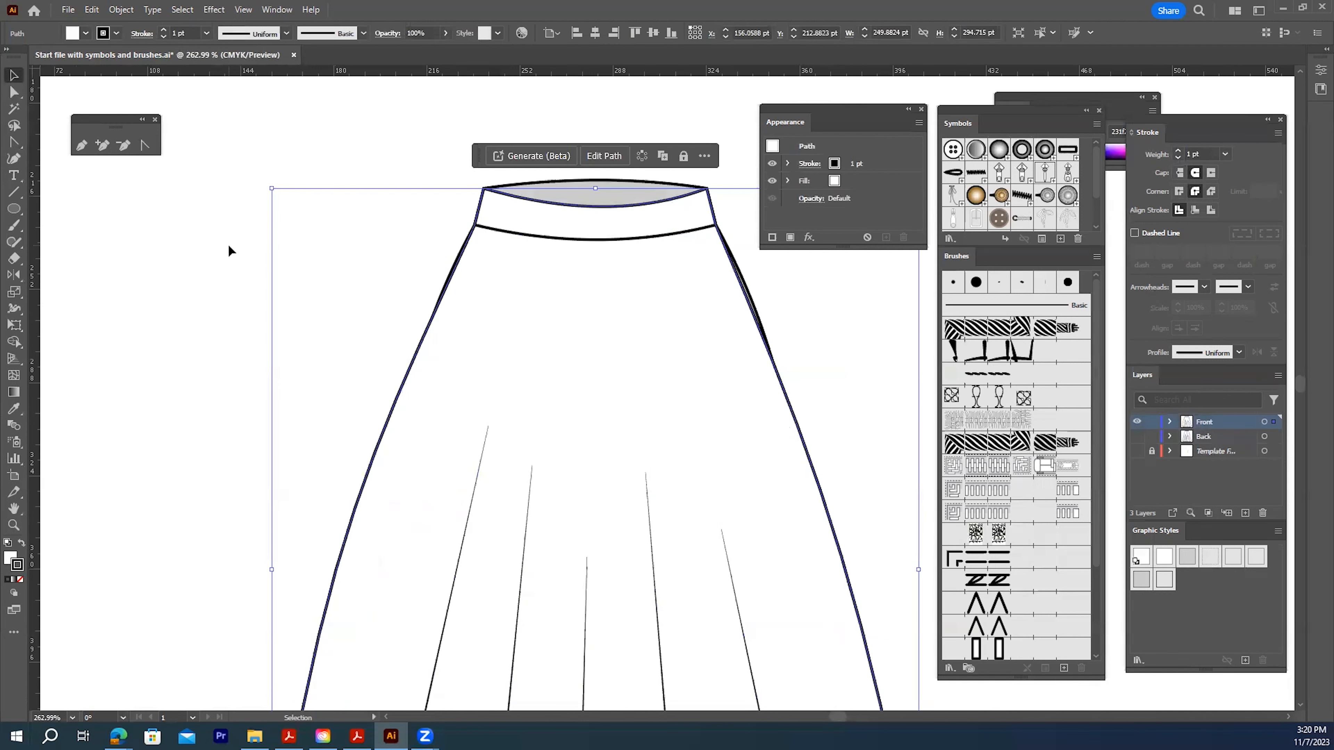
pyautogui.press('Delete')
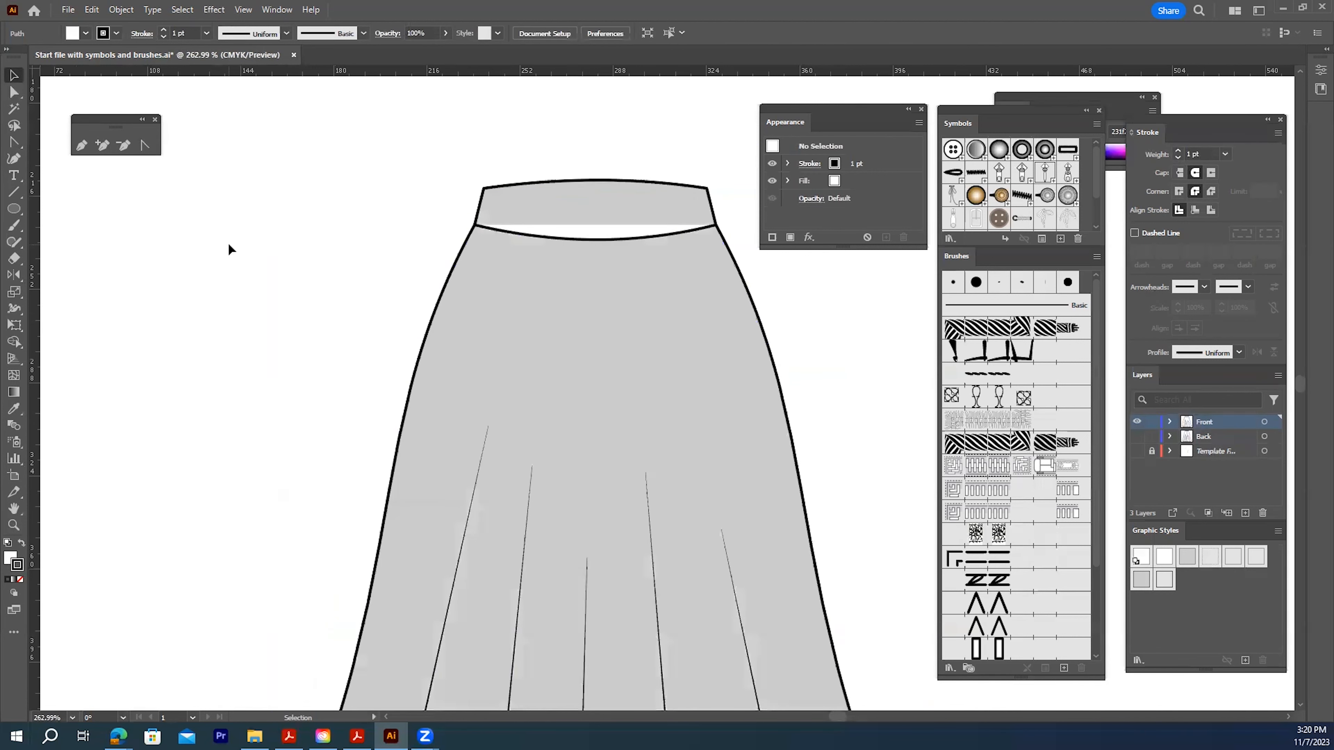
pyautogui.hotkey('ctrl', 'z')
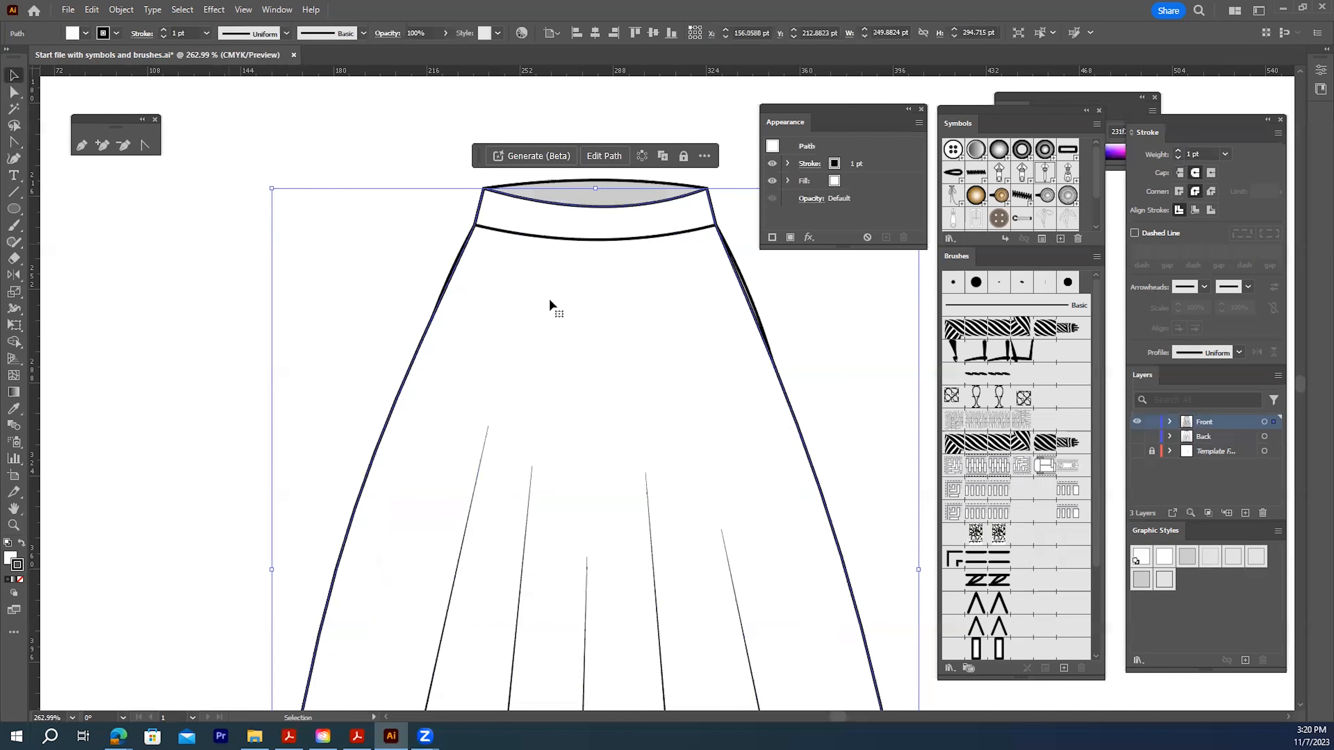
# Delete the grey inside-back shape behind the front skirt
pyautogui.click(753, 304)
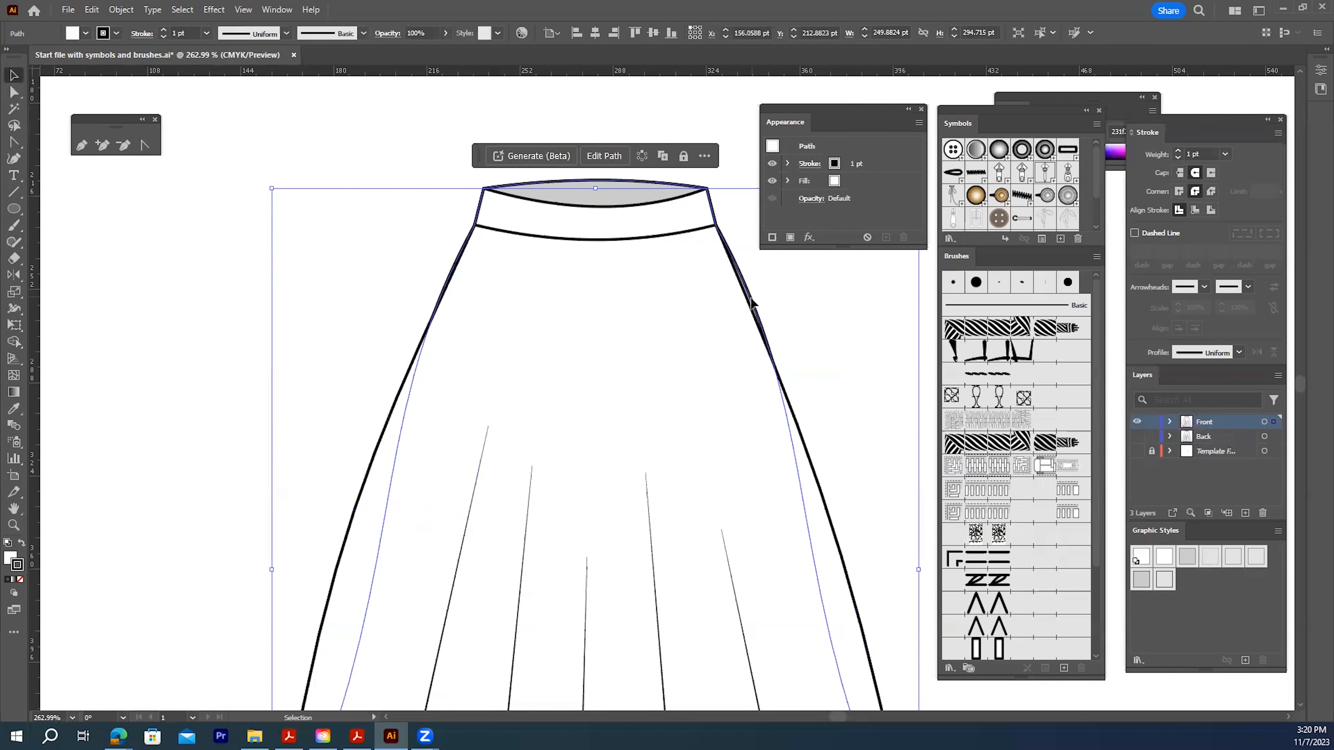
pyautogui.press('Delete')
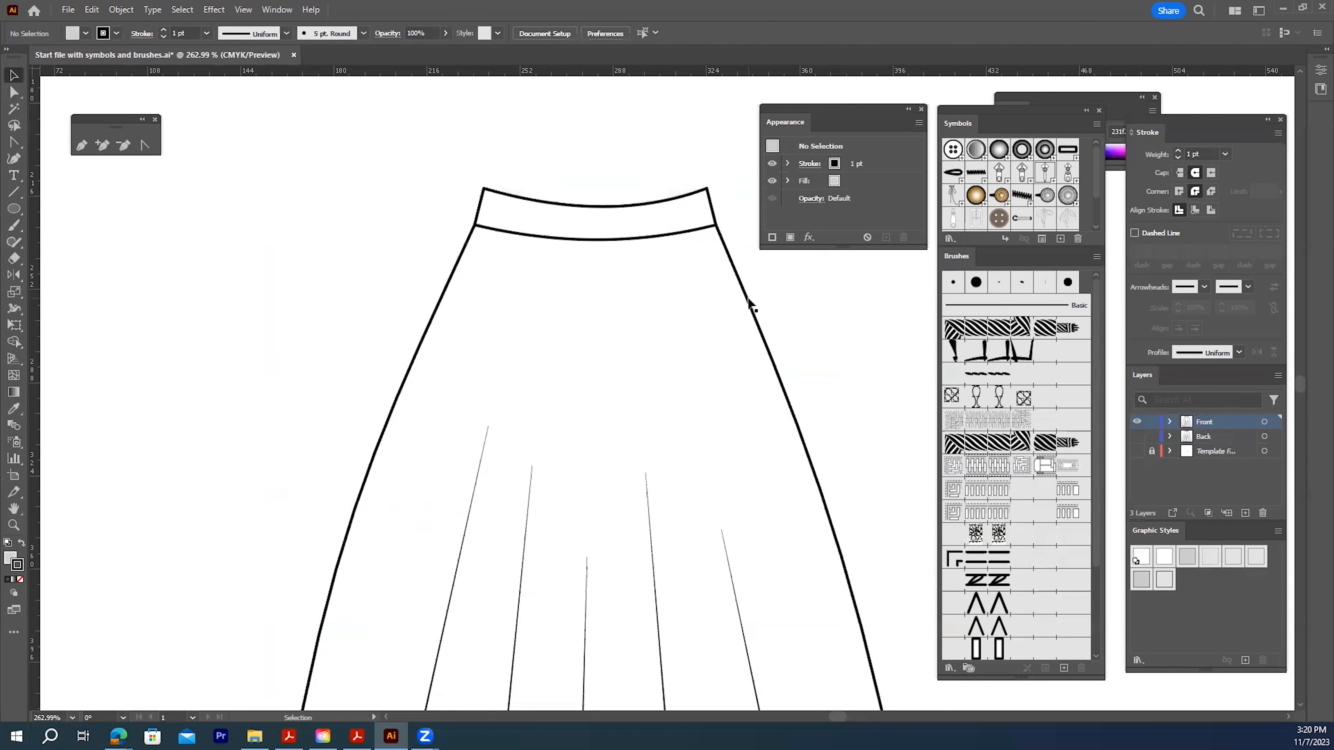
pyautogui.scroll(-5, 560, 355)
pyautogui.scroll(6, 555, 348)
# Draw a curved gather loop with the Pen tool just below the left end of the waistband
pyautogui.moveTo(524, 379); pyautogui.dragTo(511, 389)
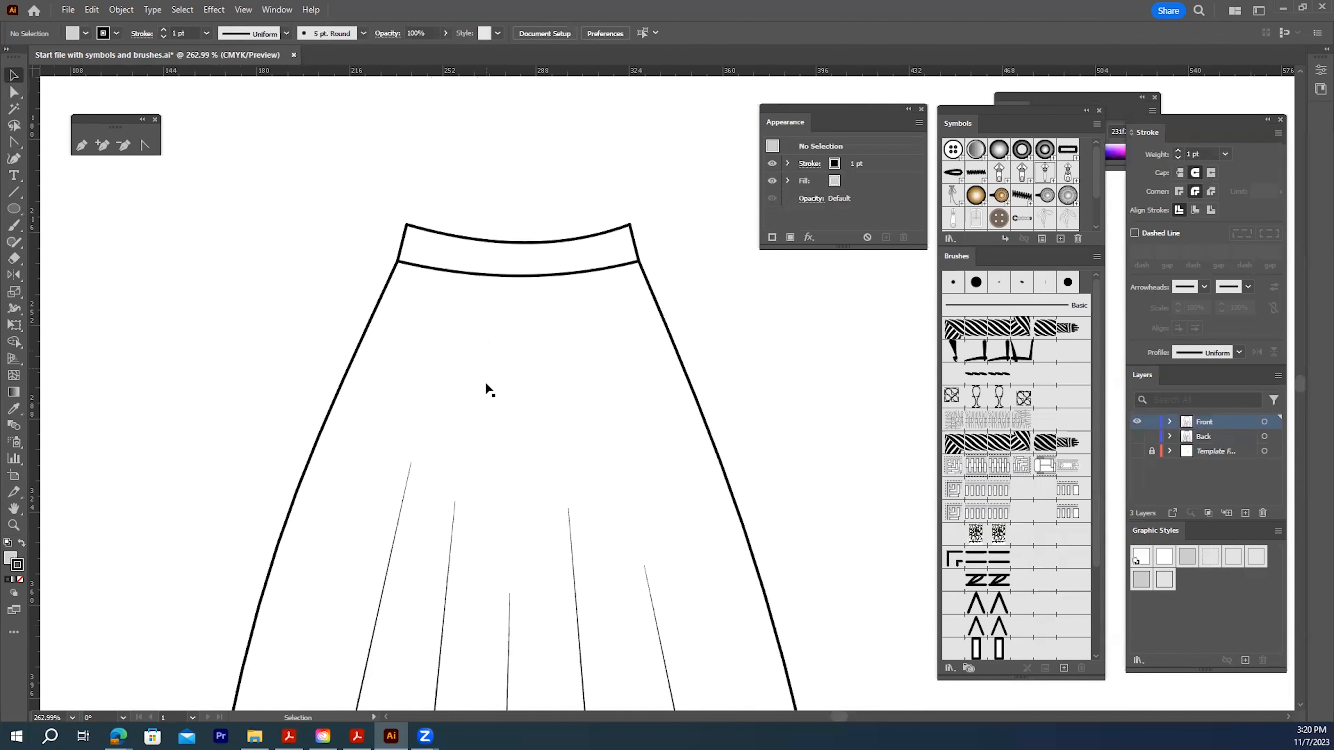
pyautogui.click(13, 93)
pyautogui.click(82, 145)
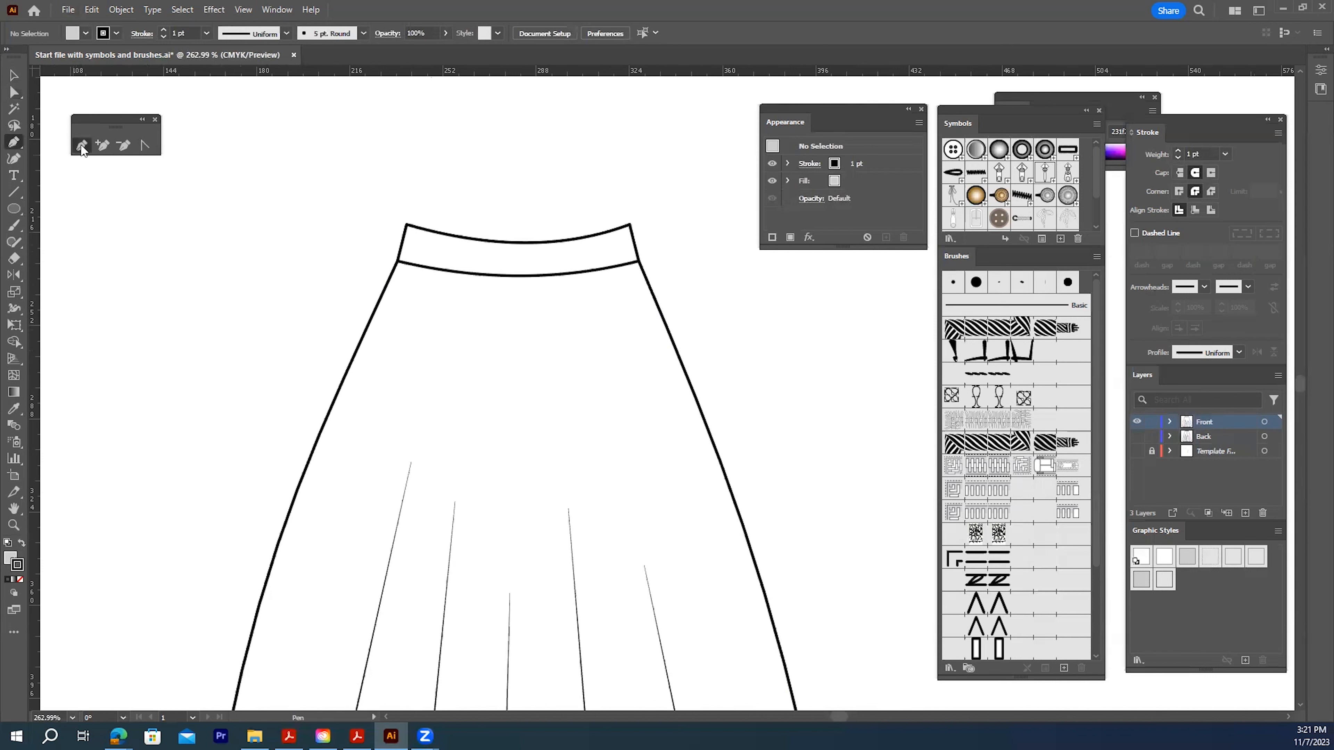
pyautogui.click(412, 263)
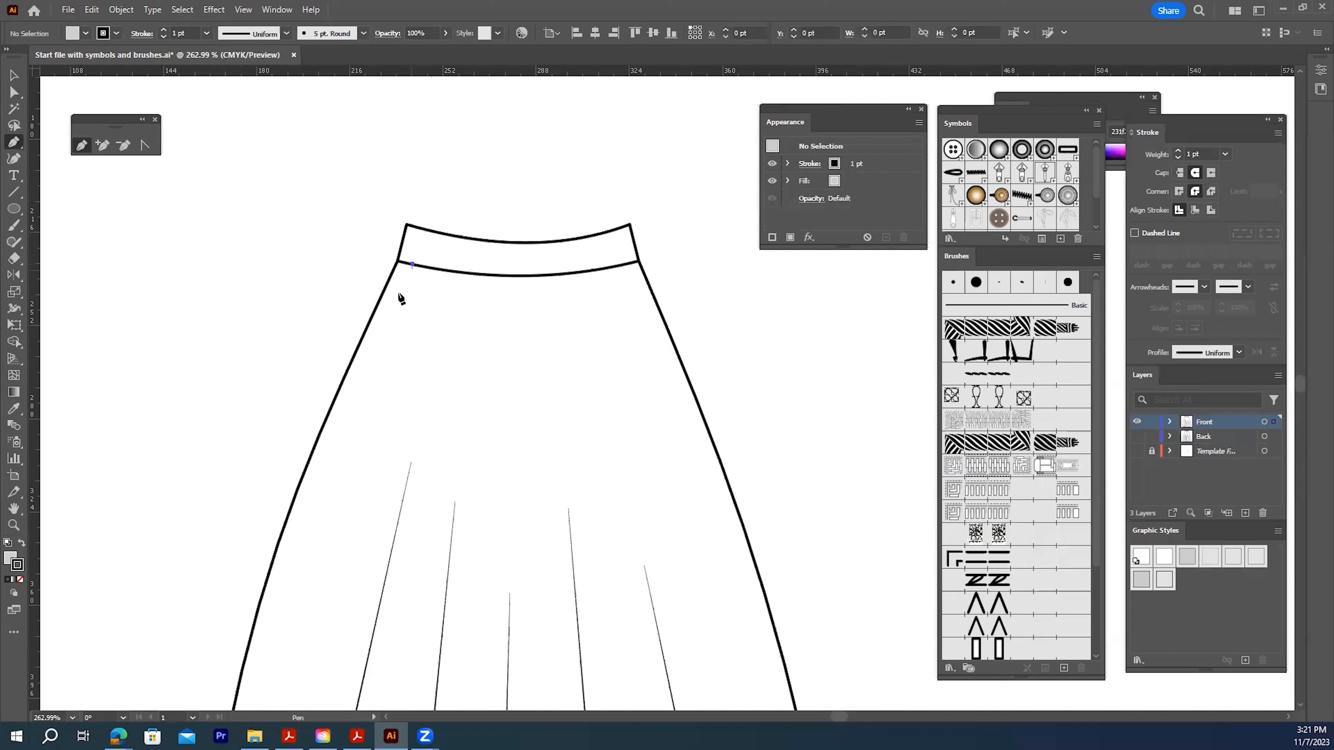
pyautogui.moveTo(375, 347); pyautogui.dragTo(393, 351)
pyautogui.click(412, 263)
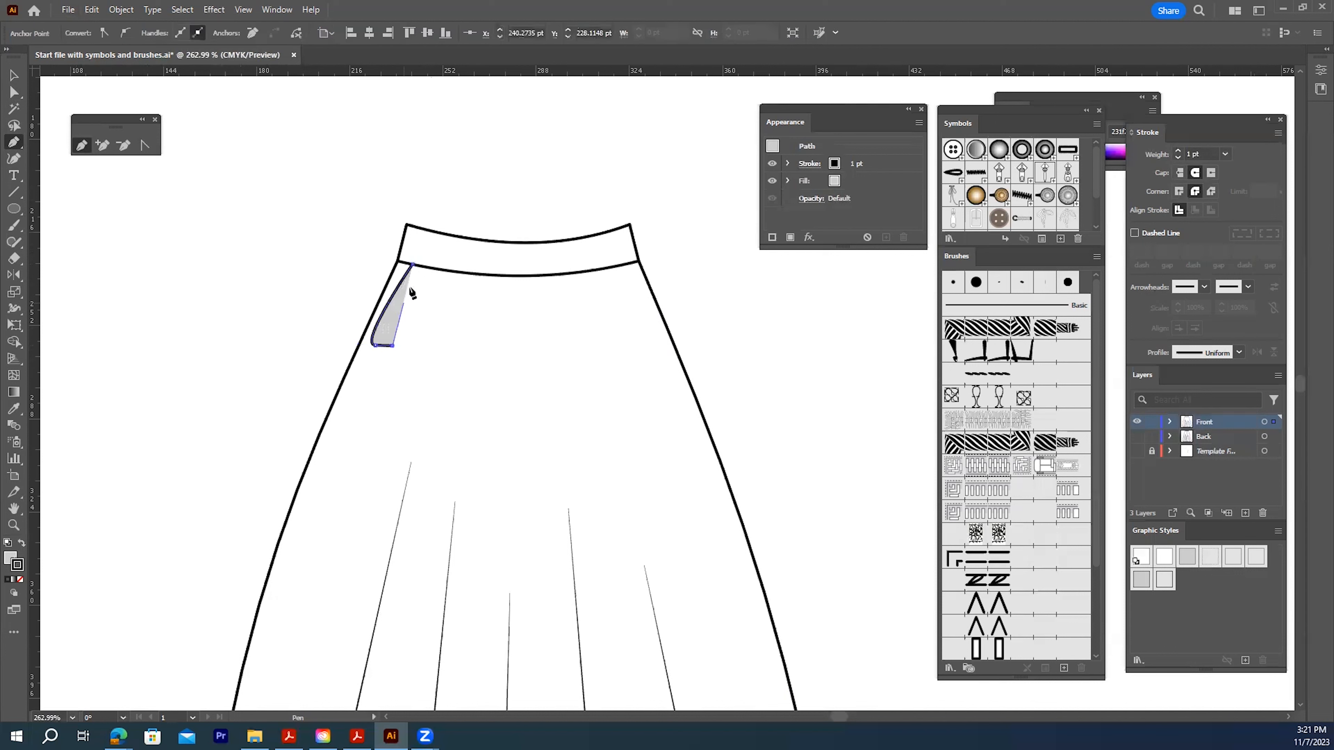
pyautogui.click(413, 265)
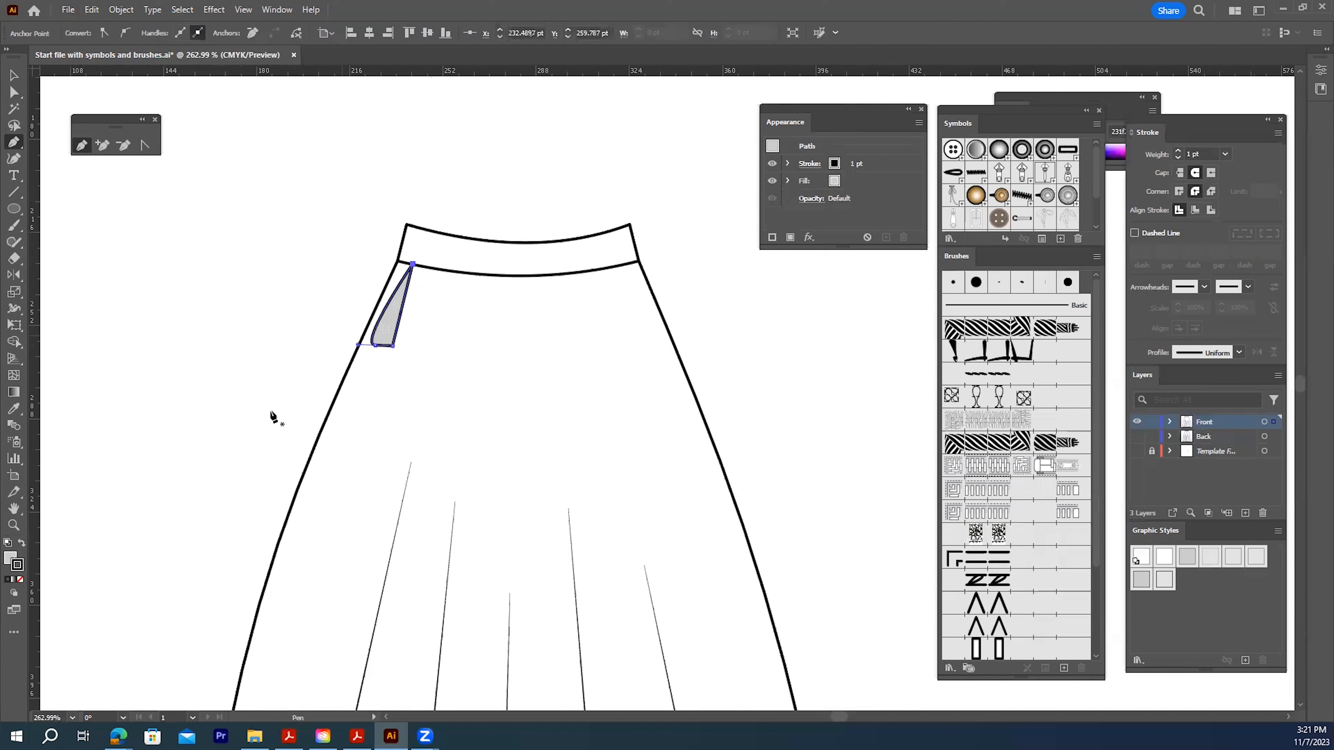
# Set the gather loop's fill to none and delete its extra lower anchor point
pyautogui.click(9, 562)
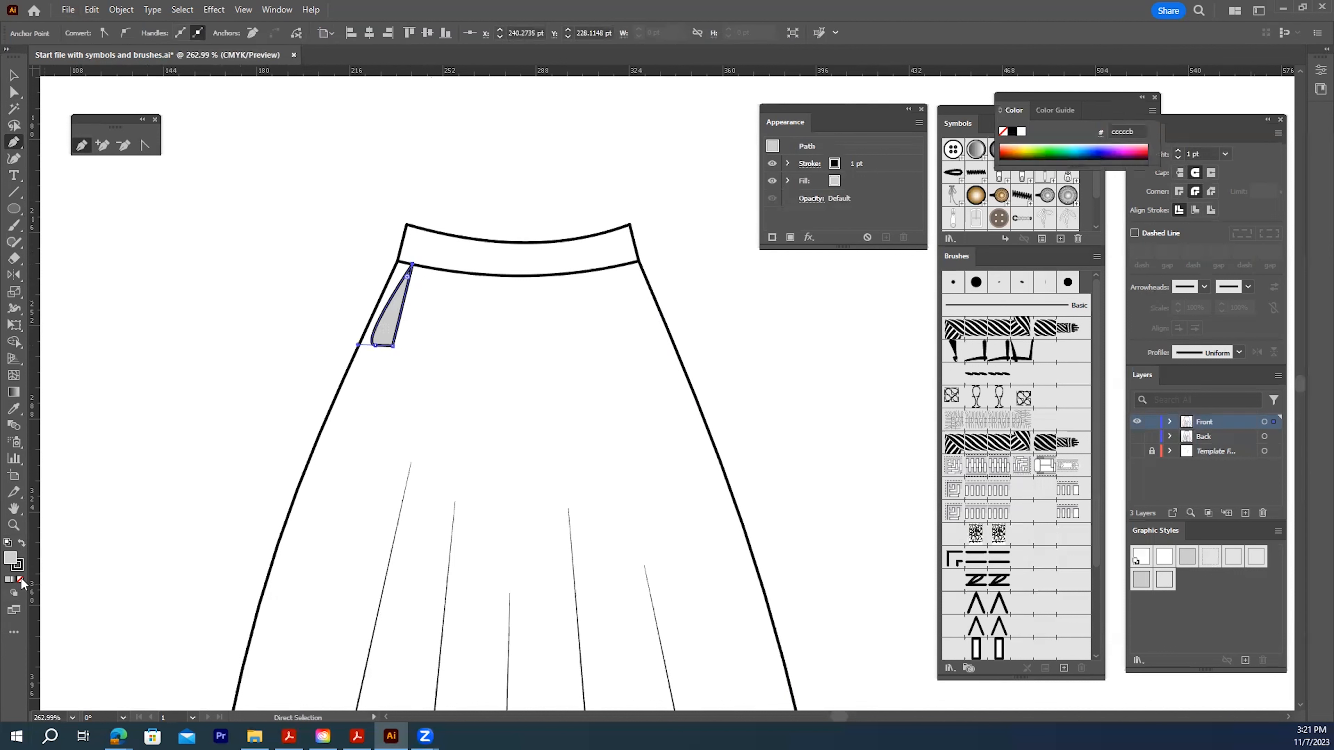
pyautogui.click(20, 580)
pyautogui.click(144, 146)
pyautogui.moveTo(393, 346)
pyautogui.mouseDown()
pyautogui.moveTo(379, 356)
pyautogui.moveTo(391, 381)
pyautogui.moveTo(430, 399)
pyautogui.mouseUp()
pyautogui.press('-')
pyautogui.doubleClick(393, 346)
pyautogui.press('Return')
# Draw two slanted gather lines and a long narrow loop below the waistband, beside the first loop
pyautogui.press('p')
pyautogui.hotkey('ctrl', 'shift', 'a')
pyautogui.click(424, 267)
pyautogui.press('v')
pyautogui.press('p')
pyautogui.click(436, 269)
pyautogui.click(421, 312)
pyautogui.hotkey('ctrl', 'shift', 'a')
pyautogui.click(446, 271)
pyautogui.click(446, 271)
# Draw four gather lines of varying length below the waistband left of centre, one with a hooked end
pyautogui.click(459, 273)
pyautogui.click(475, 274)
pyautogui.moveTo(451, 314); pyautogui.dragTo(466, 373)
pyautogui.click(475, 370)
pyautogui.click(499, 274)
pyautogui.click(498, 332)
pyautogui.click(484, 276)
pyautogui.click(481, 344)
# Draw a long open hooked fold at the waistband's centre and two gather lines to the right of it
pyautogui.click(521, 277)
pyautogui.moveTo(507, 413); pyautogui.dragTo(517, 404)
pyautogui.click(545, 276)
pyautogui.click(564, 275)
pyautogui.moveTo(553, 363)
pyautogui.mouseDown()
pyautogui.moveTo(554, 380)
pyautogui.moveTo(595, 360)
pyautogui.mouseUp()
pyautogui.click(568, 330)
# Draw a long narrow closed loop and two slanted gather lines below the right part of the waistband
pyautogui.click(585, 273)
pyautogui.click(585, 272)
pyautogui.click(605, 268)
pyautogui.click(613, 317)
pyautogui.click(626, 266)
pyautogui.click(647, 349)
# Draw a small teardrop loop at the right end of the waistband seam and delete its extra anchor point
pyautogui.click(630, 263)
pyautogui.click(644, 312)
pyautogui.moveTo(652, 306); pyautogui.dragTo(651, 296)
pyautogui.click(630, 264)
pyautogui.click(14, 75)
pyautogui.click(704, 295)
pyautogui.click(651, 308)
pyautogui.click(704, 294)
pyautogui.click(123, 145)
pyautogui.click(651, 307)
pyautogui.click(18, 74)
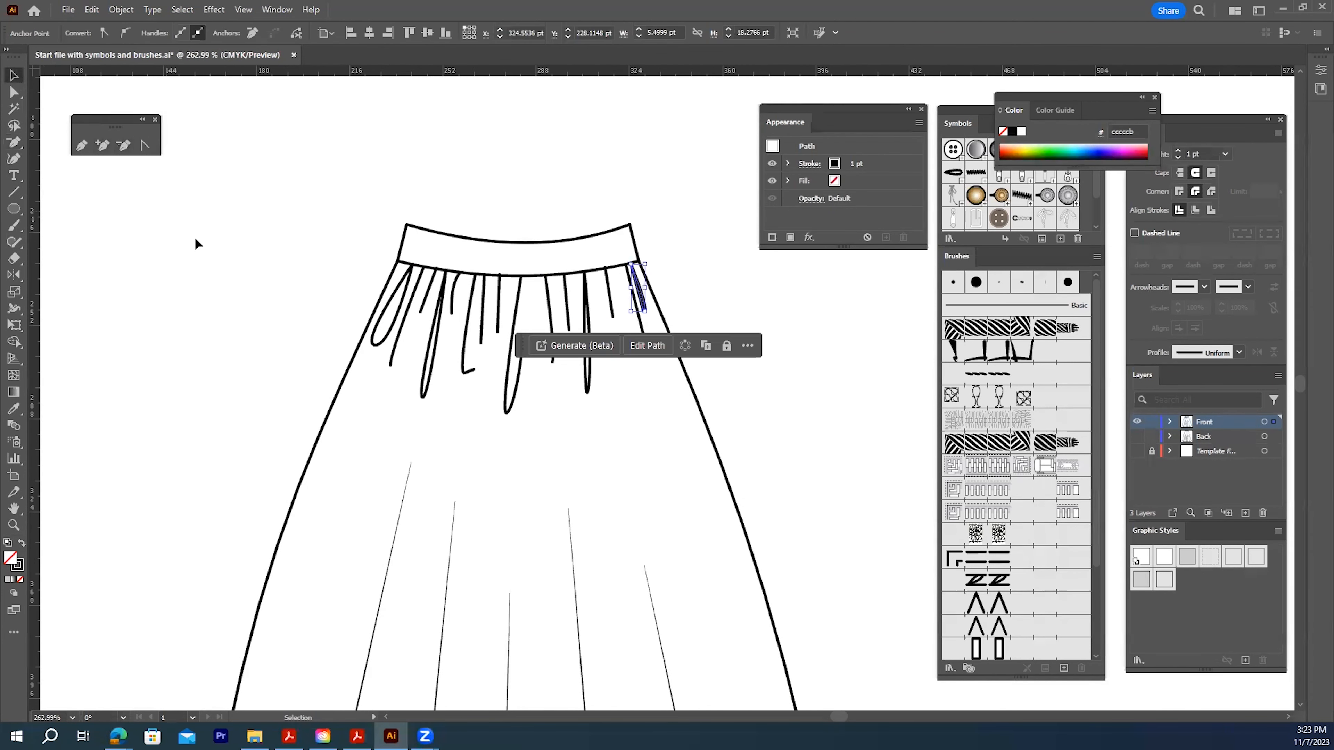
pyautogui.click(856, 292)
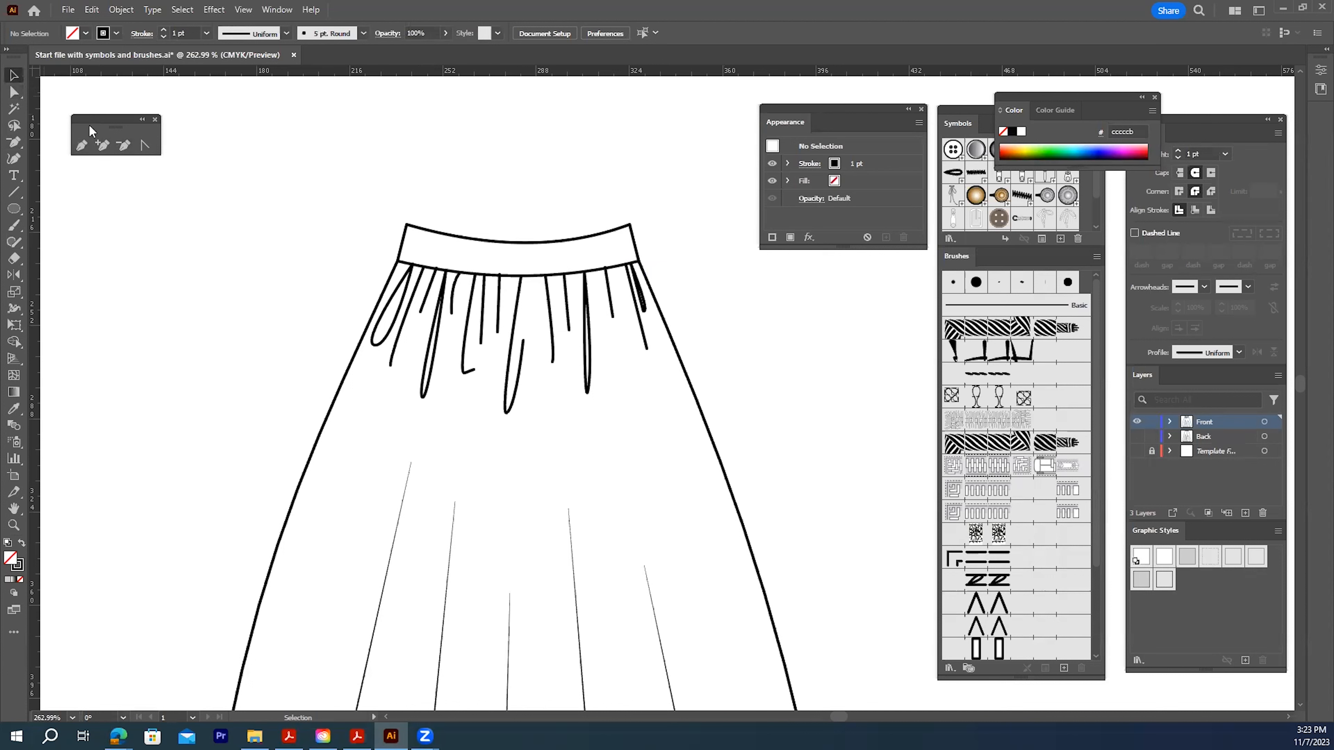
# Select all the gather lines and loops below the waistband and move them from the Front layer onto a new layer above it
pyautogui.click(379, 347)
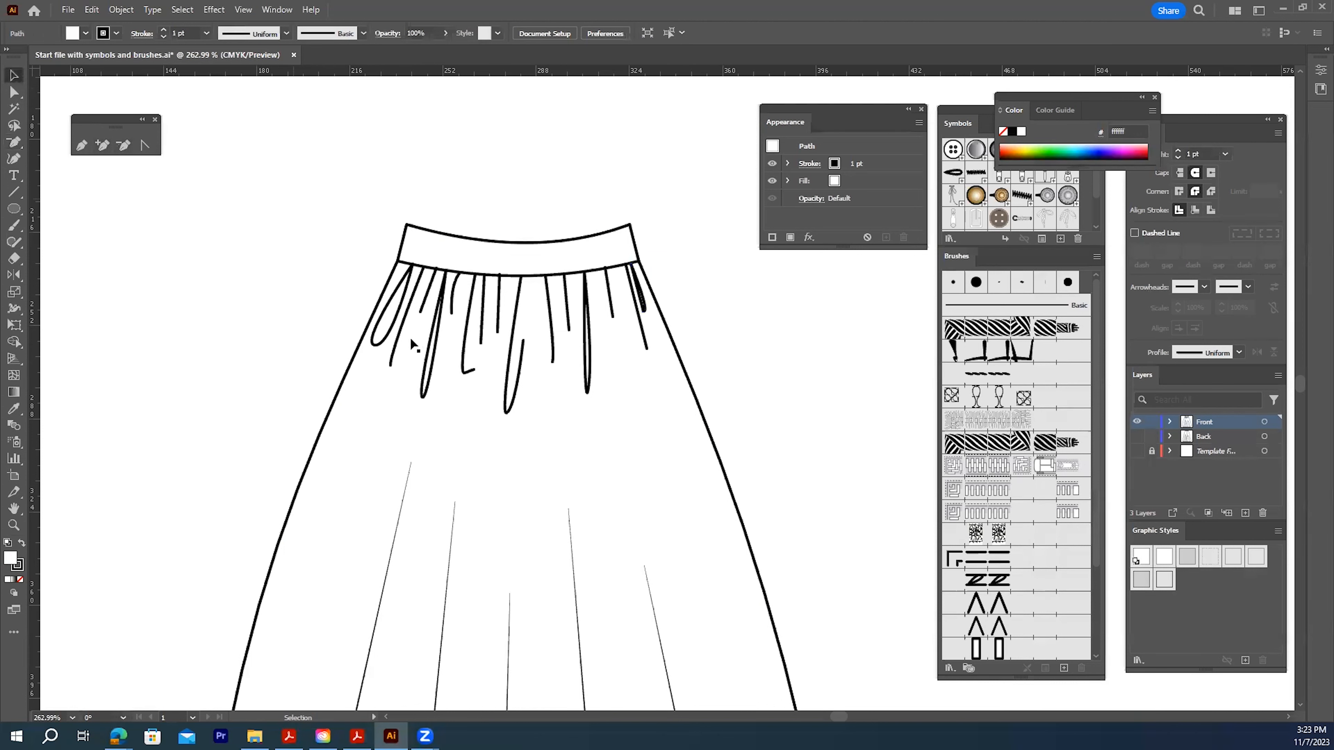
pyautogui.click(391, 362)
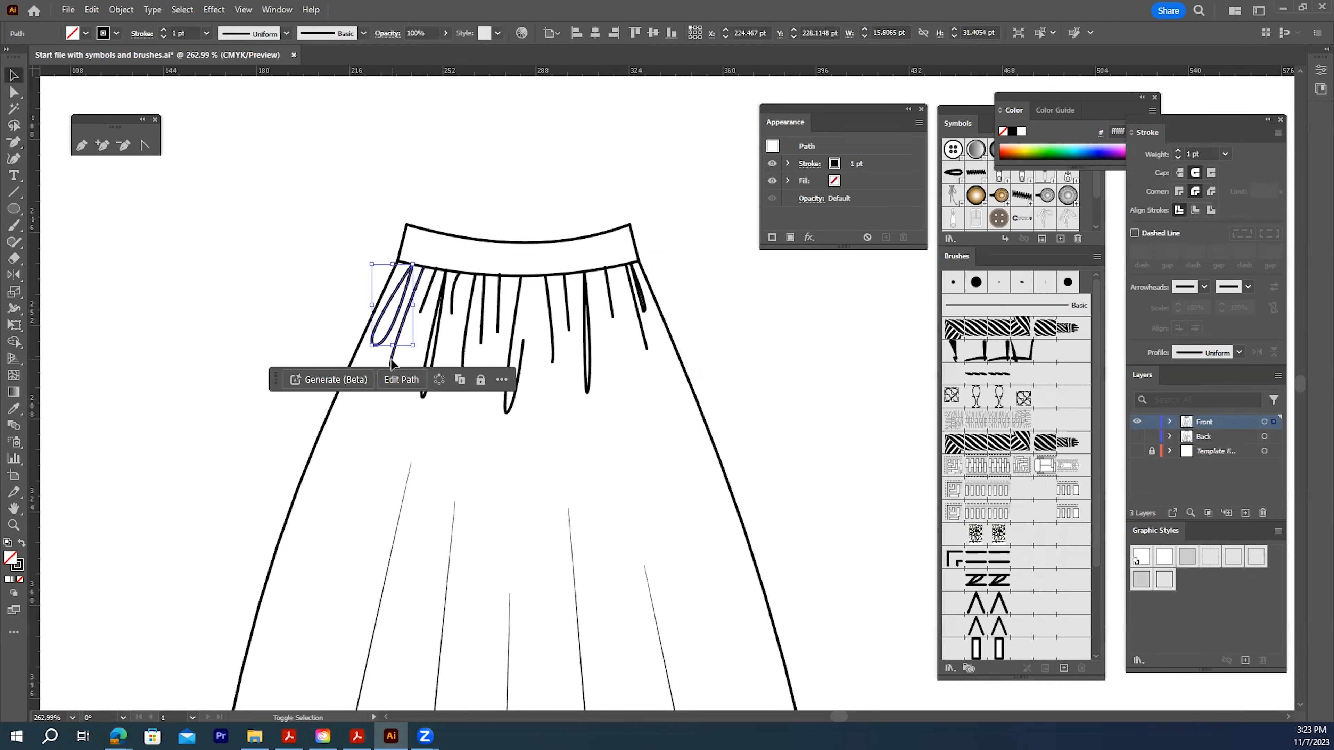
pyautogui.keyDown('shift'); pyautogui.click(403, 345); pyautogui.keyUp('shift')
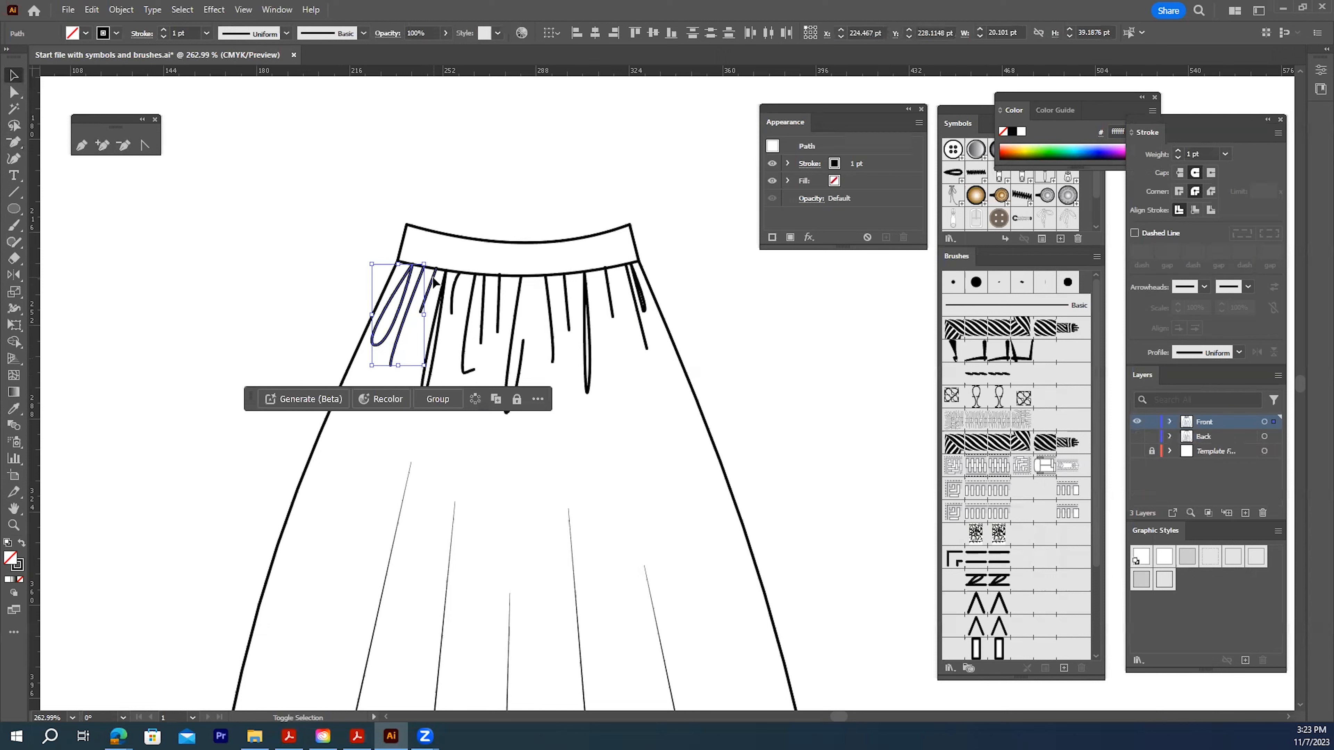
pyautogui.keyDown('shift'); pyautogui.click(441, 293); pyautogui.keyUp('shift')
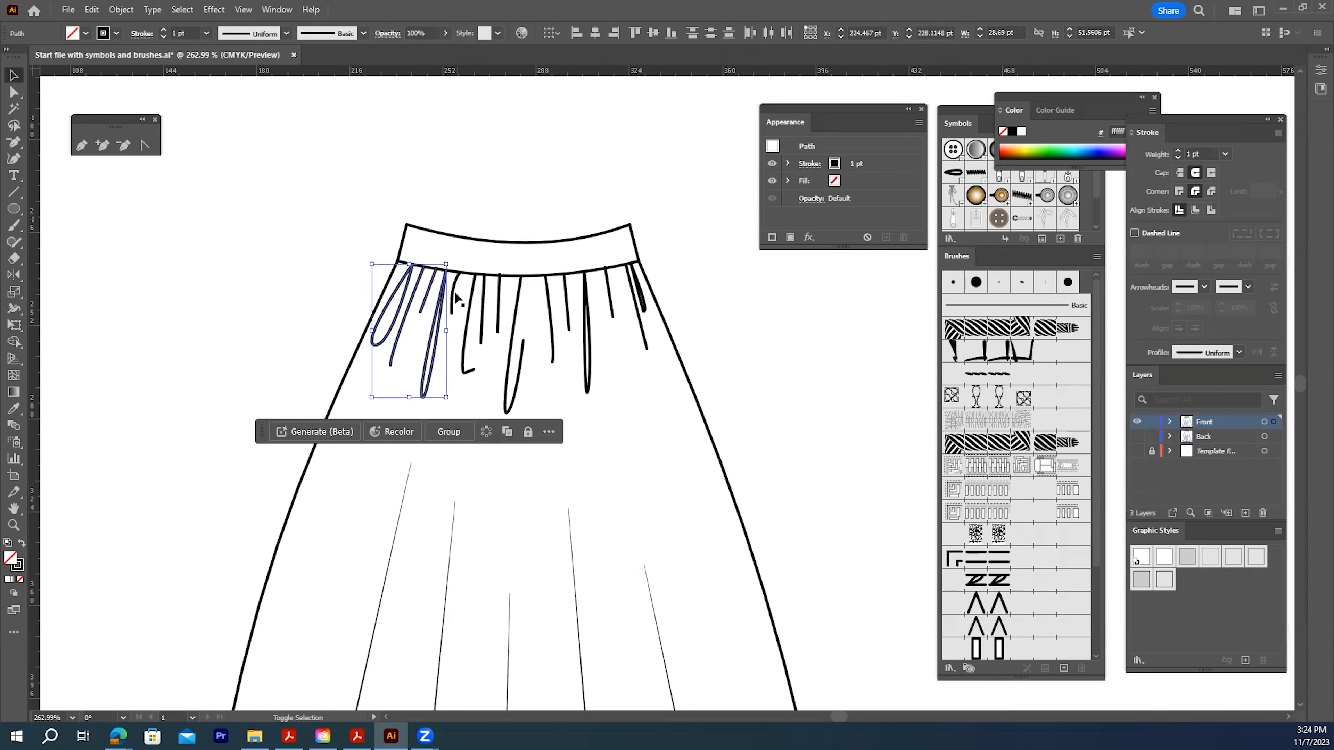
pyautogui.keyDown('shift'); pyautogui.click(455, 297); pyautogui.keyUp('shift')
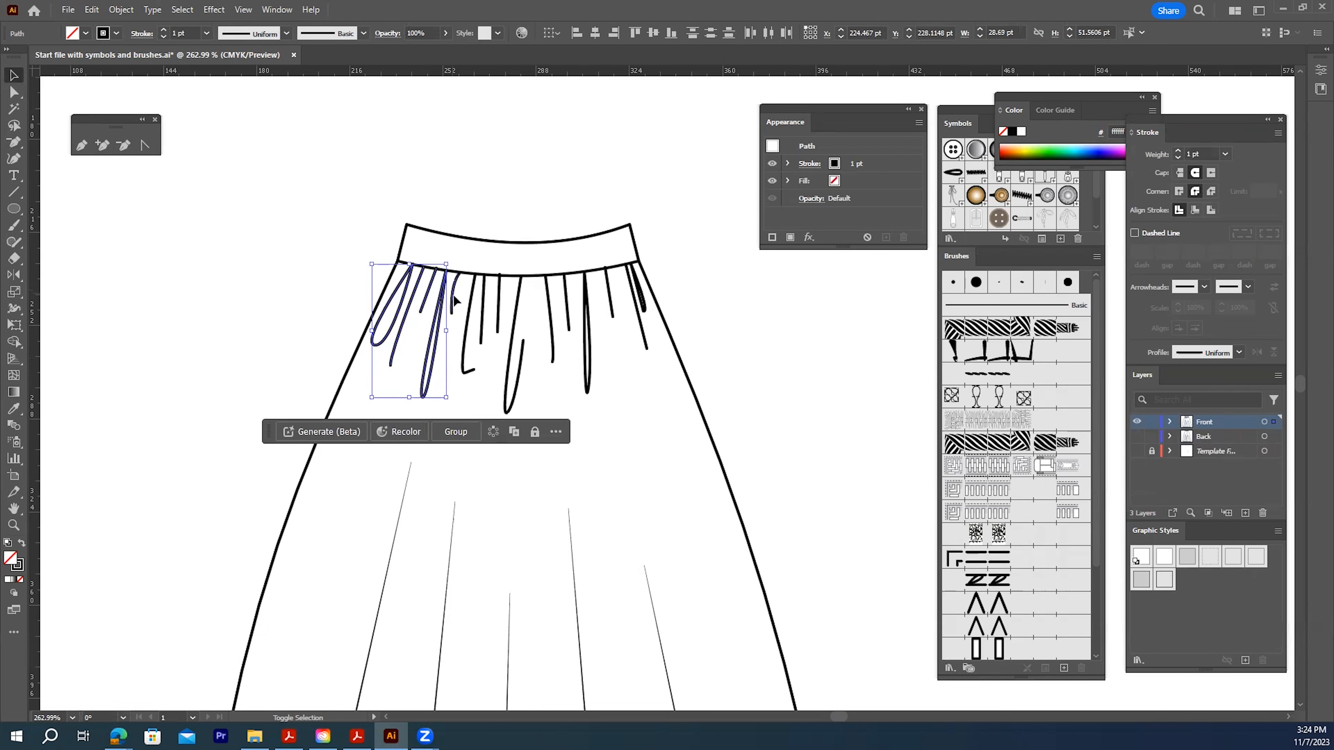
pyautogui.keyDown('shift'); pyautogui.click(469, 308); pyautogui.keyUp('shift')
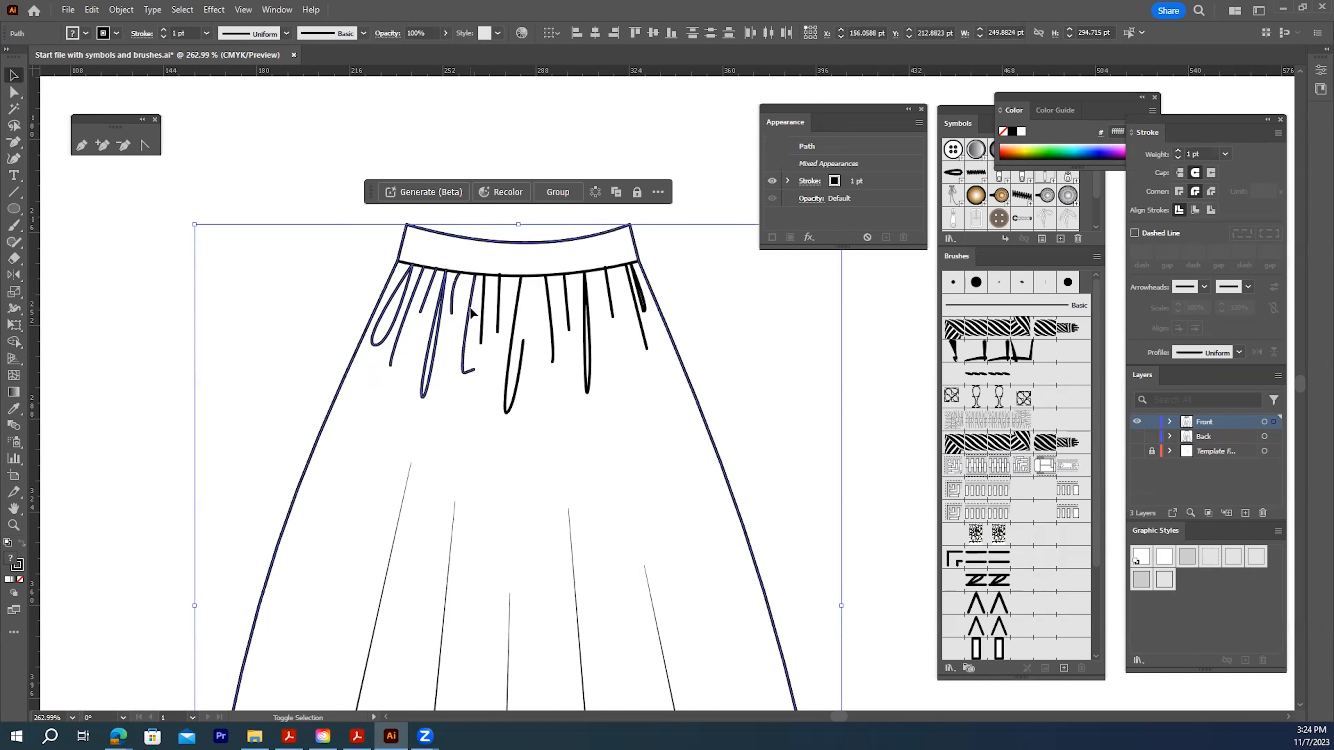
pyautogui.keyDown('shift'); pyautogui.click(354, 358); pyautogui.keyUp('shift')
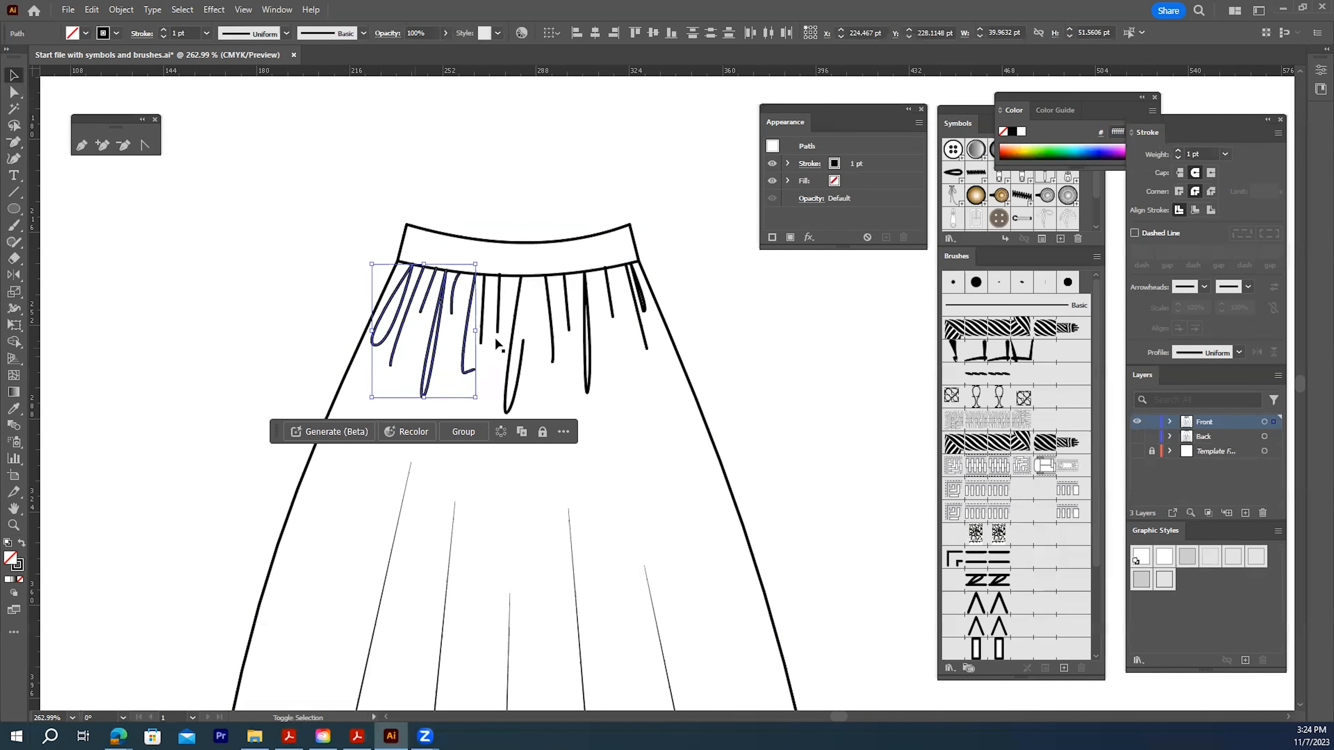
pyautogui.keyDown('shift'); pyautogui.click(482, 316); pyautogui.keyUp('shift')
pyautogui.keyDown('shift'); pyautogui.click(499, 318); pyautogui.keyUp('shift')
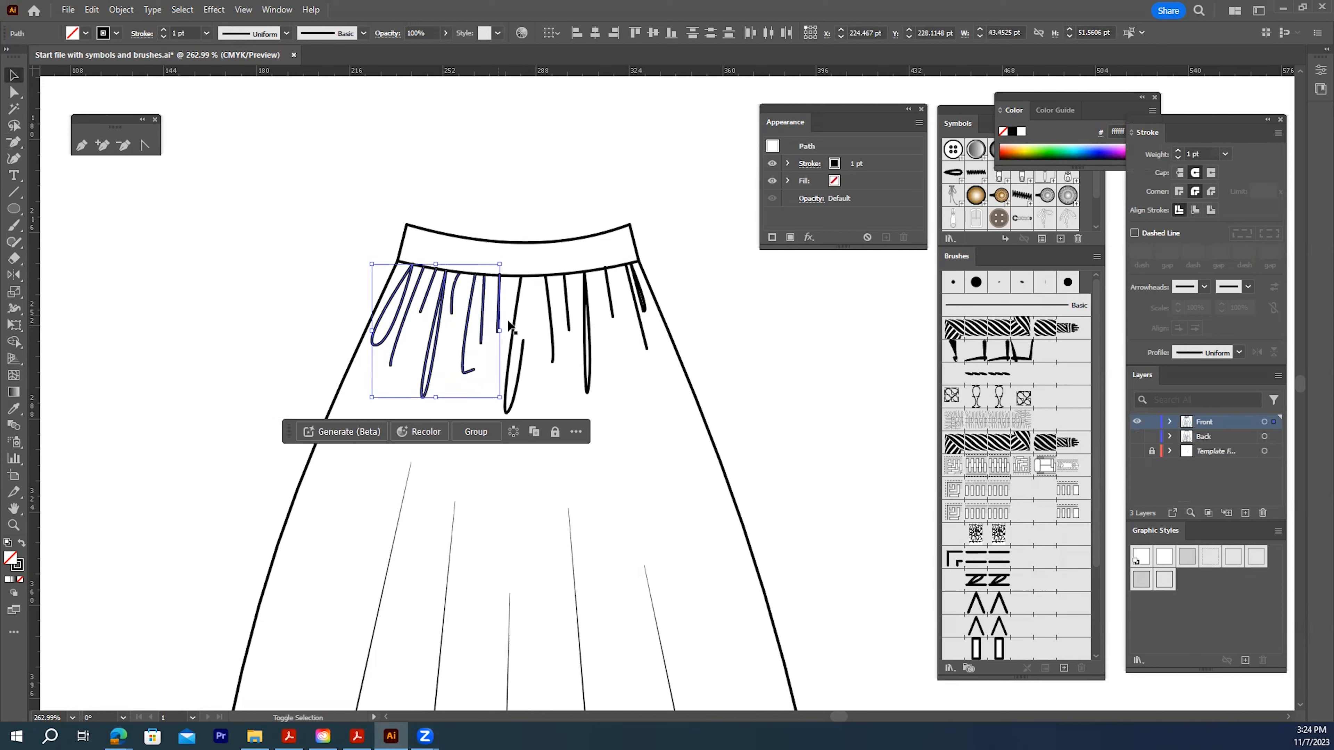
pyautogui.keyDown('shift'); pyautogui.click(517, 330); pyautogui.keyUp('shift')
pyautogui.keyDown('shift'); pyautogui.click(551, 324); pyautogui.keyUp('shift')
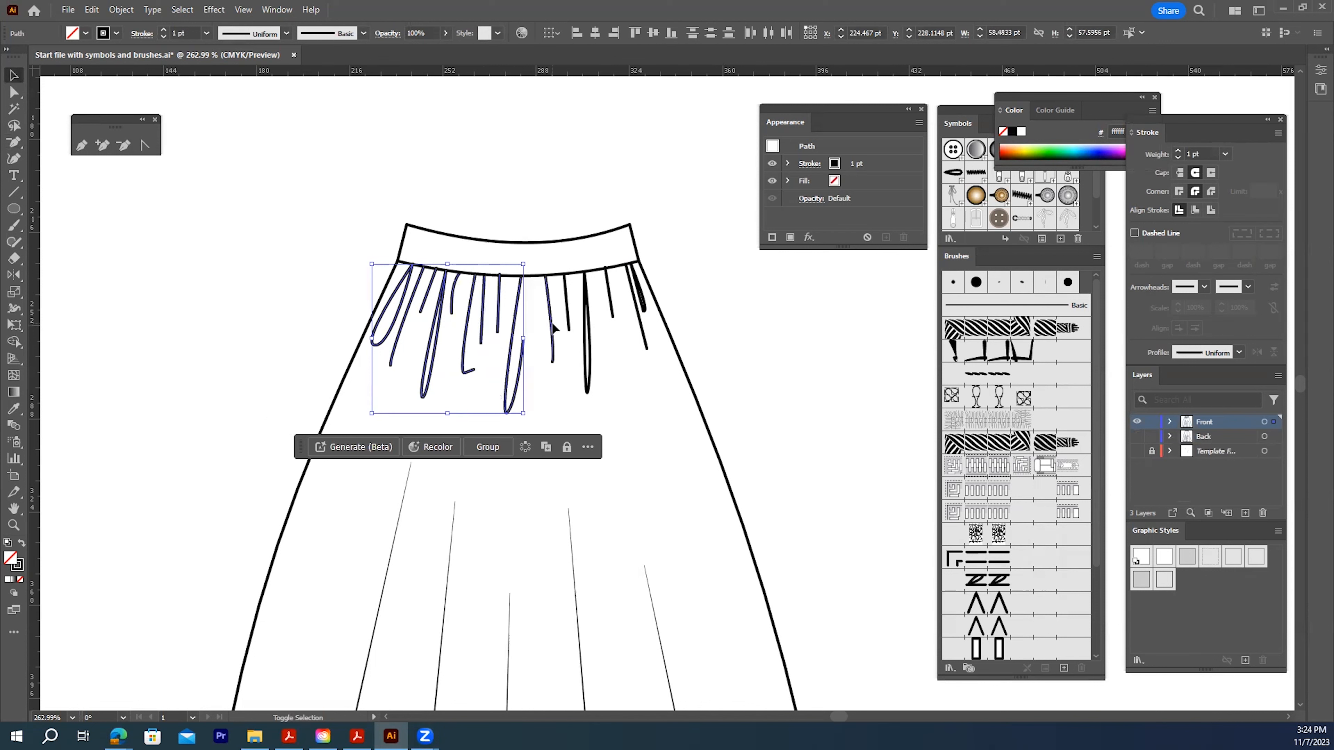
pyautogui.keyDown('shift'); pyautogui.click(569, 321); pyautogui.keyUp('shift')
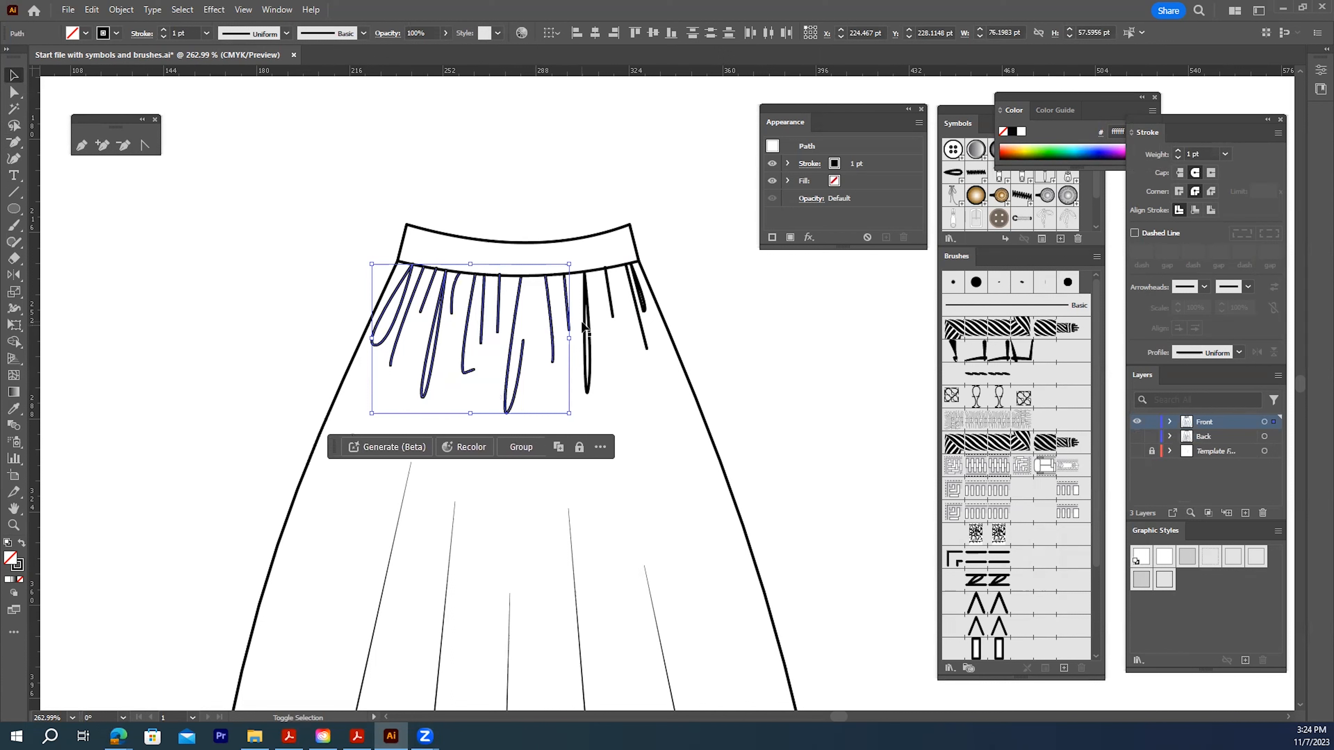
pyautogui.keyDown('shift'); pyautogui.click(586, 328); pyautogui.keyUp('shift')
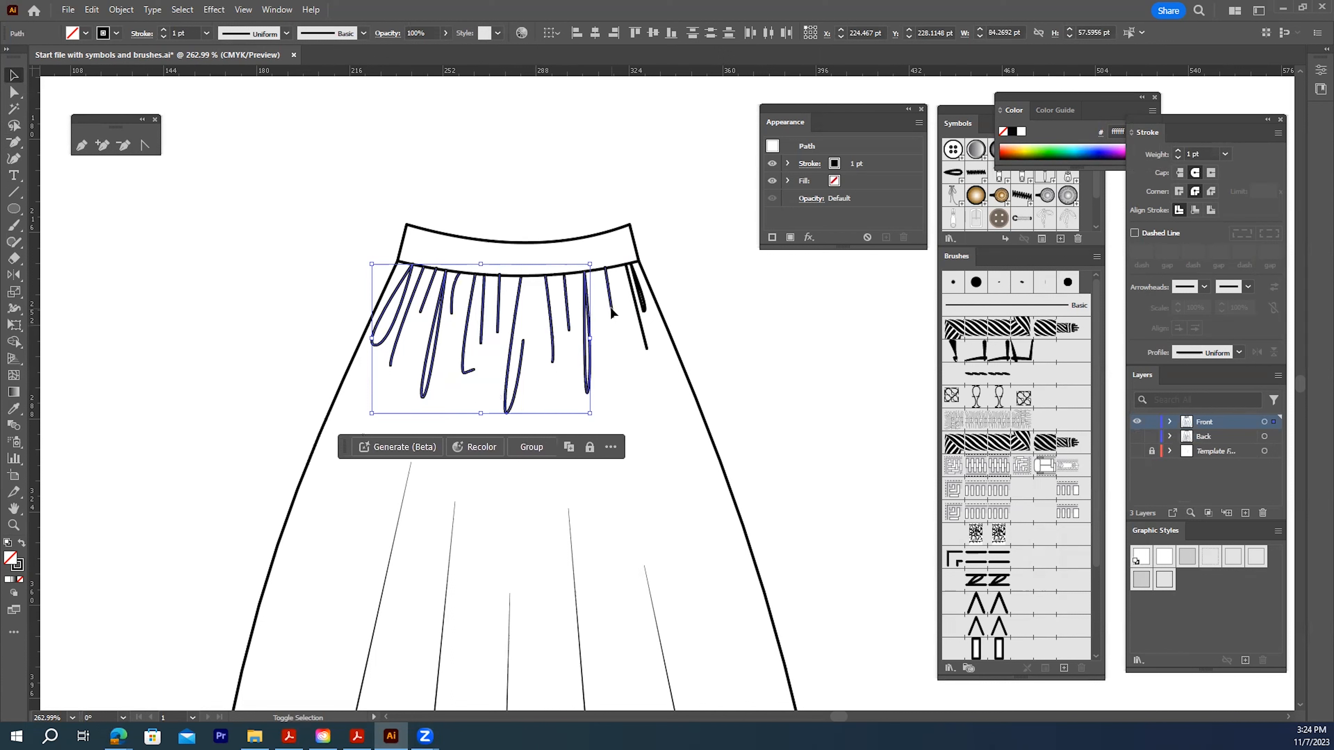
pyautogui.keyDown('shift'); pyautogui.click(611, 312); pyautogui.keyUp('shift')
pyautogui.keyDown('shift'); pyautogui.click(641, 315); pyautogui.keyUp('shift')
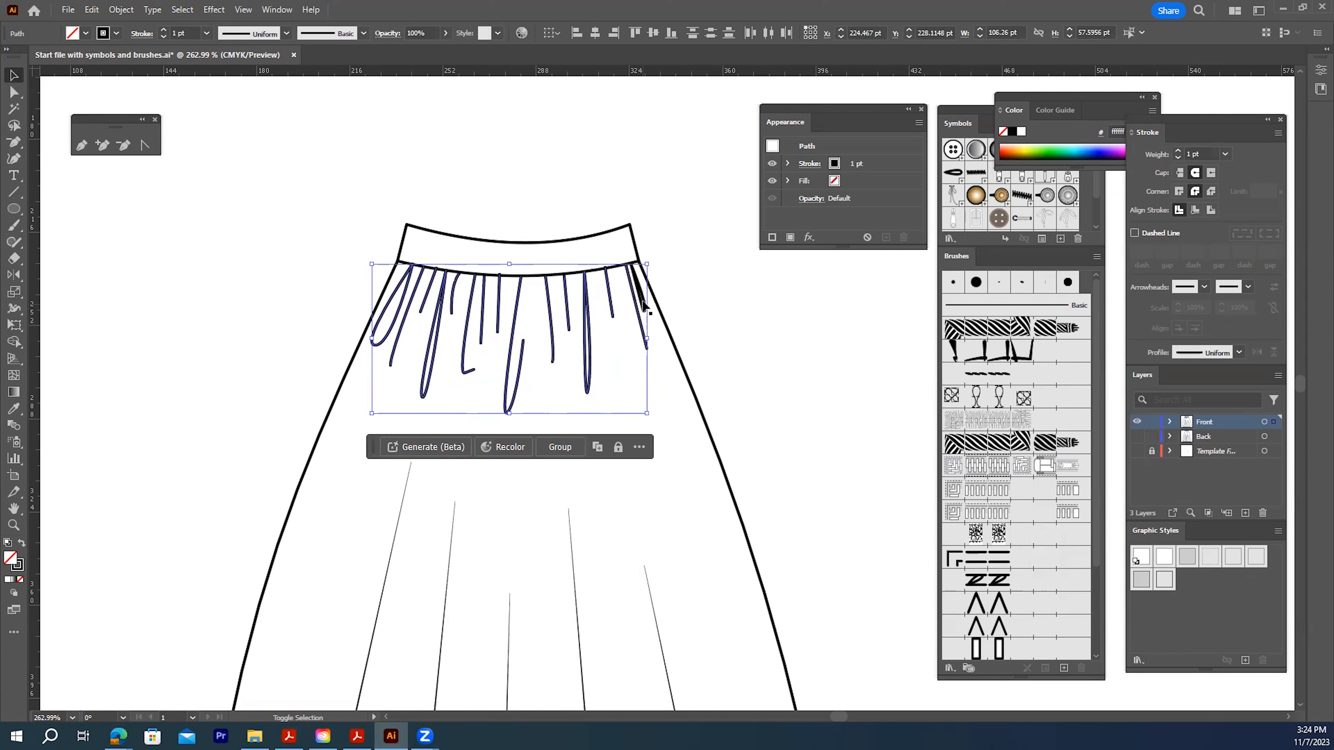
pyautogui.moveTo(635, 275); pyautogui.dragTo(636, 276)
pyautogui.click(1245, 513)
pyautogui.moveTo(1274, 437); pyautogui.dragTo(1274, 421)
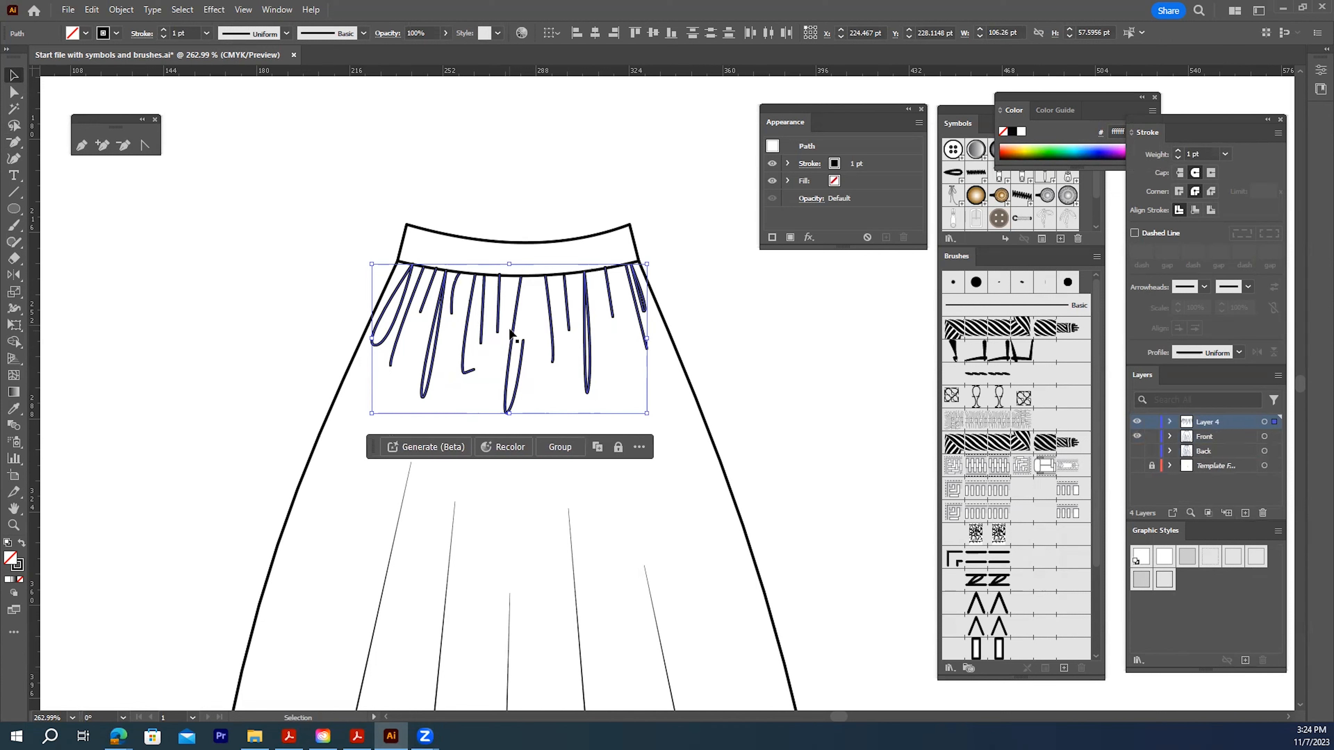
# Group the selected gathers and give the group a 0.5 pt stroke with Width Profile 1
pyautogui.rightClick(515, 310)
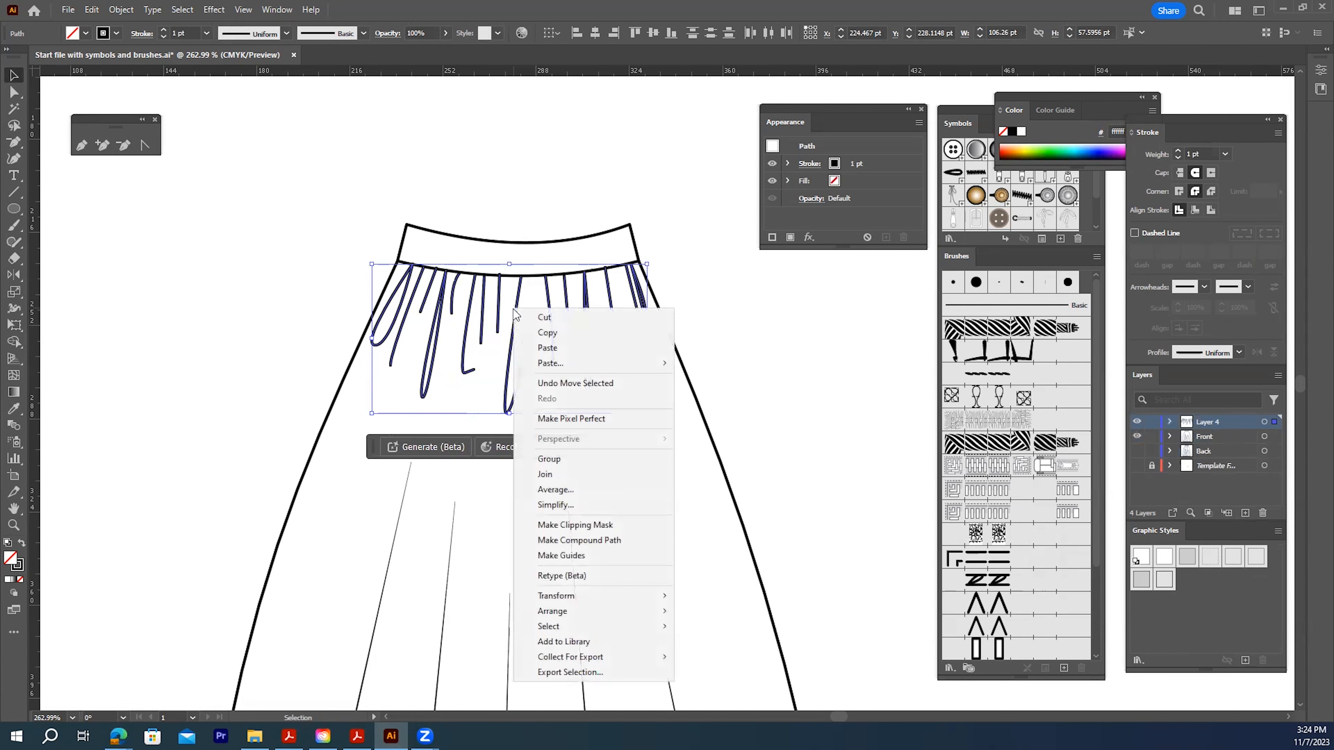
pyautogui.click(549, 459)
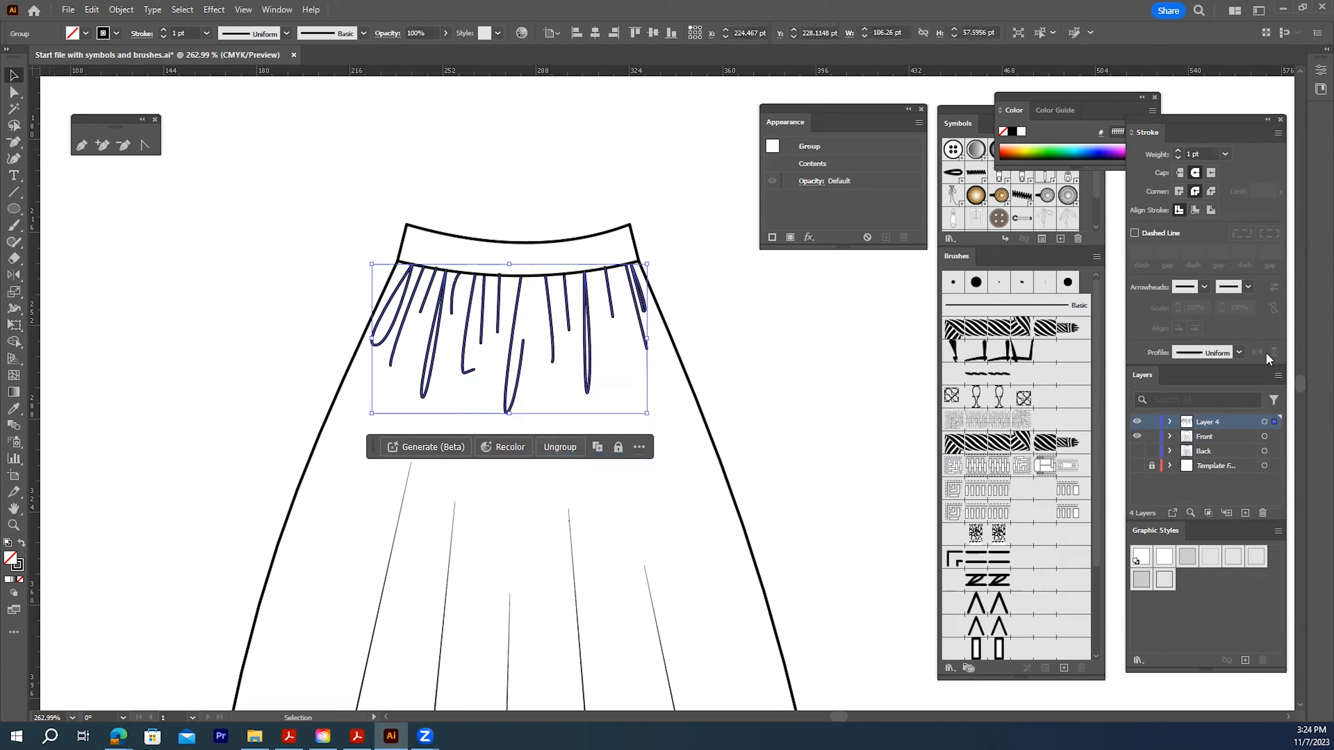
pyautogui.click(1227, 155)
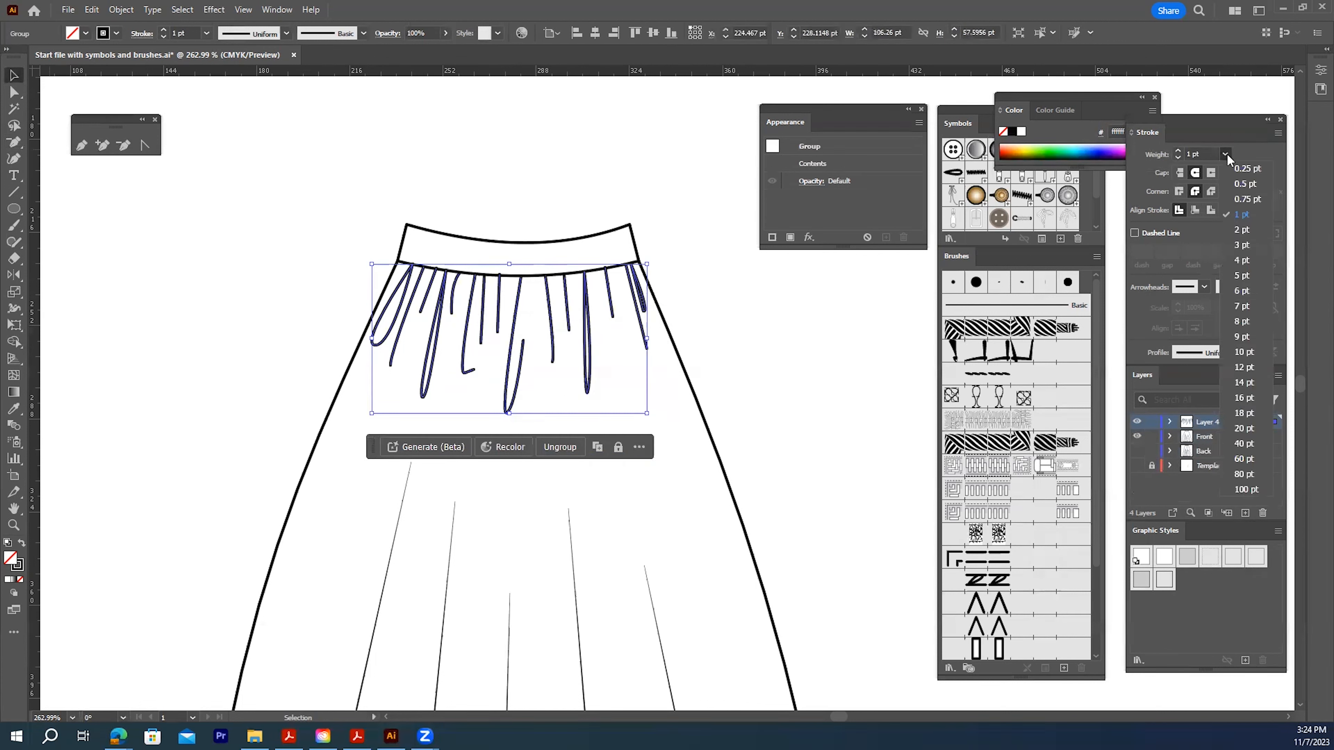
pyautogui.click(1244, 189)
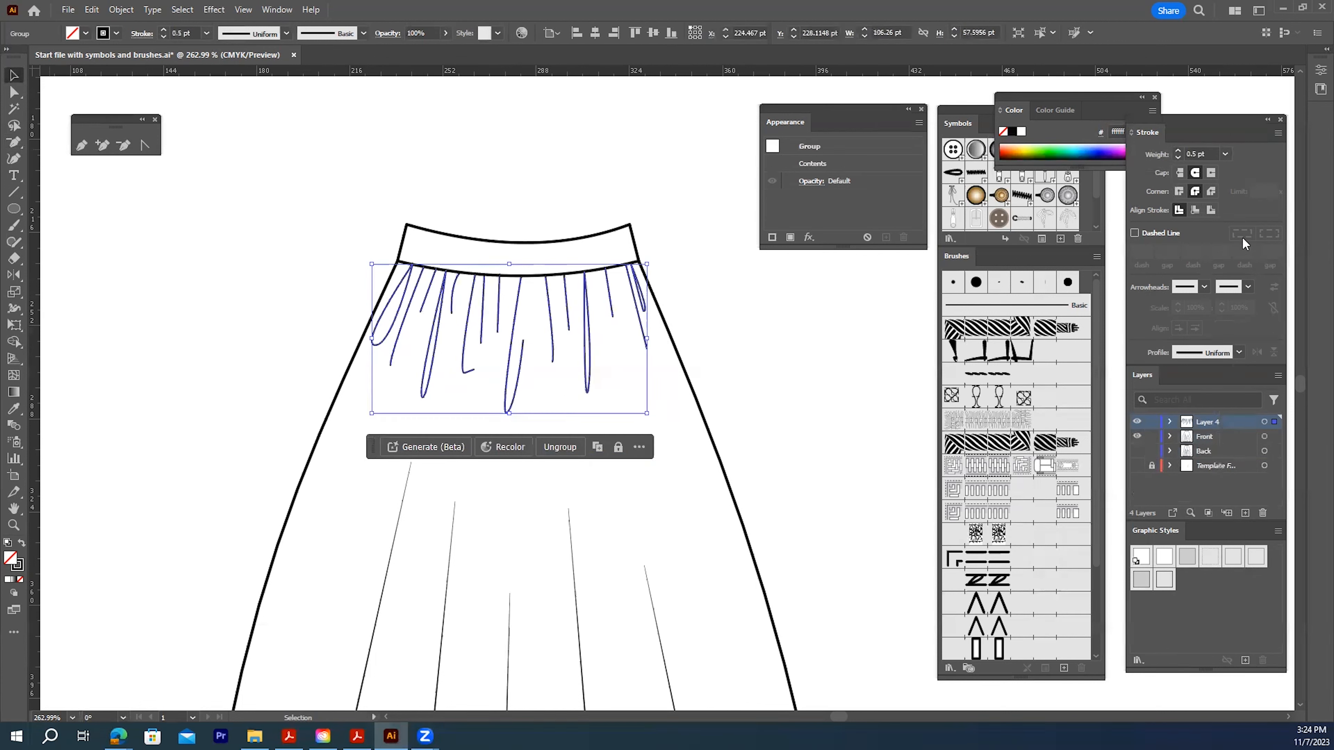
pyautogui.click(1240, 353)
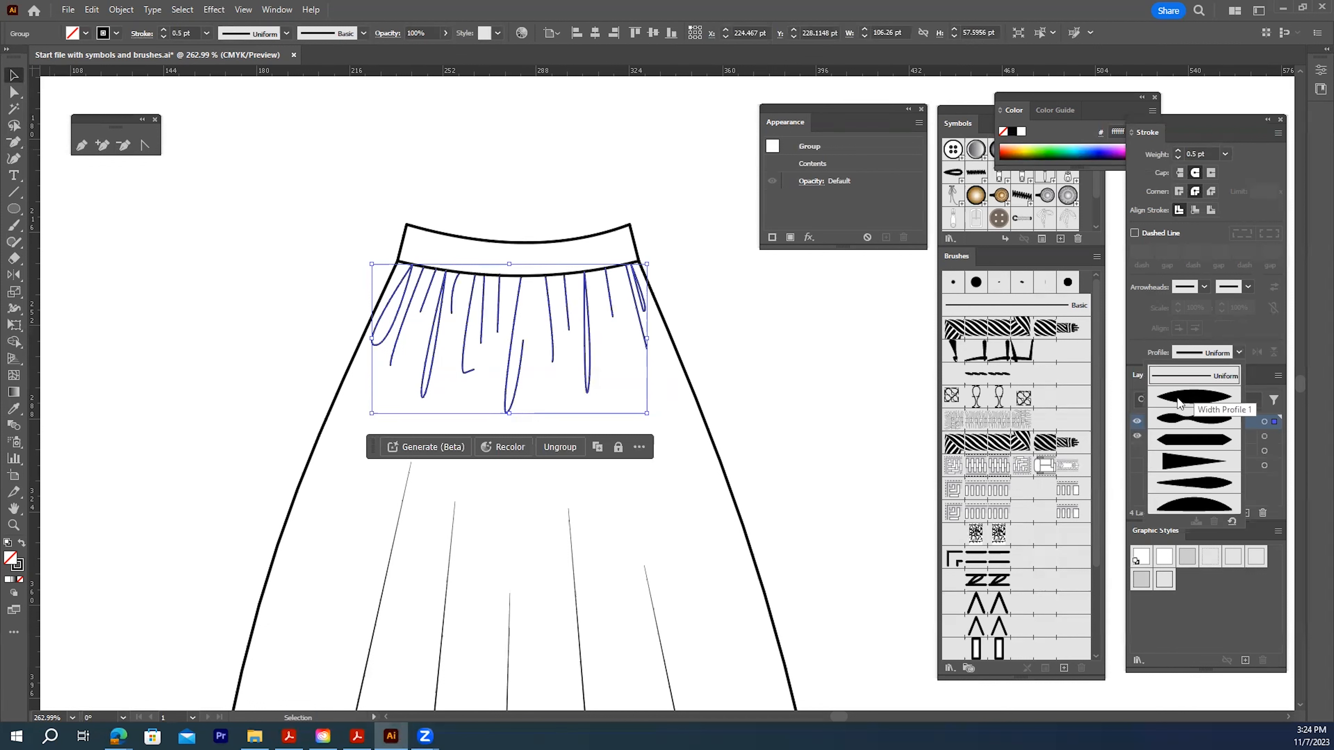
pyautogui.click(1182, 400)
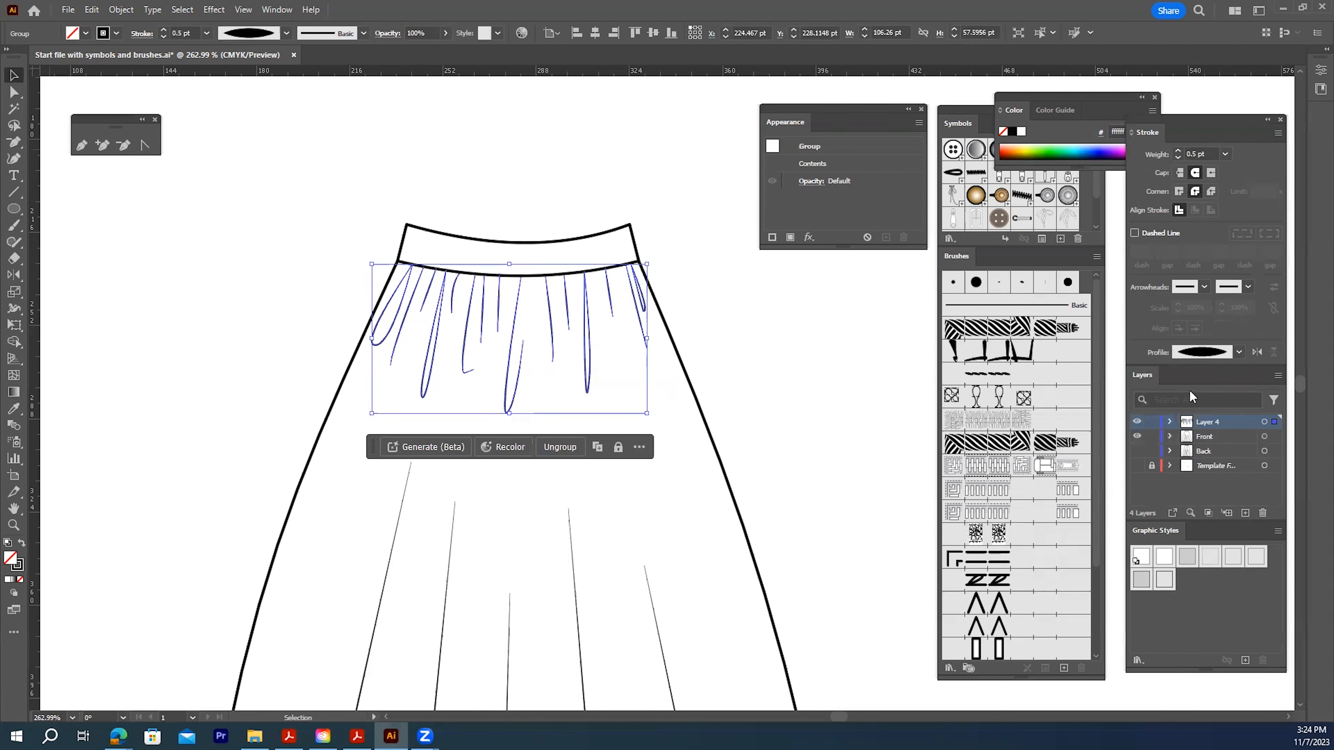
pyautogui.click(741, 307)
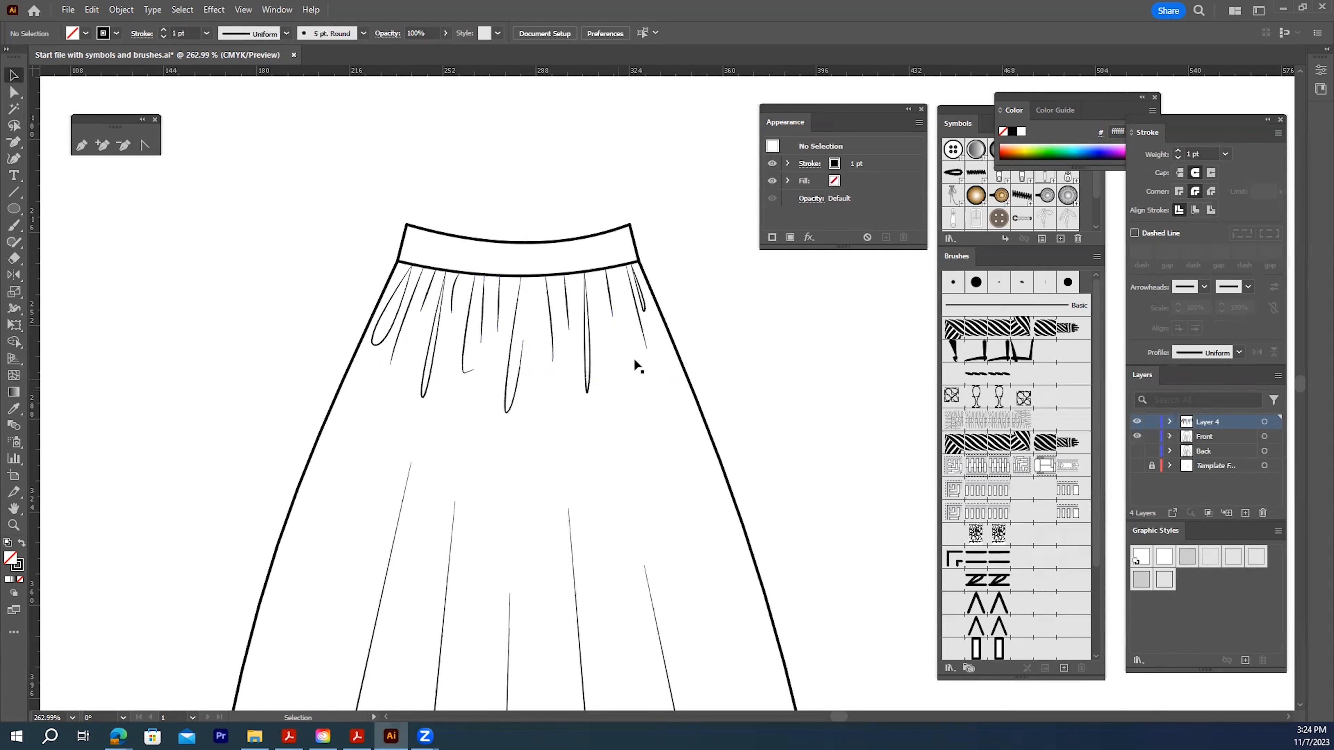
# Stretch the skirt's leftmost fold line upward so it runs from the hem into the gathers just below the waistband
pyautogui.scroll(-2, 555, 391)
pyautogui.scroll(3, 558, 394)
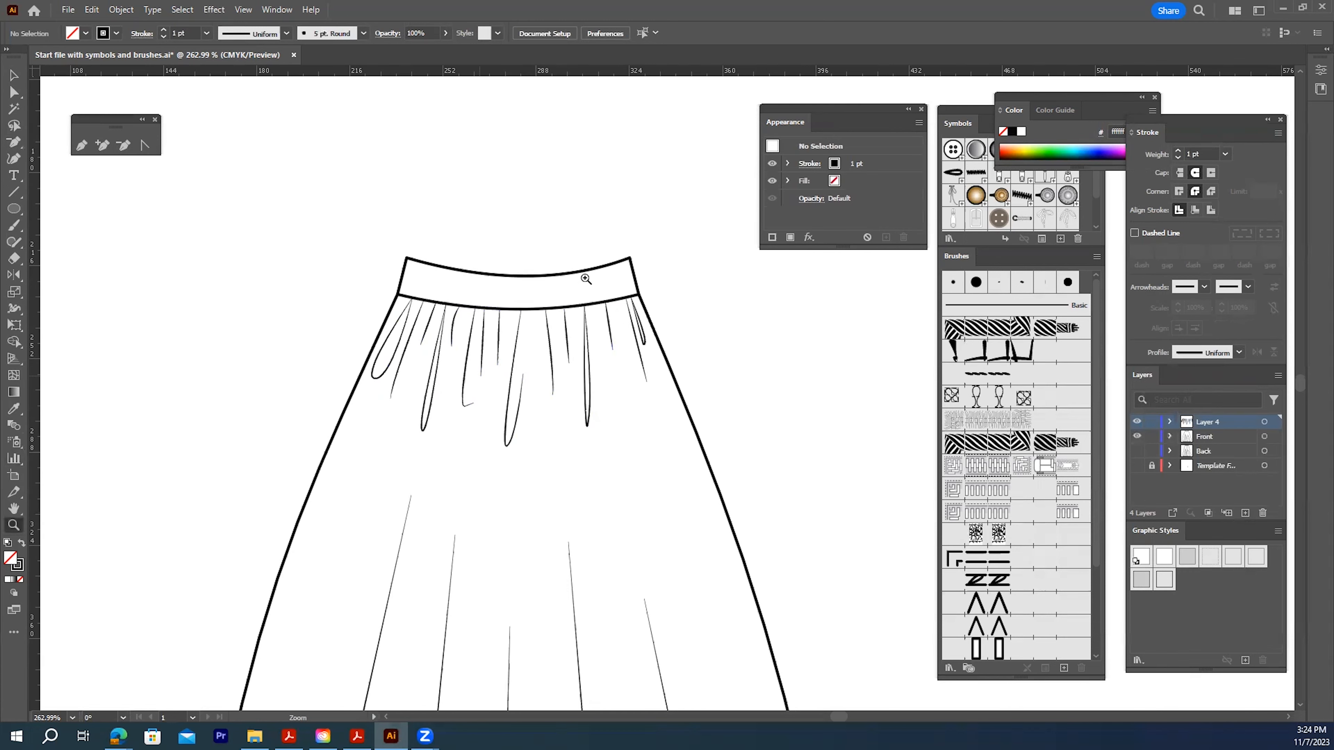
pyautogui.scroll(-5, 378, 316)
pyautogui.click(379, 469)
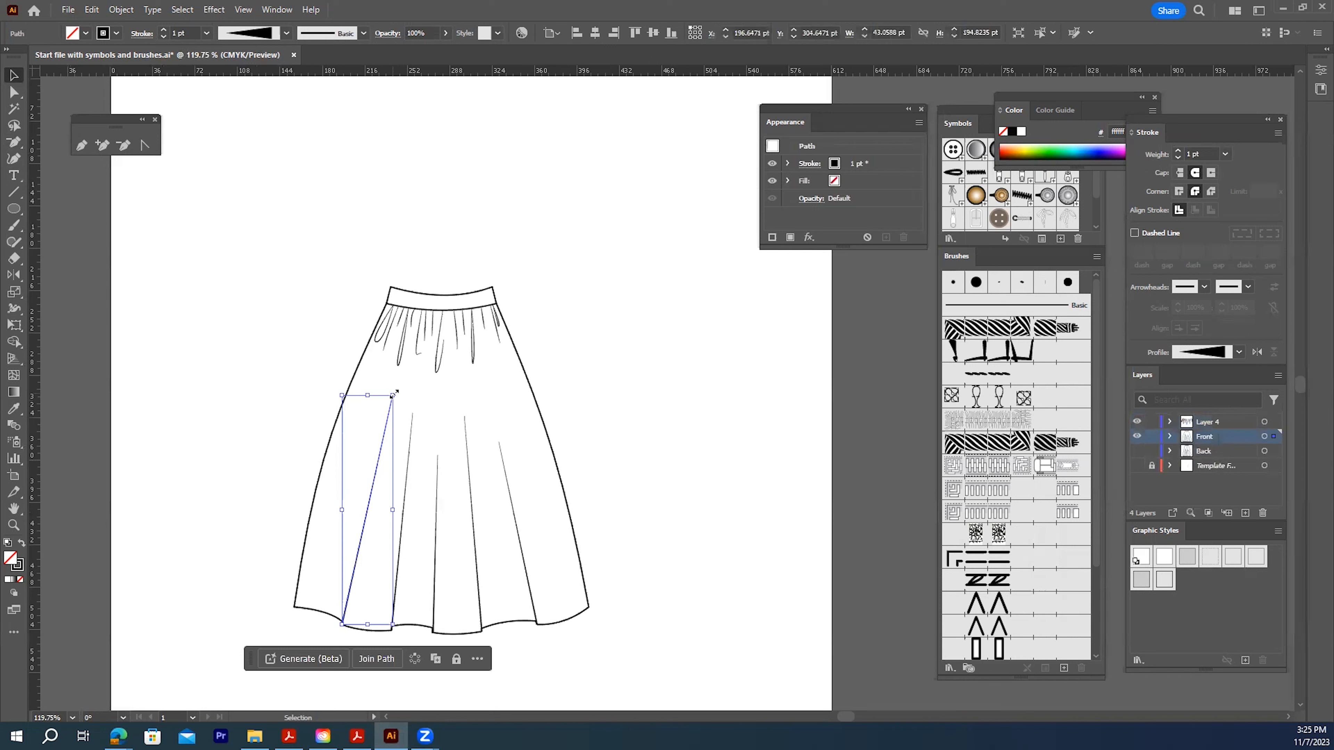
pyautogui.moveTo(393, 393); pyautogui.dragTo(410, 305)
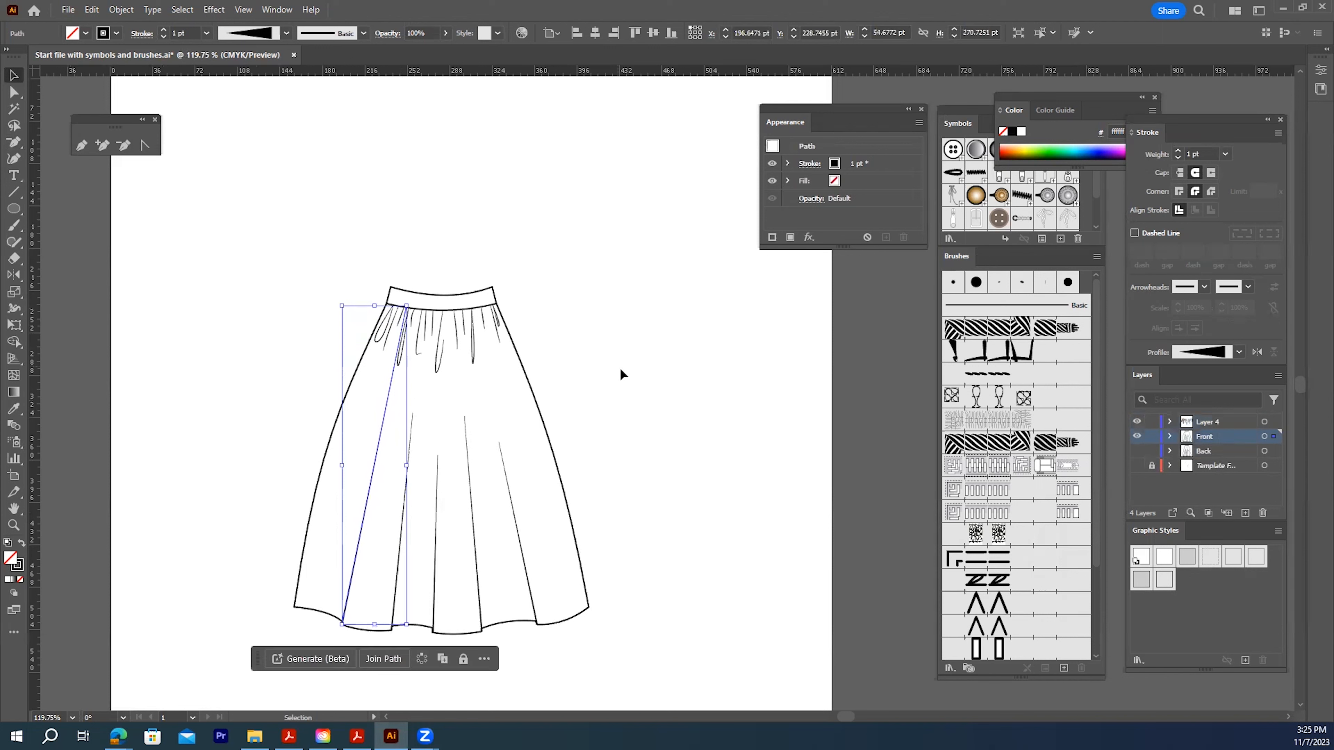
pyautogui.click(619, 366)
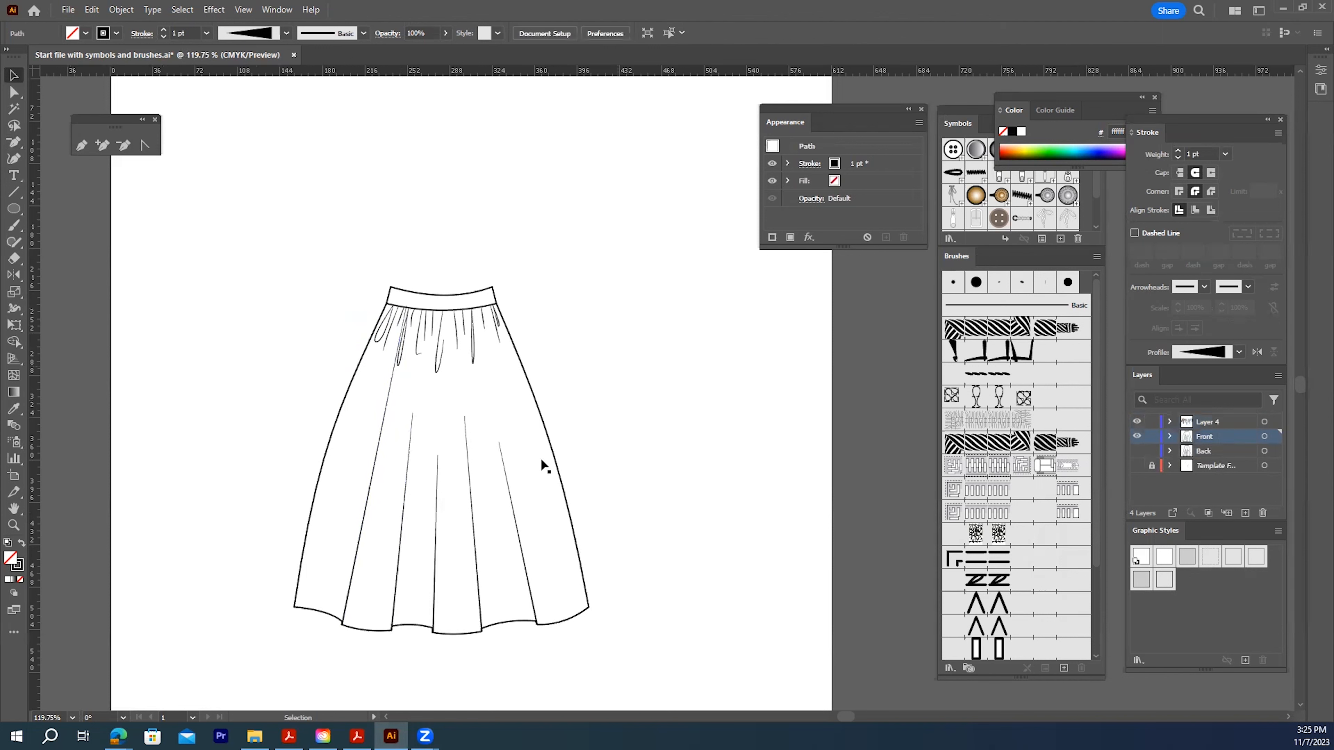
pyautogui.click(467, 458)
pyautogui.click(618, 365)
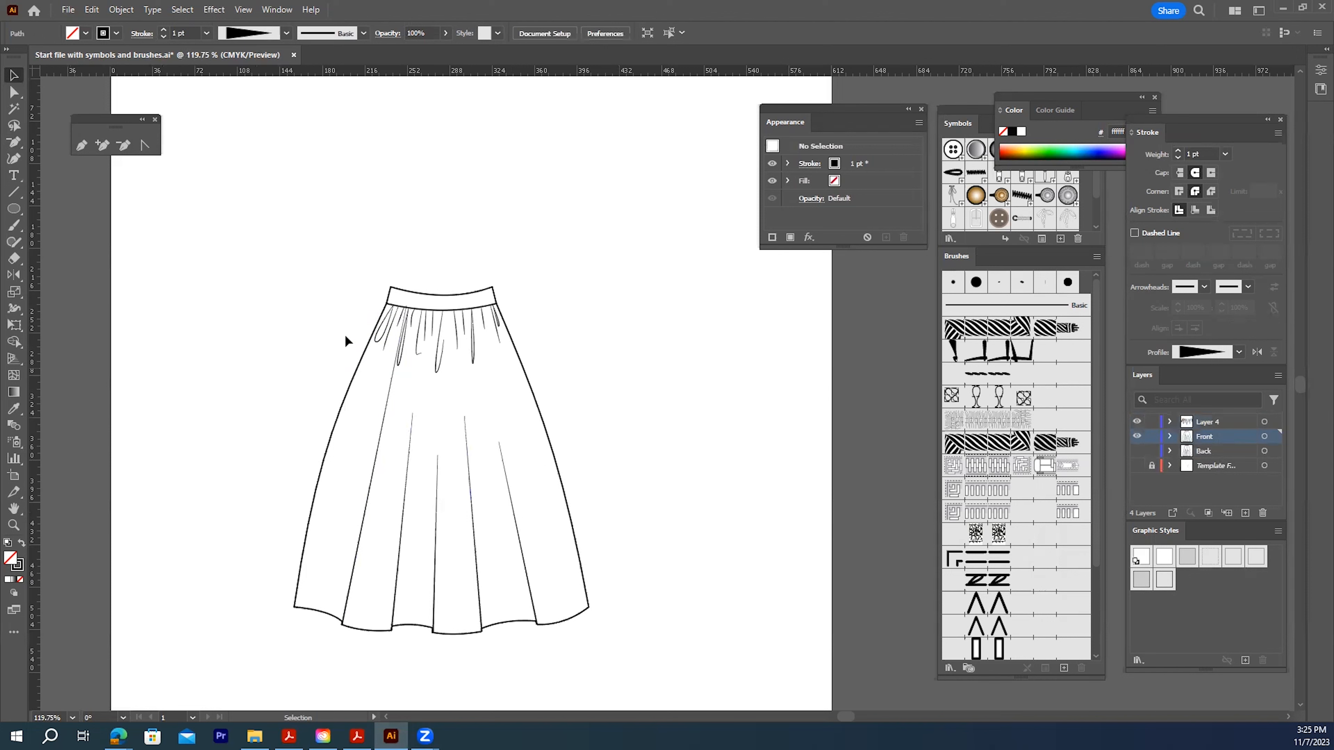